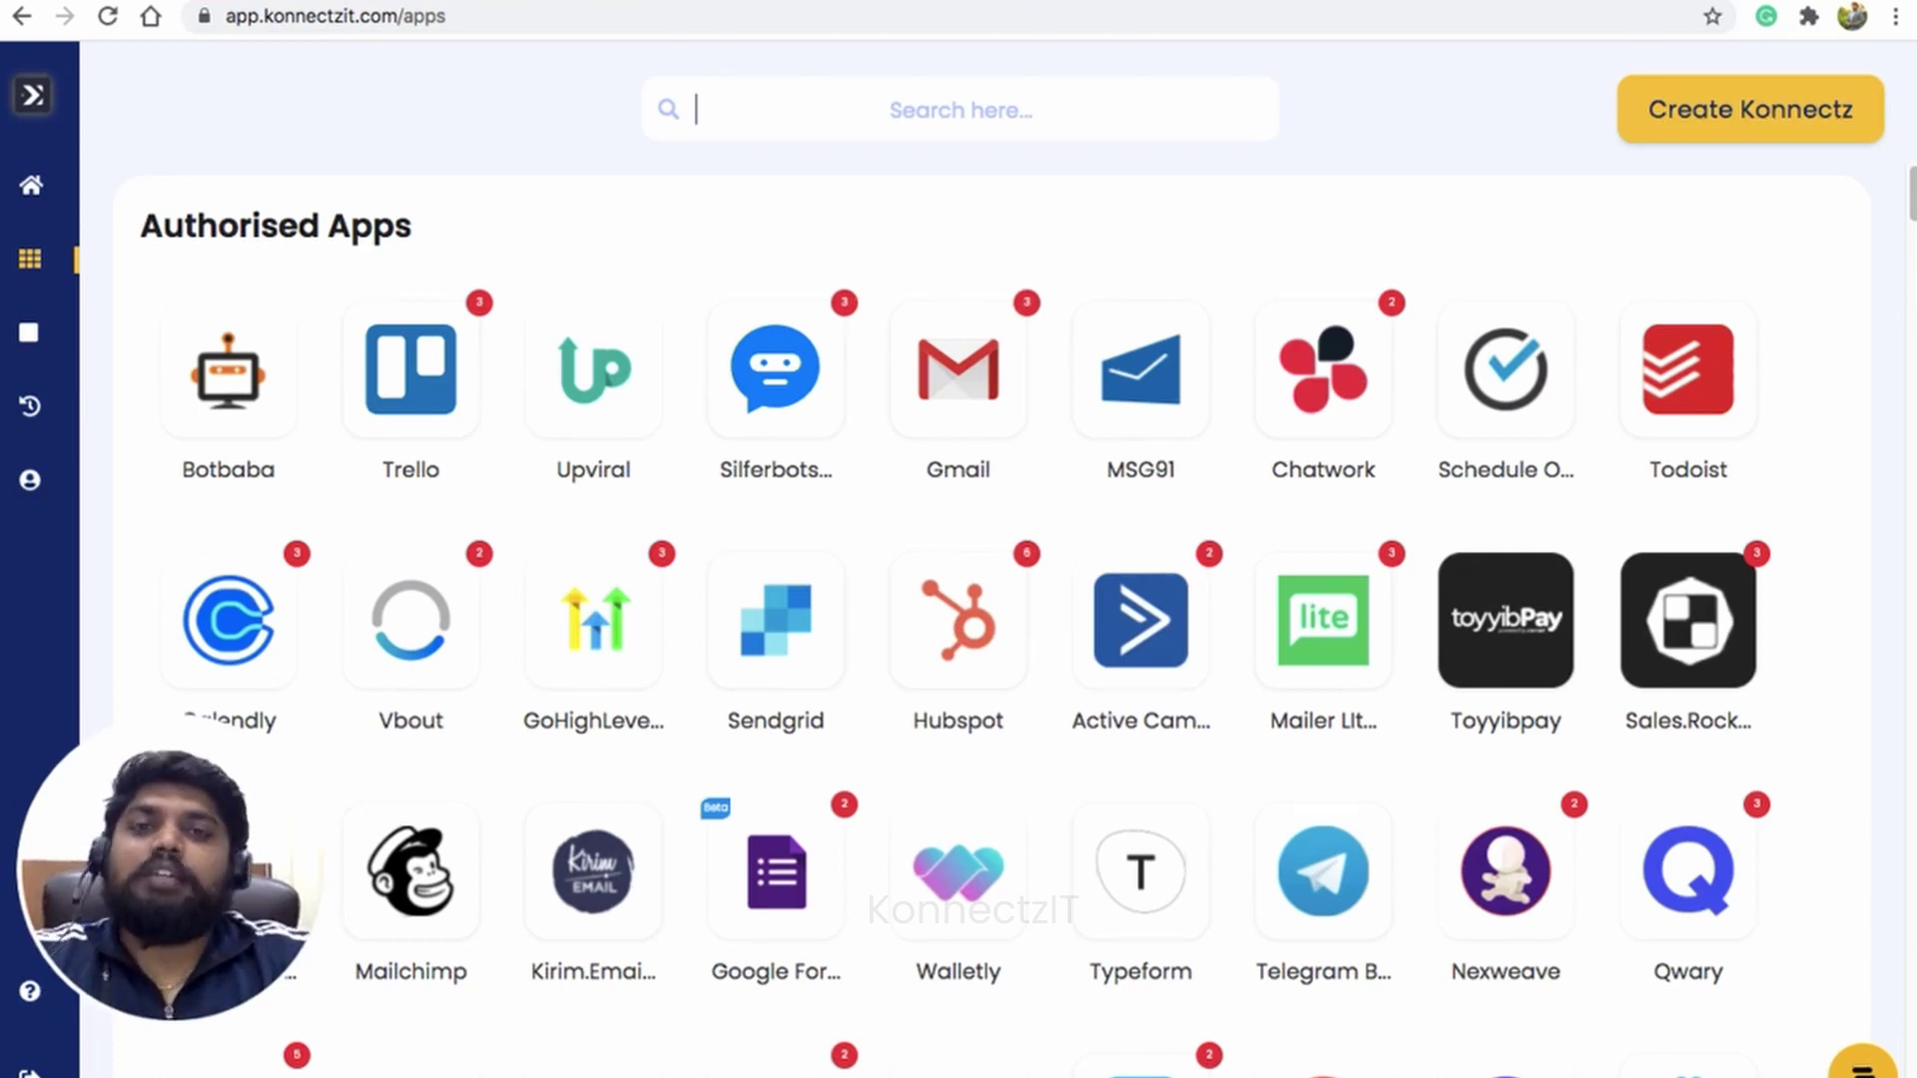
Step: Search the apps for Mautic and start adding a new Mautic account
{"action": "type", "text": "mautic"}
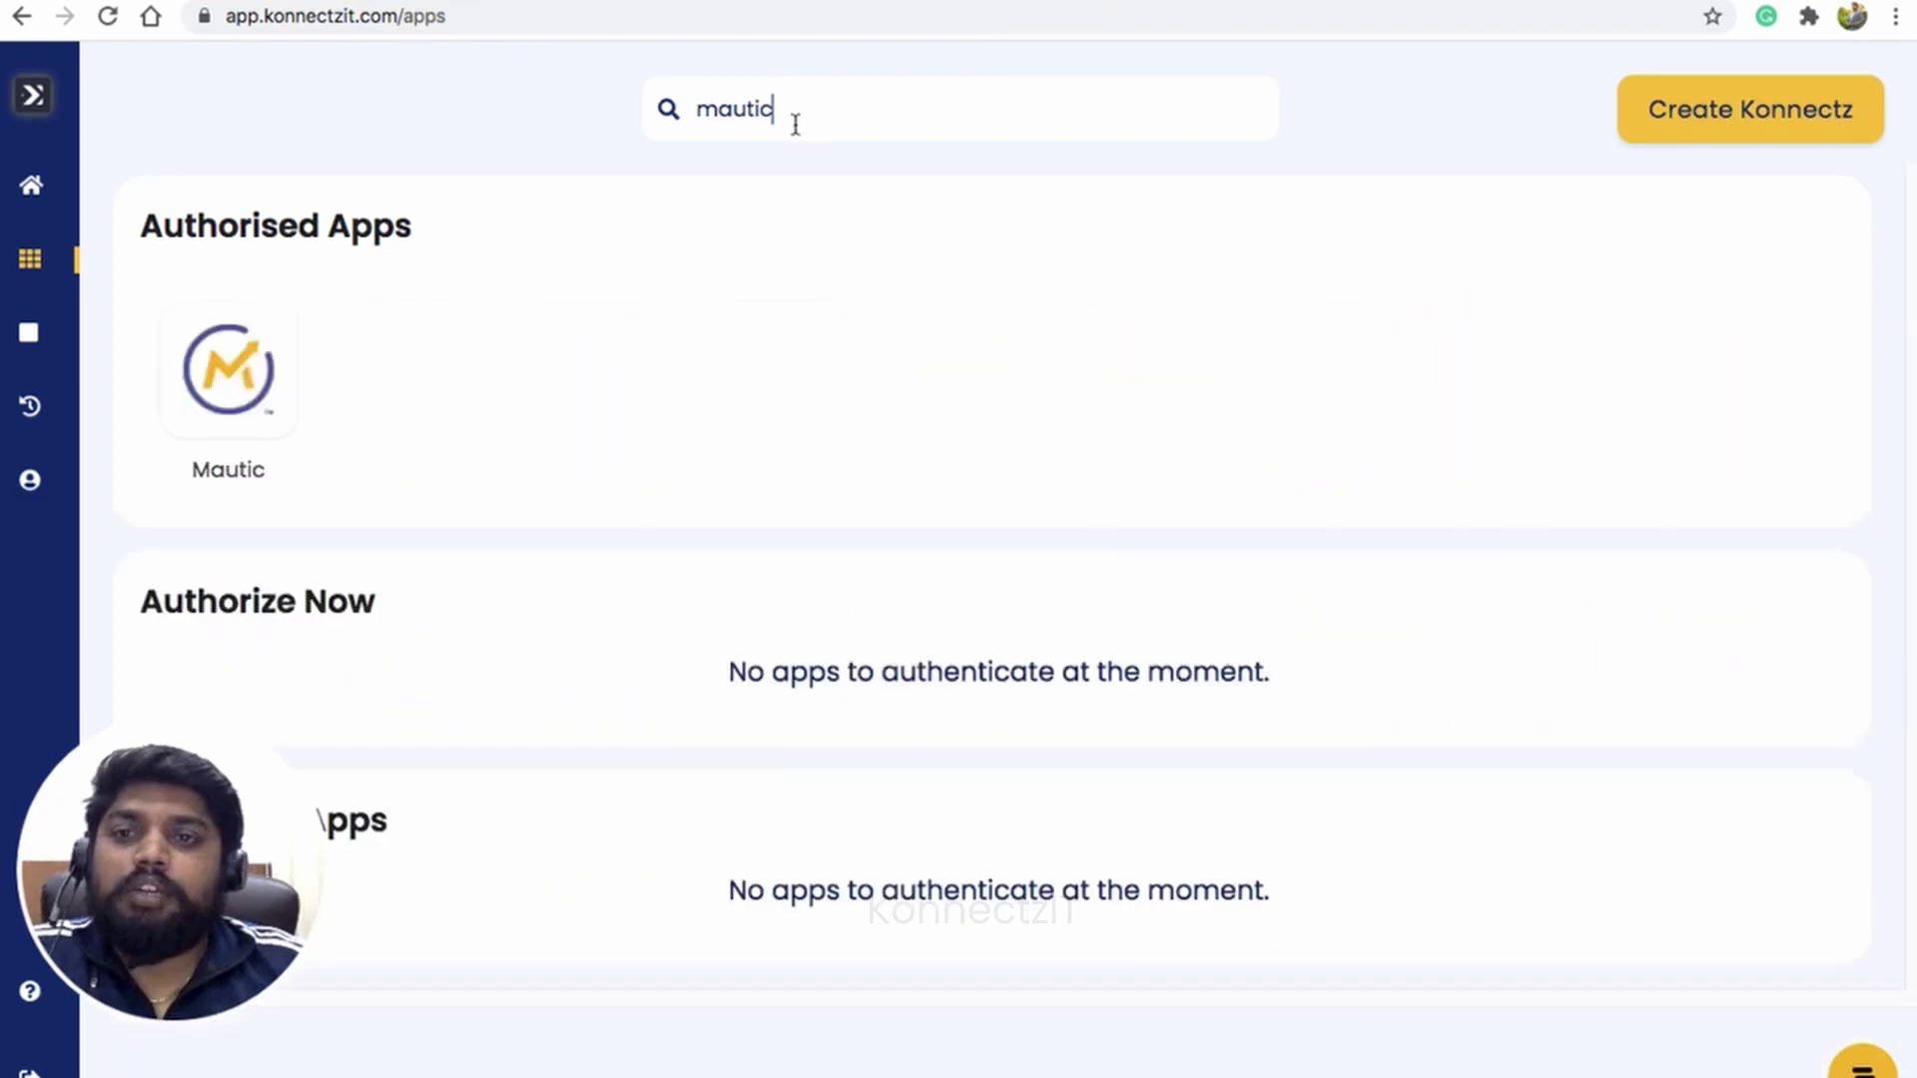
{"action": "left_click", "coordinate": [248, 363]}
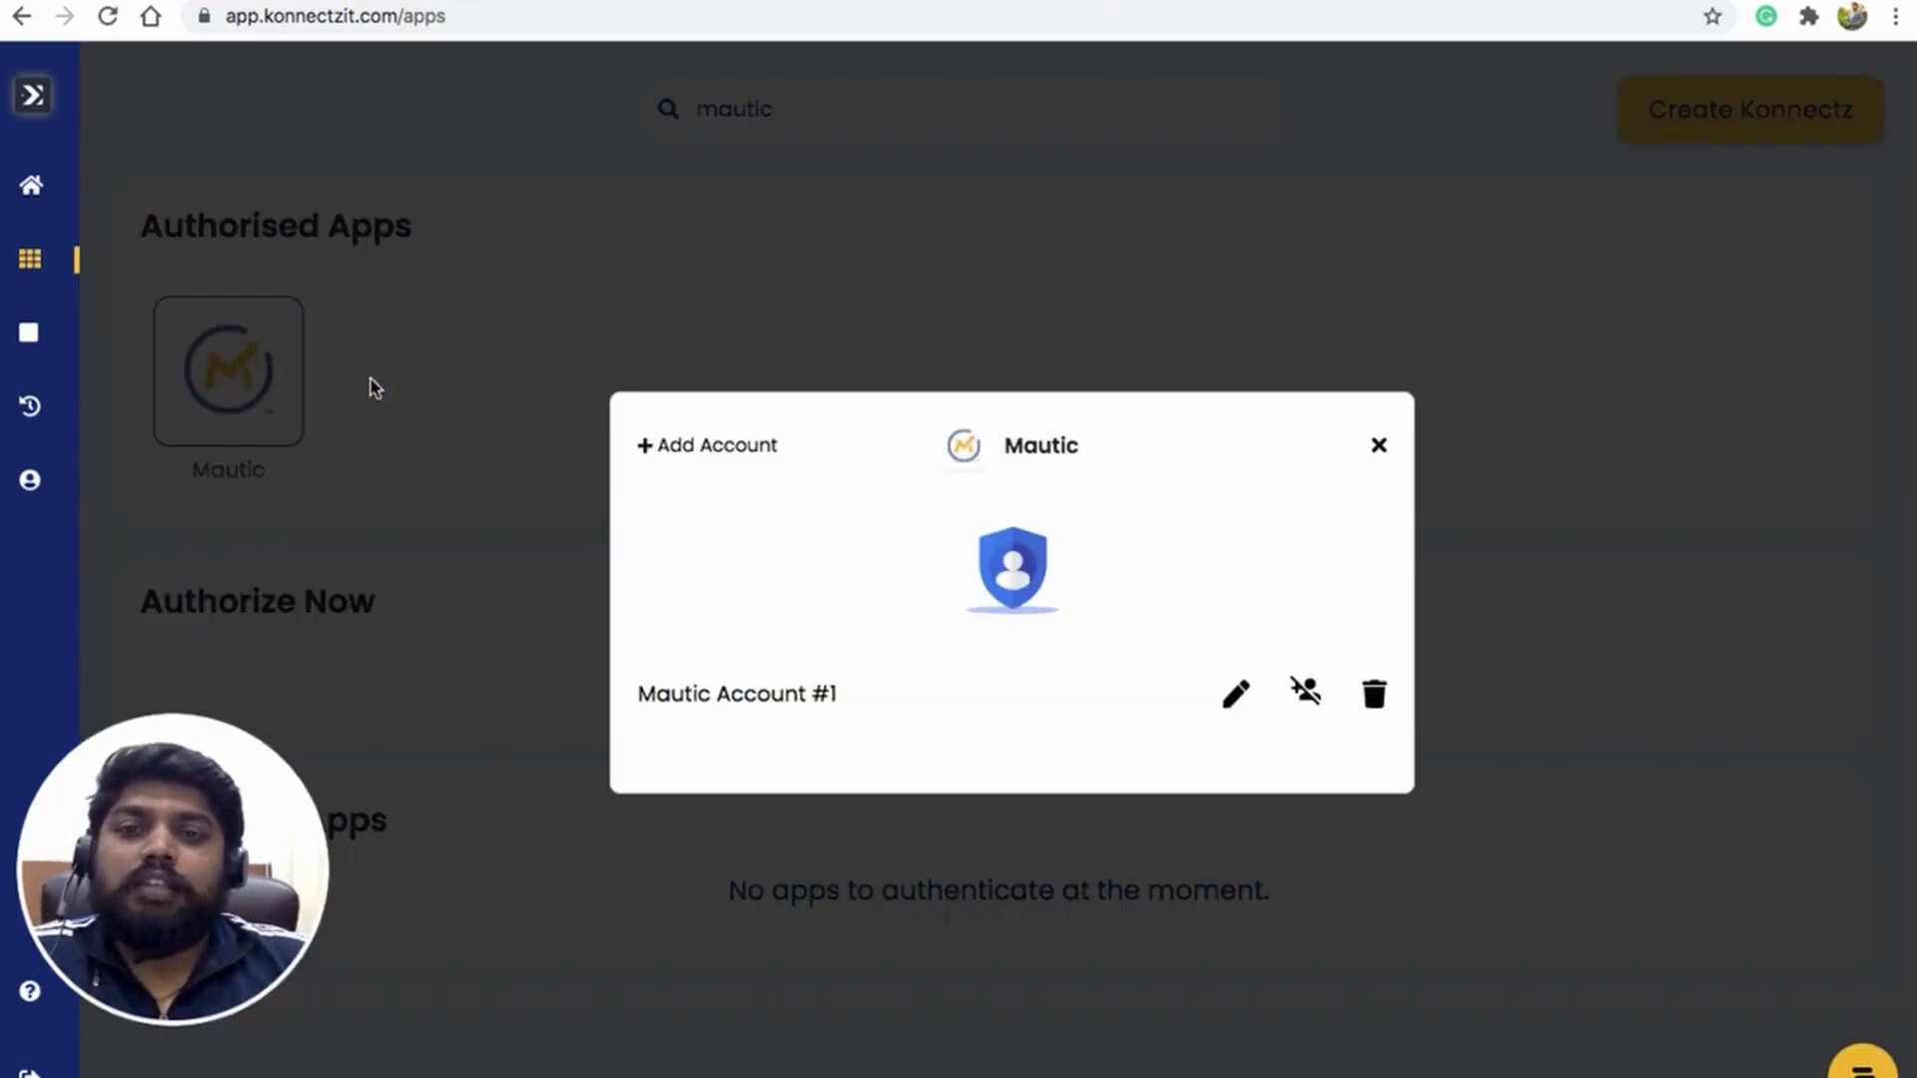
{"action": "left_click", "coordinate": [712, 447]}
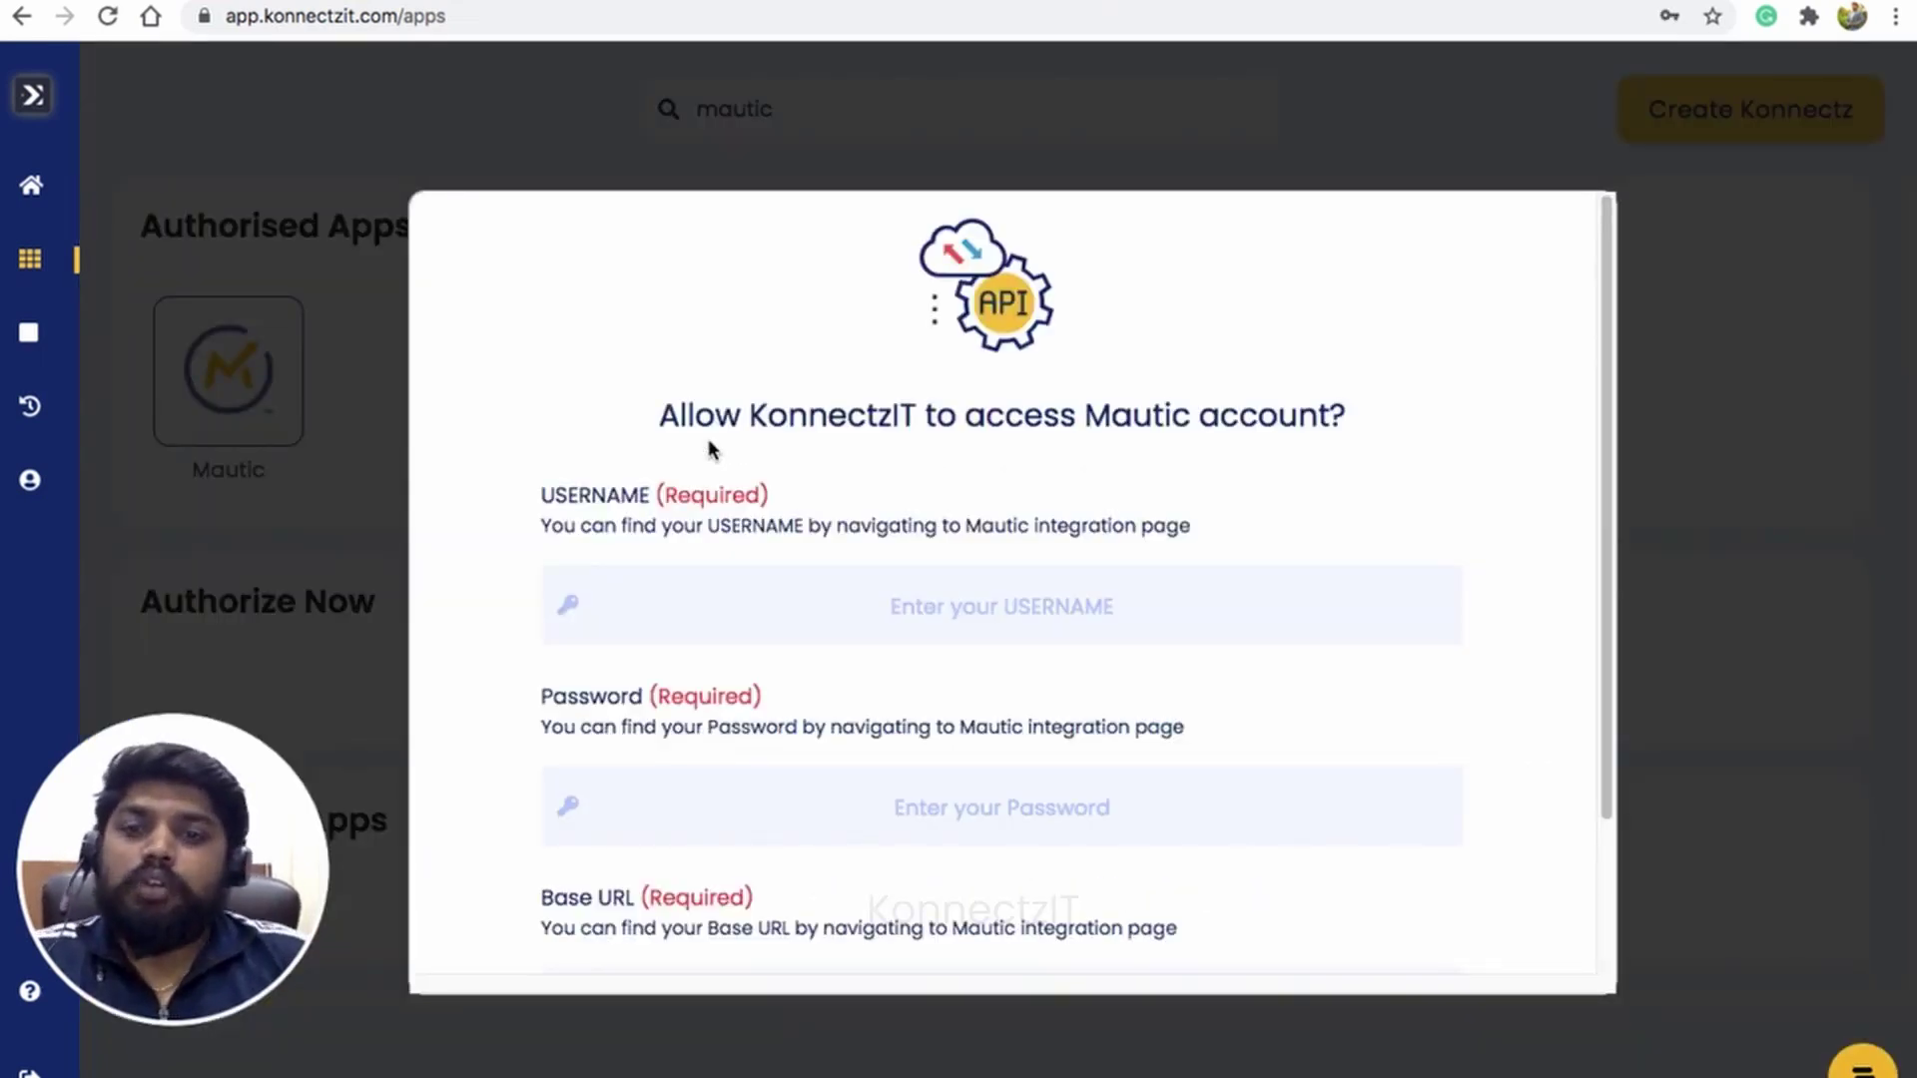
Step: Enter the Mautic account username and fill the password from the saved login
{"action": "left_click", "coordinate": [691, 630]}
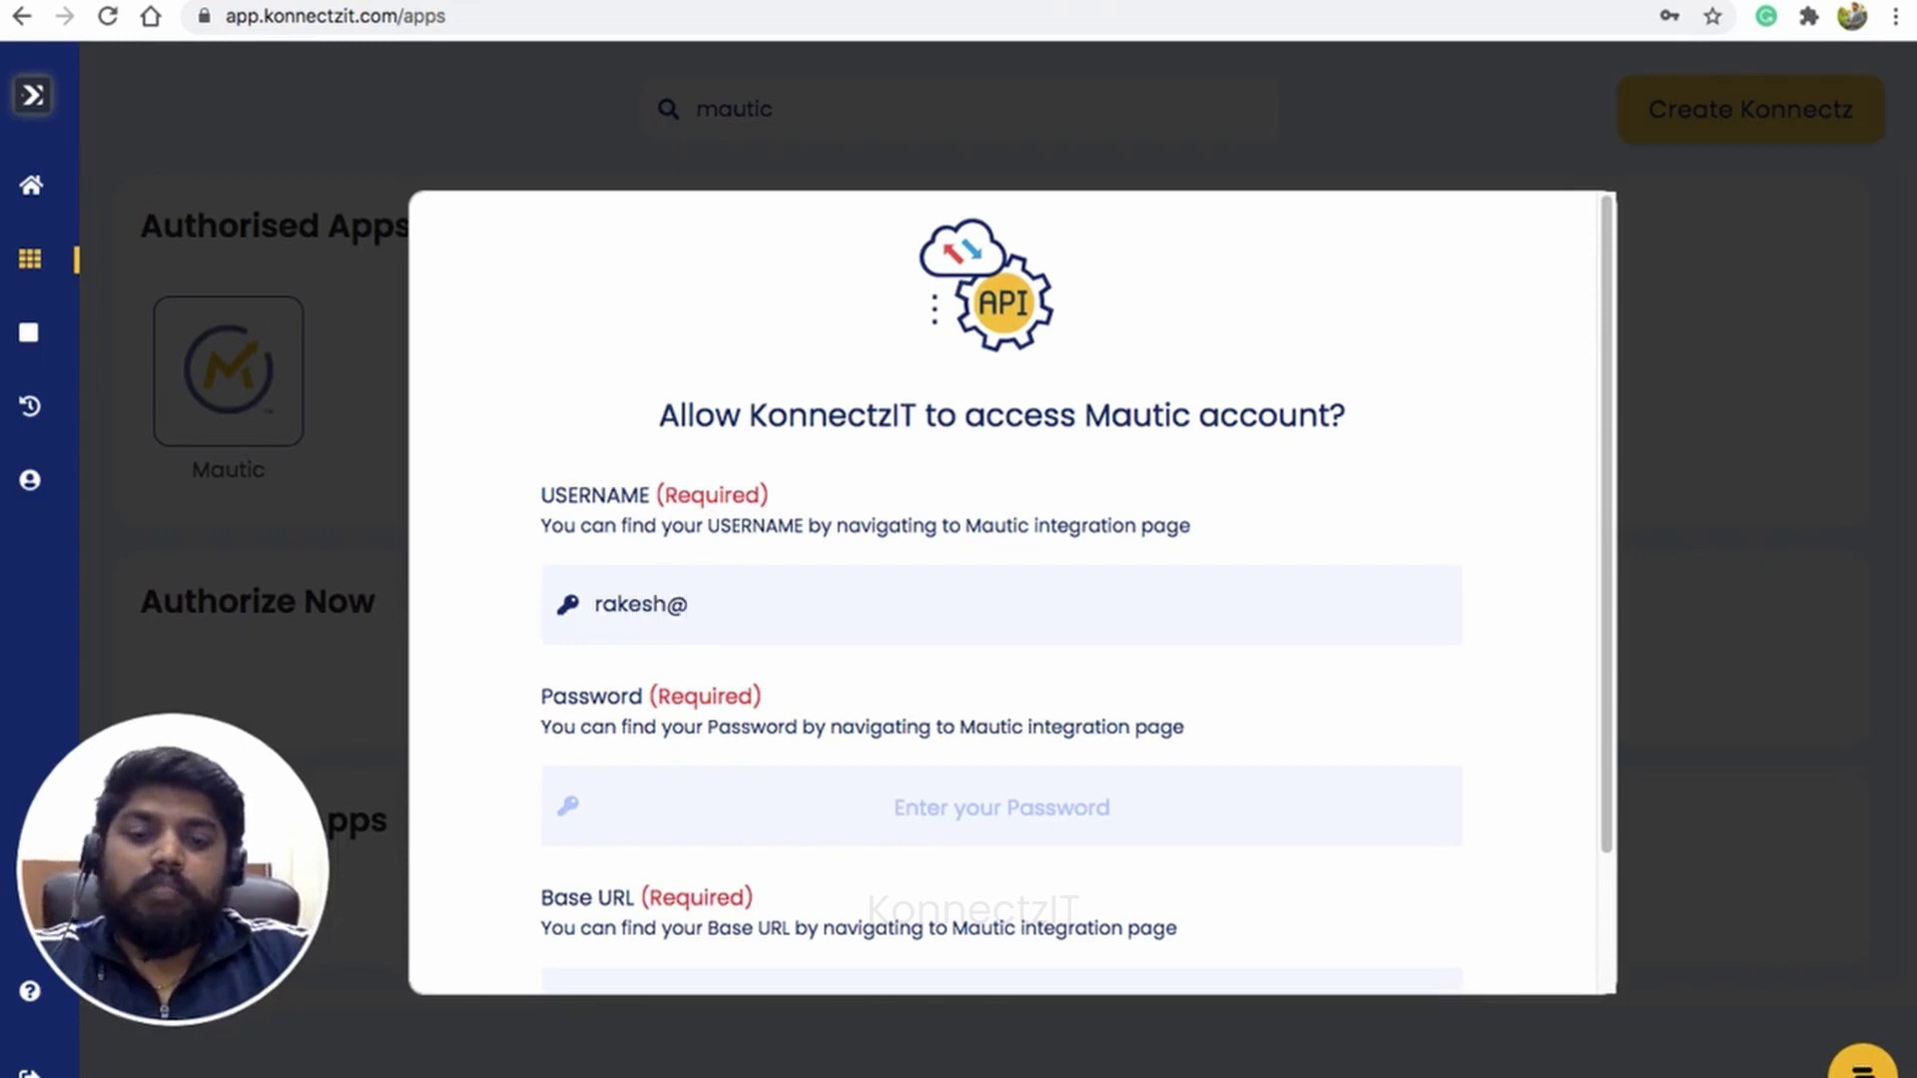
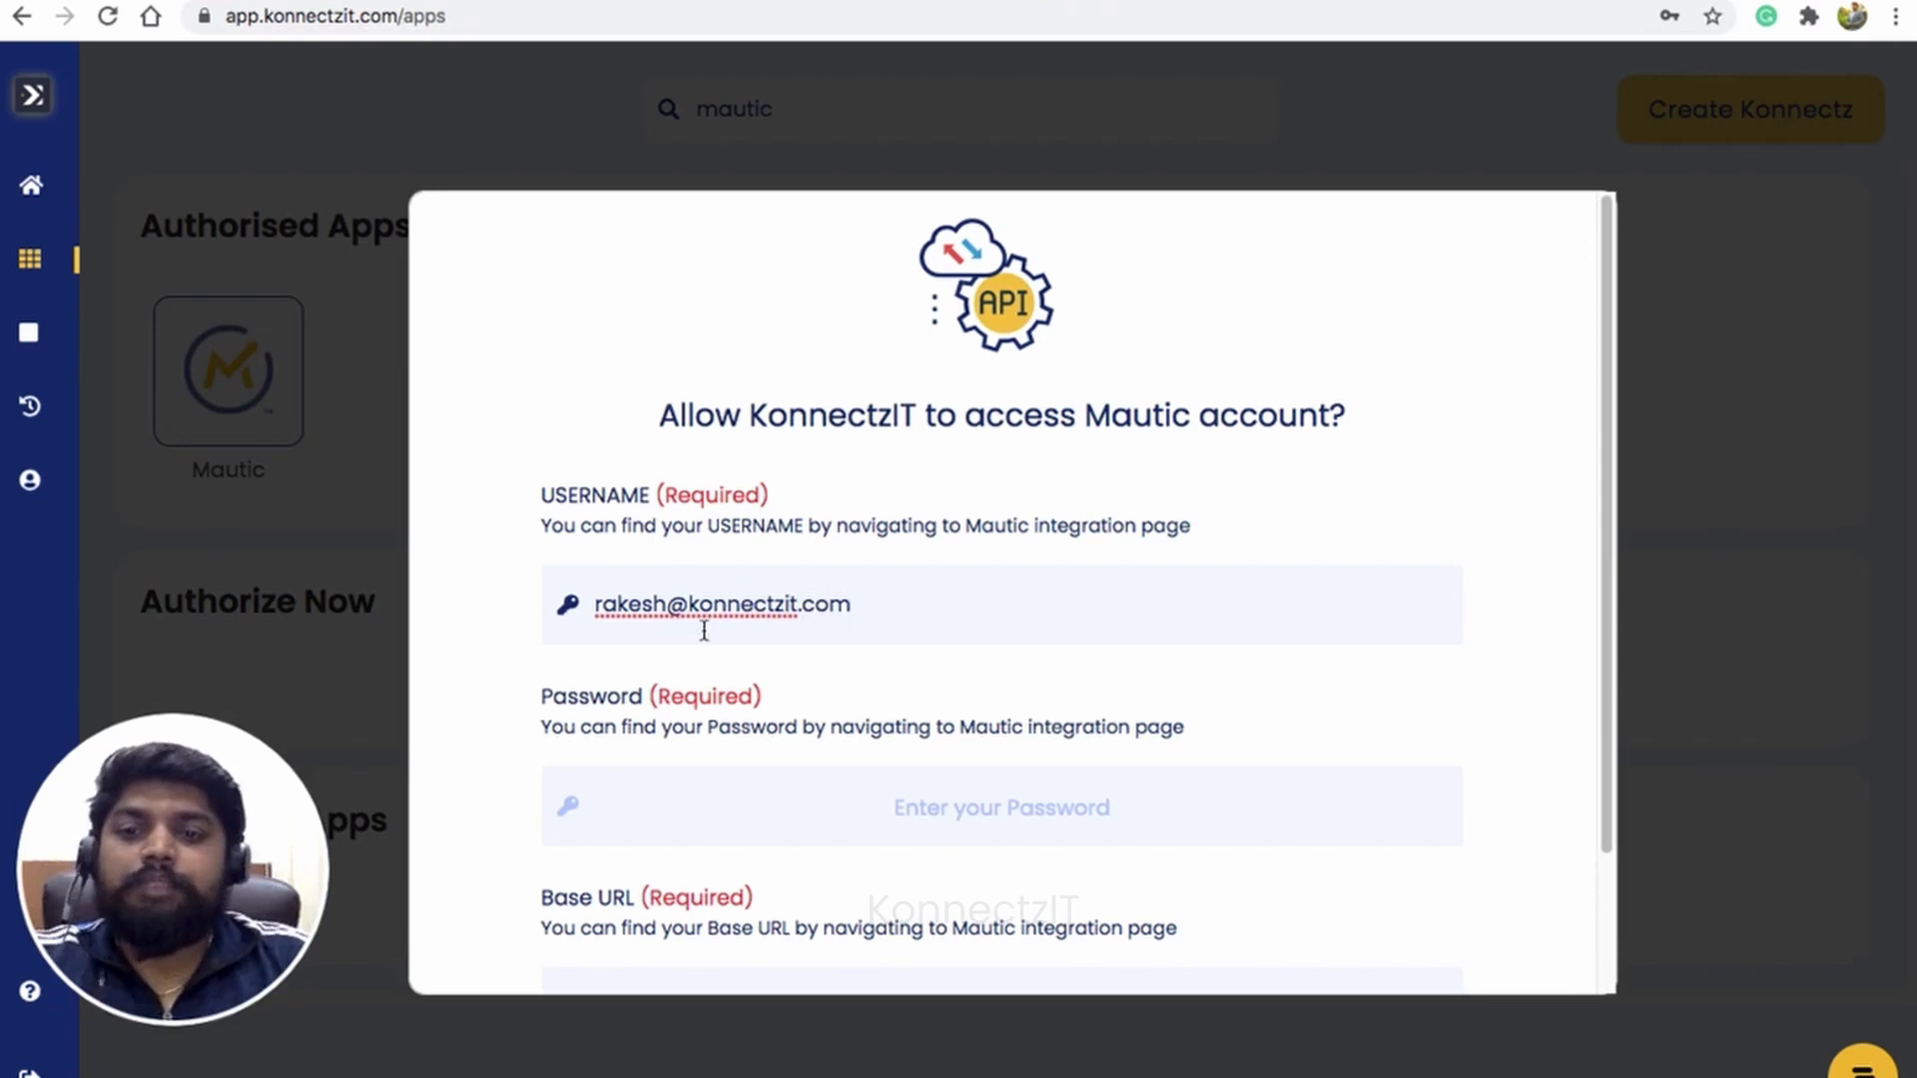
{"action": "left_click", "coordinate": [736, 806]}
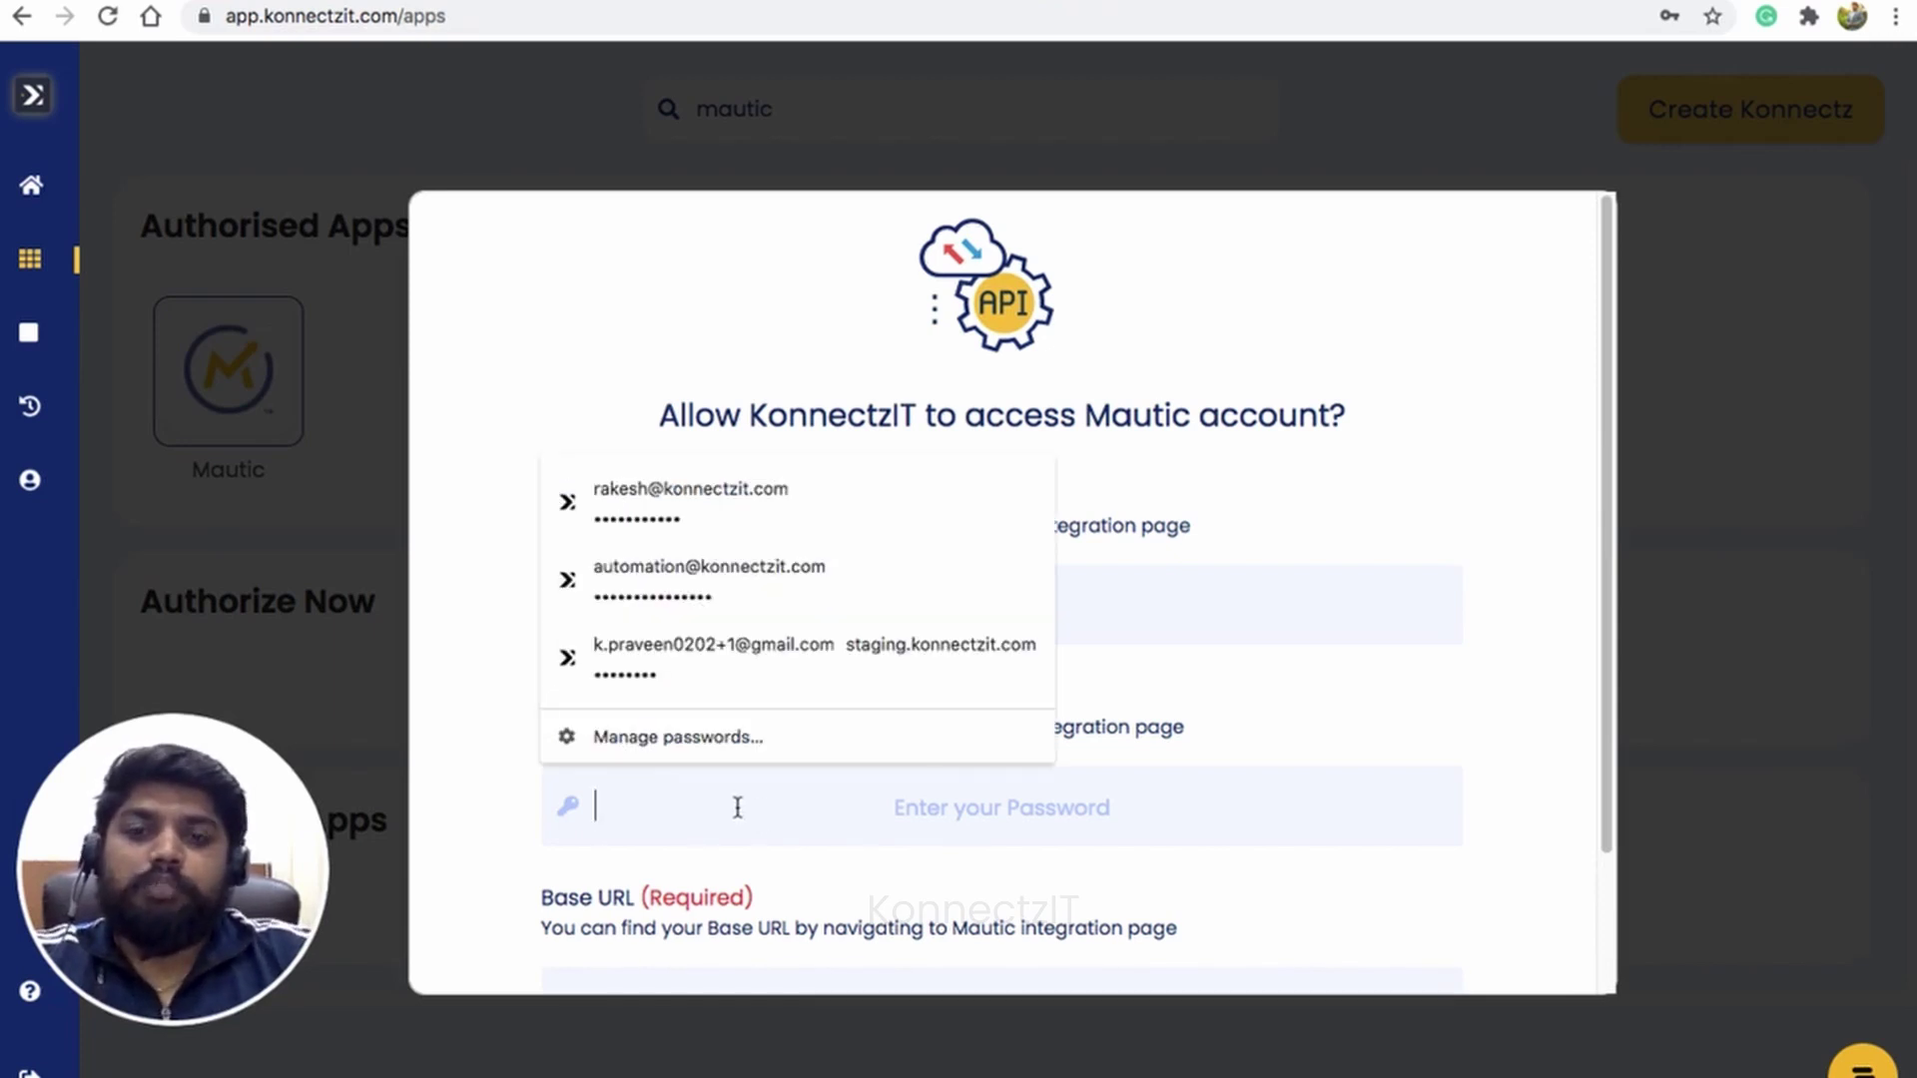
{"action": "left_click", "coordinate": [749, 531]}
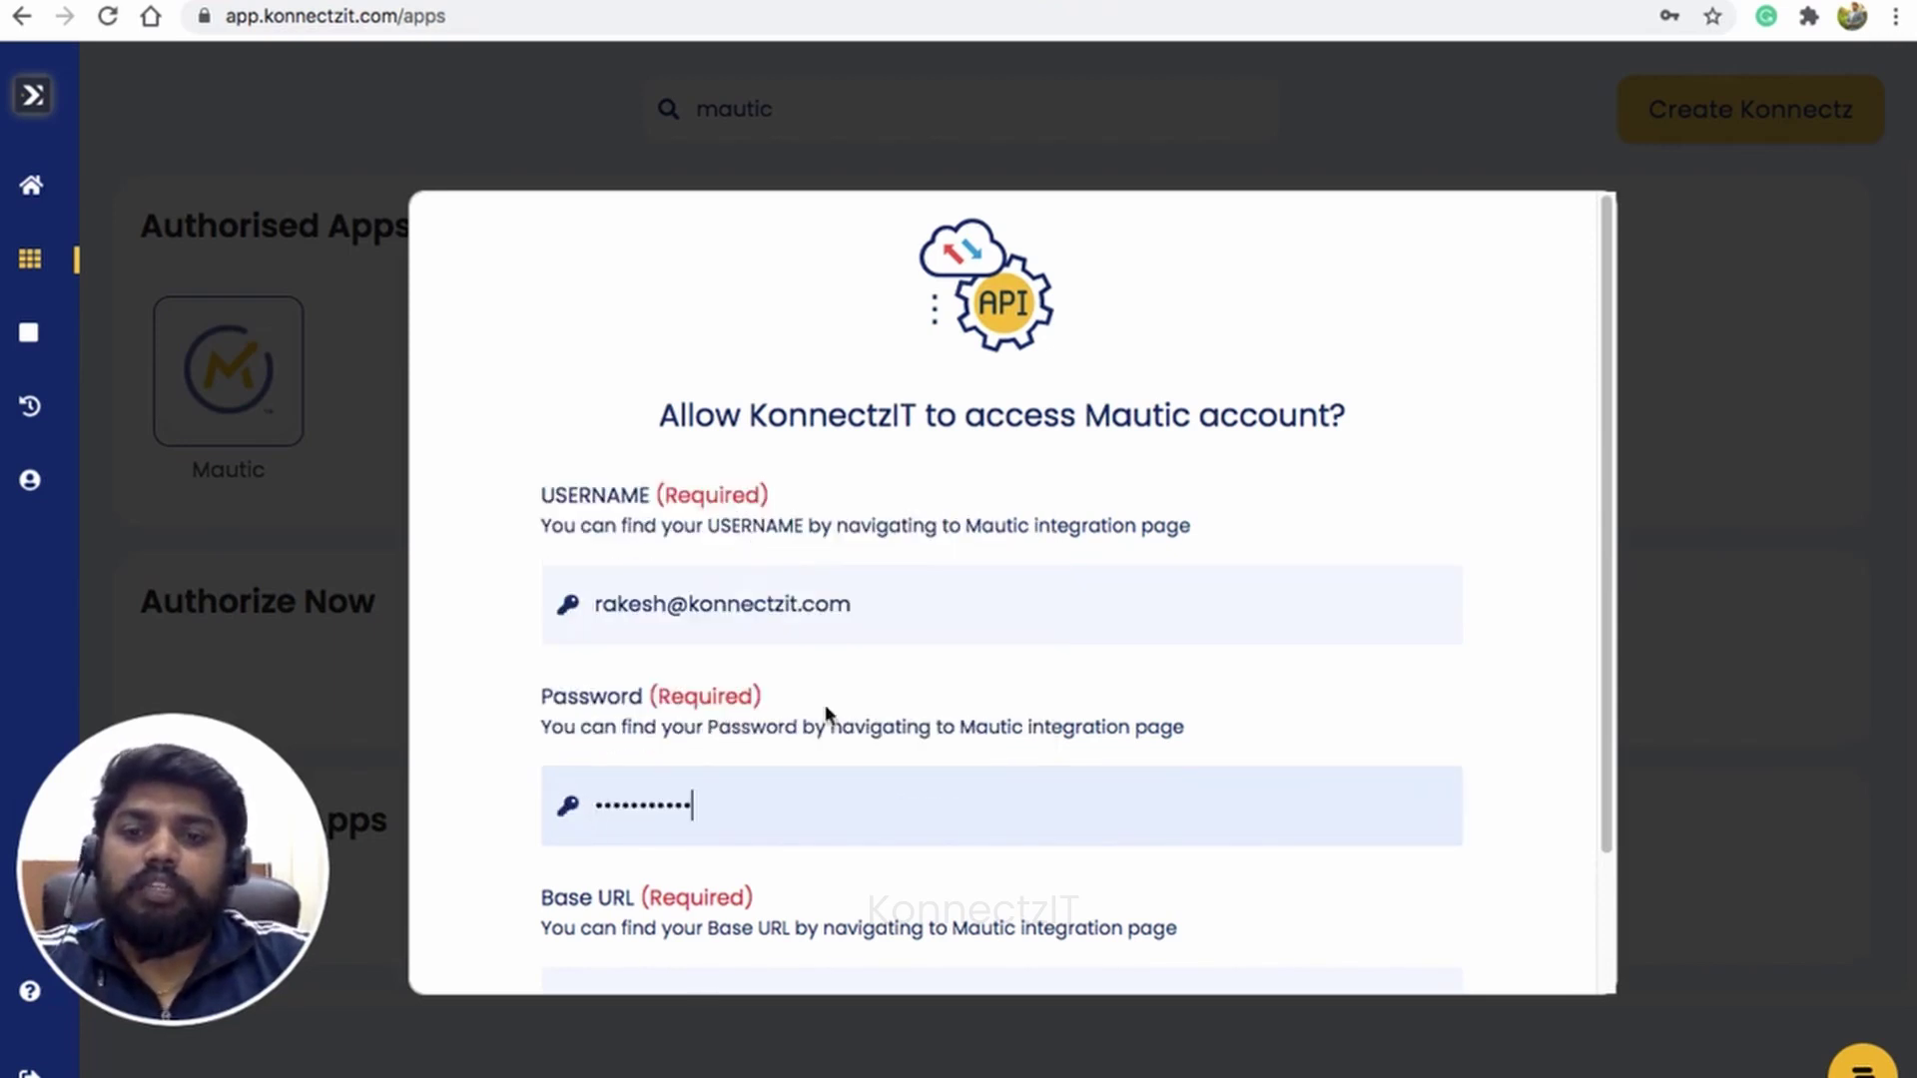
{"action": "scroll", "coordinate": [828, 714], "scroll_direction": "down", "scroll_amount": 3}
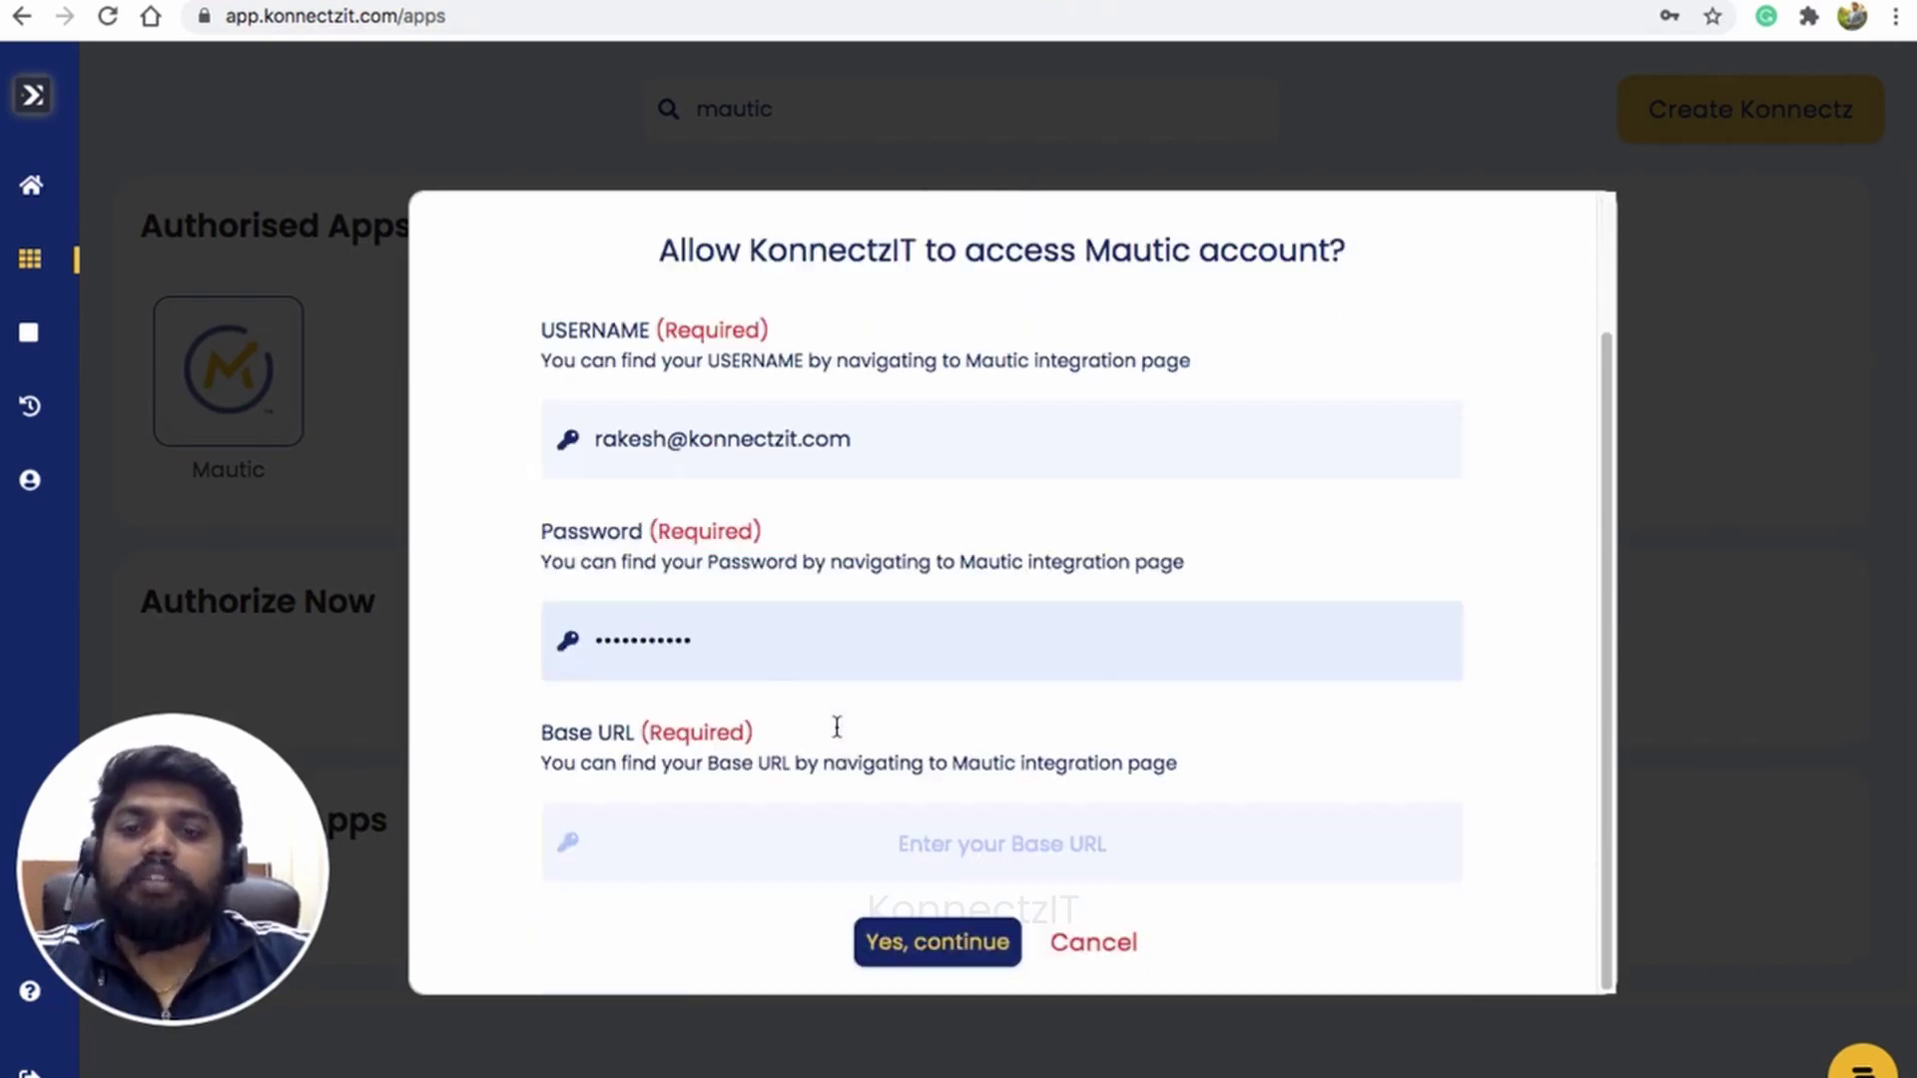
Step: Copy the Mautic site address from the Mautic contacts tab for the Base URL
{"action": "left_click", "coordinate": [713, 857]}
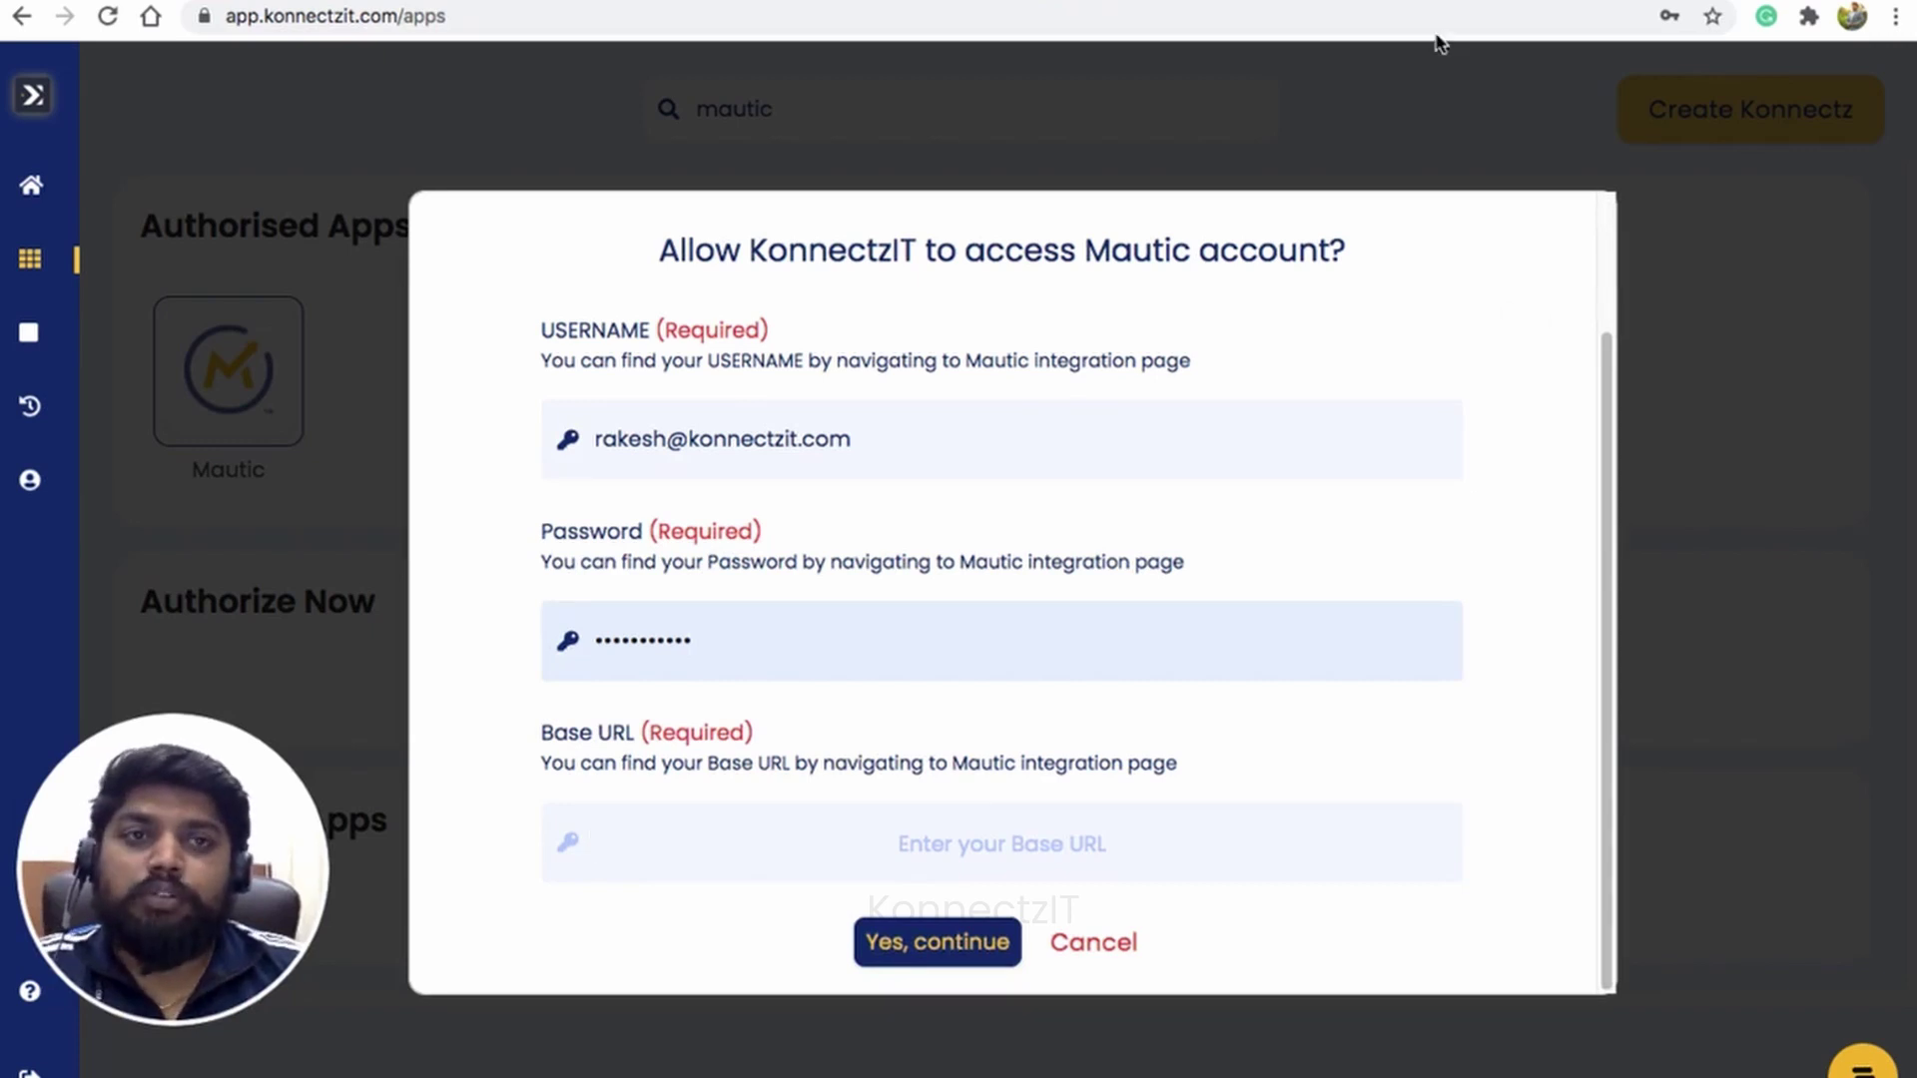
{"action": "key", "text": "ctrl+Tab"}
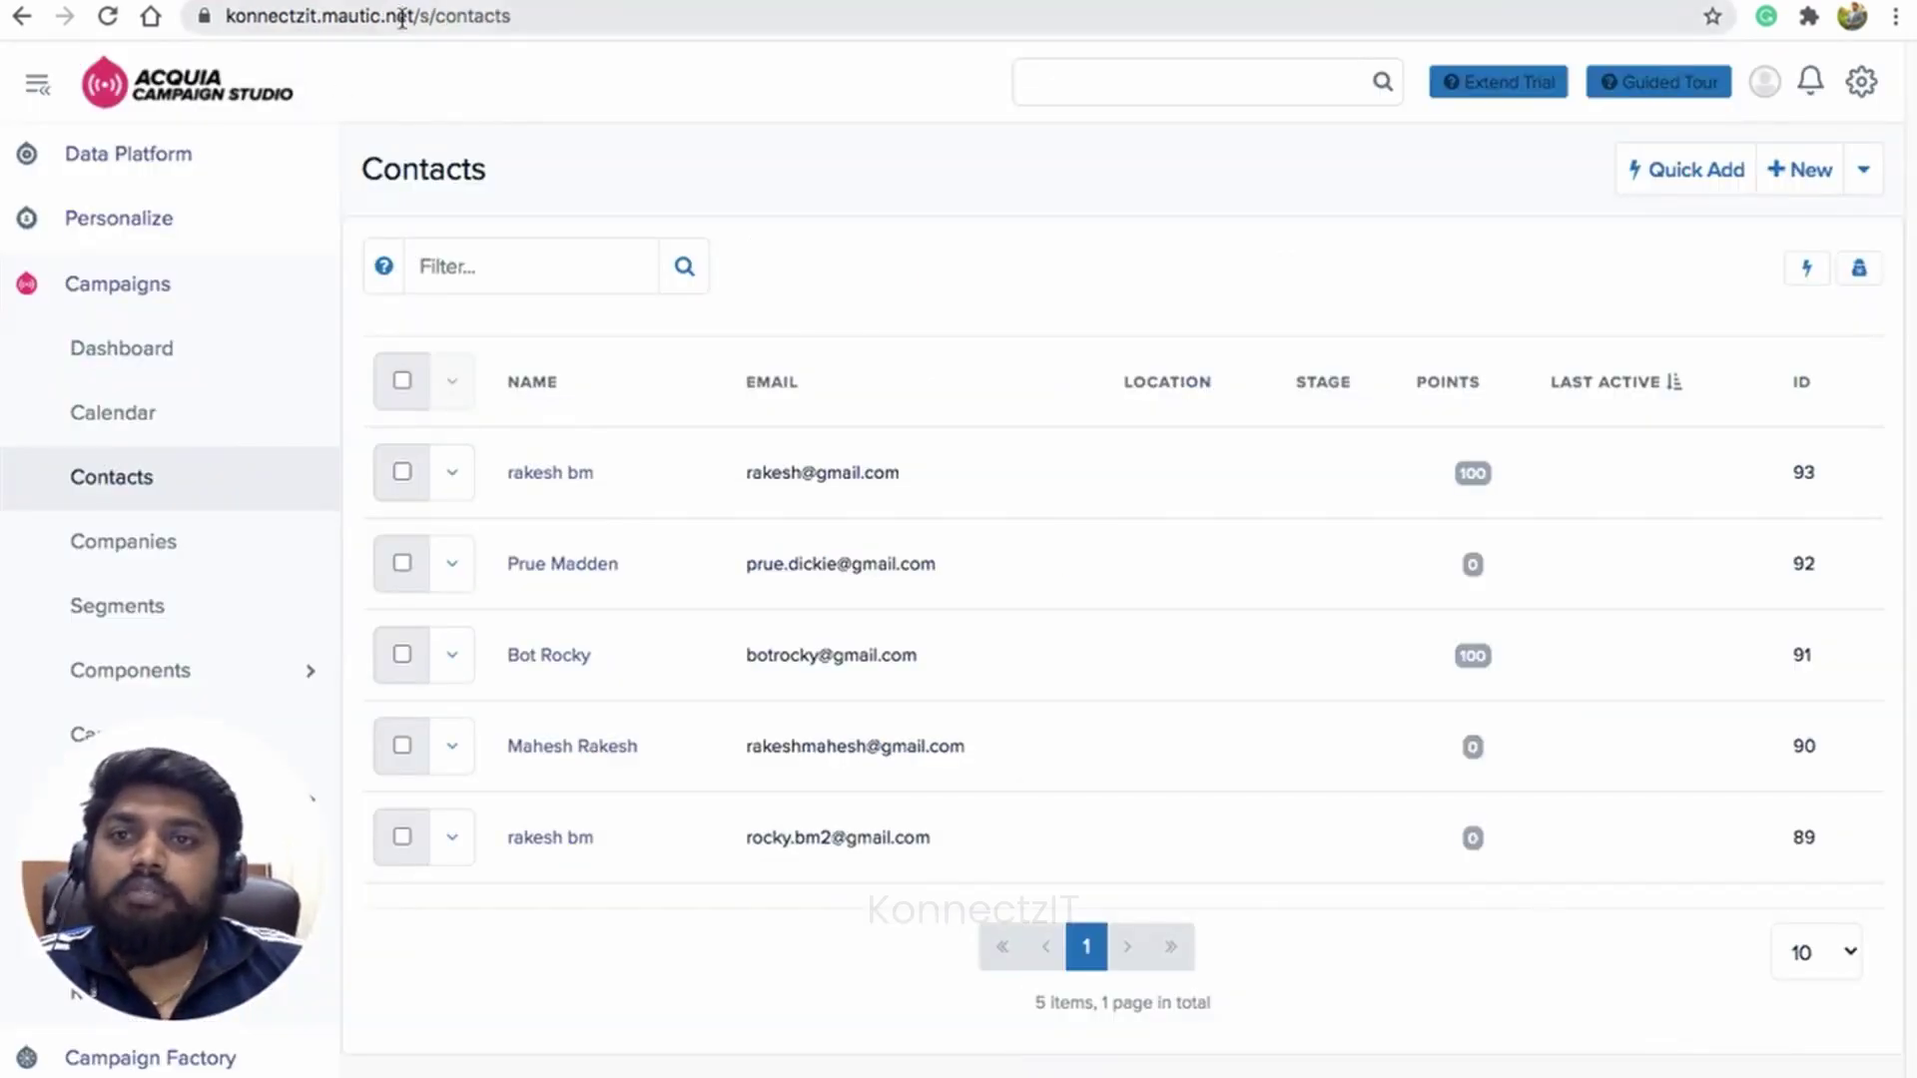
{"action": "left_click", "coordinate": [398, 14]}
{"action": "key", "text": "ctrl+c"}
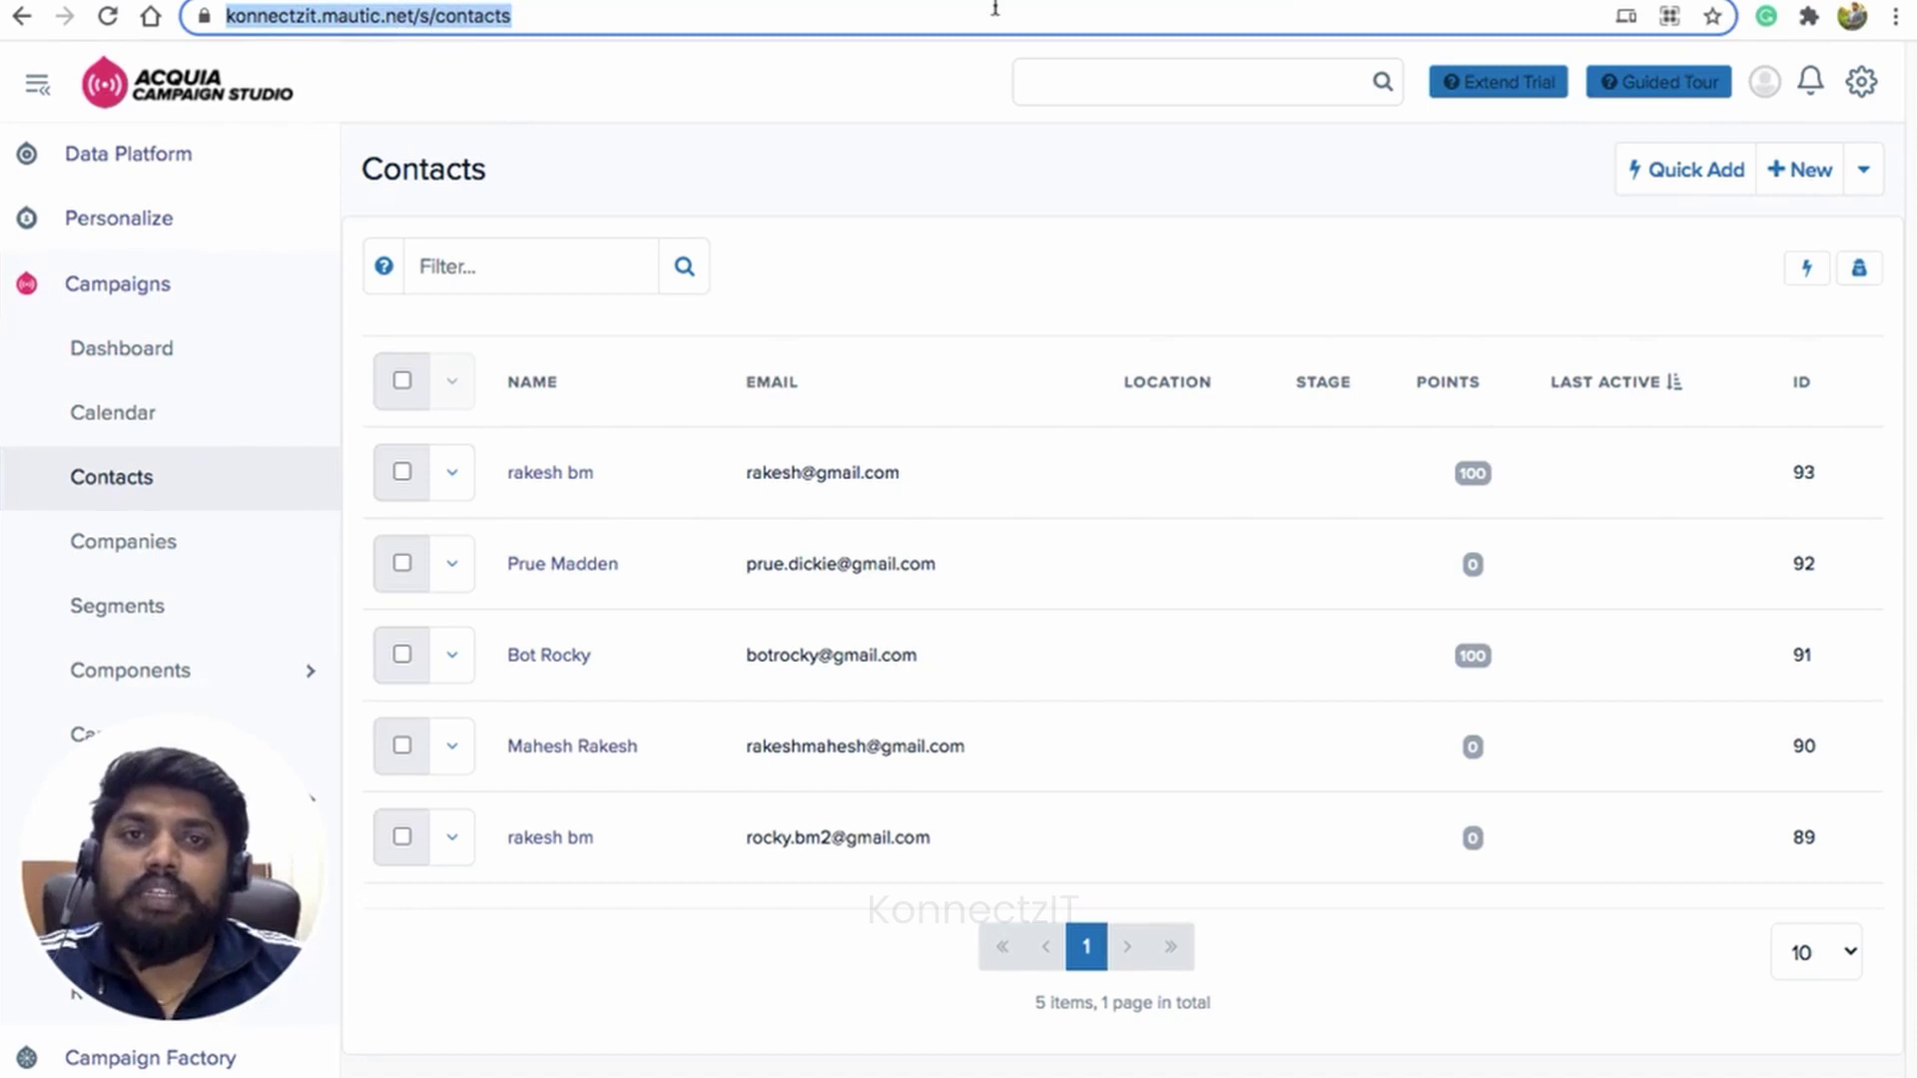
{"action": "left_click", "coordinate": [1088, 0]}
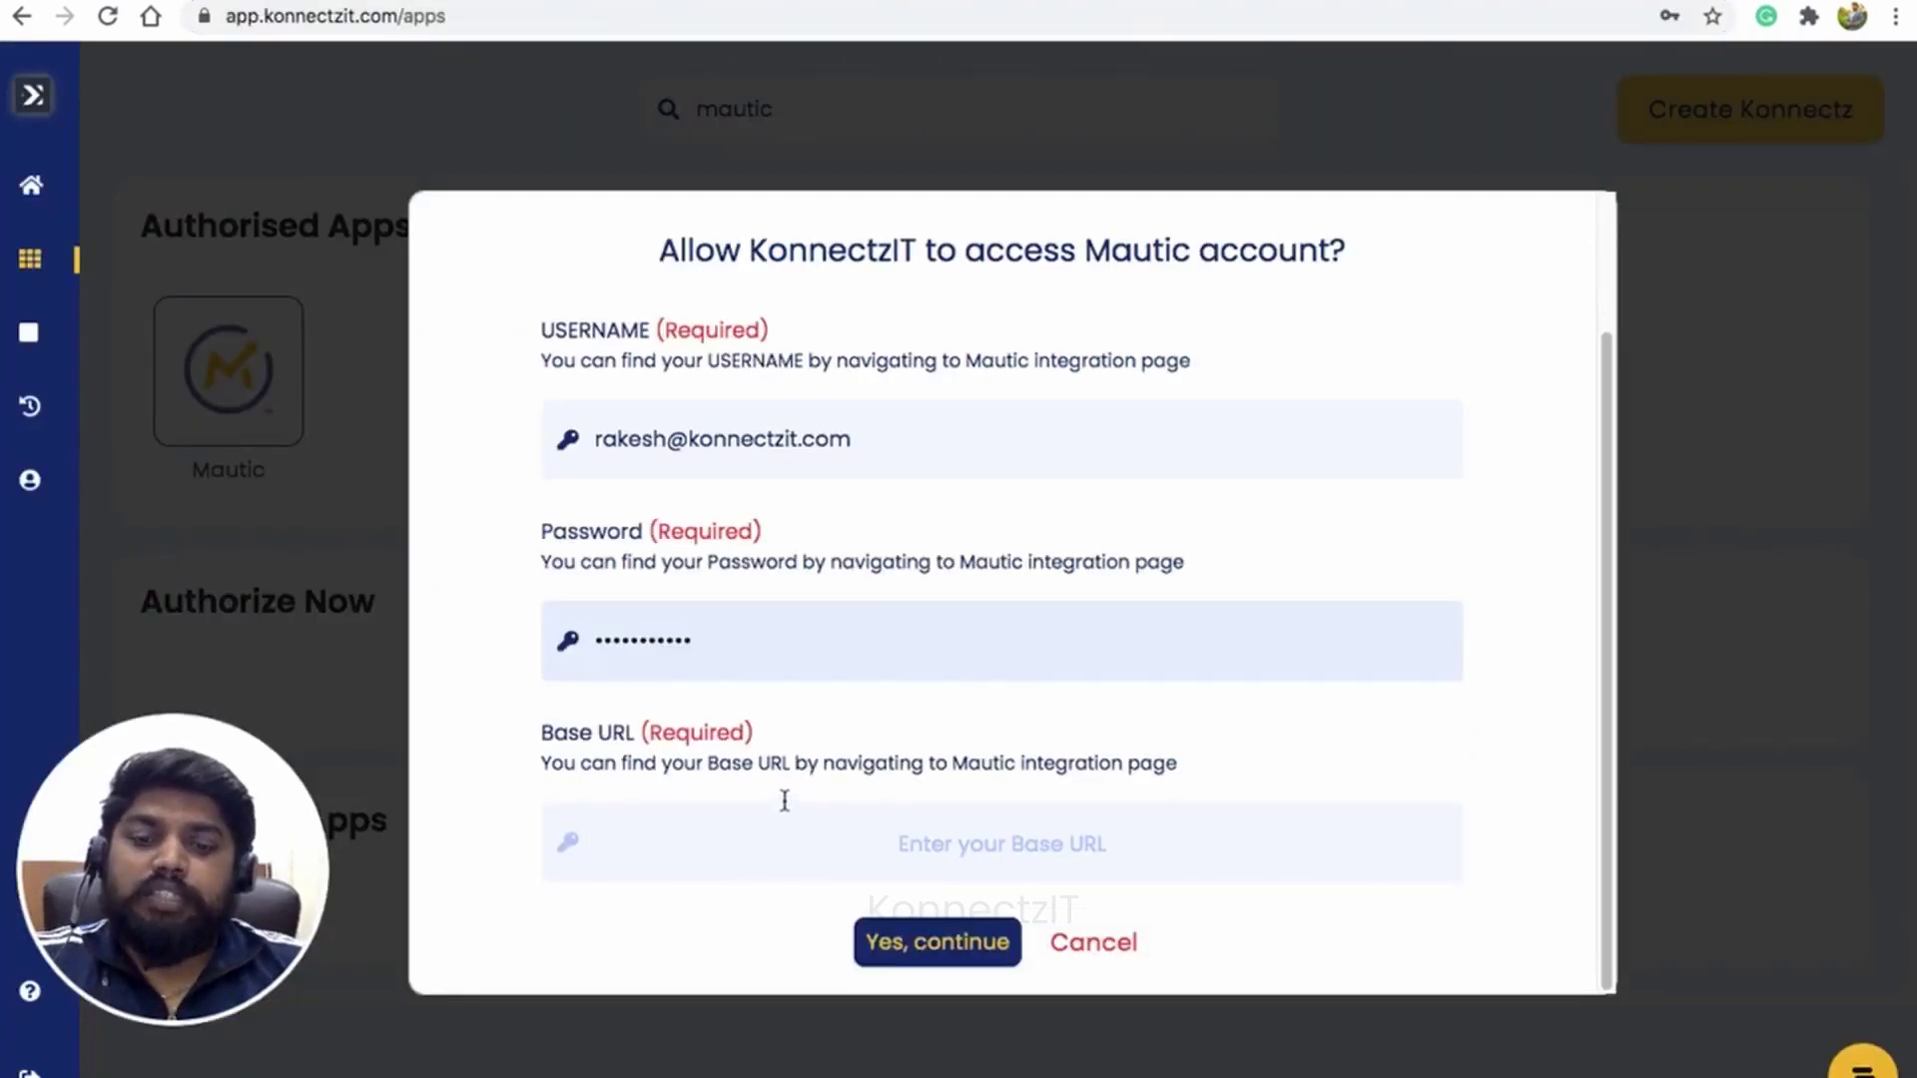
{"action": "key", "text": "ctrl+v"}
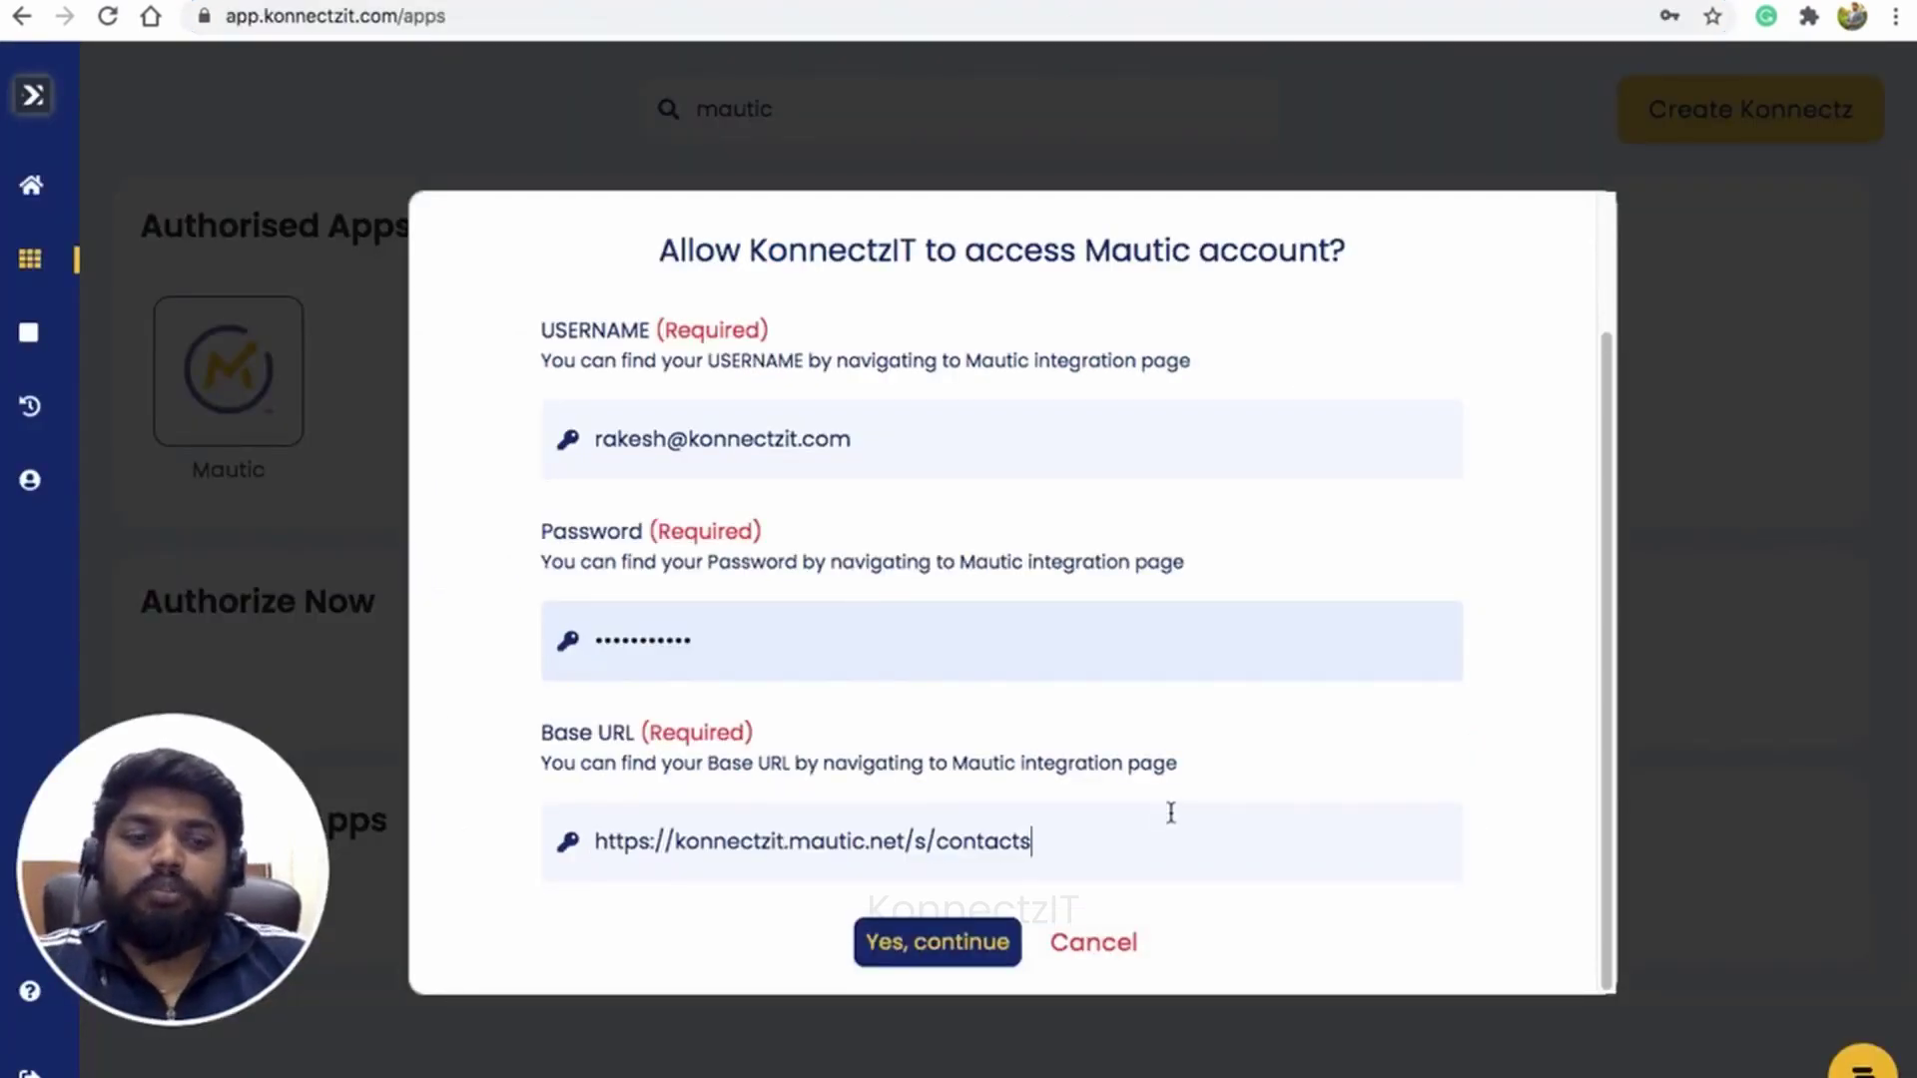
{"action": "key", "text": "BackSpace"}
{"action": "key", "text": "BackSpace"}
{"action": "key", "text": "BackSpace"}
{"action": "key", "text": "BackSpace"}
{"action": "key", "text": "BackSpace"}
{"action": "key", "text": "BackSpace"}
{"action": "key", "text": "BackSpace"}
{"action": "key", "text": "BackSpace"}
{"action": "key", "text": "BackSpace"}
{"action": "key", "text": "BackSpace"}
{"action": "key", "text": "BackSpace"}
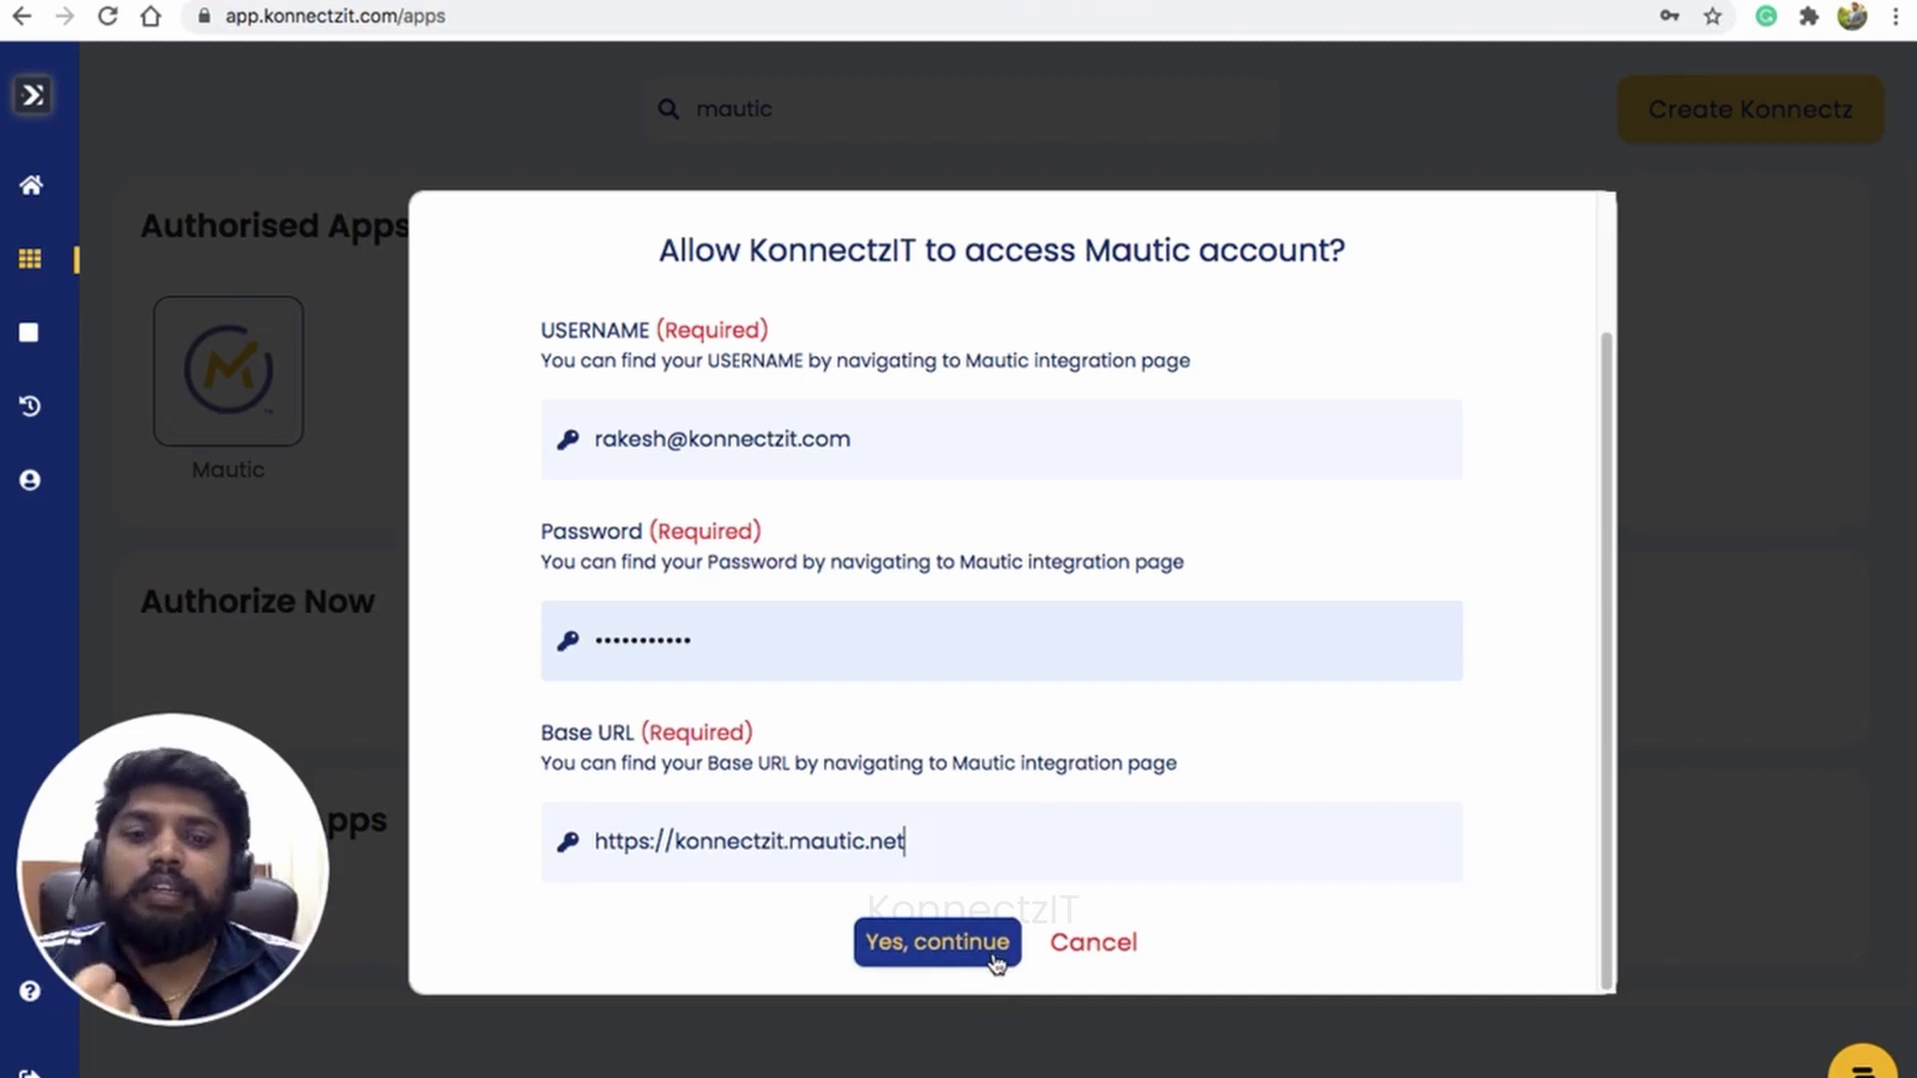
{"action": "left_click", "coordinate": [1074, 950]}
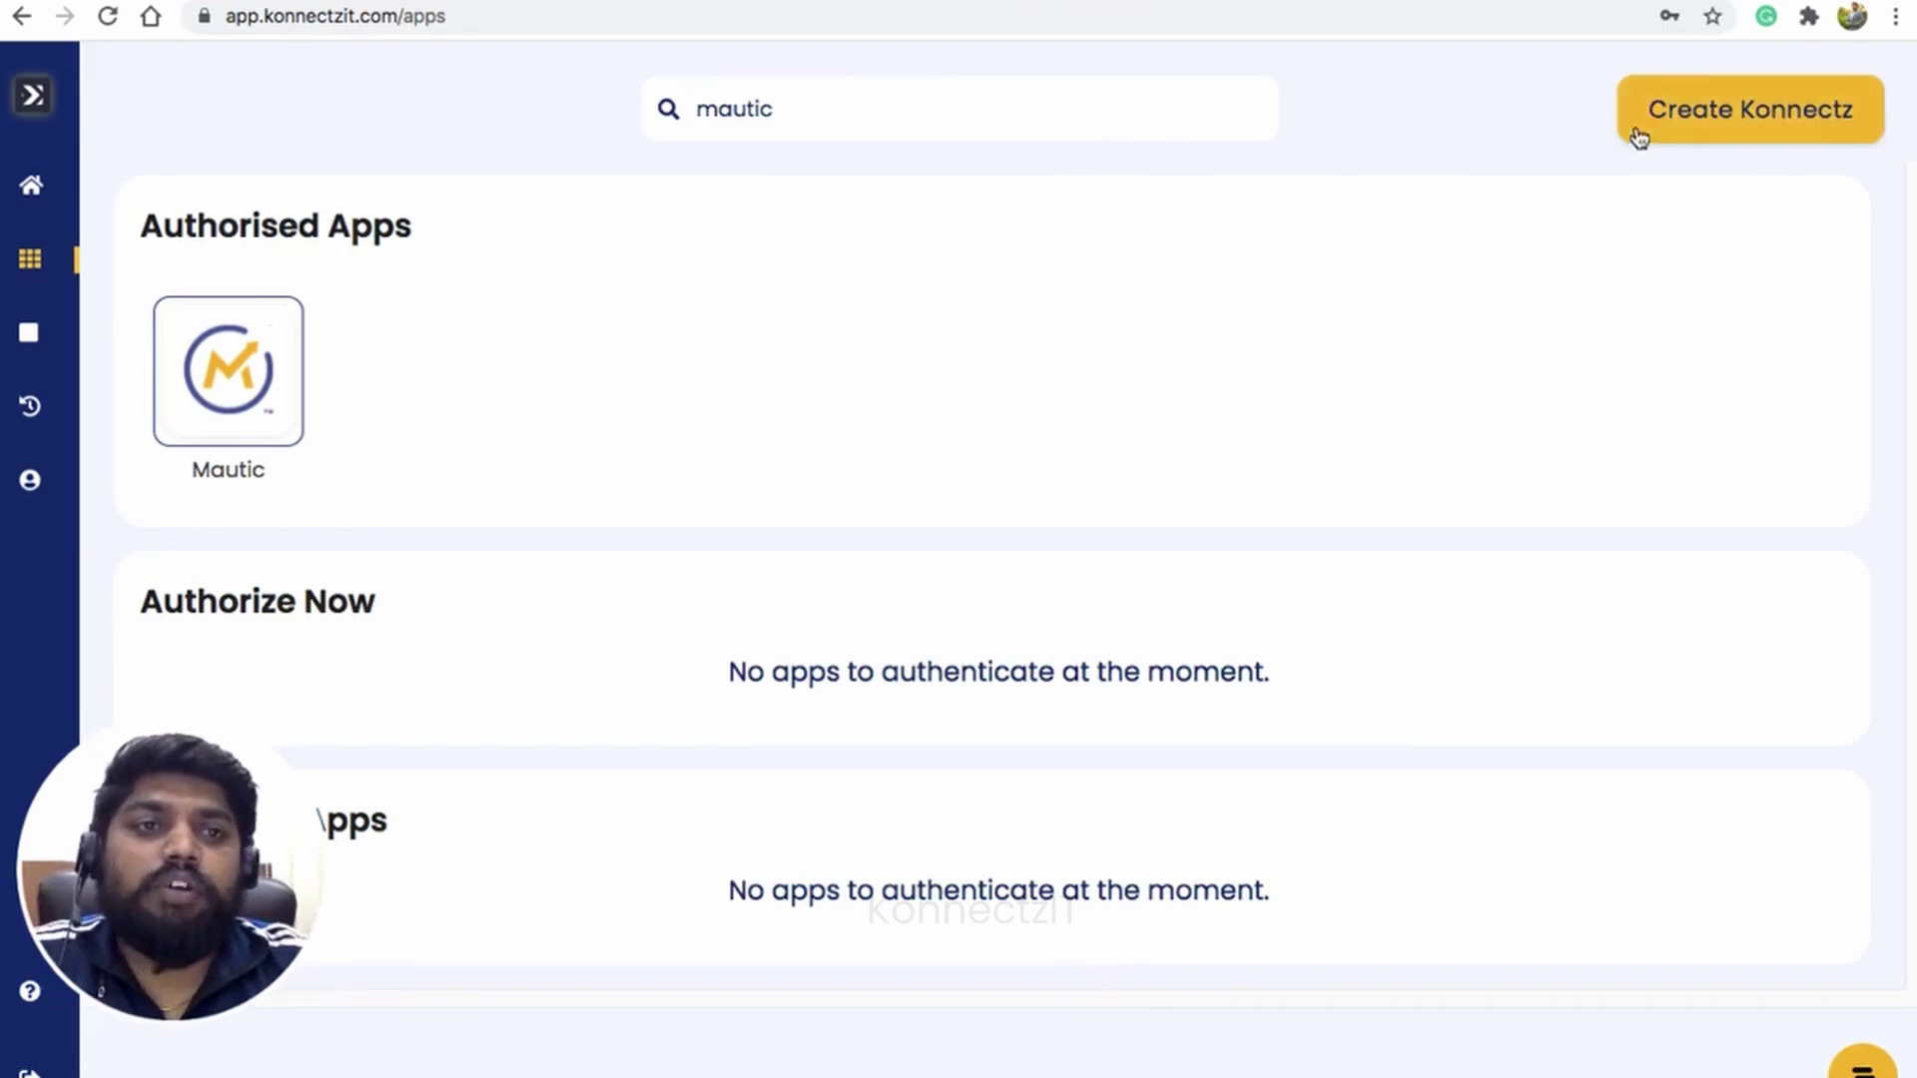
Step: Start a new Konnect and place Studiocart on the canvas as its trigger
{"action": "left_click", "coordinate": [1683, 117]}
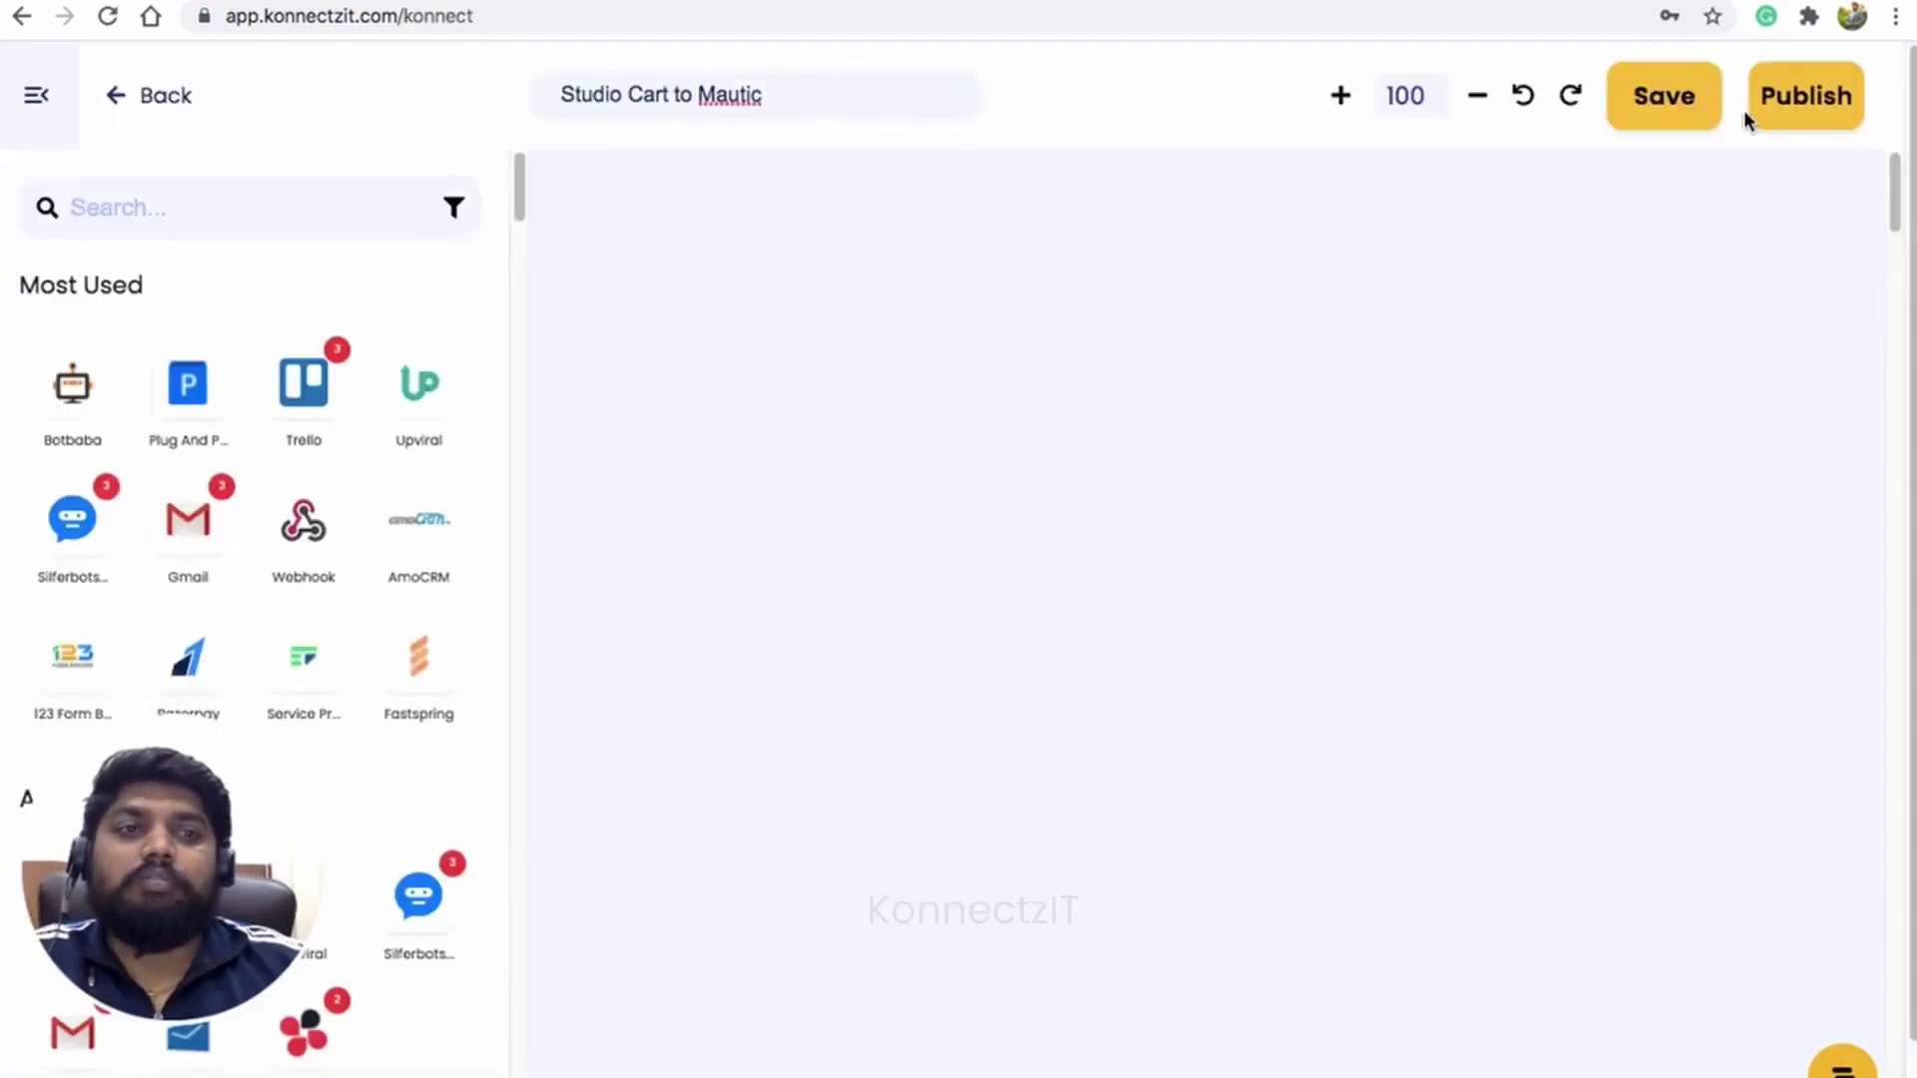
{"action": "left_click", "coordinate": [138, 210]}
{"action": "type", "text": "studio"}
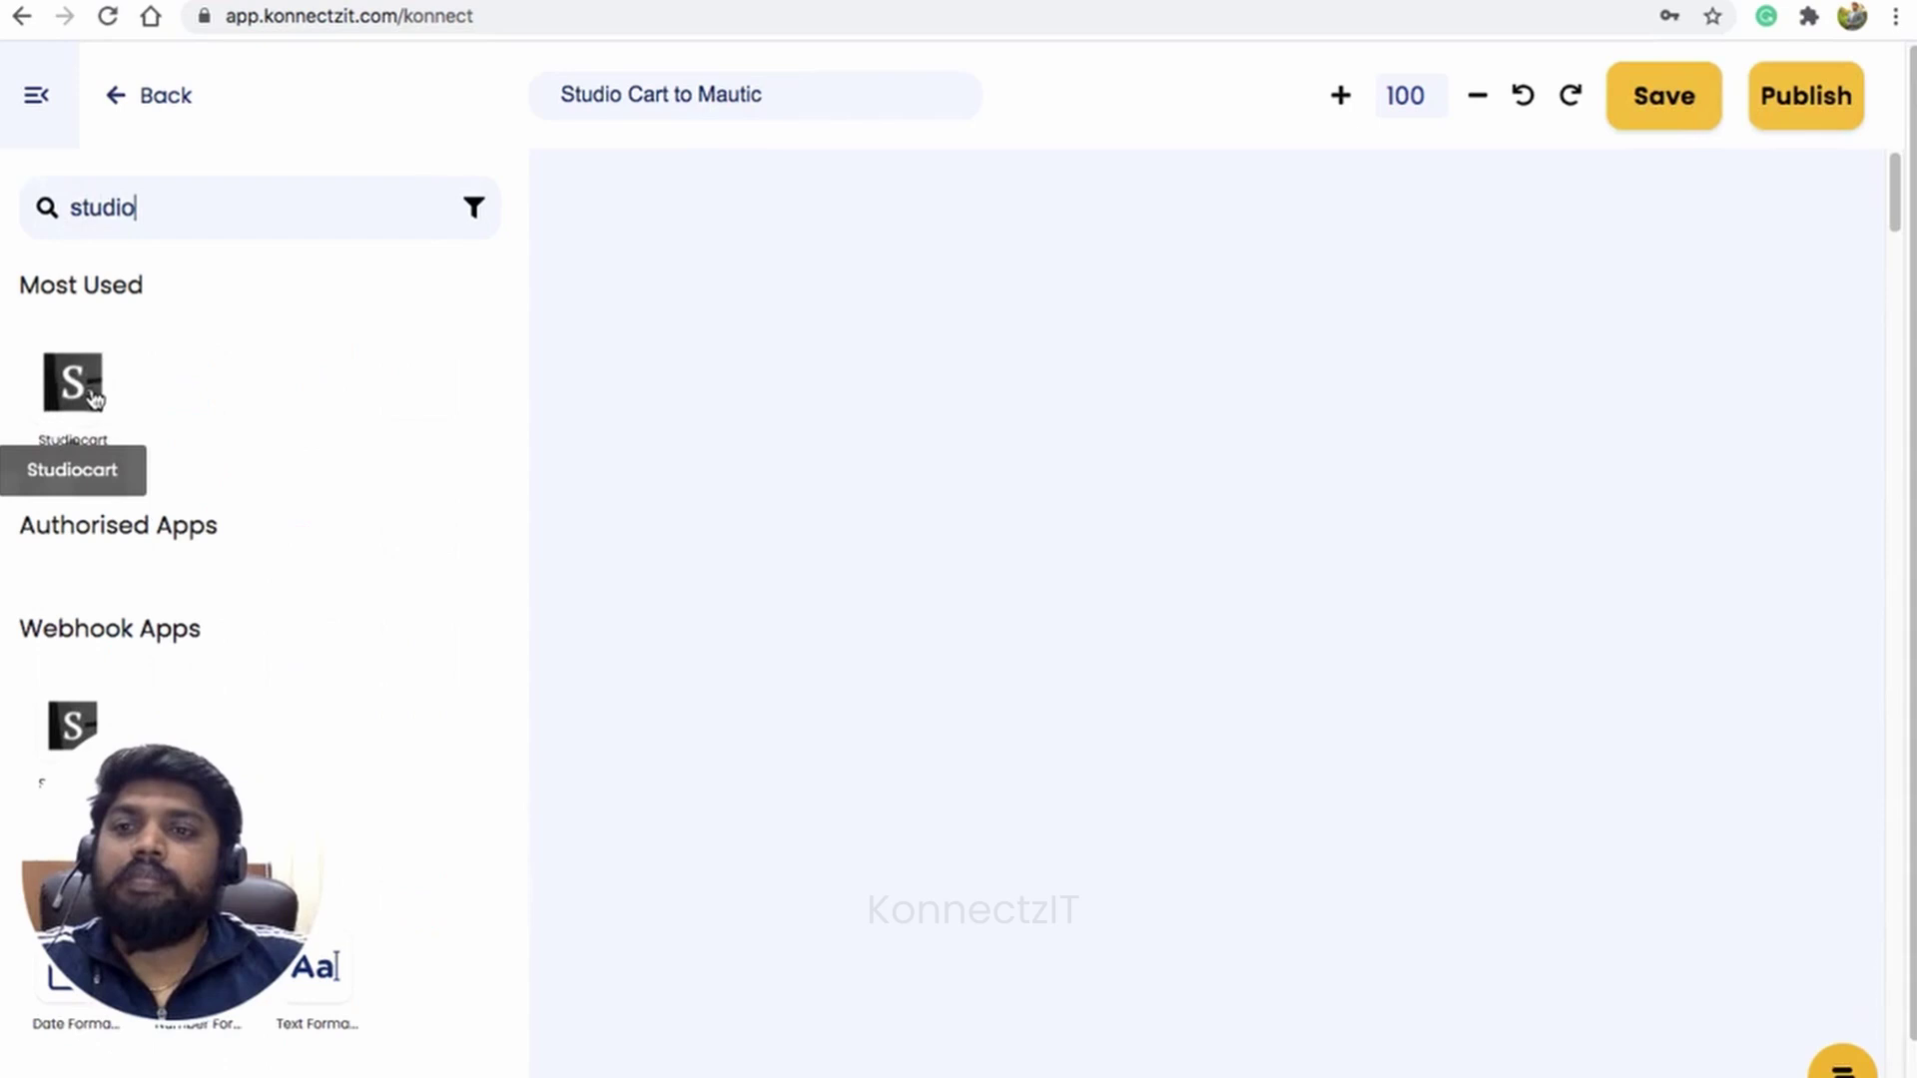
{"action": "left_click_drag", "start_coordinate": [95, 399], "coordinate": [711, 238]}
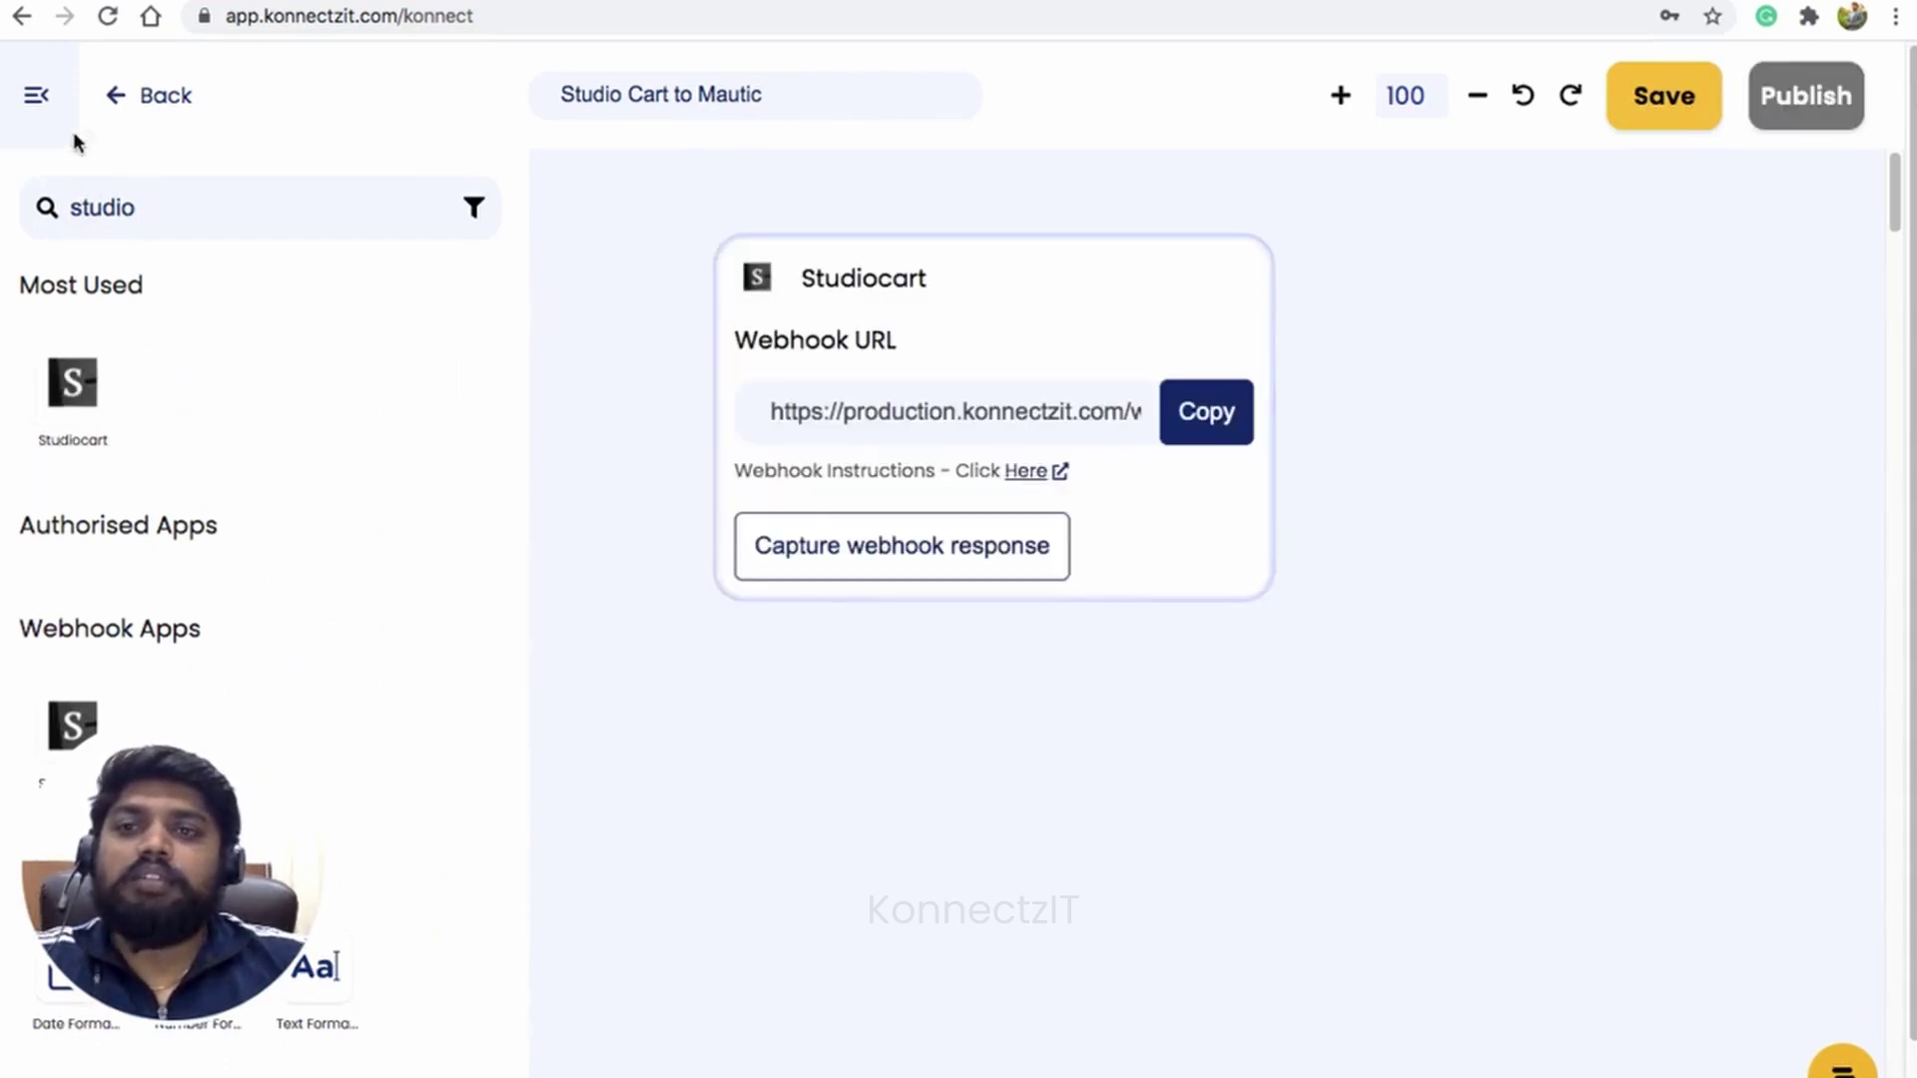
{"action": "left_click", "coordinate": [39, 109]}
{"action": "left_click_drag", "start_coordinate": [964, 319], "coordinate": [753, 287]}
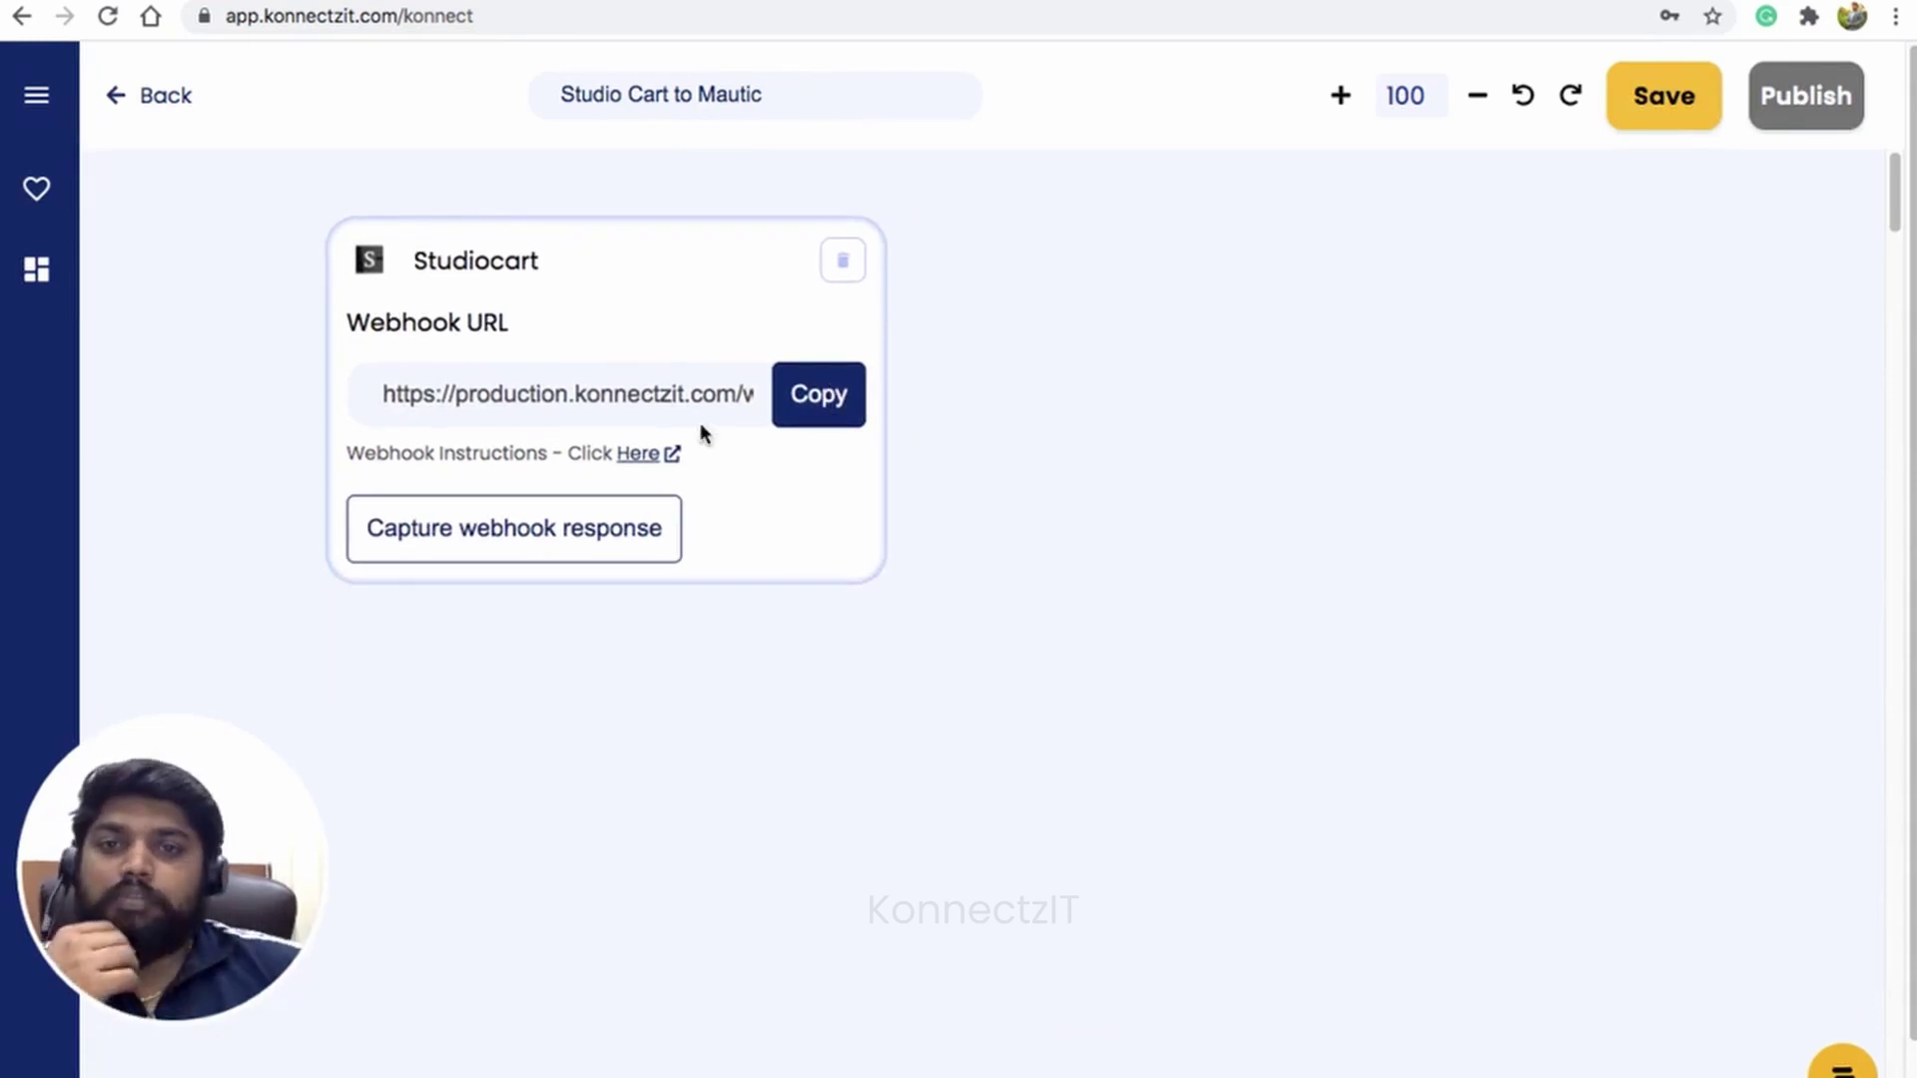
Step: Copy the Studiocart trigger's webhook URL
{"action": "left_click", "coordinate": [635, 457]}
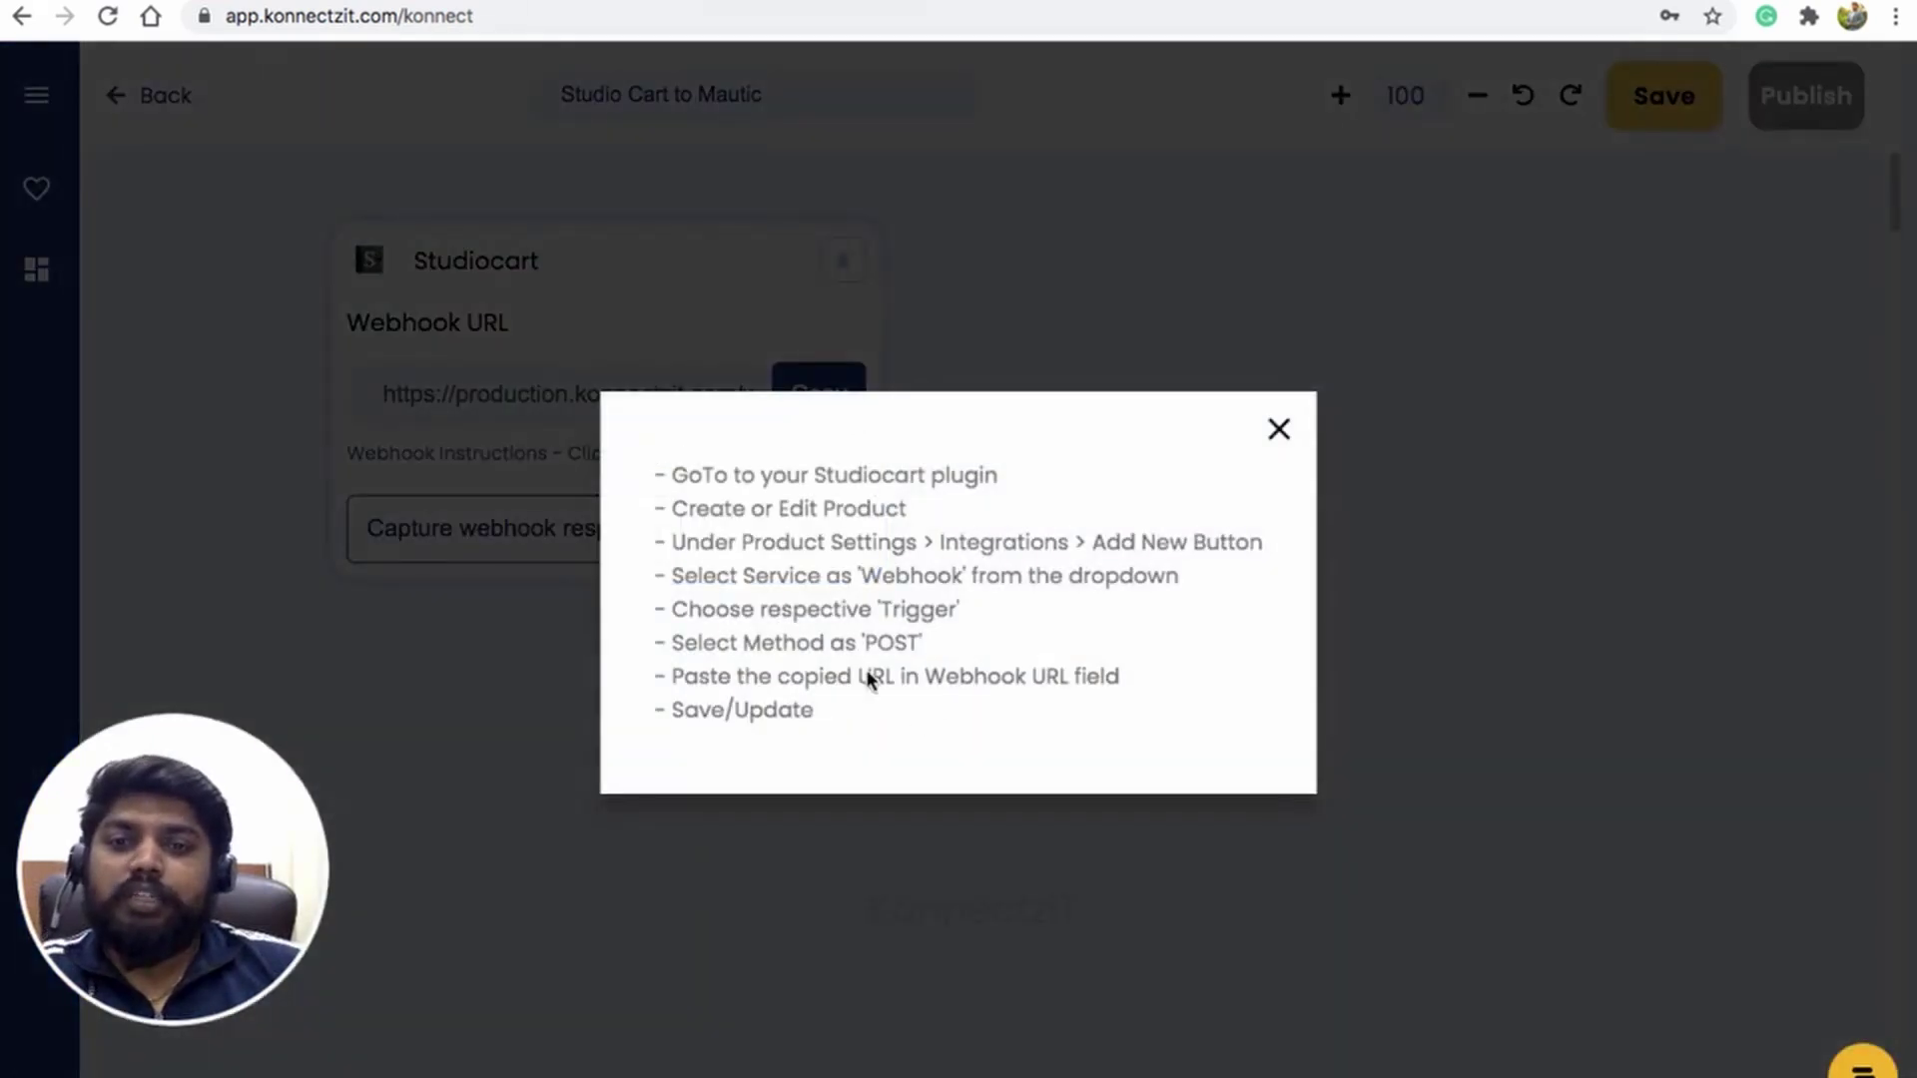
{"action": "left_click", "coordinate": [1281, 431]}
{"action": "scroll", "coordinate": [898, 411], "scroll_direction": "down", "scroll_amount": 2}
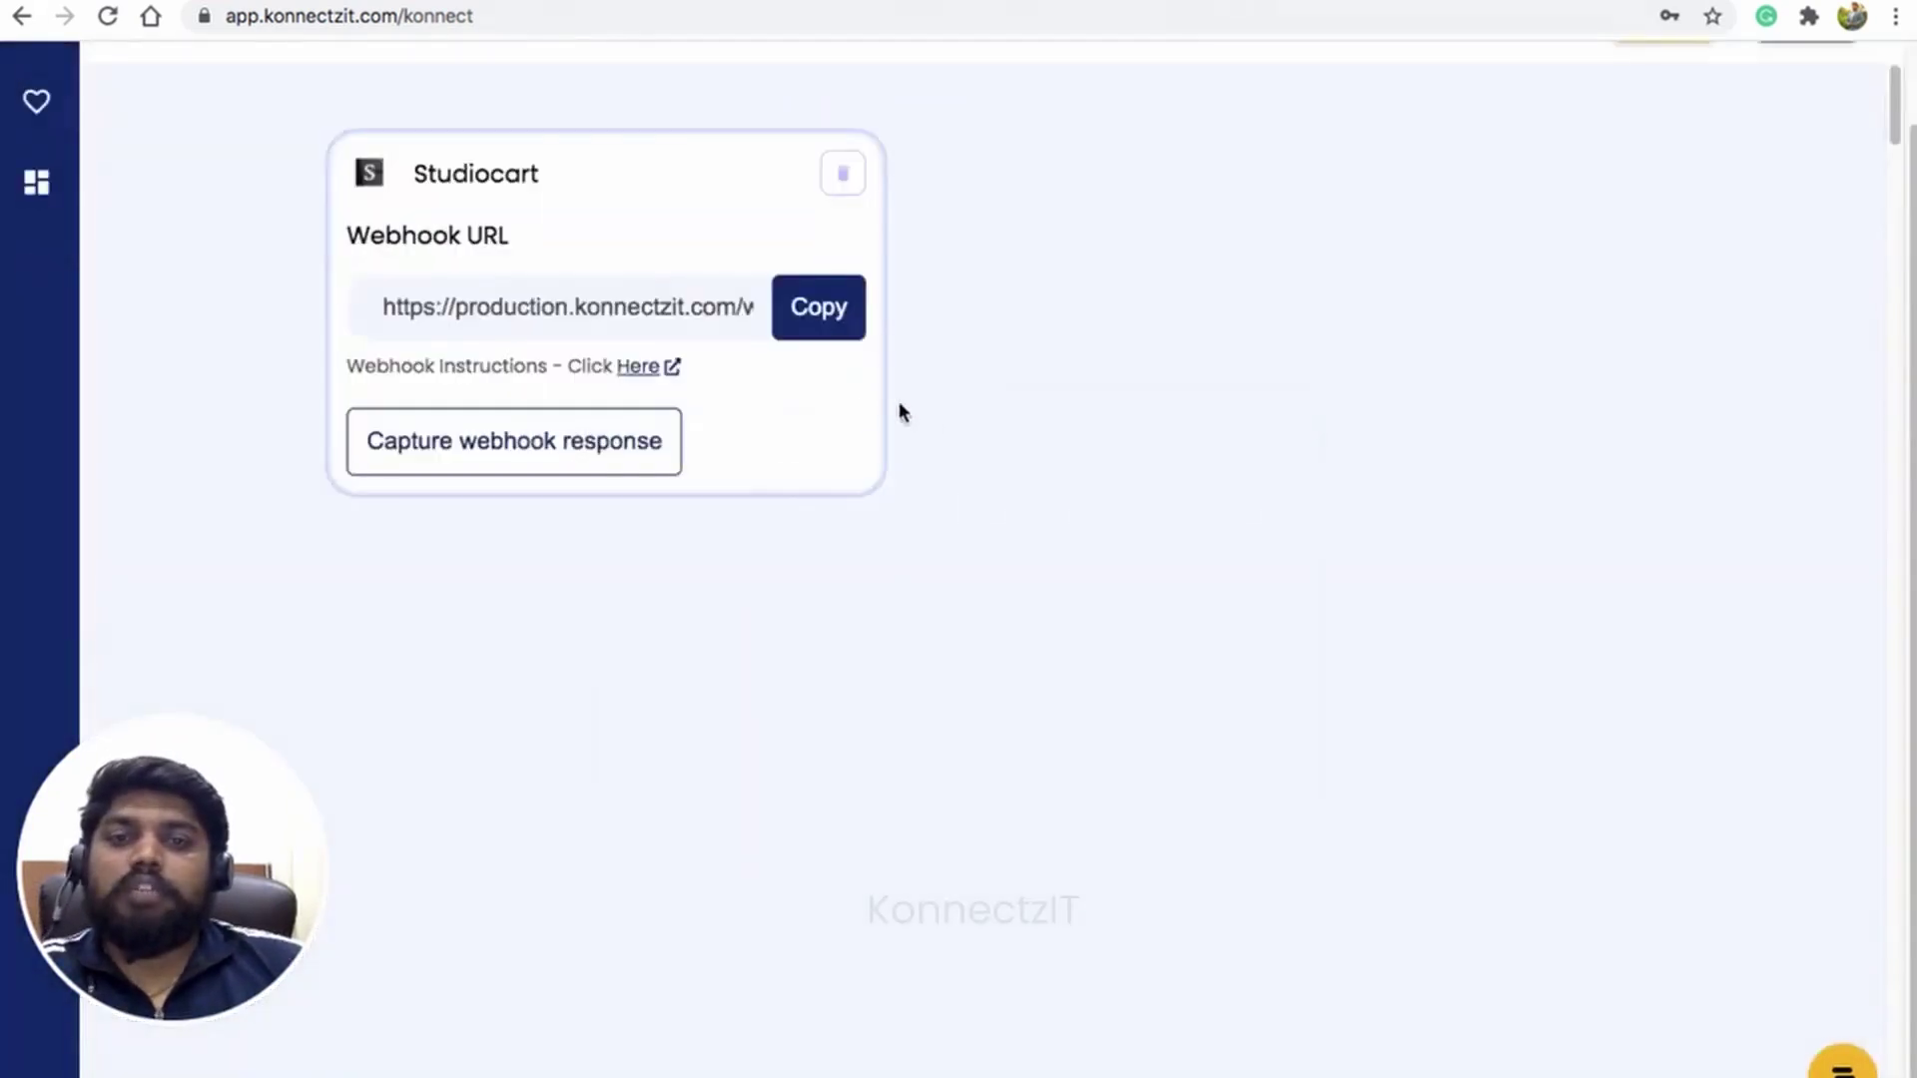
{"action": "left_click", "coordinate": [832, 314]}
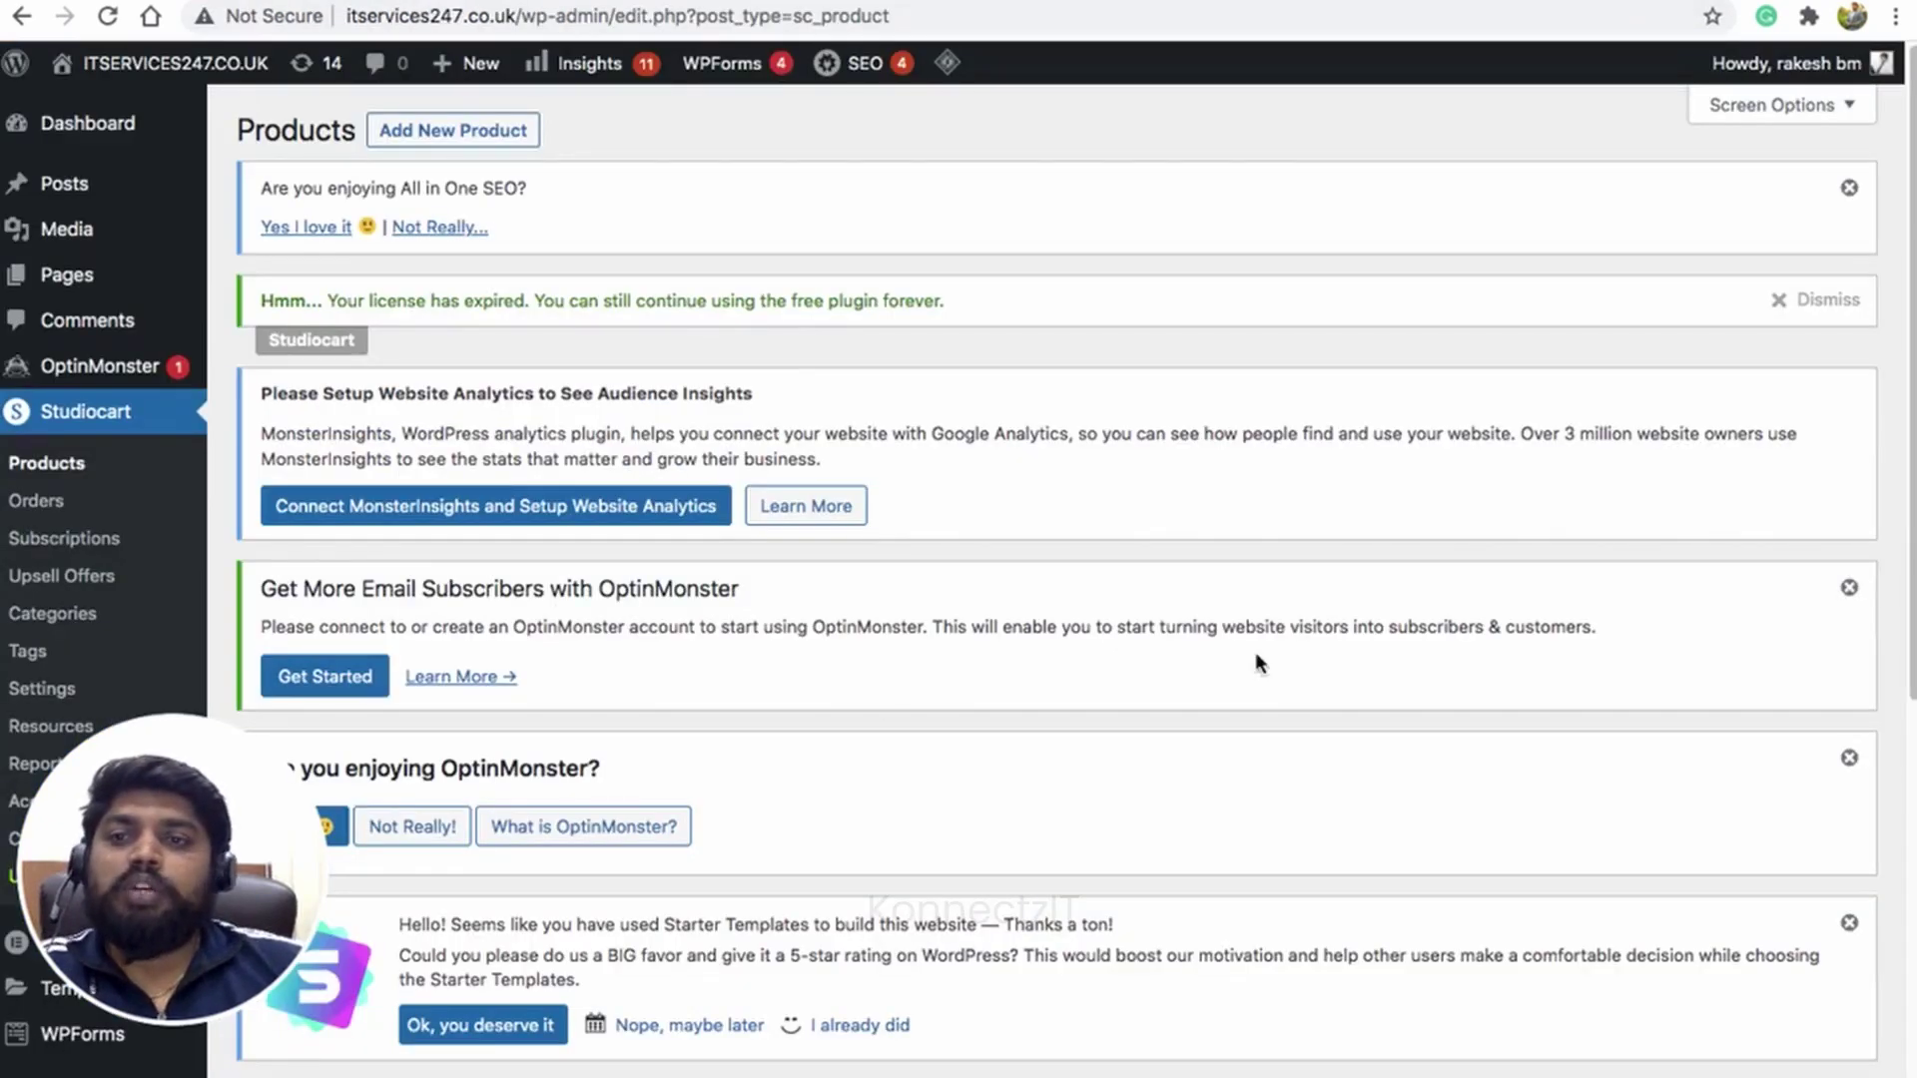
Step: Open the KonnectzIT Demo product's webhook integration settings in Studiocart
{"action": "left_click", "coordinate": [63, 473]}
{"action": "scroll", "coordinate": [412, 593], "scroll_direction": "down", "scroll_amount": 5}
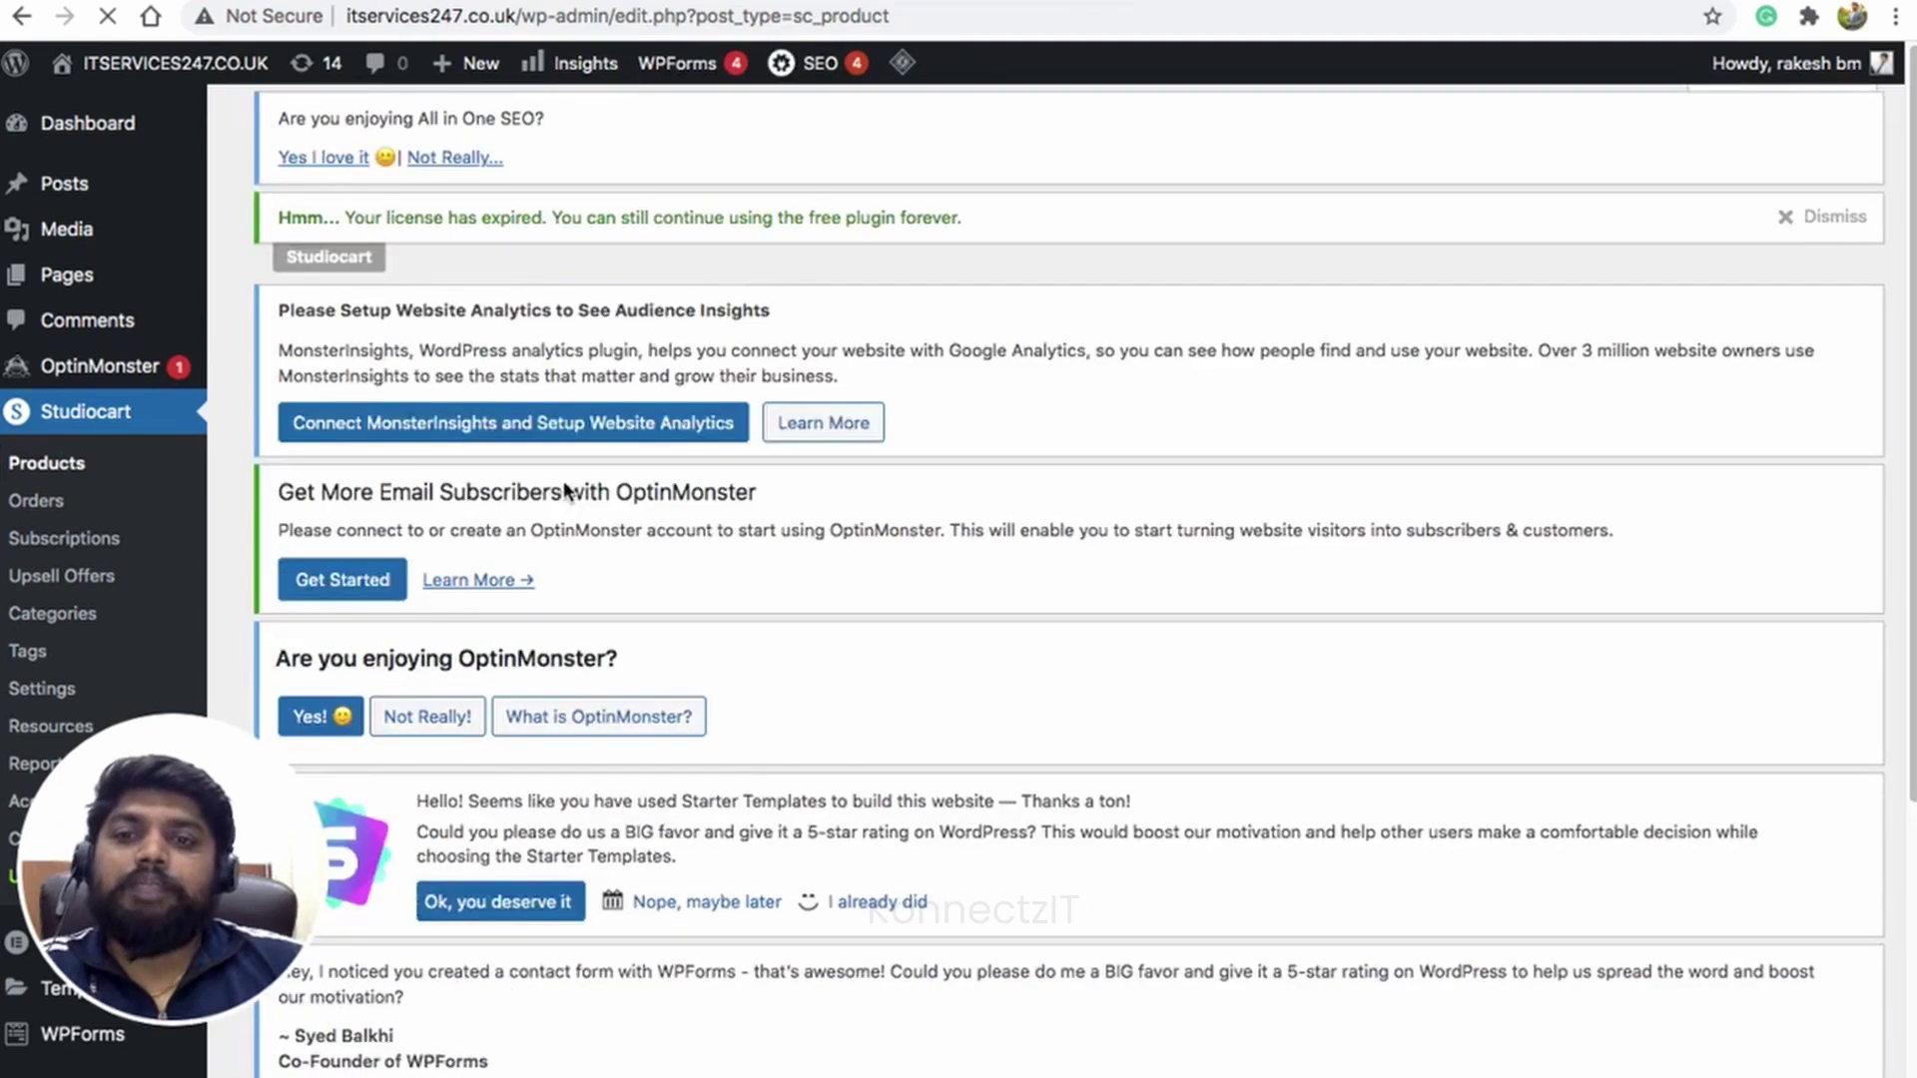
{"action": "scroll", "coordinate": [413, 593], "scroll_direction": "down", "scroll_amount": 3}
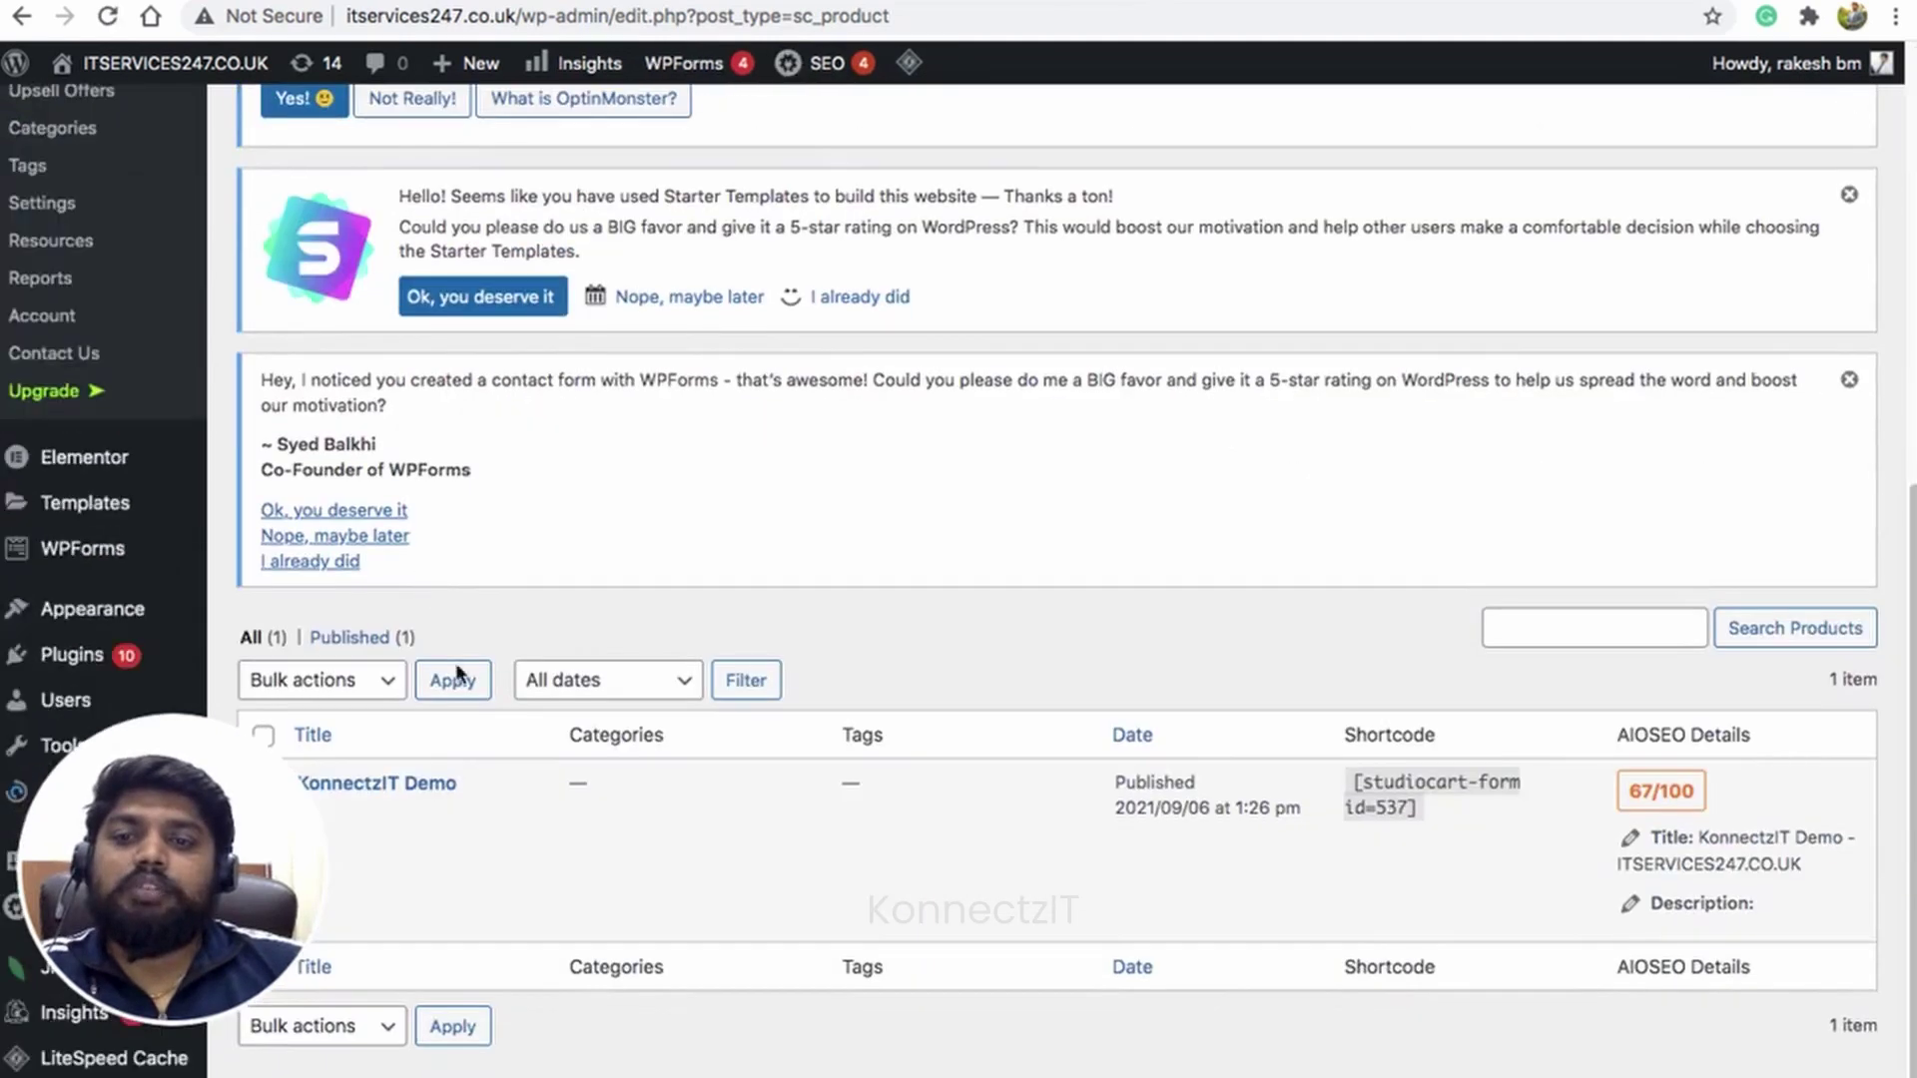
{"action": "left_click", "coordinate": [377, 783]}
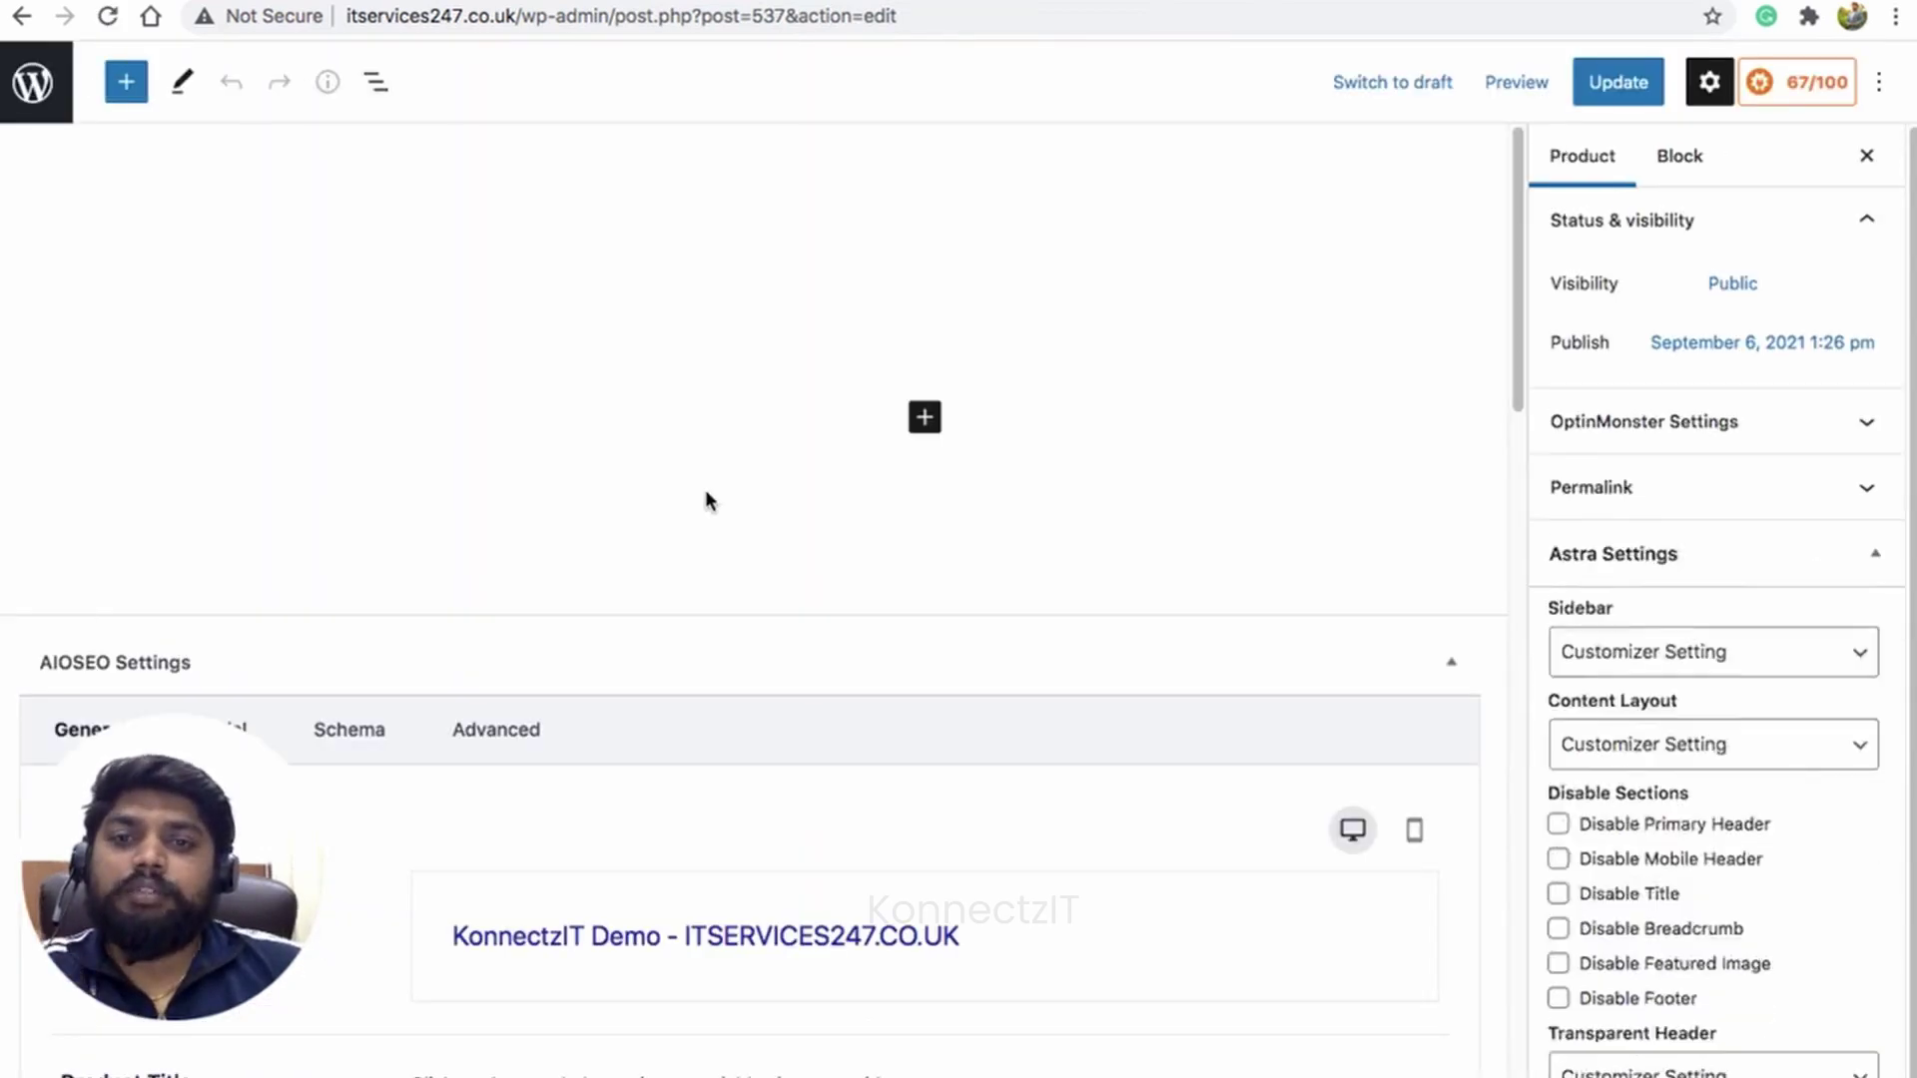
{"action": "scroll", "coordinate": [709, 489], "scroll_direction": "down", "scroll_amount": 8}
{"action": "scroll", "coordinate": [708, 489], "scroll_direction": "down", "scroll_amount": 15}
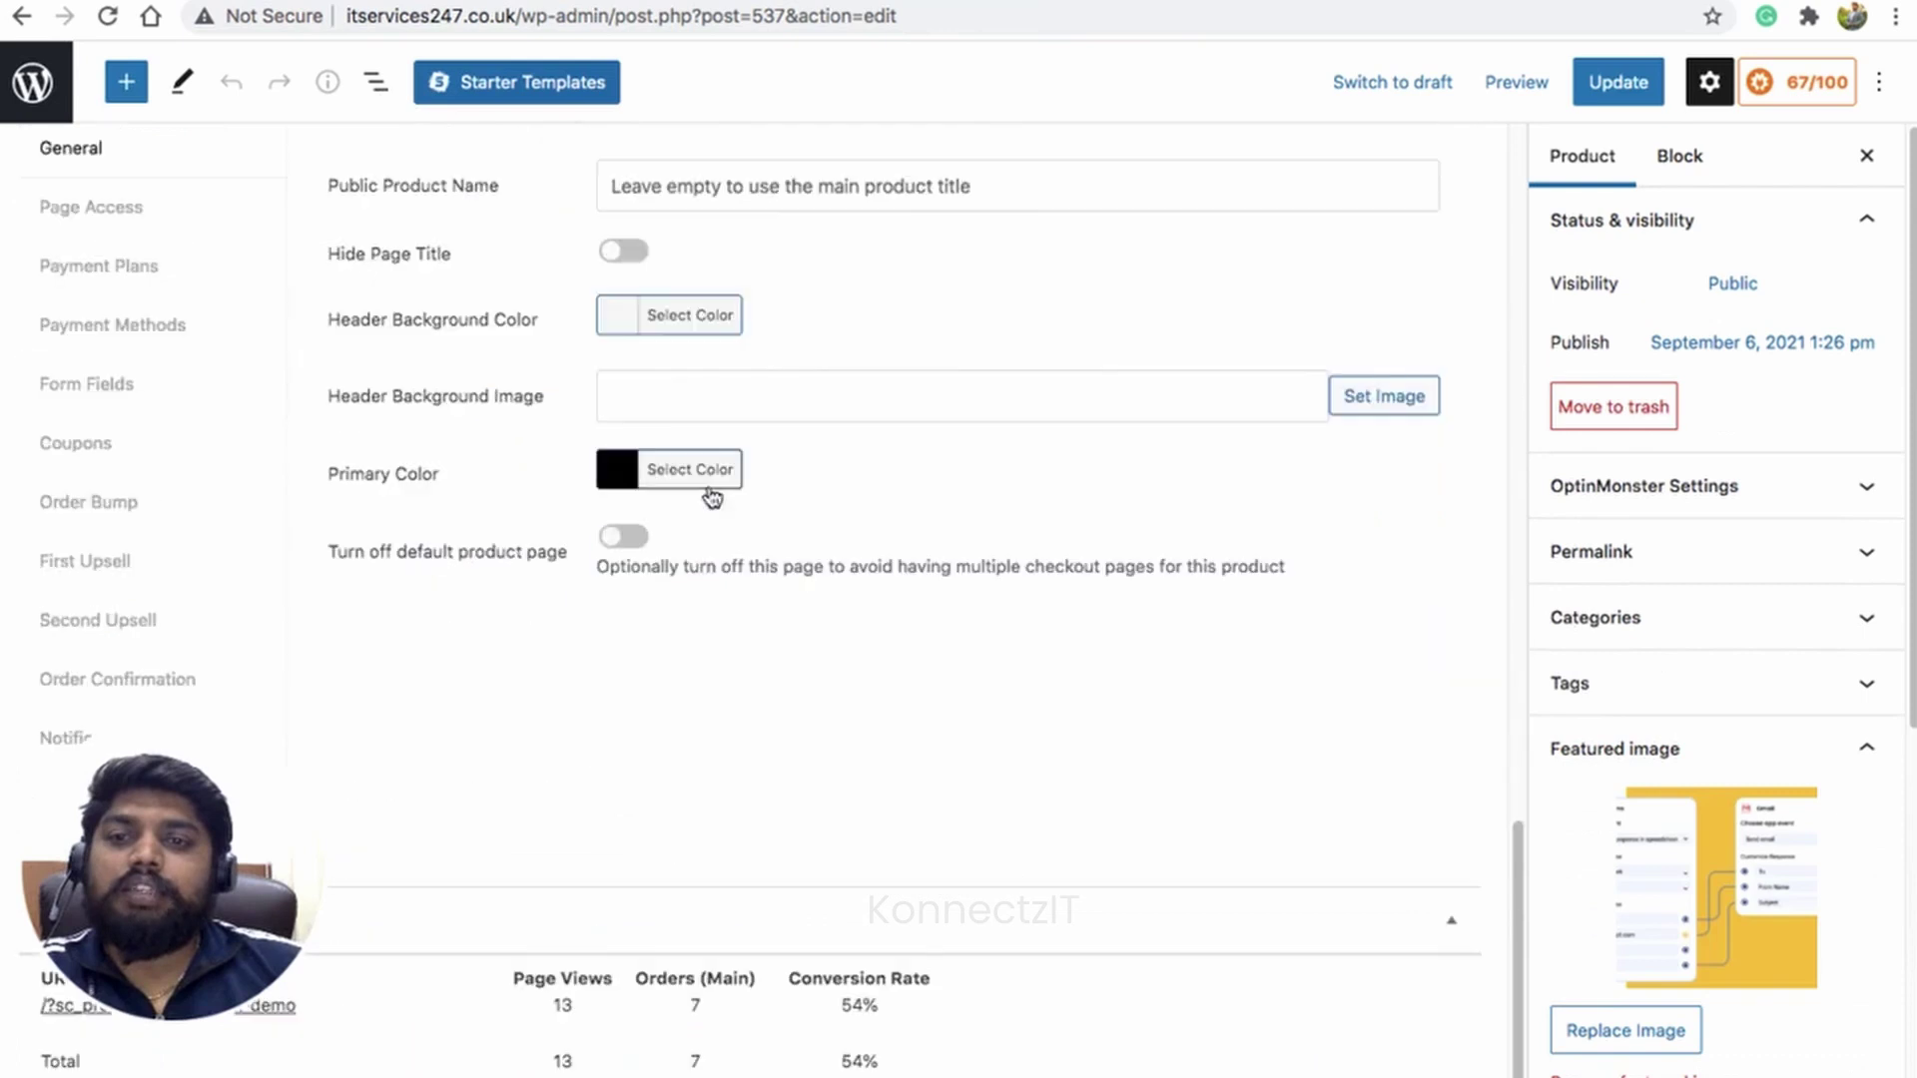
{"action": "scroll", "coordinate": [380, 460], "scroll_direction": "up", "scroll_amount": 1}
{"action": "scroll", "coordinate": [193, 333], "scroll_direction": "up", "scroll_amount": 1}
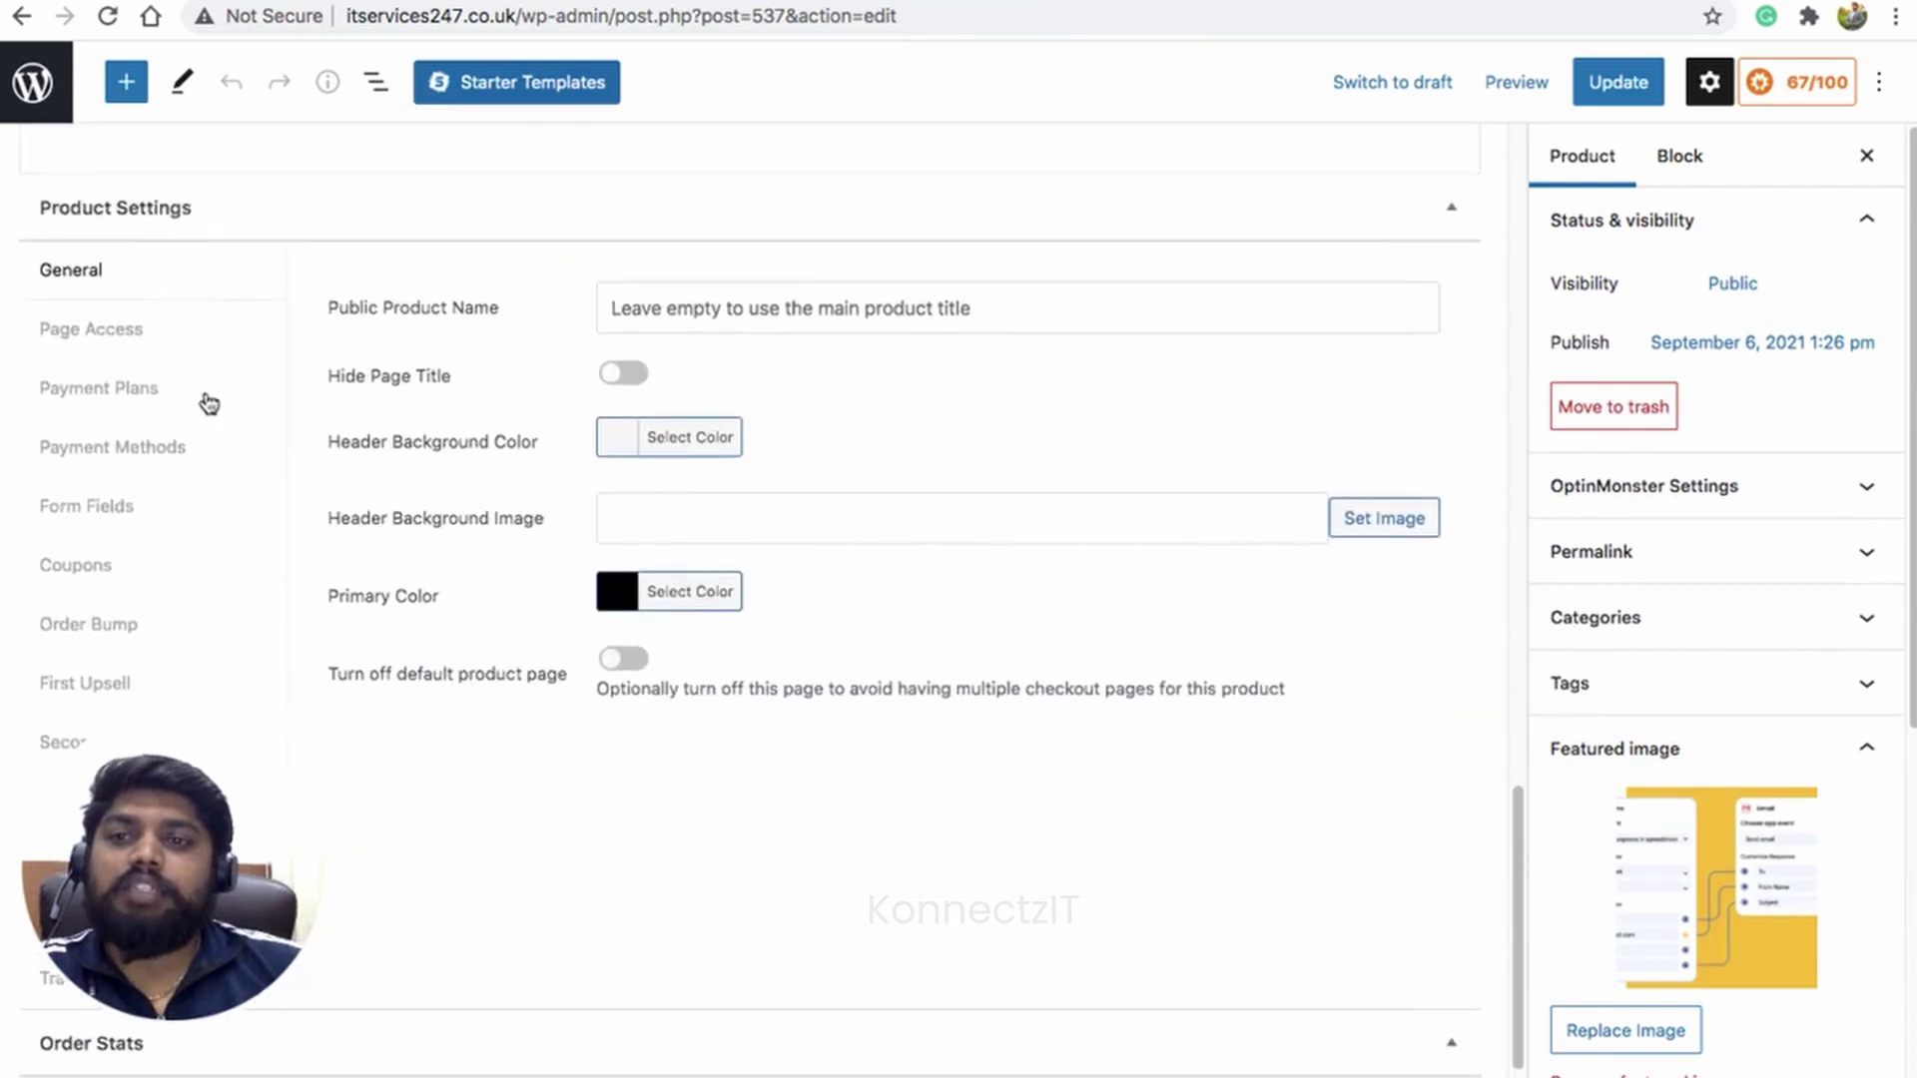
{"action": "scroll", "coordinate": [212, 406], "scroll_direction": "down", "scroll_amount": 2}
{"action": "left_click_drag", "start_coordinate": [174, 789], "coordinate": [1717, 809]}
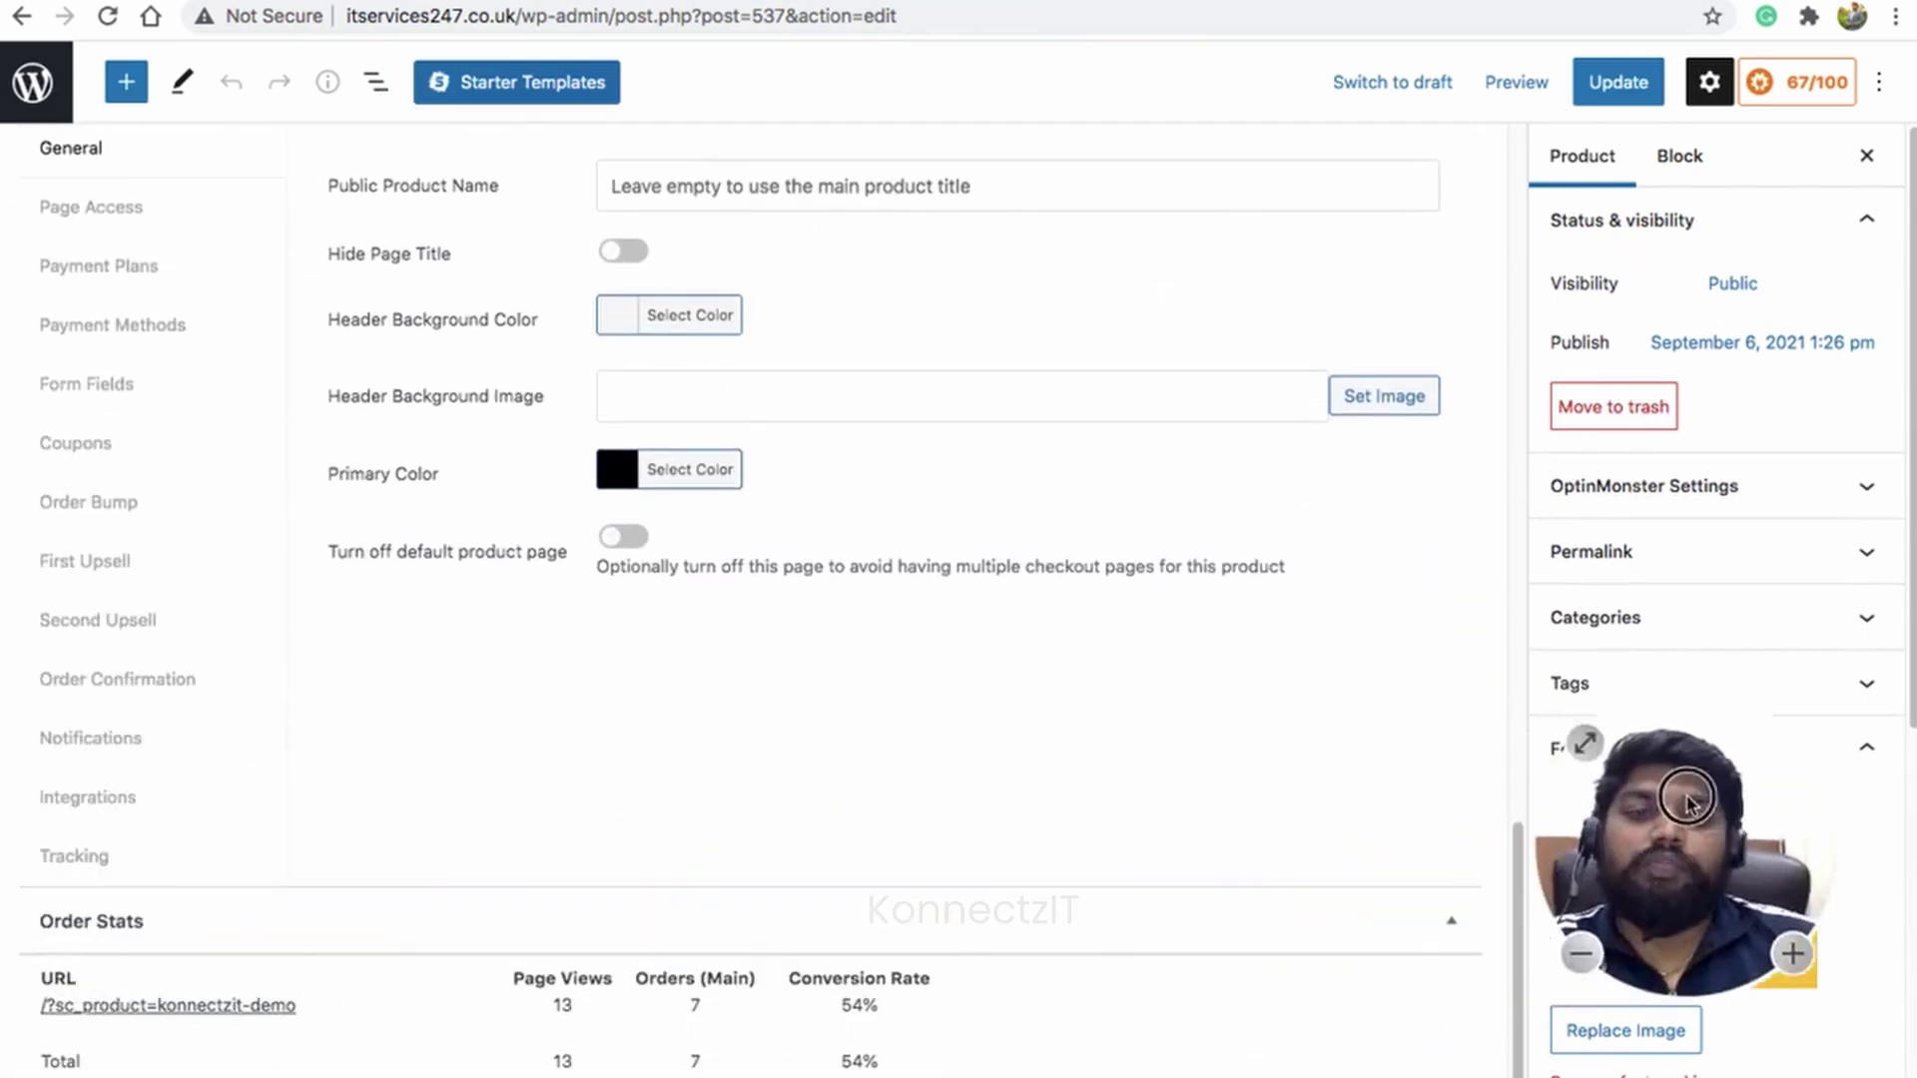
{"action": "left_click", "coordinate": [88, 797]}
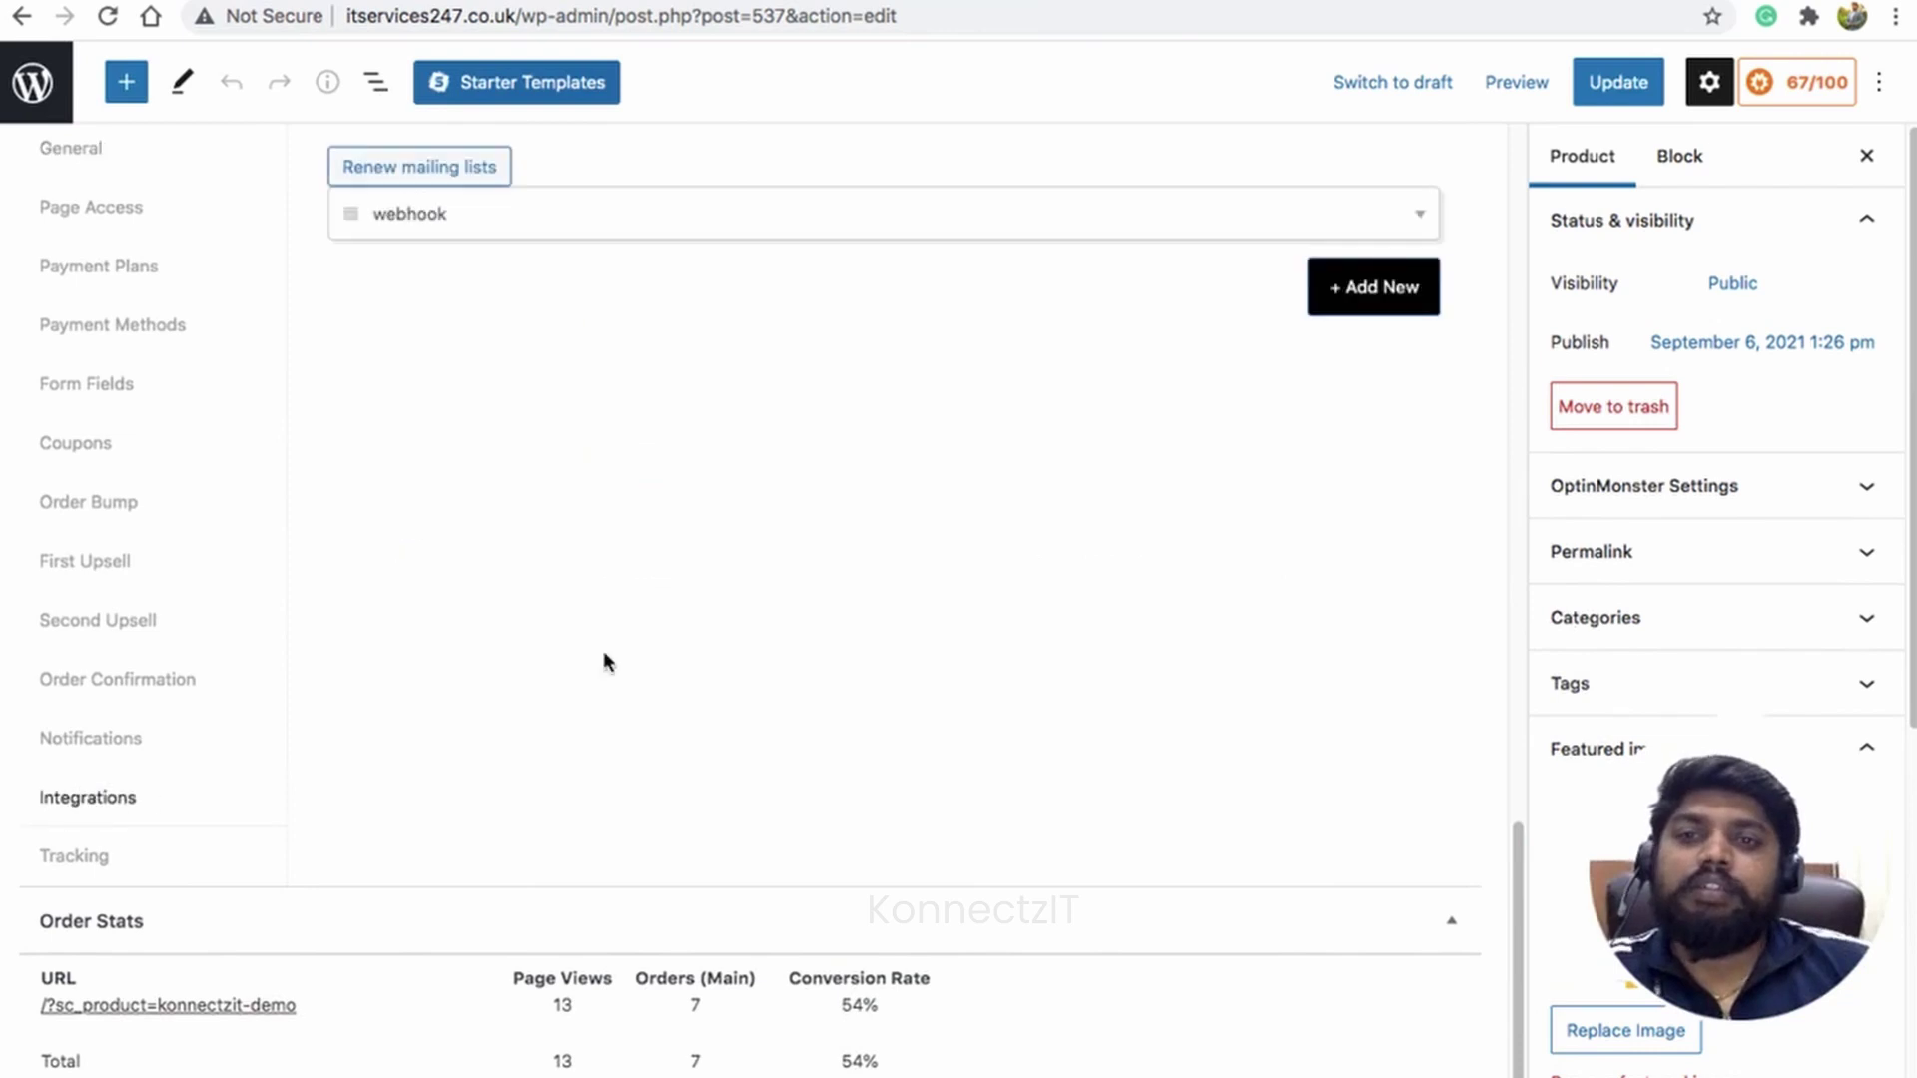
{"action": "scroll", "coordinate": [1158, 237], "scroll_direction": "up", "scroll_amount": 1}
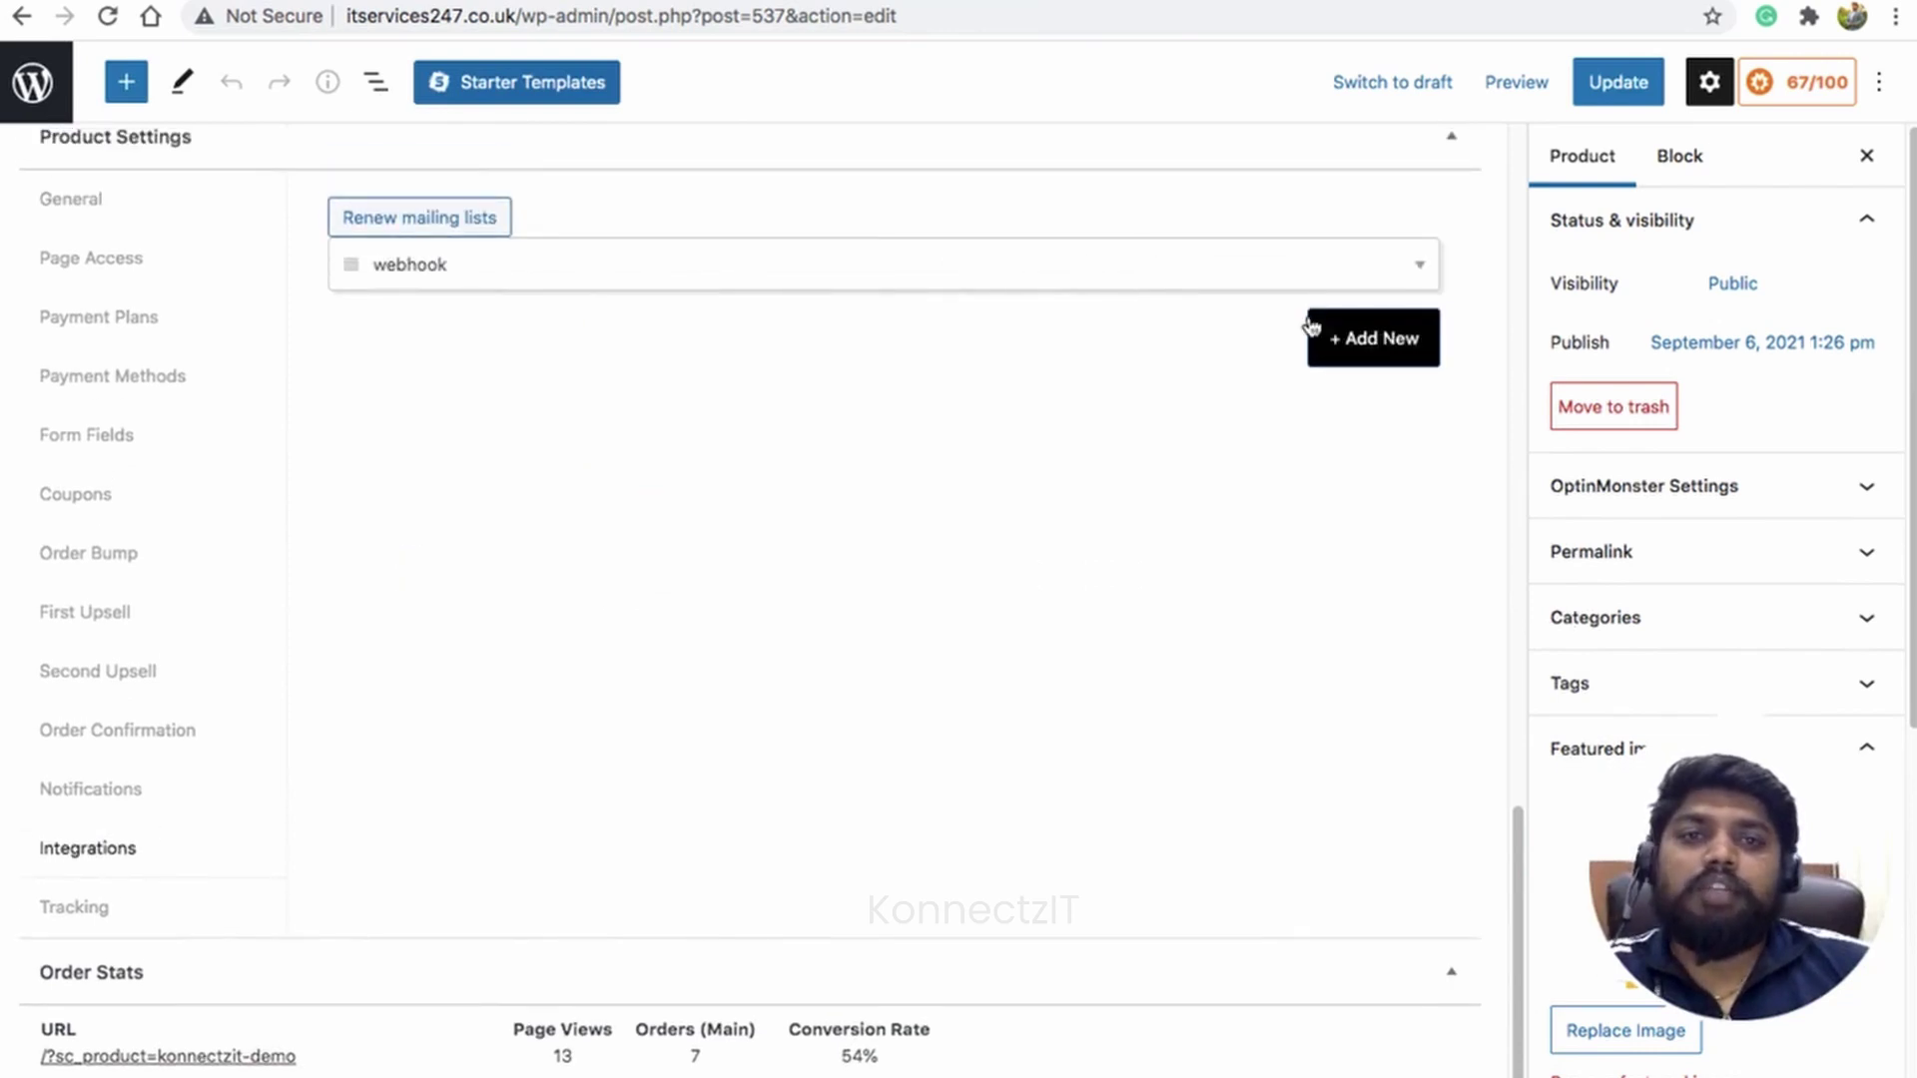
{"action": "left_click", "coordinate": [1417, 265]}
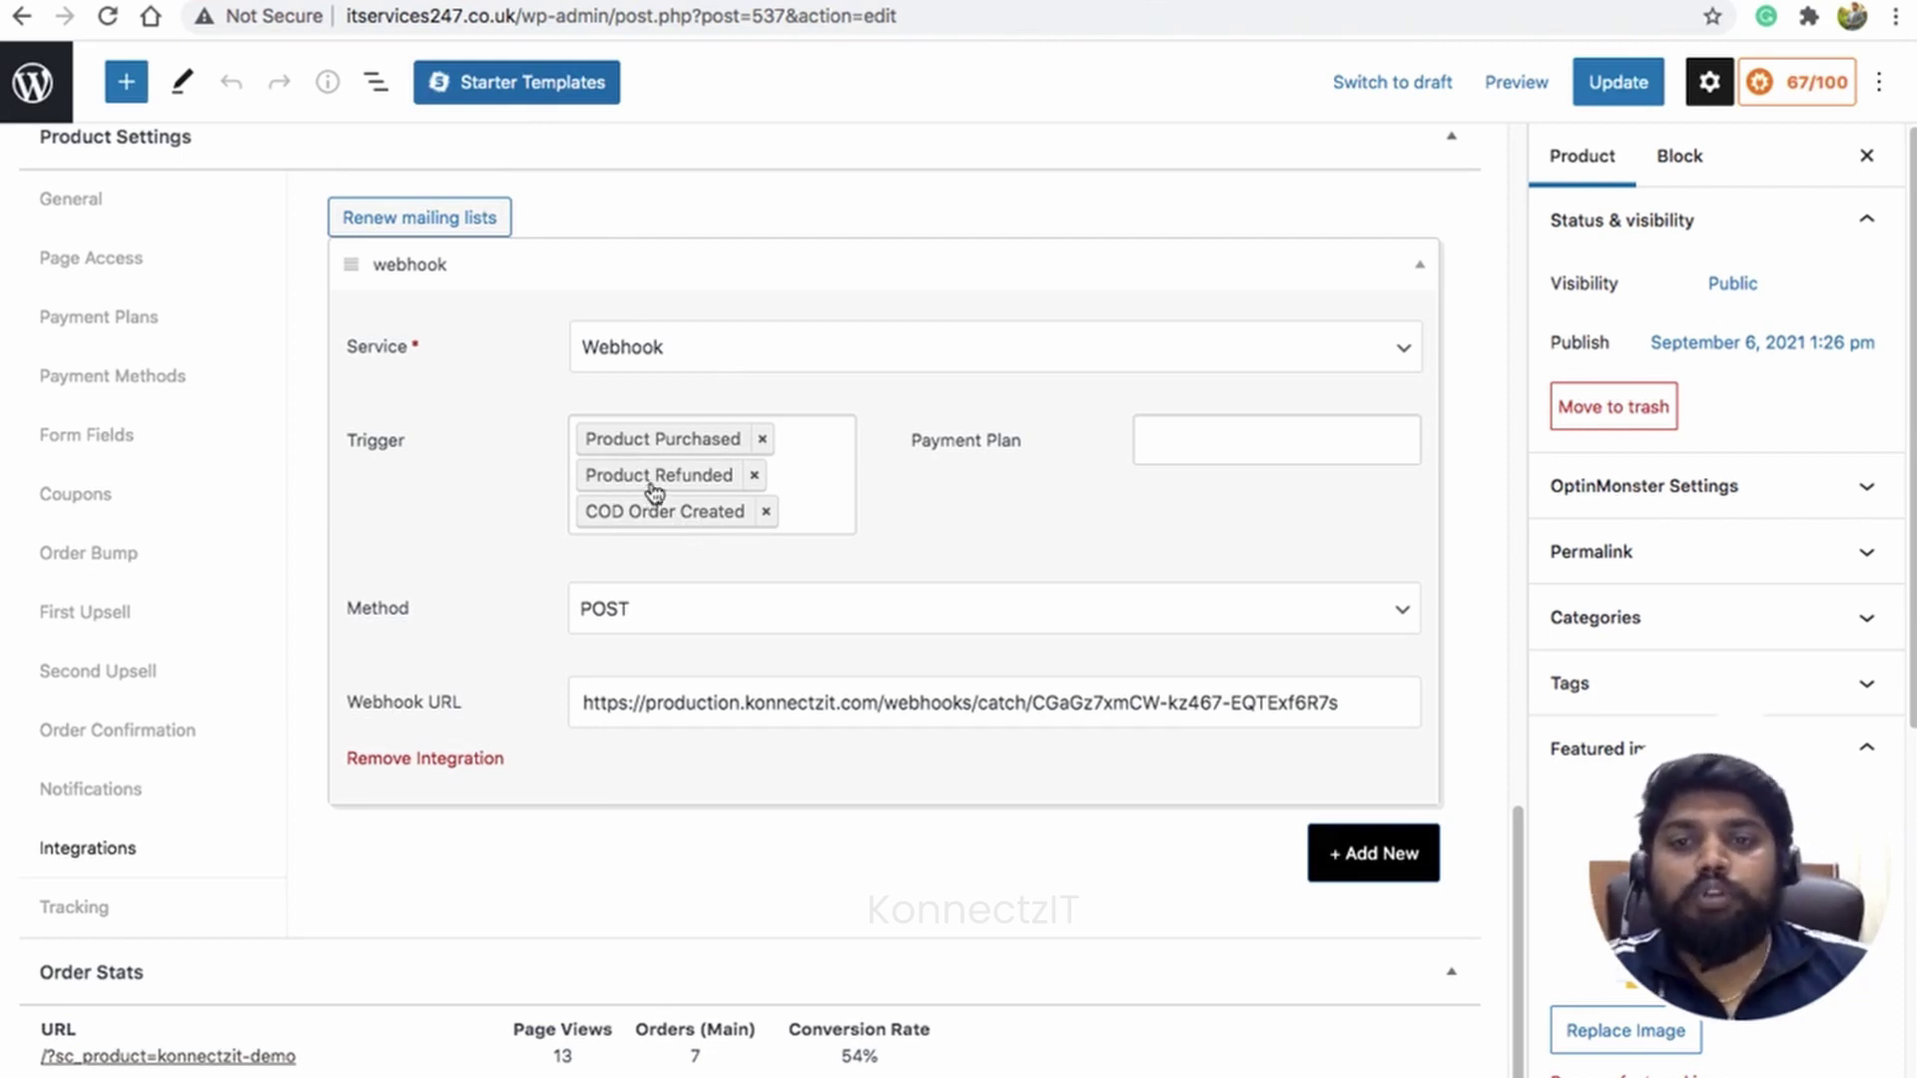
Step: Replace the webhook URL with the KonnectzIT one, update the product, and capture the webhook response
{"action": "triple_click", "coordinate": [989, 706]}
{"action": "key", "text": "ctrl+v"}
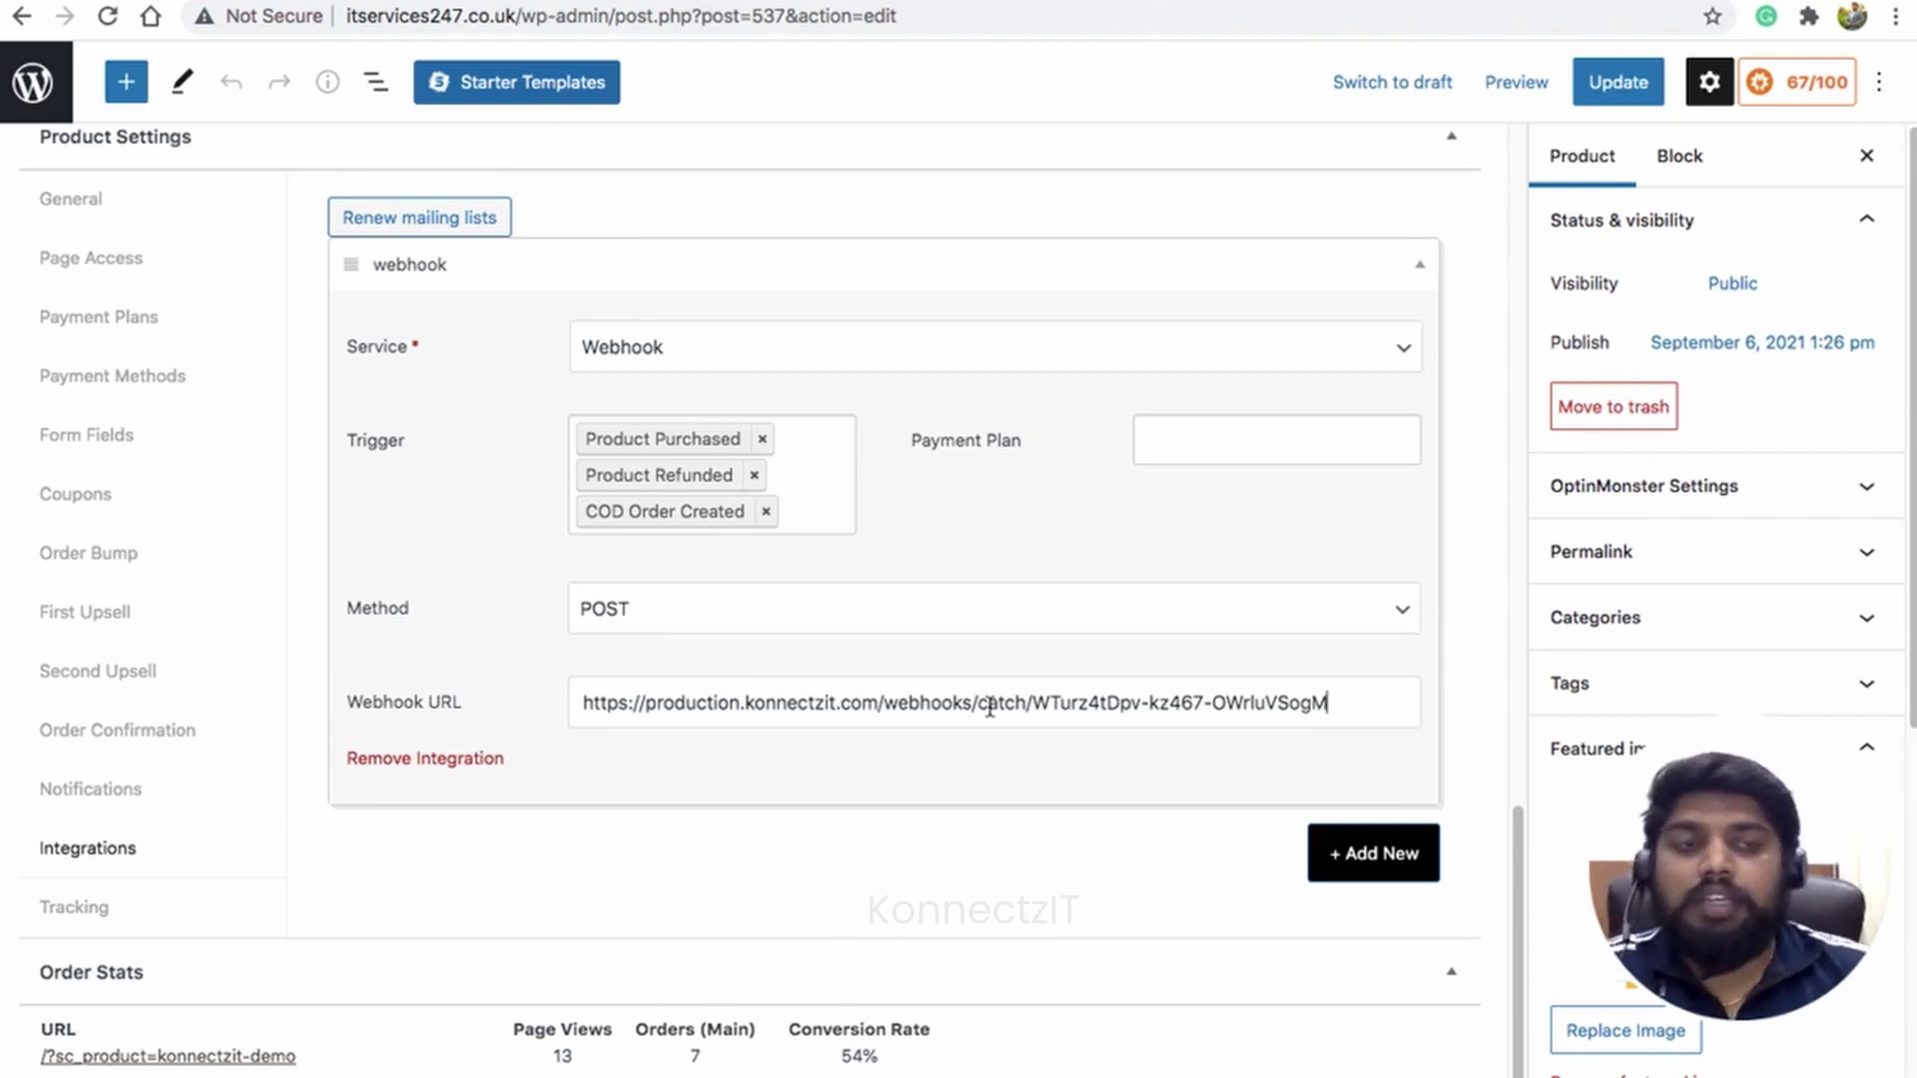
{"action": "left_click", "coordinate": [1621, 82]}
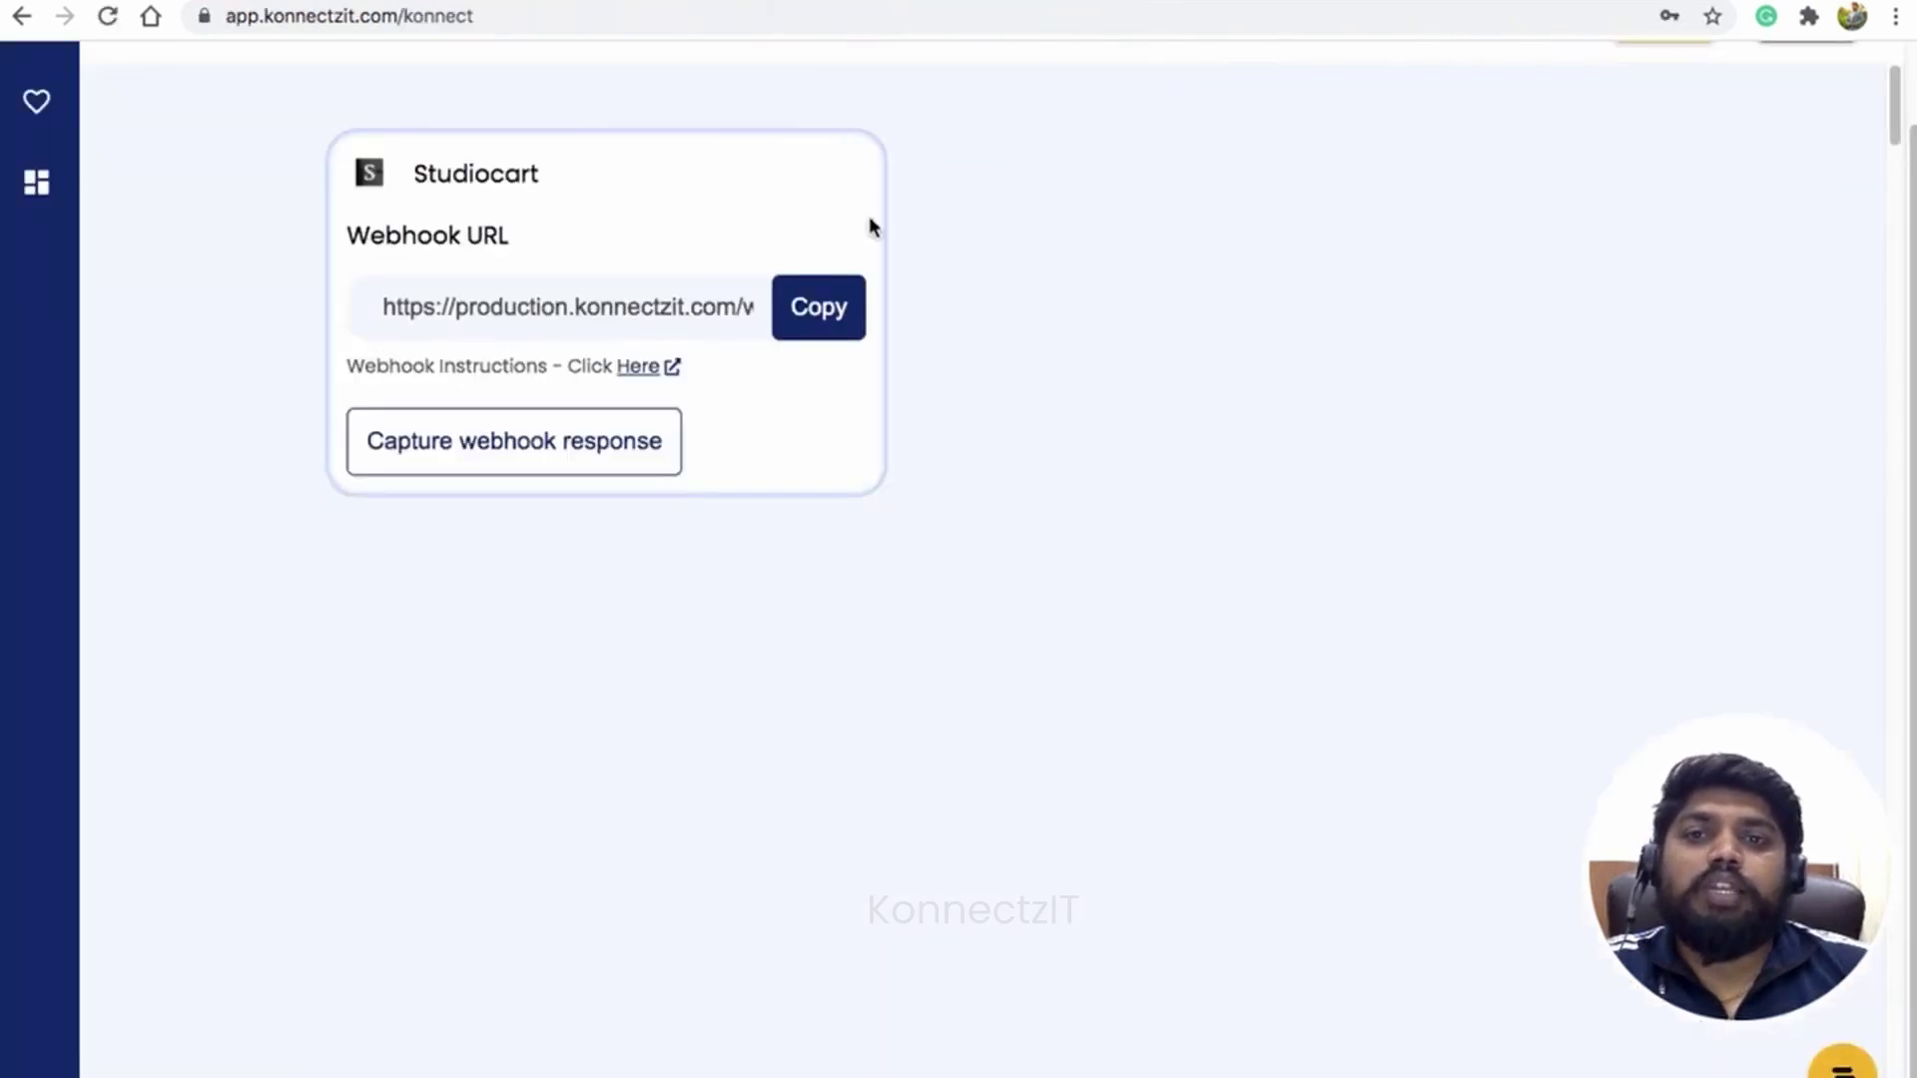
{"action": "left_click", "coordinate": [586, 451]}
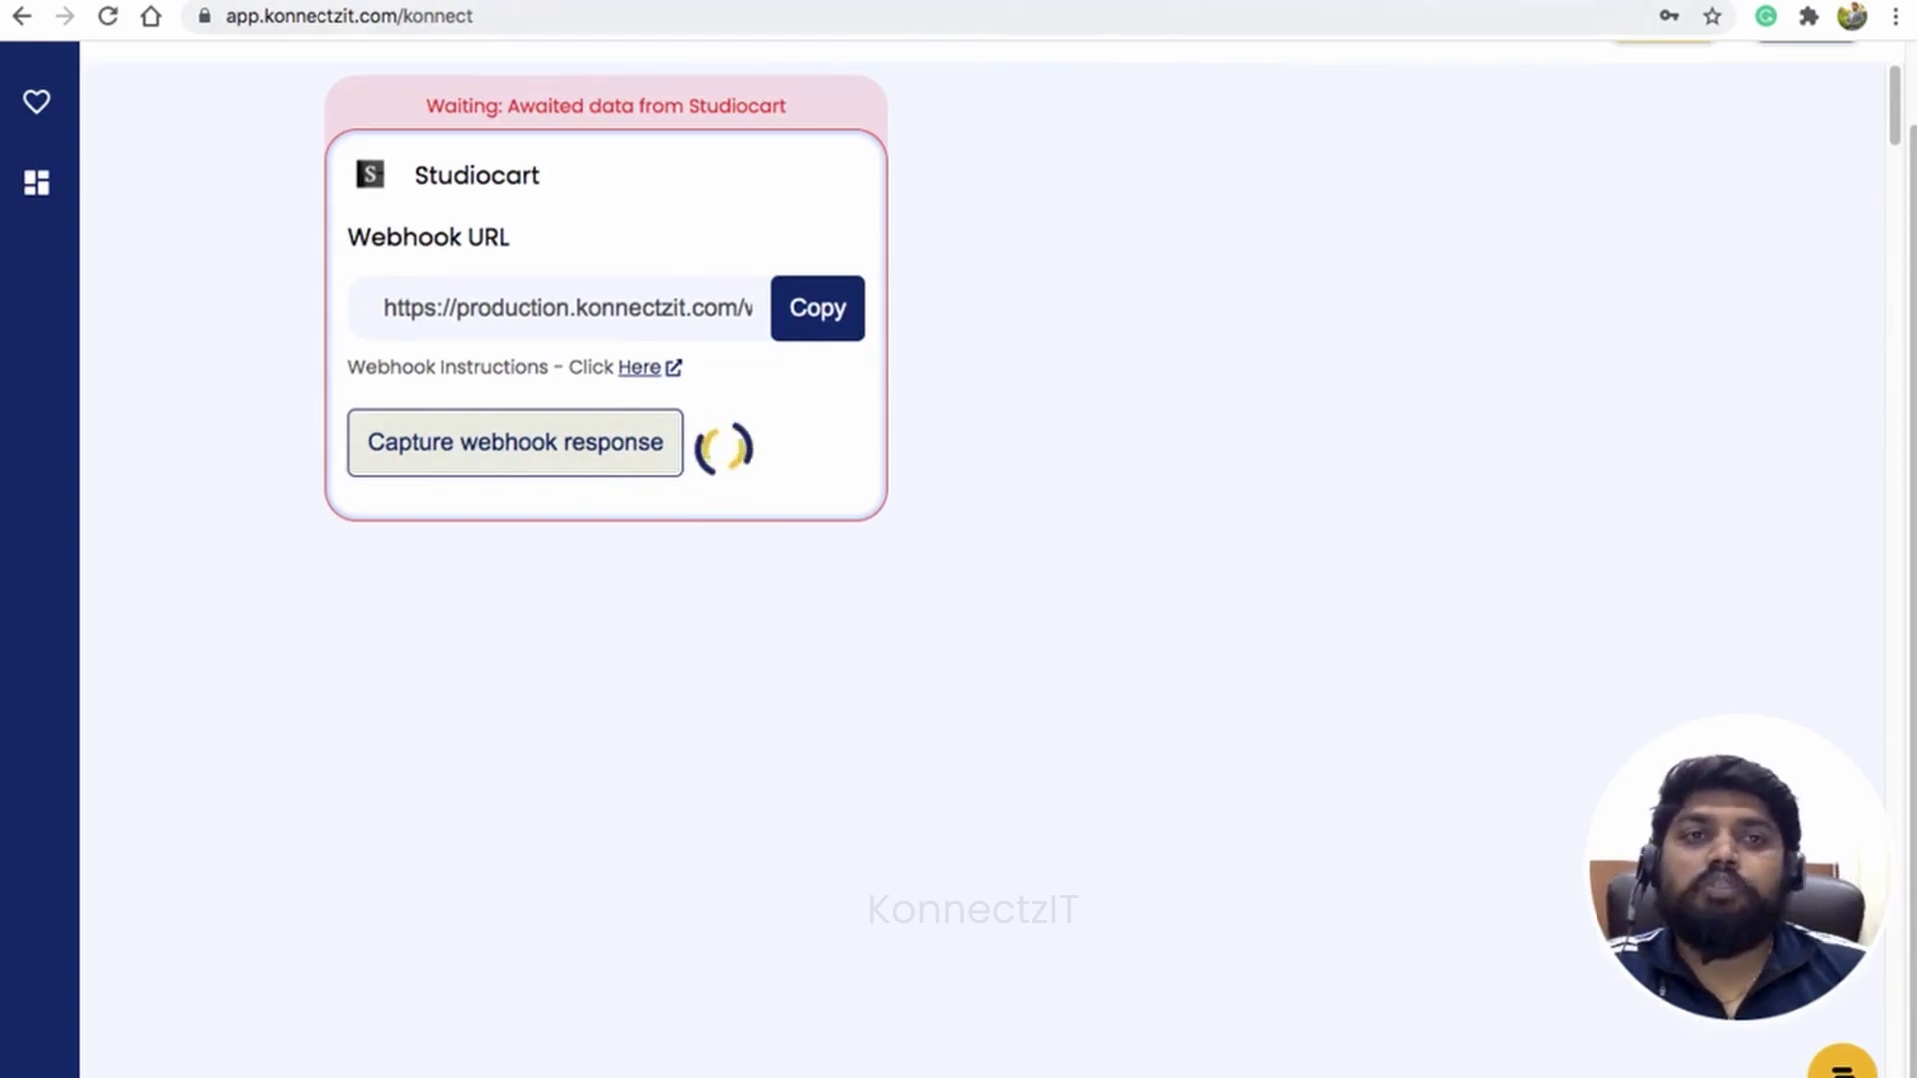
{"action": "left_click", "coordinate": [1577, 0]}
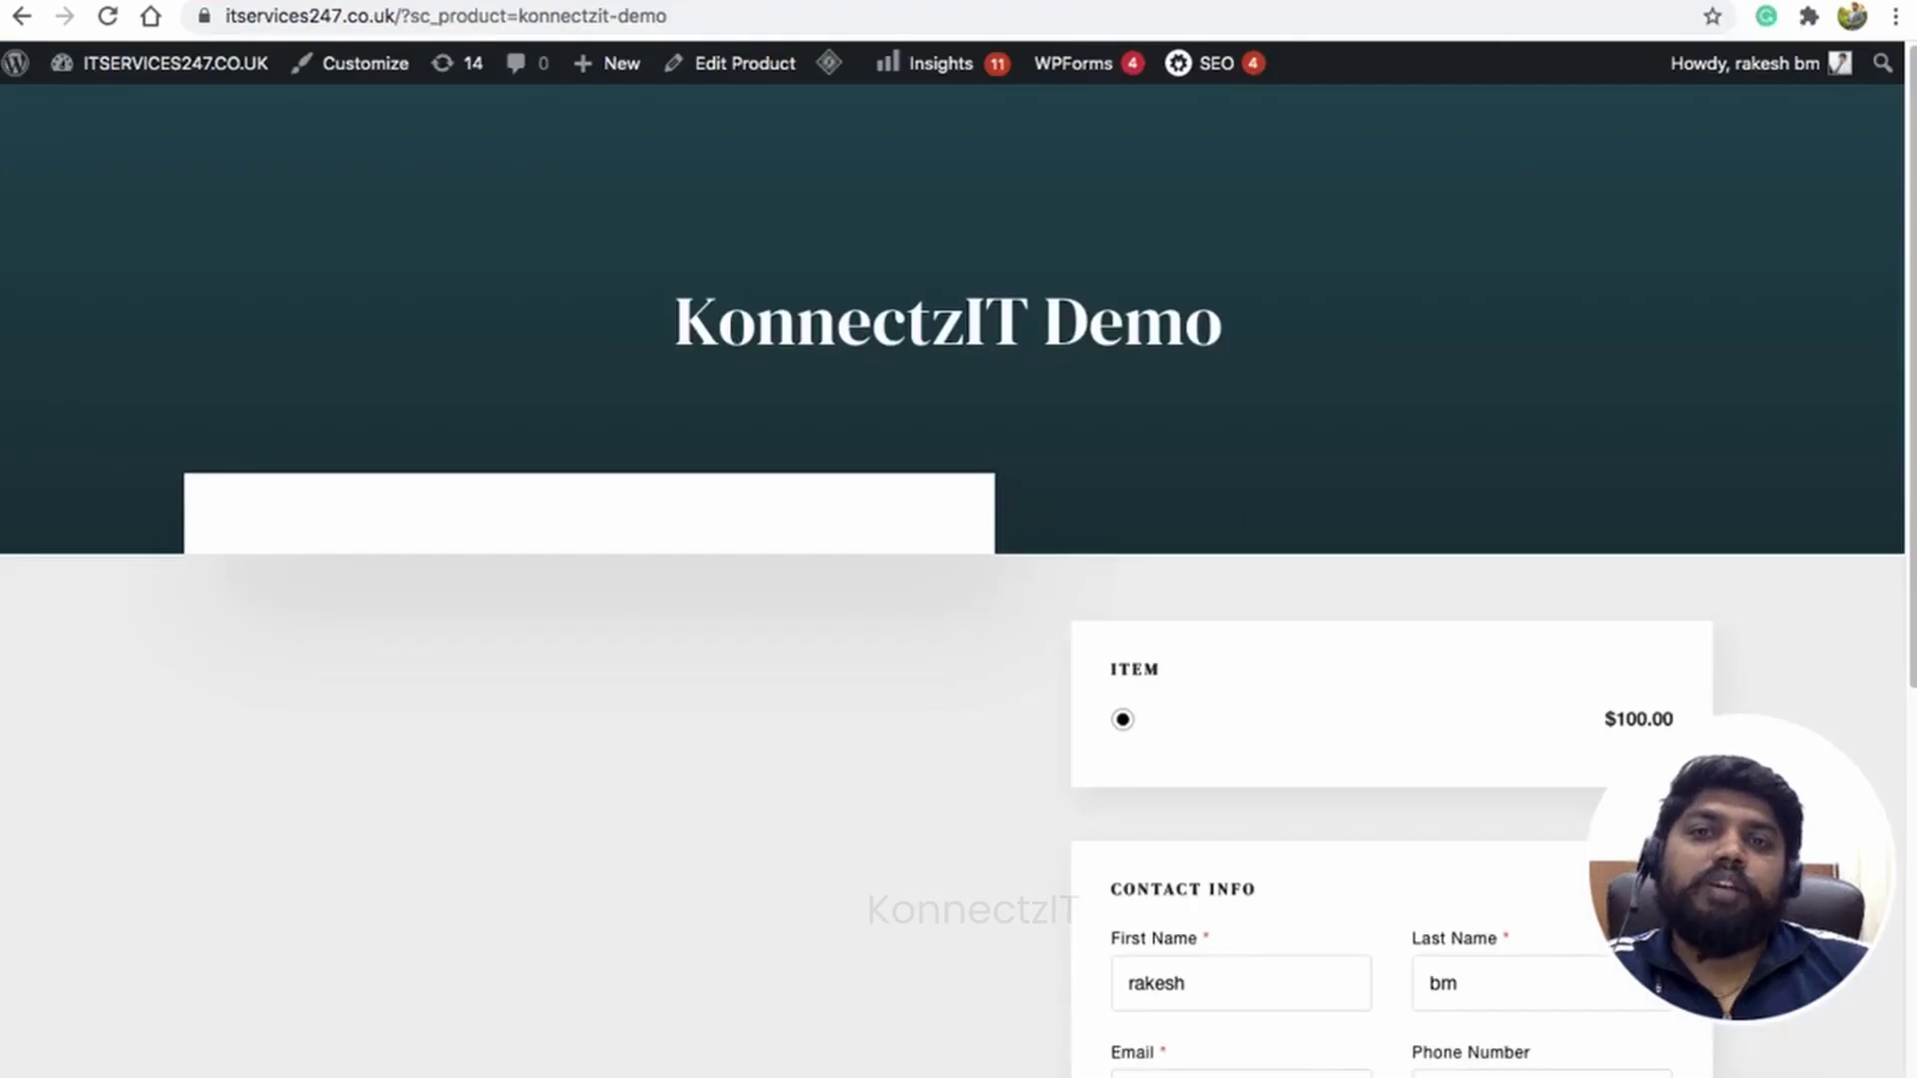
Step: Change the checkout e-mail, first name and last name to a different test customer
{"action": "scroll", "coordinate": [1228, 556], "scroll_direction": "down", "scroll_amount": 5}
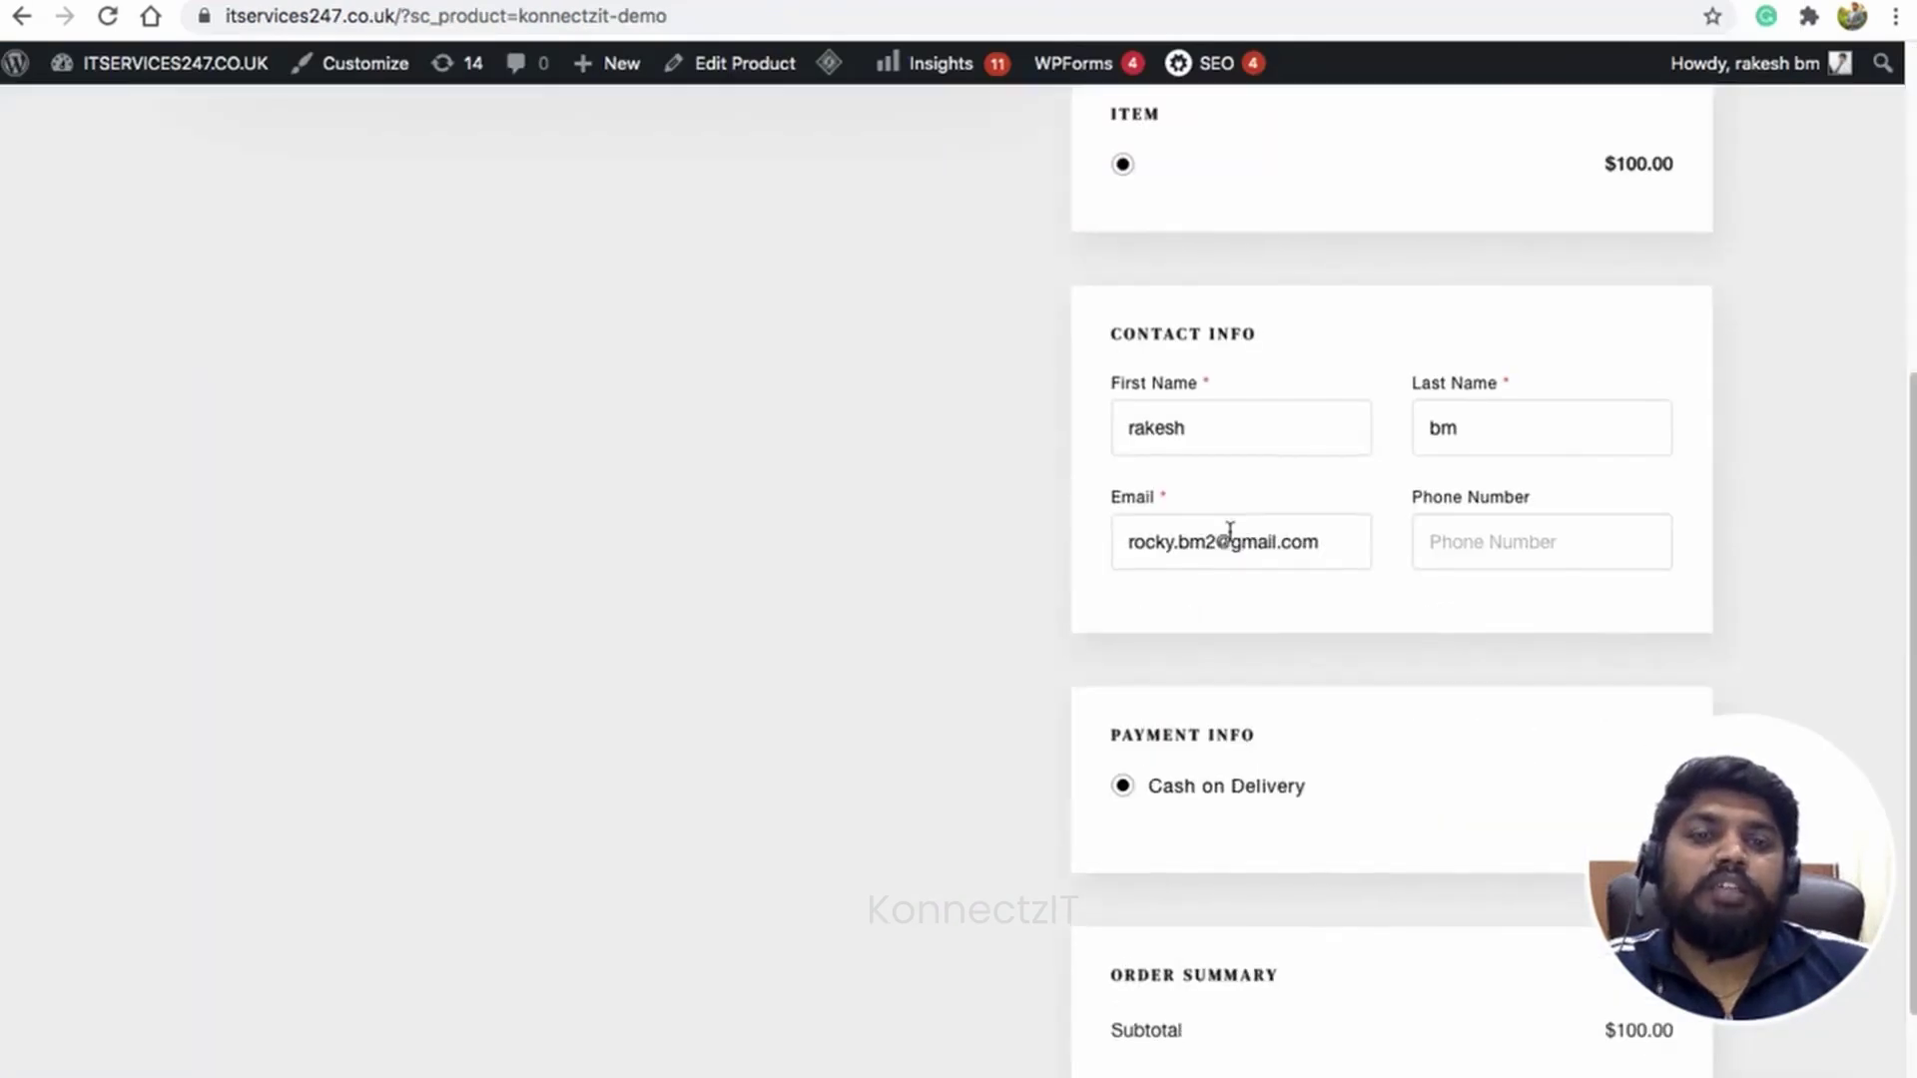
{"action": "scroll", "coordinate": [1230, 539], "scroll_direction": "down", "scroll_amount": 2}
{"action": "double_click", "coordinate": [1221, 356]}
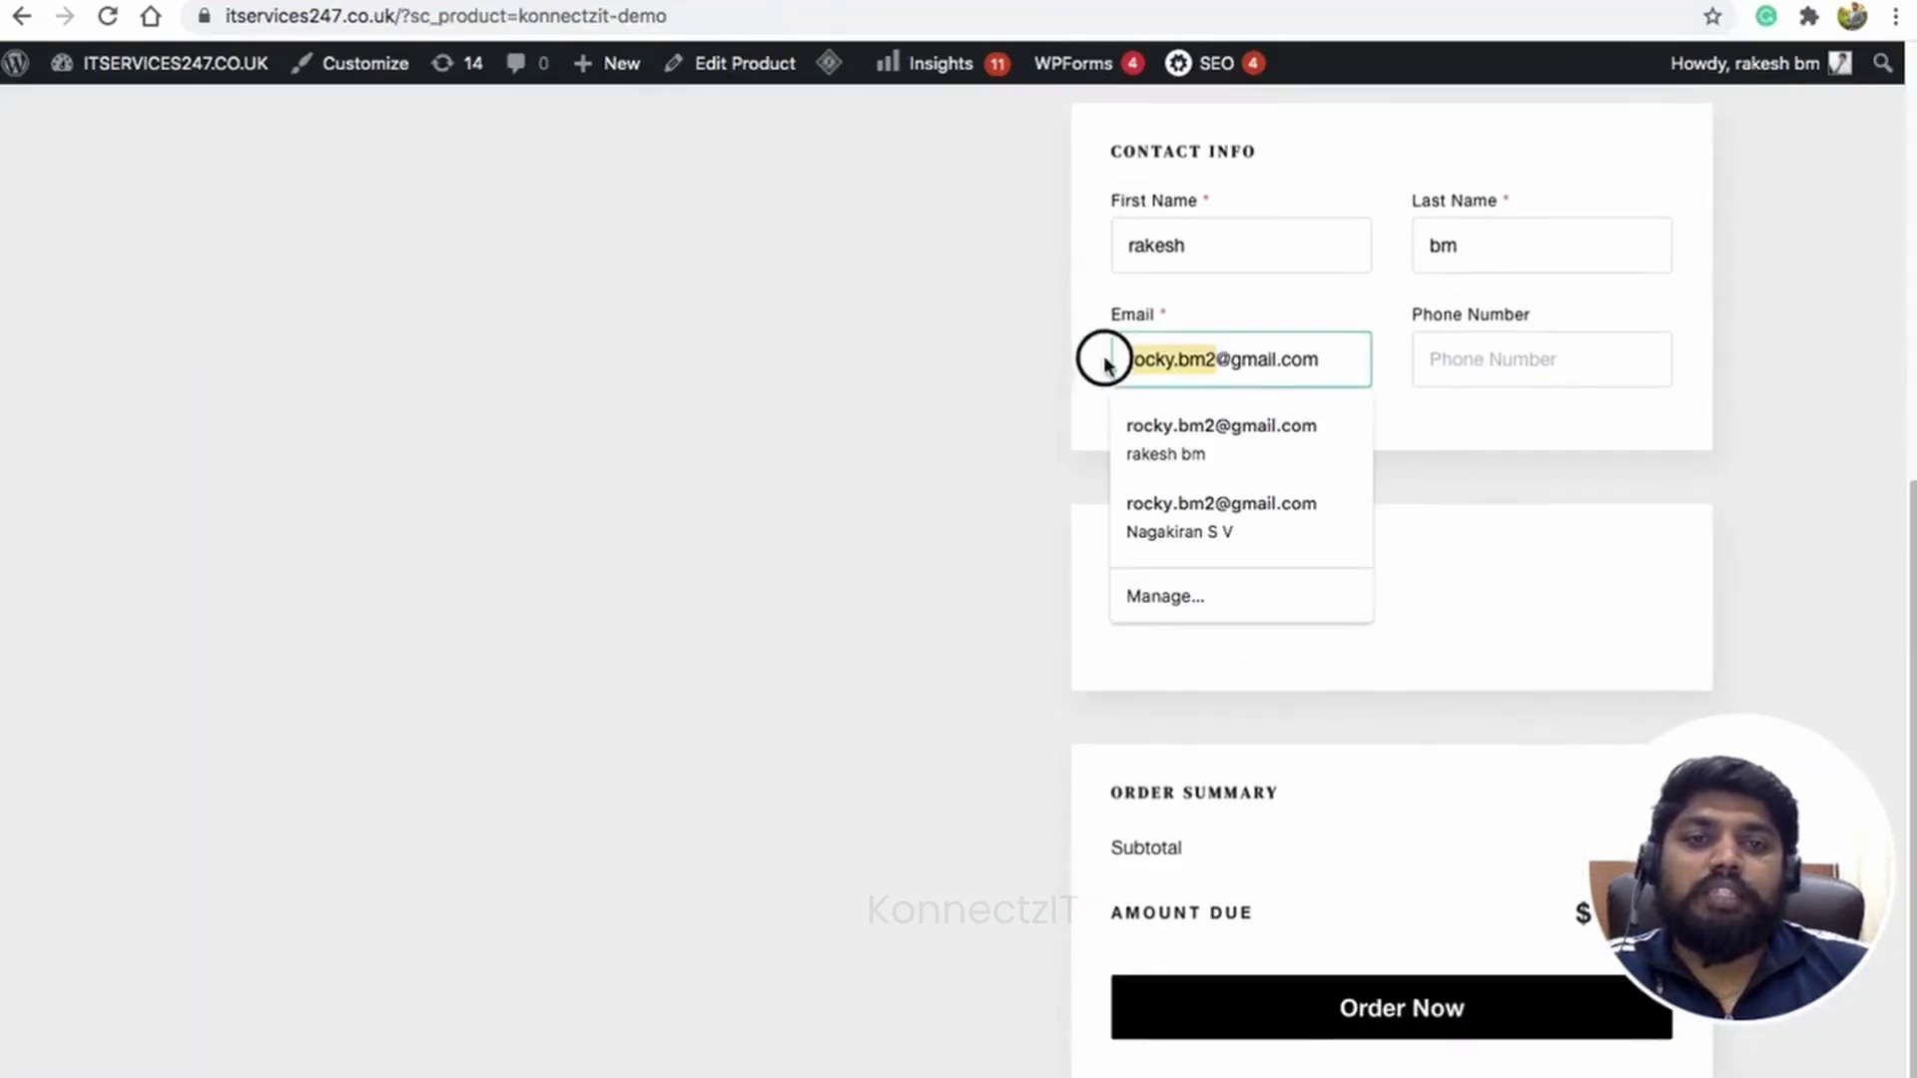
{"action": "key", "text": "ctrl+a"}
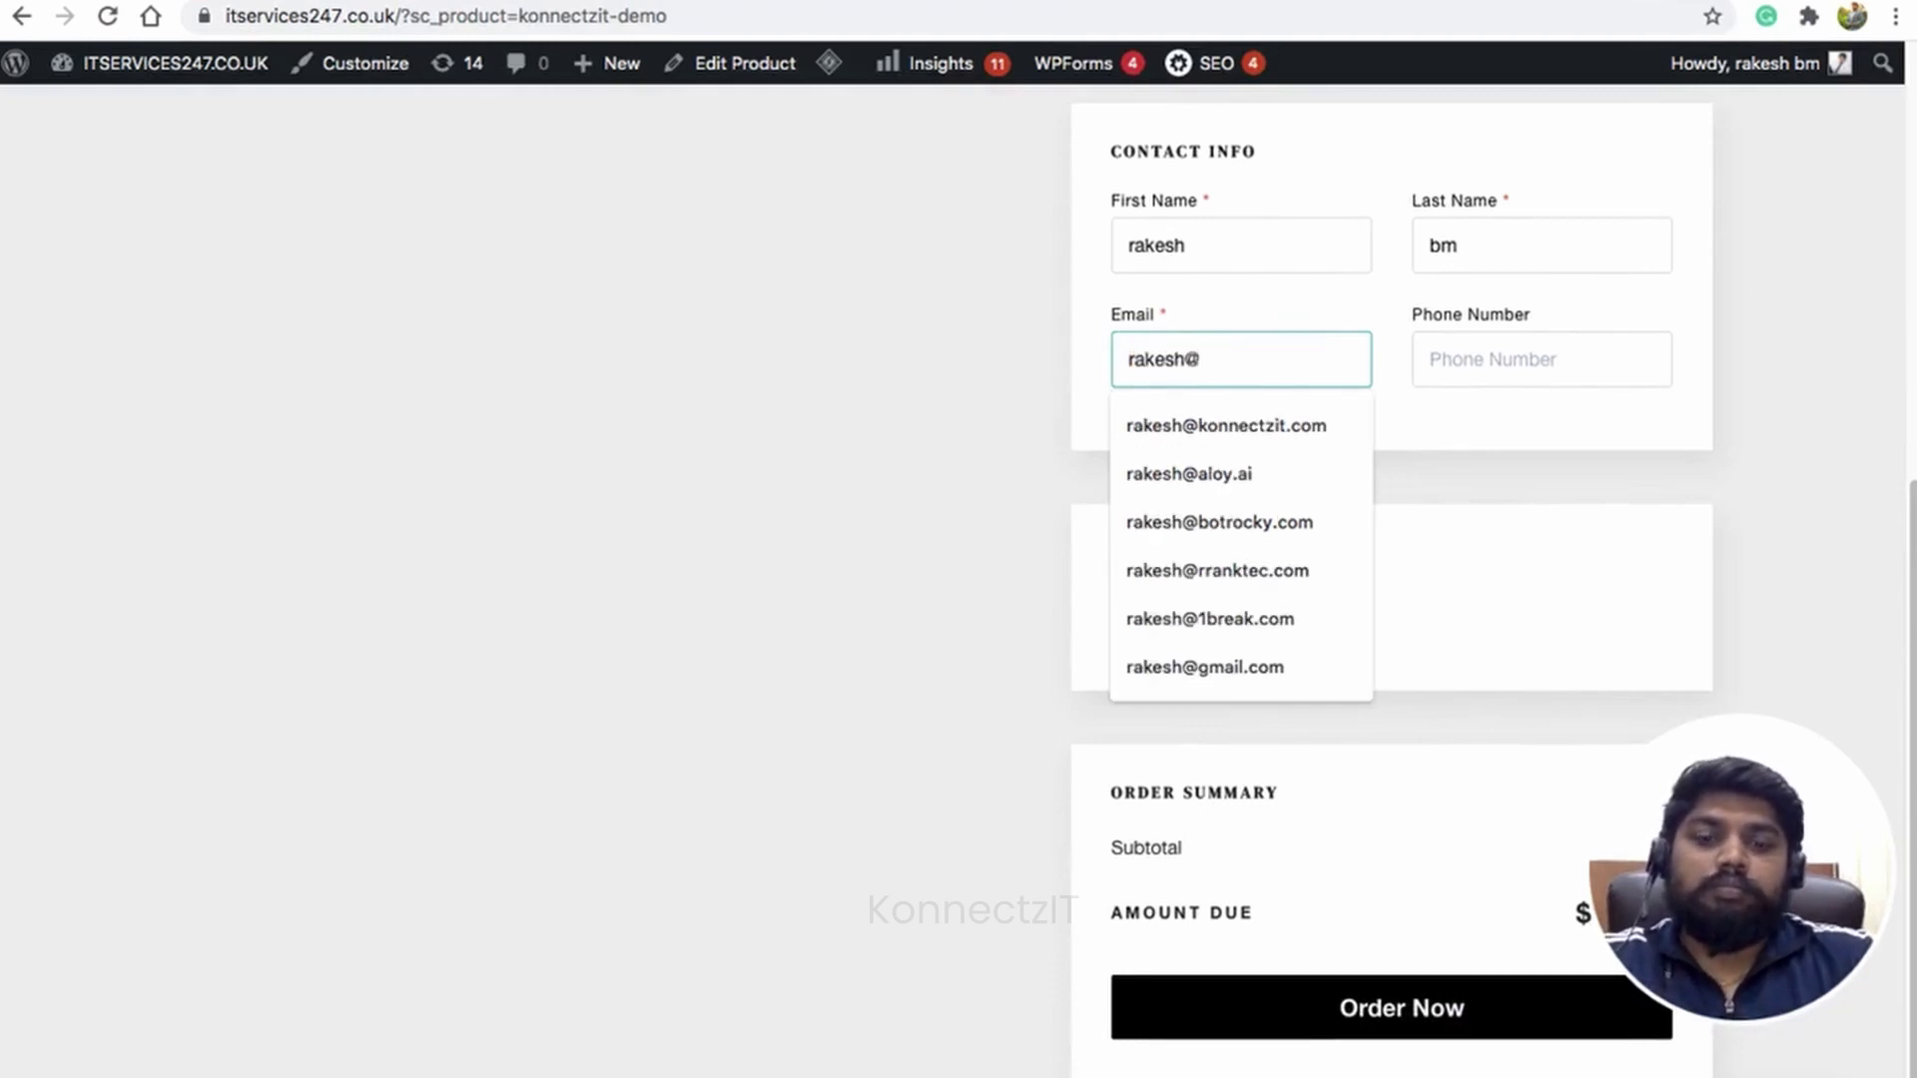
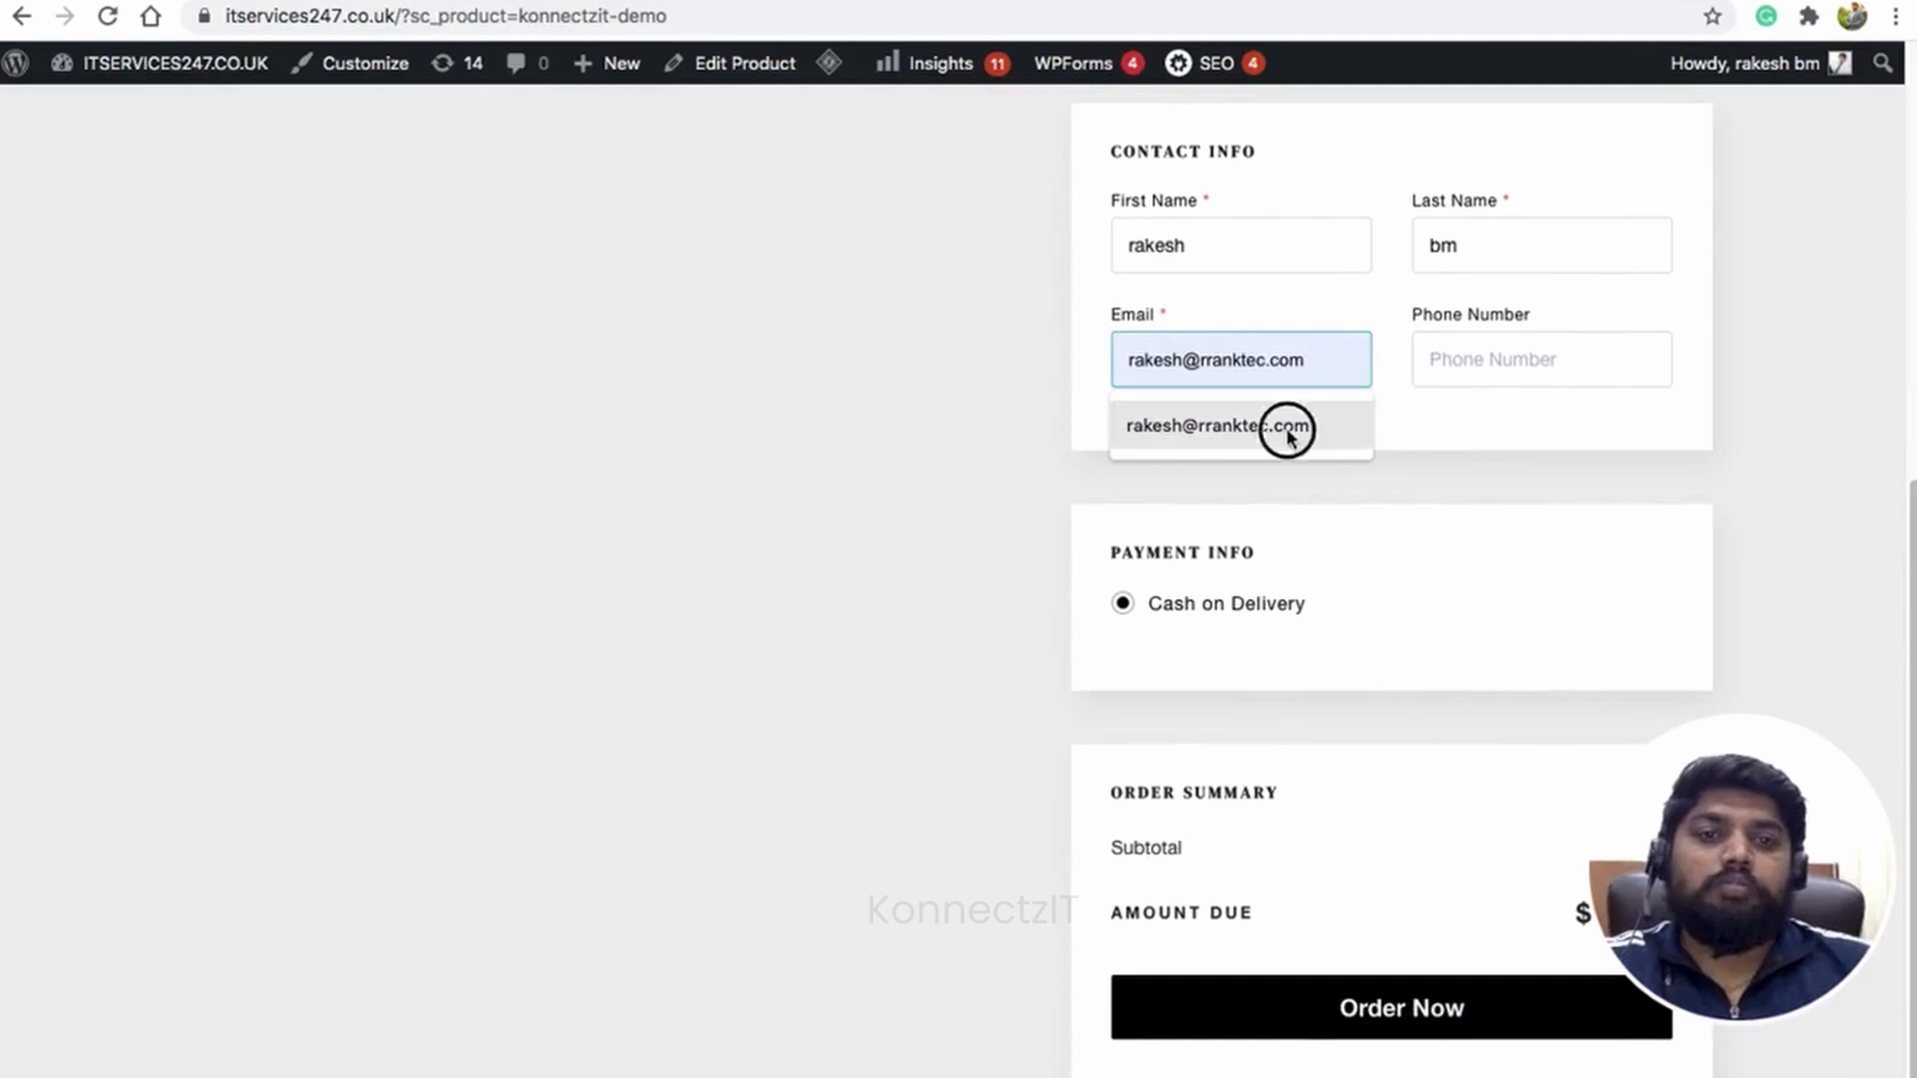
{"action": "left_click", "coordinate": [1283, 430]}
{"action": "left_click", "coordinate": [1136, 246]}
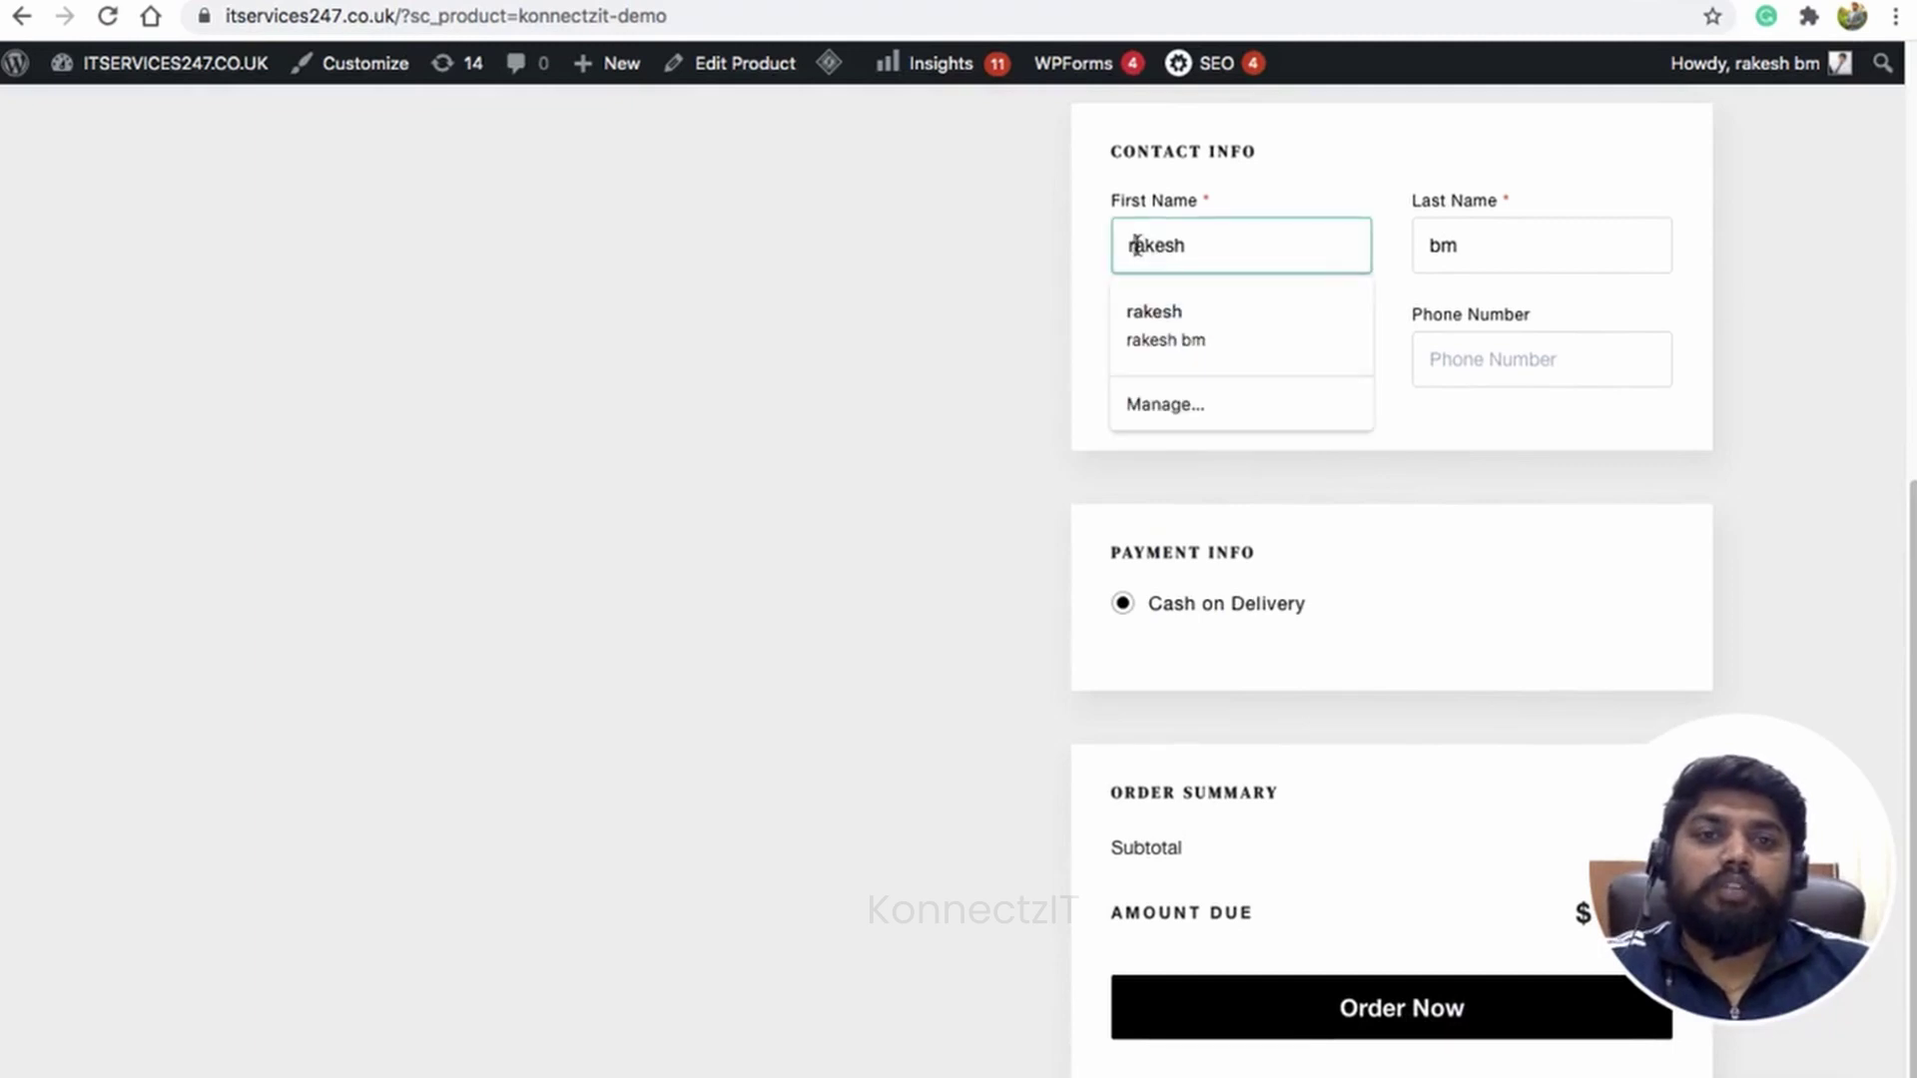
{"action": "key", "text": "BackSpace"}
{"action": "type", "text": "R"}
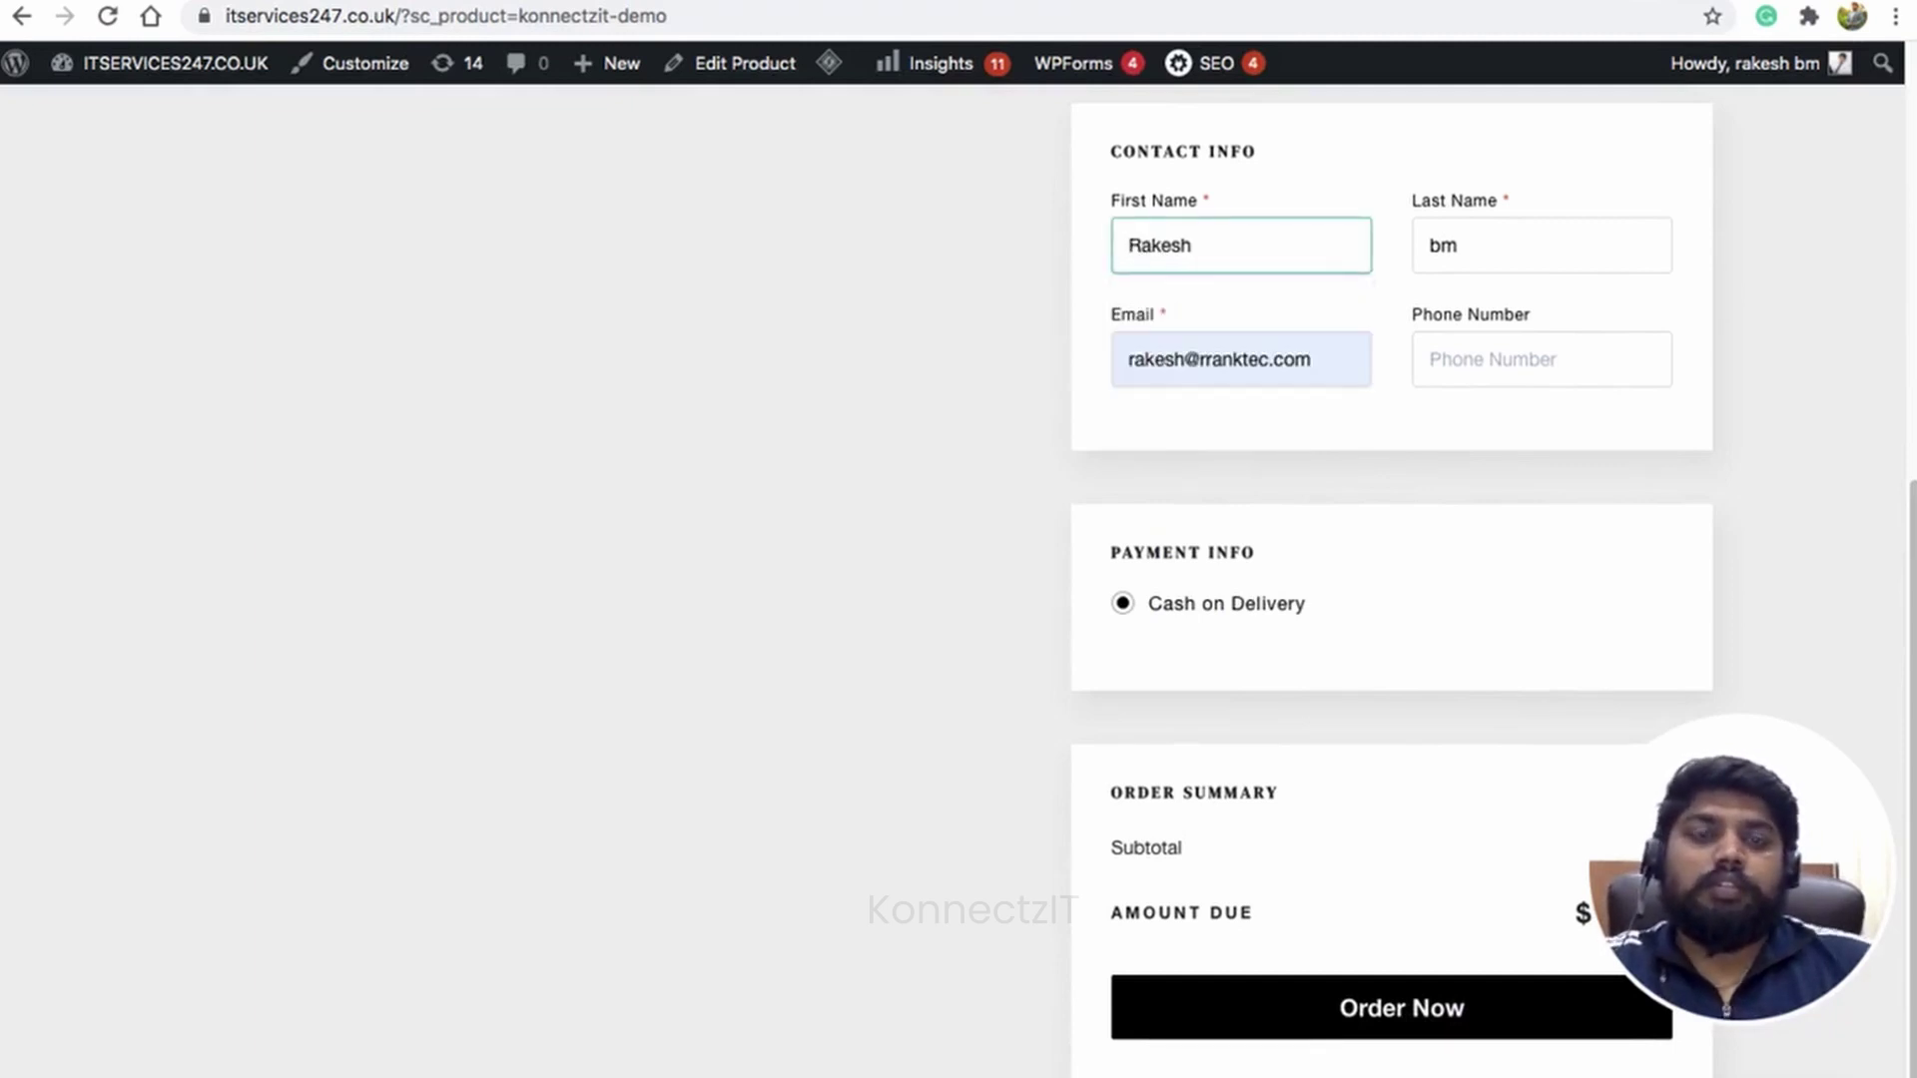
{"action": "left_click", "coordinate": [1448, 248]}
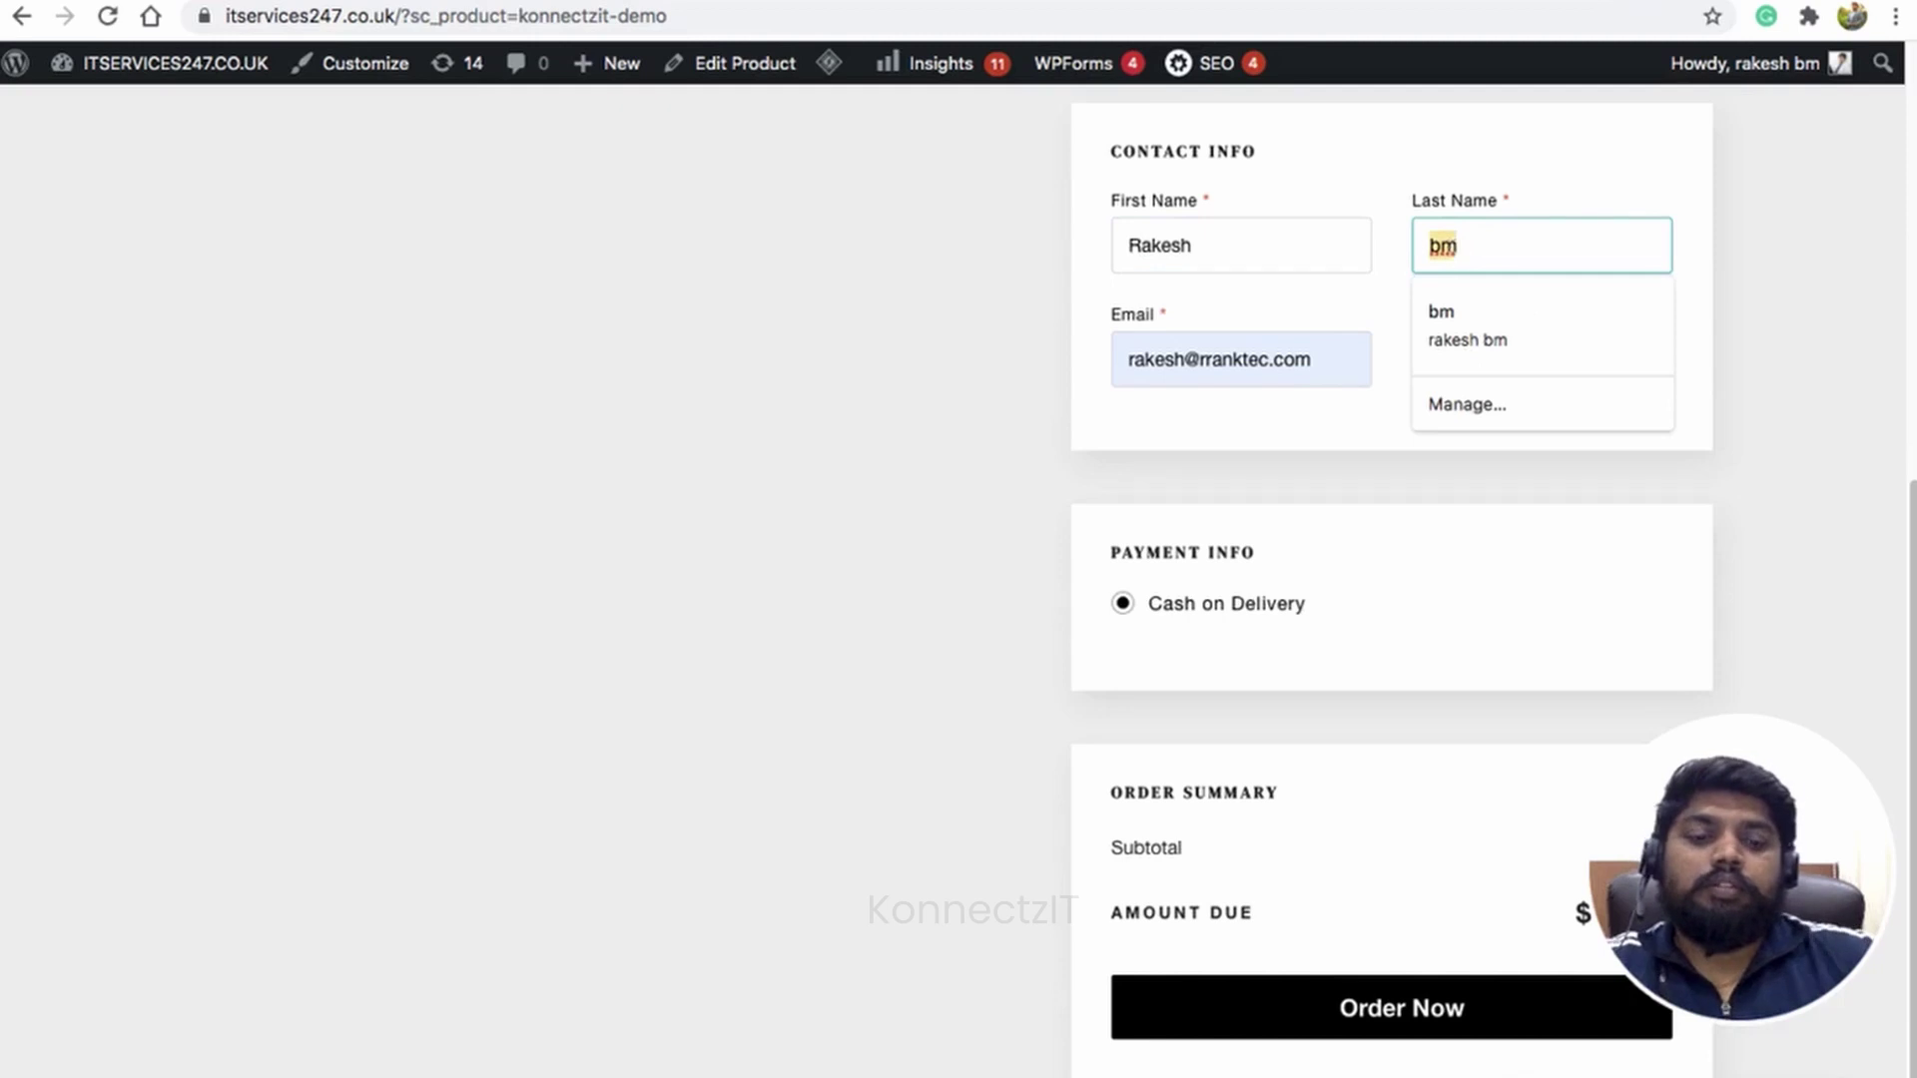
{"action": "type", "text": "Mahesh"}
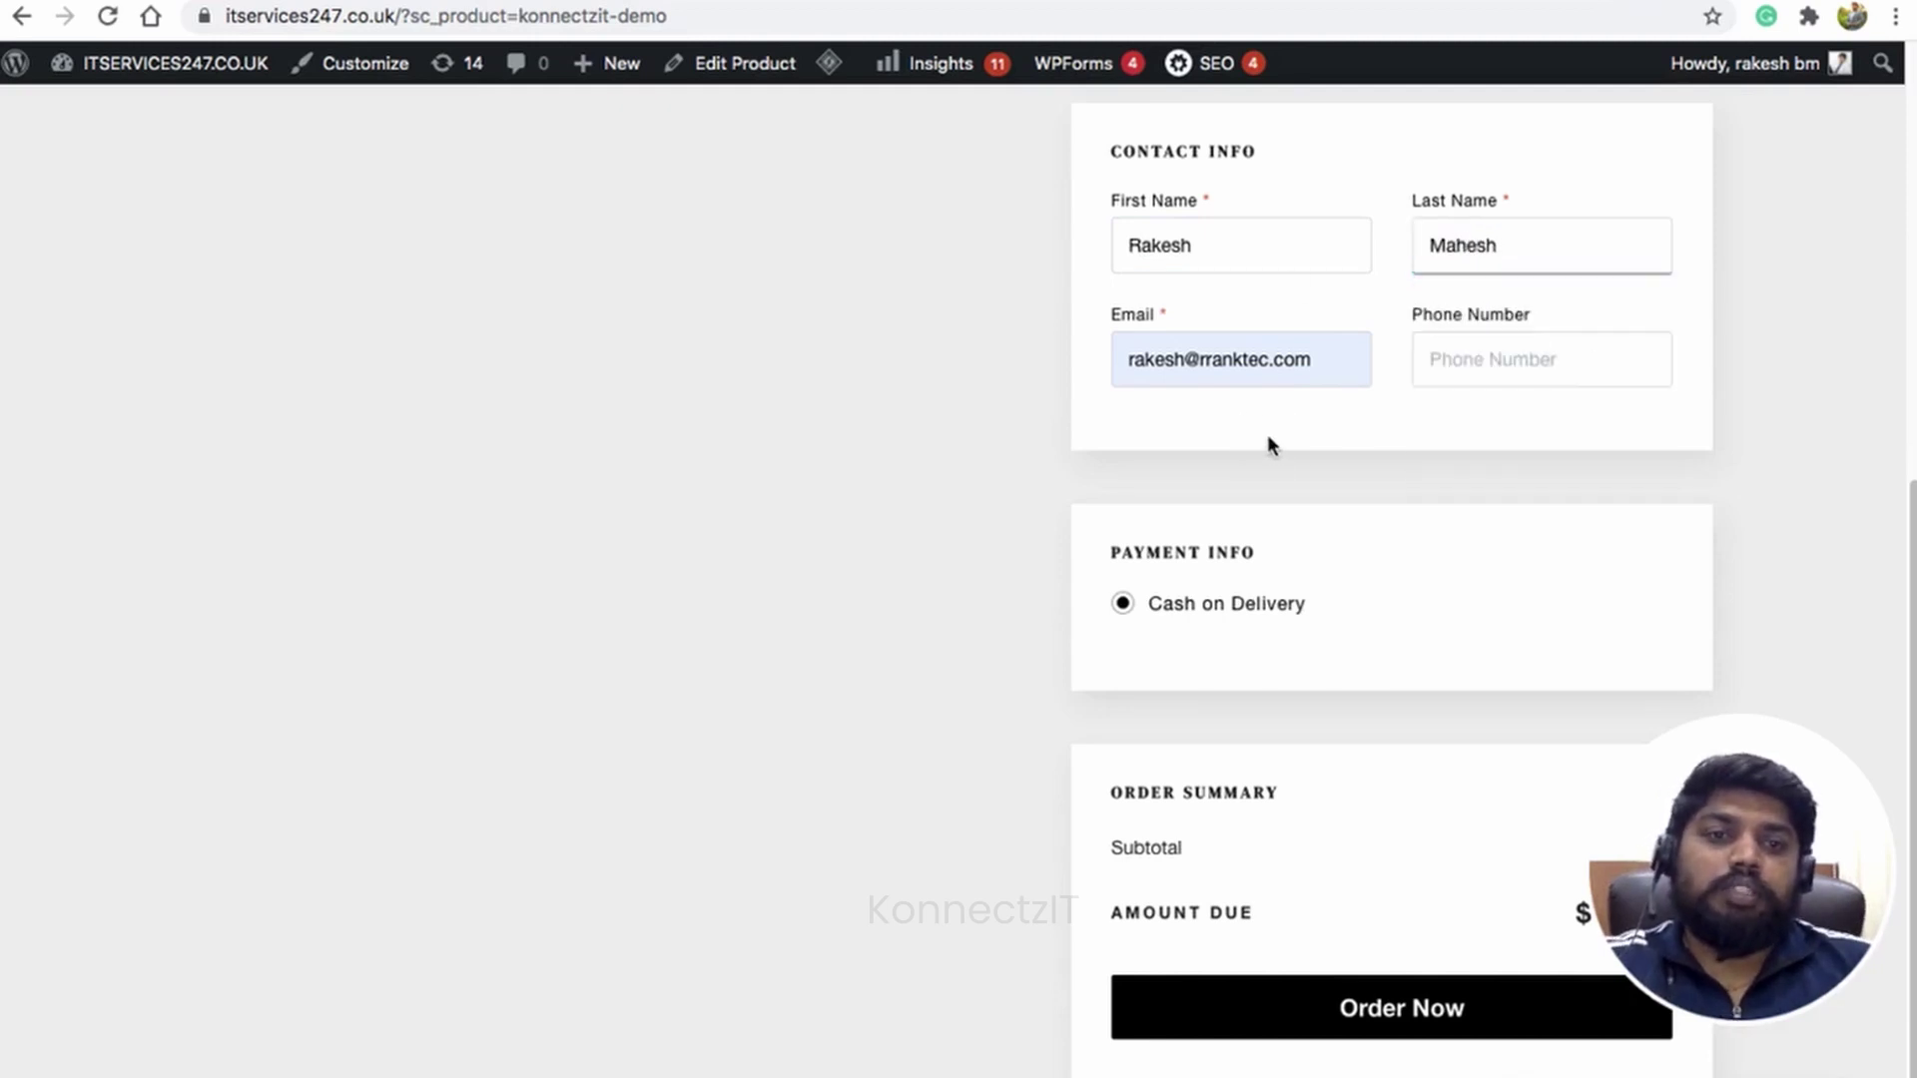
{"action": "left_click", "coordinate": [1267, 437]}
Step: Place the $100 KonnectzIT Demo test order and return to KonnectzIT
{"action": "scroll", "coordinate": [1266, 437], "scroll_direction": "down", "scroll_amount": 1}
{"action": "left_click", "coordinate": [1352, 983]}
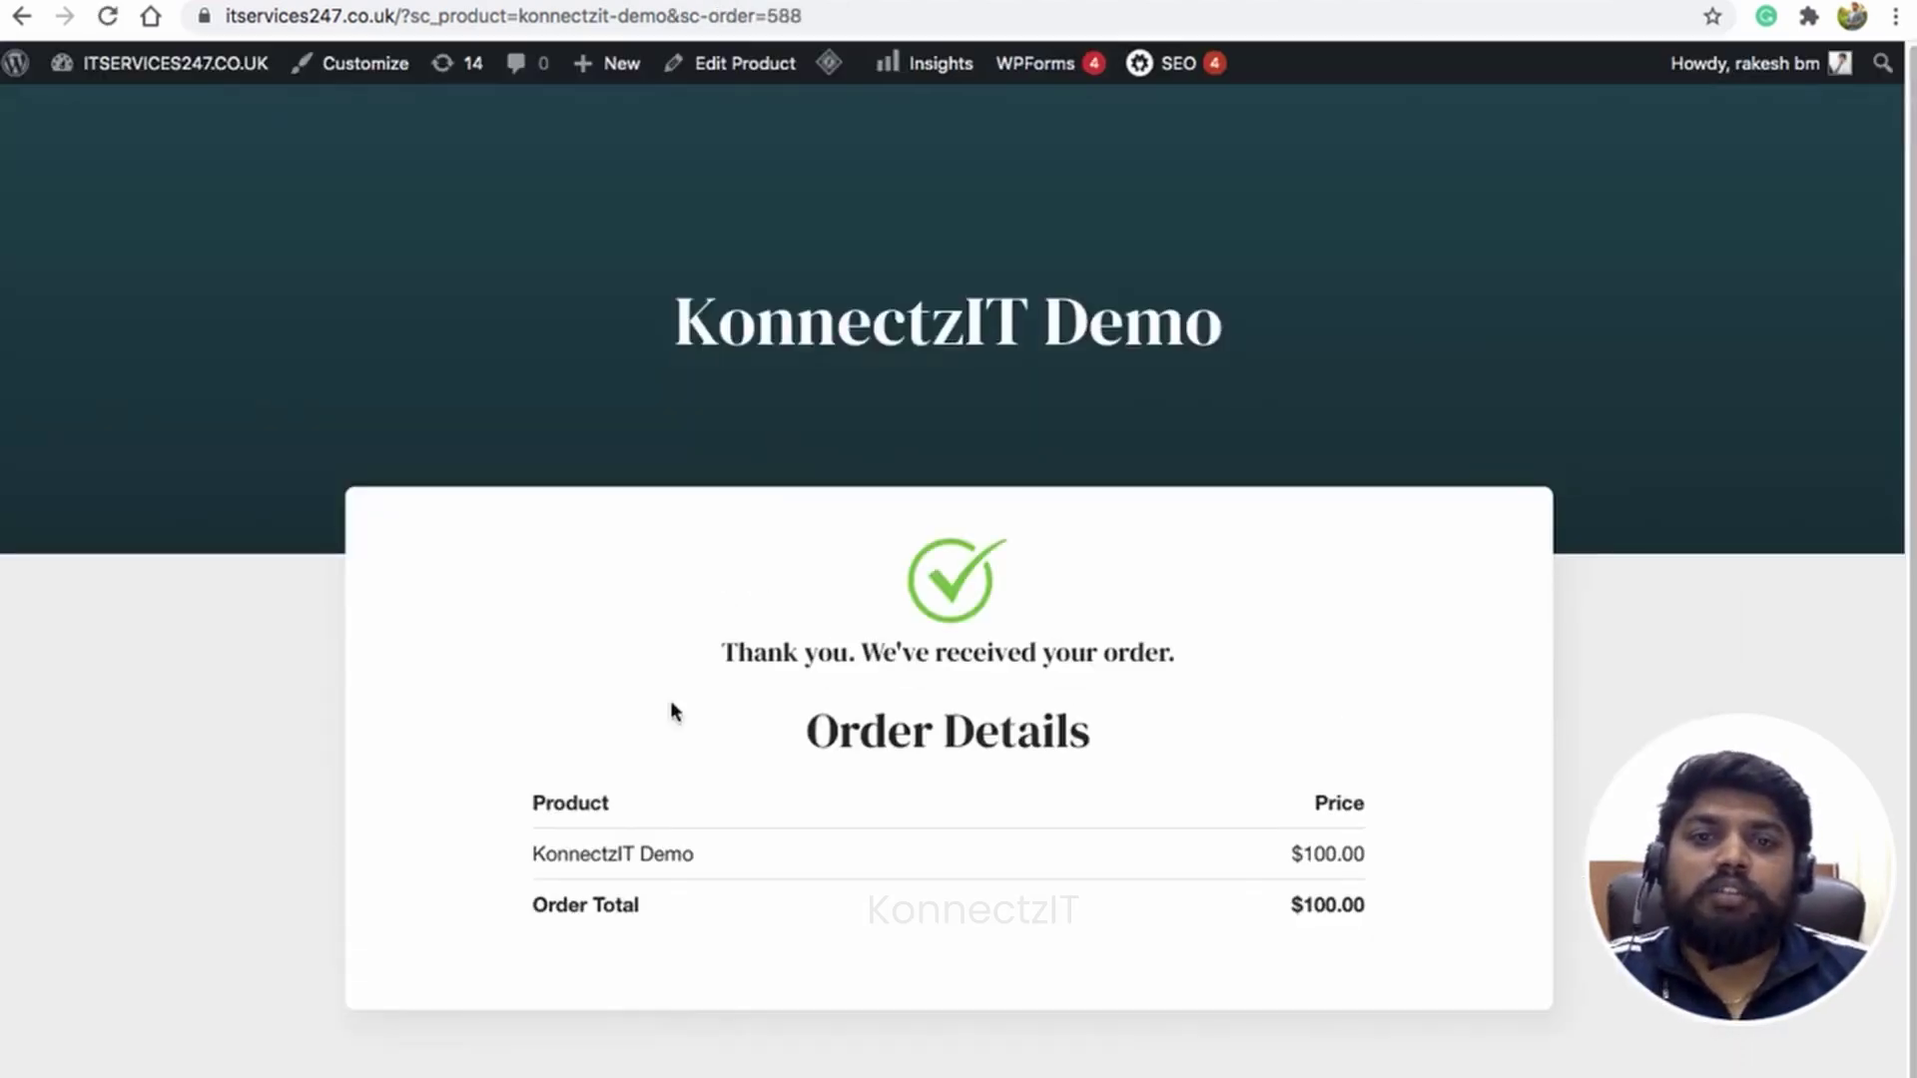
{"action": "left_click", "coordinate": [1096, 1]}
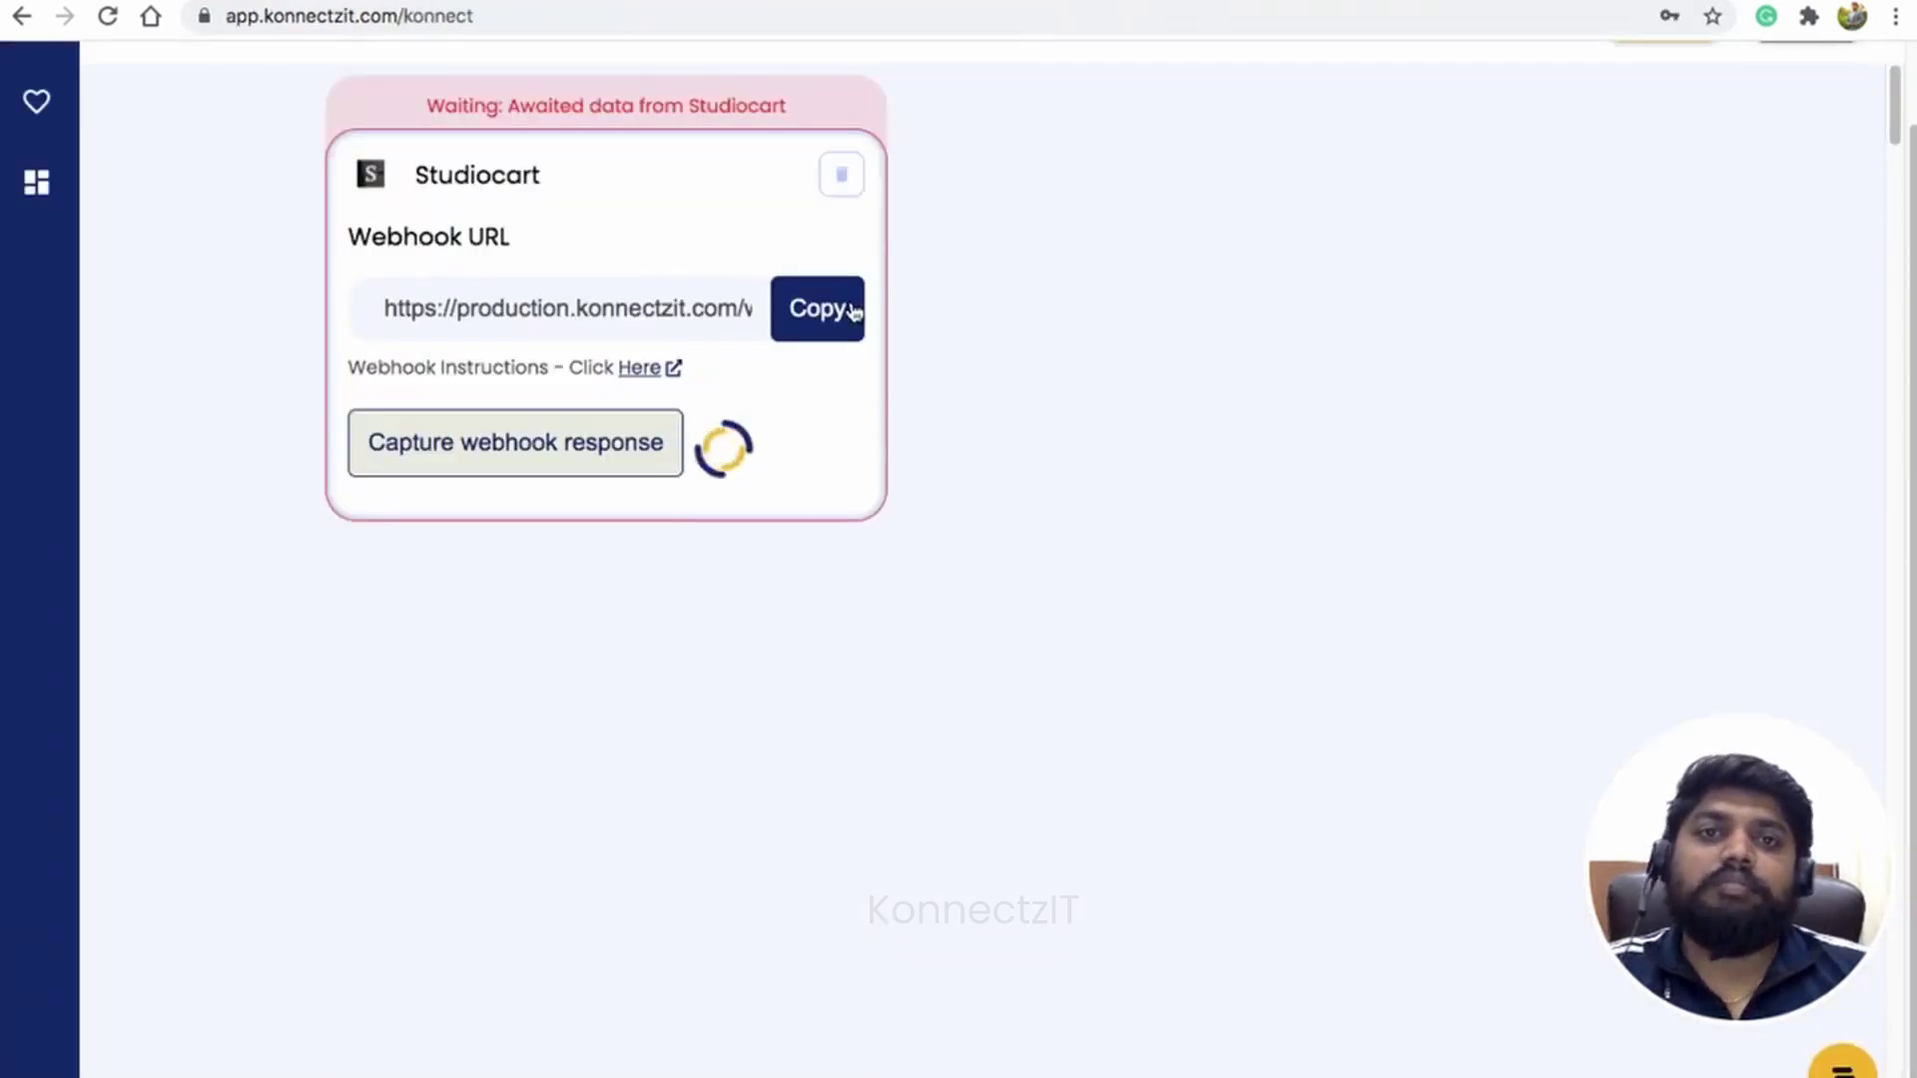
Step: Scroll through order 588's webhook response, showing the 100 amount and pending-payment status
{"action": "scroll", "coordinate": [639, 466], "scroll_direction": "down", "scroll_amount": 3}
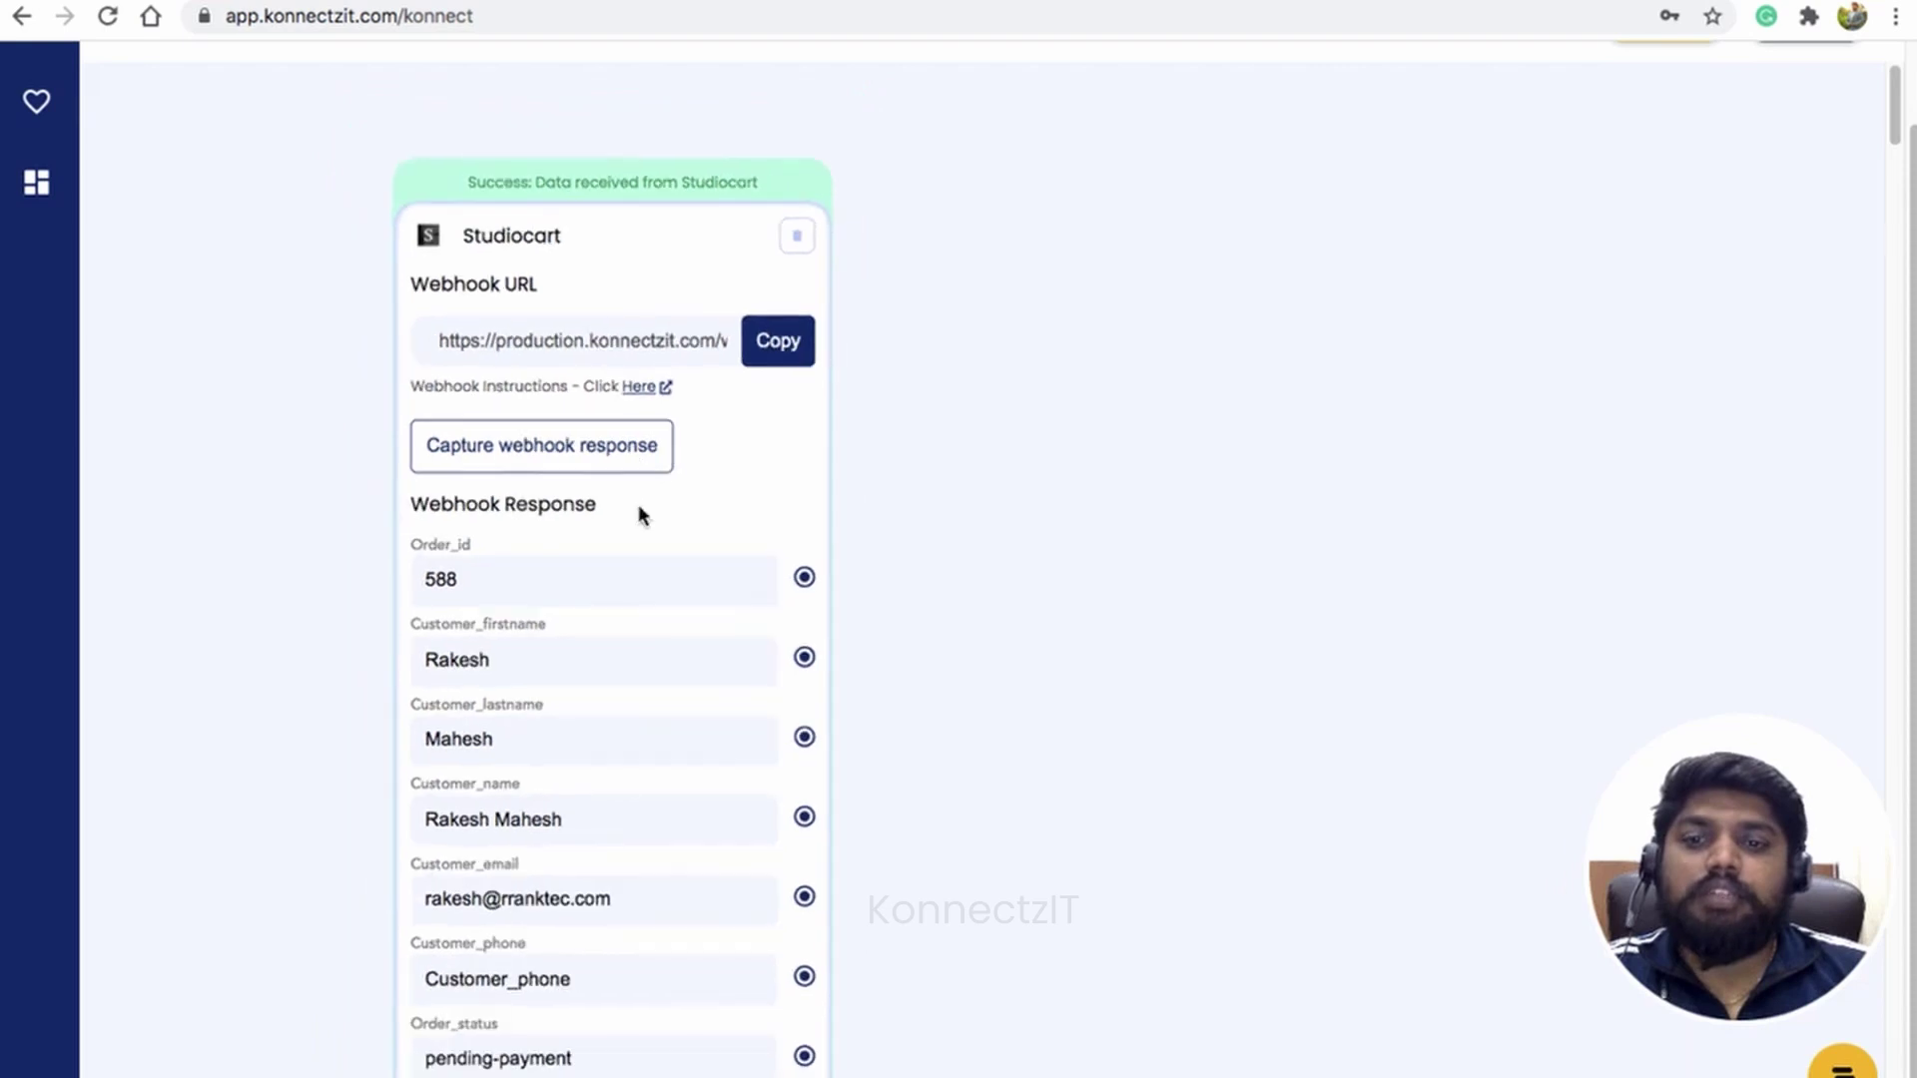
{"action": "scroll", "coordinate": [1052, 612], "scroll_direction": "right", "scroll_amount": 3}
{"action": "scroll", "coordinate": [1052, 612], "scroll_direction": "down", "scroll_amount": 1}
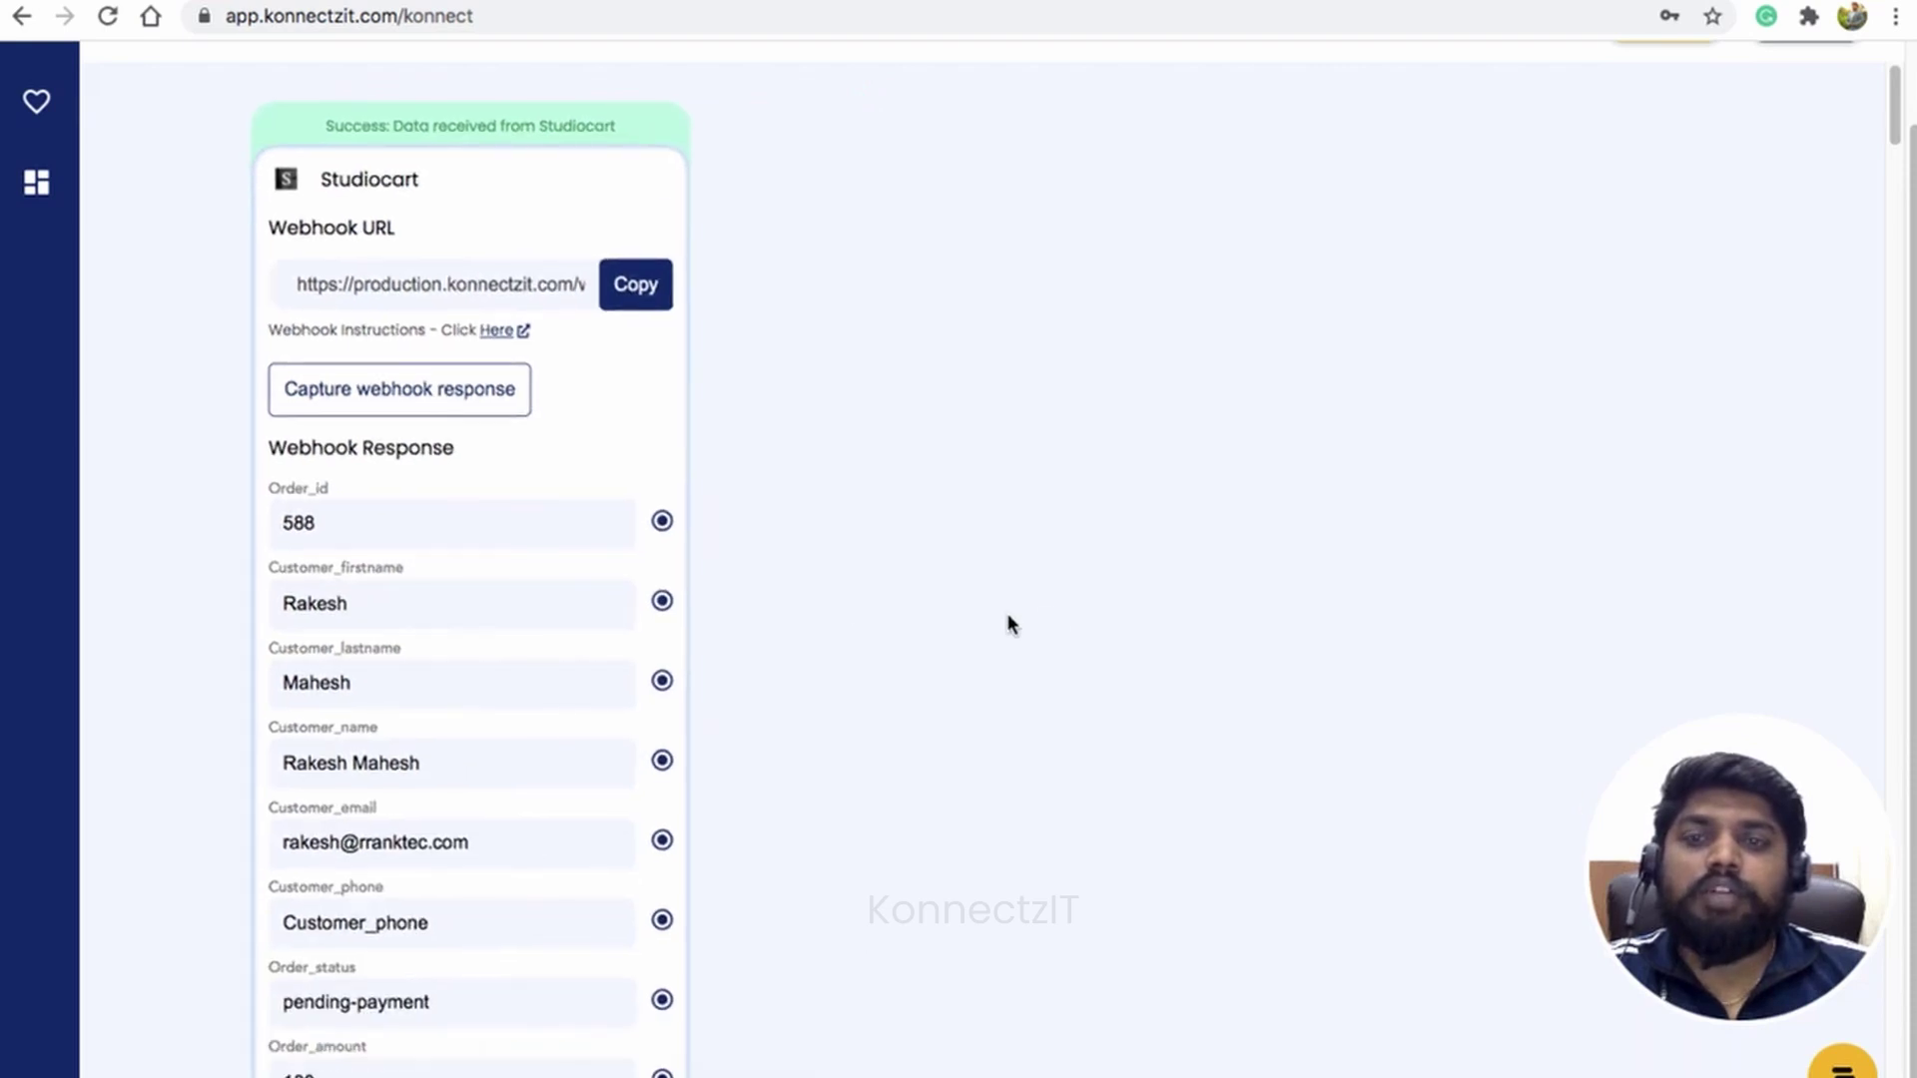
{"action": "scroll", "coordinate": [713, 574], "scroll_direction": "down", "scroll_amount": 1}
{"action": "left_click_drag", "start_coordinate": [991, 837], "coordinate": [1014, 792]}
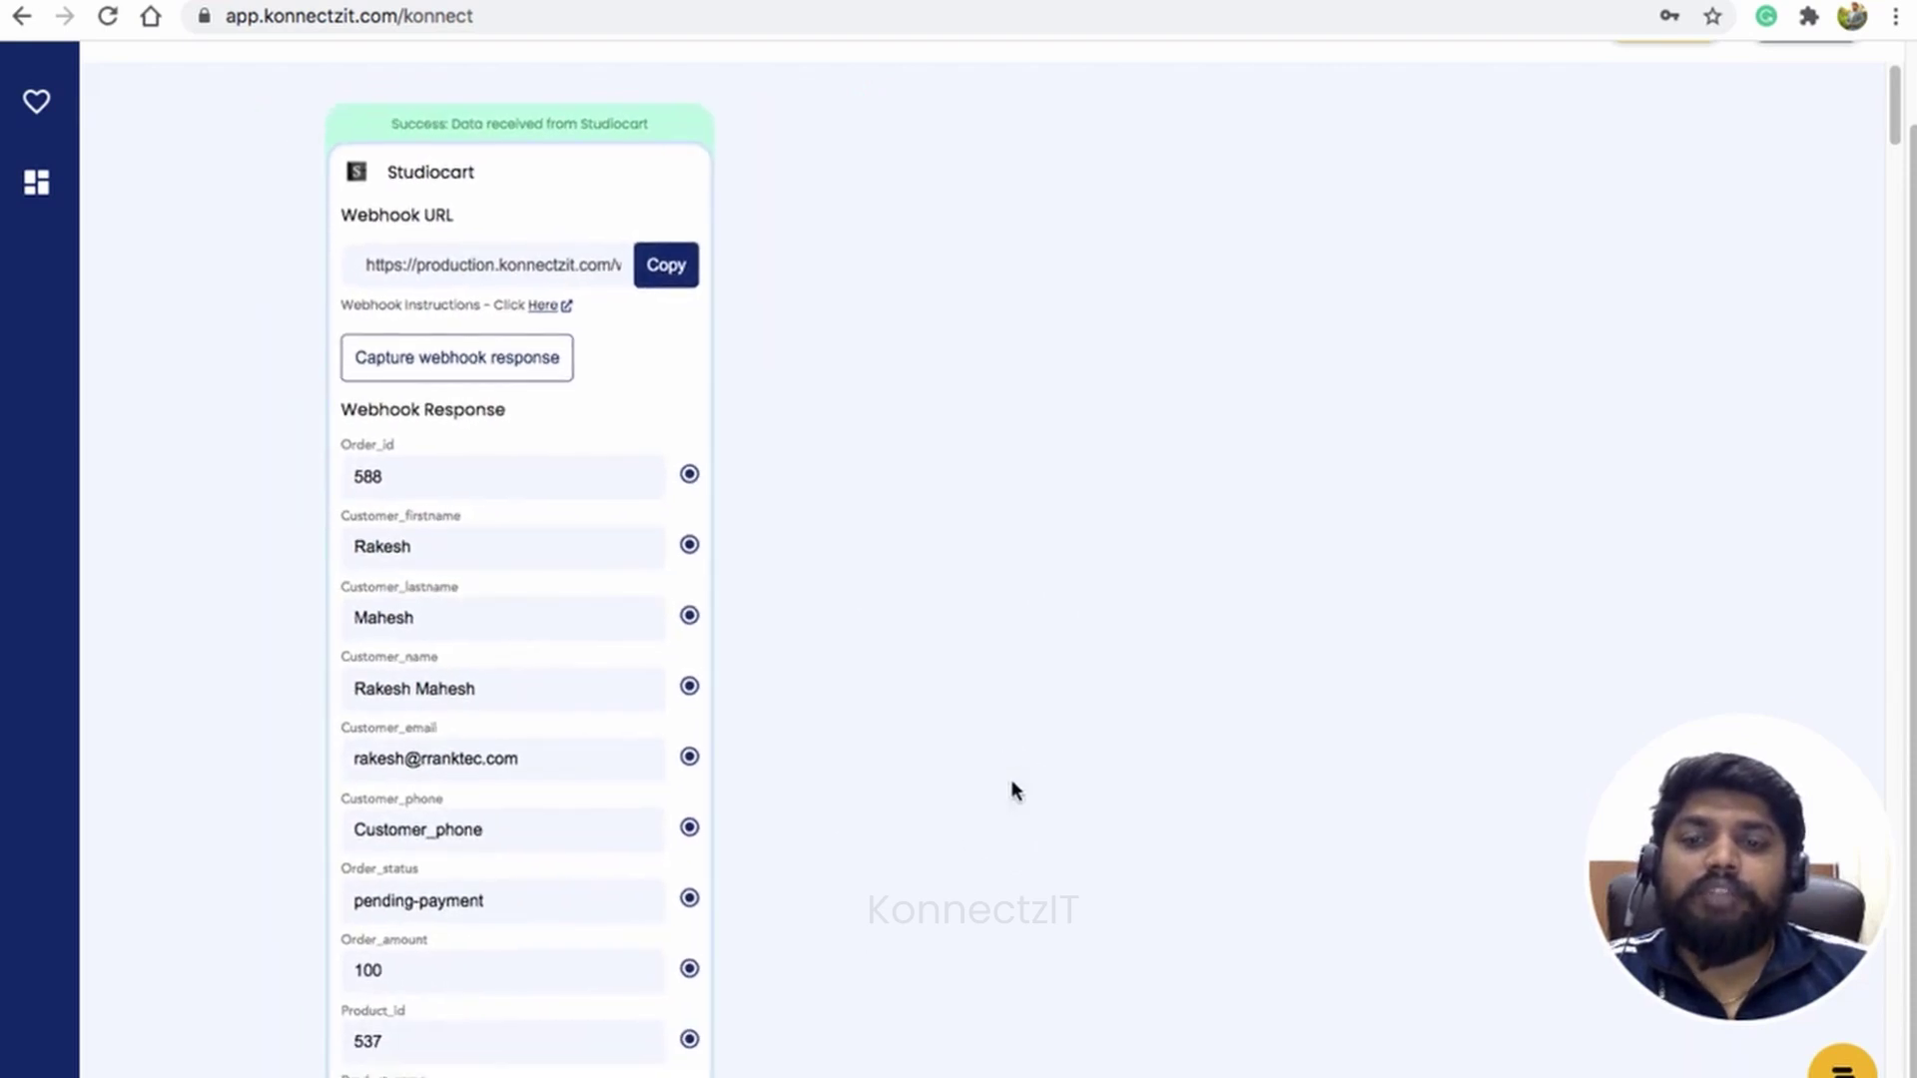
{"action": "scroll", "coordinate": [651, 560], "scroll_direction": "down", "scroll_amount": 1}
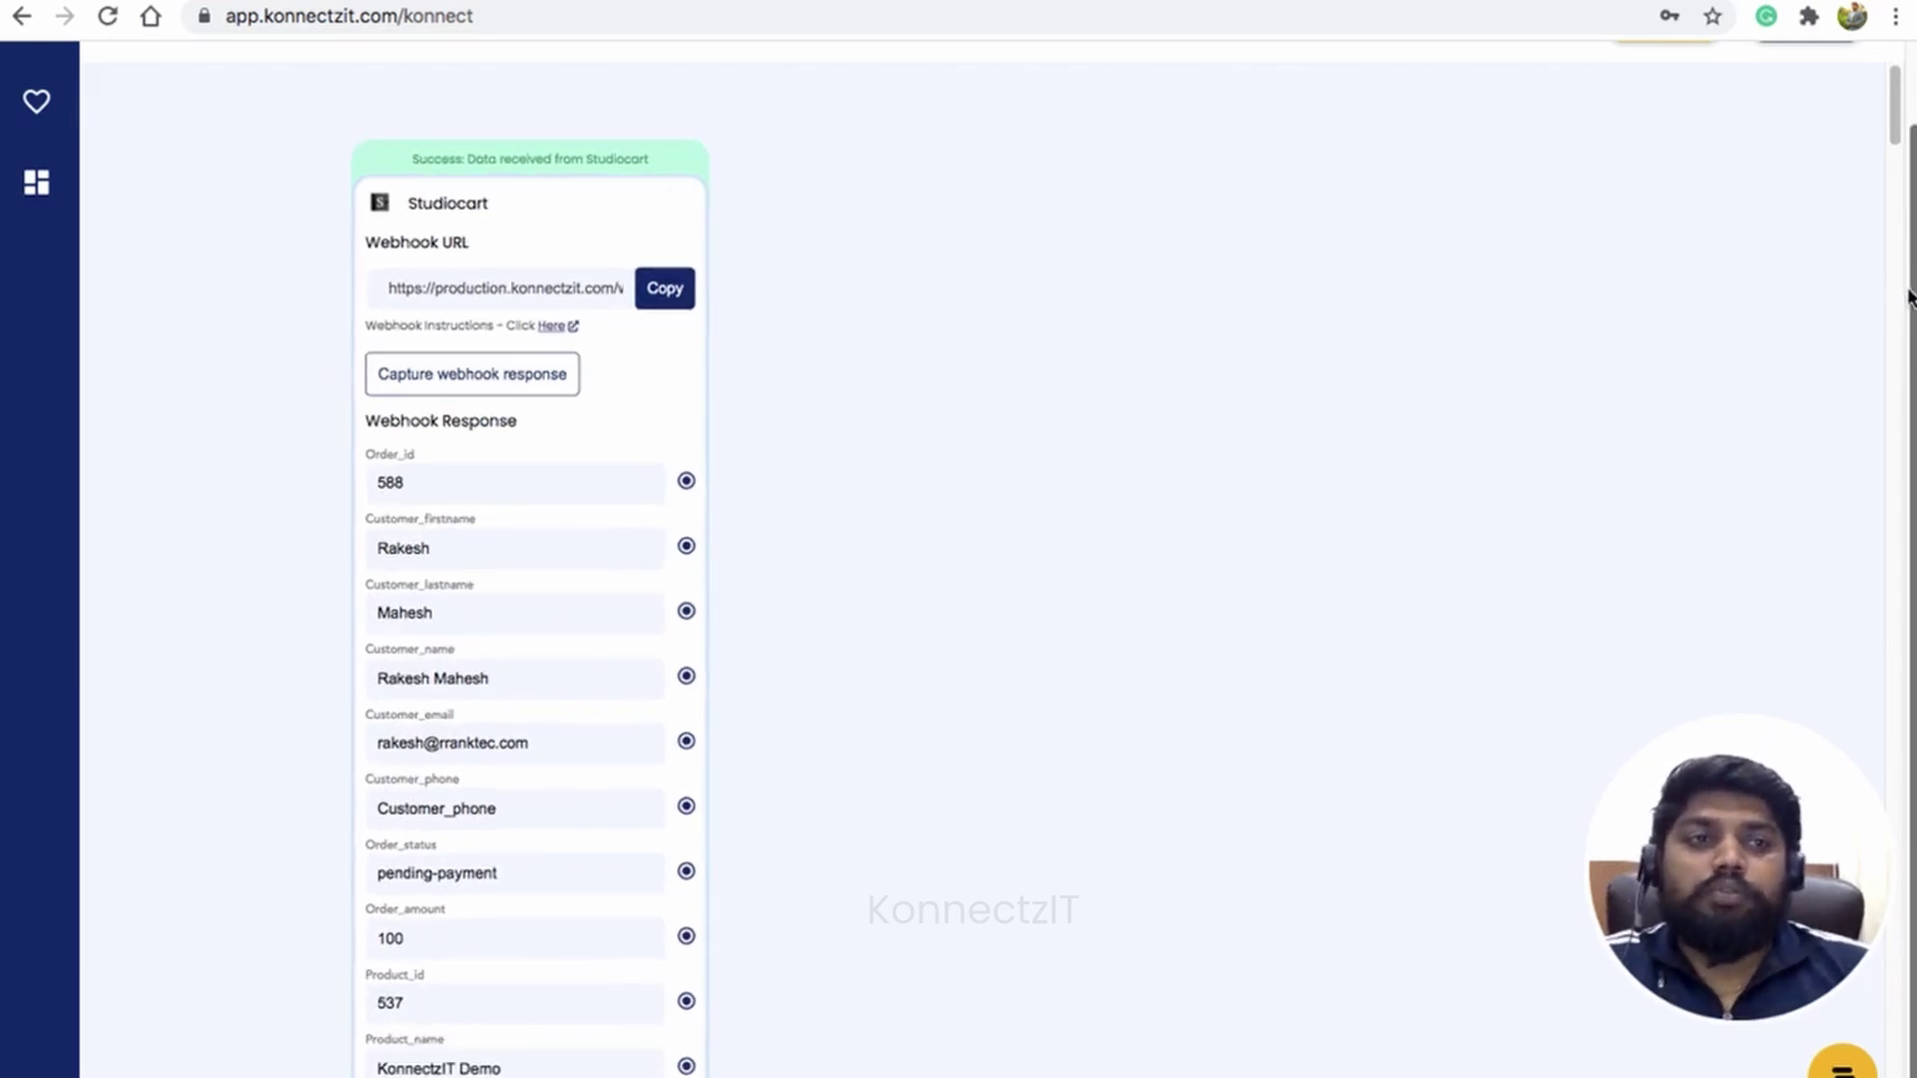
{"action": "scroll", "coordinate": [1907, 297], "scroll_direction": "up", "scroll_amount": 2}
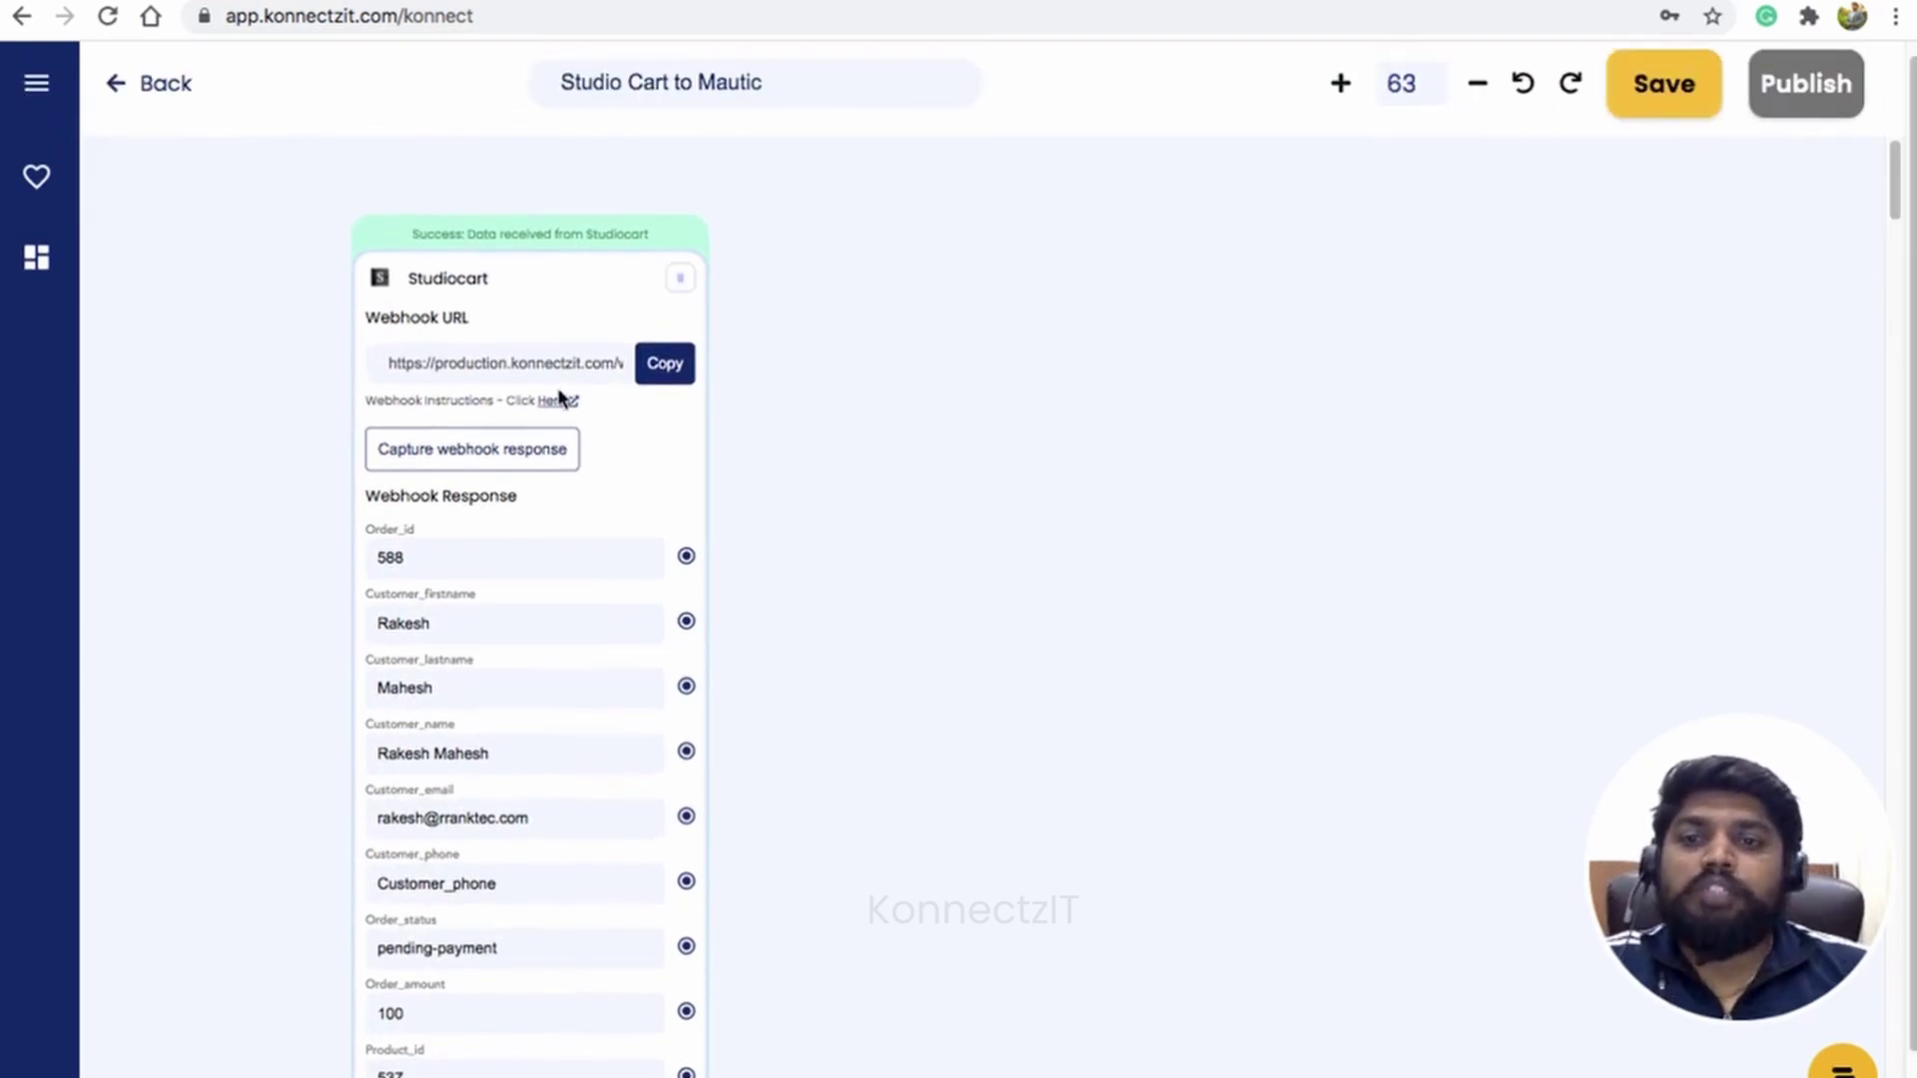
{"action": "scroll", "coordinate": [559, 397], "scroll_direction": "up", "scroll_amount": 3}
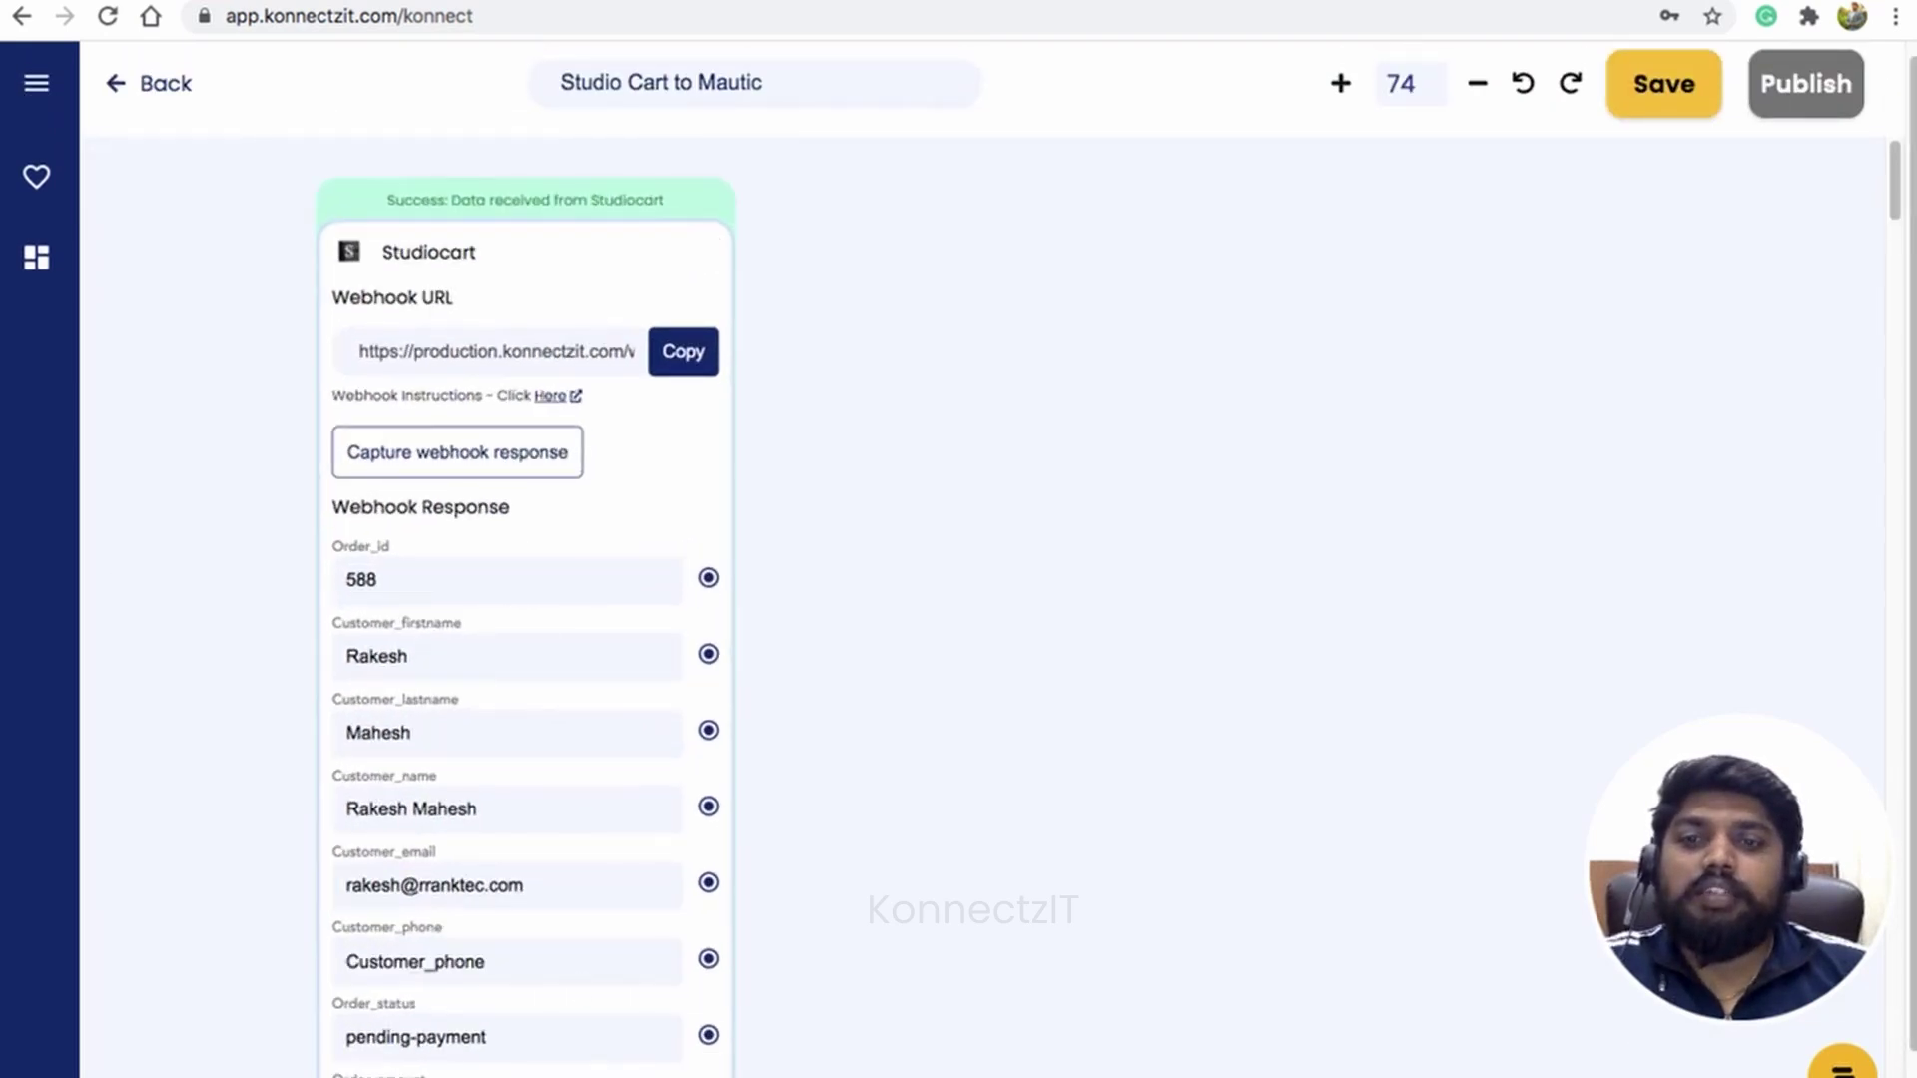
Step: Place Mautic beside the Studiocart trigger and choose the Create Or Update Contact event
{"action": "left_click", "coordinate": [36, 80]}
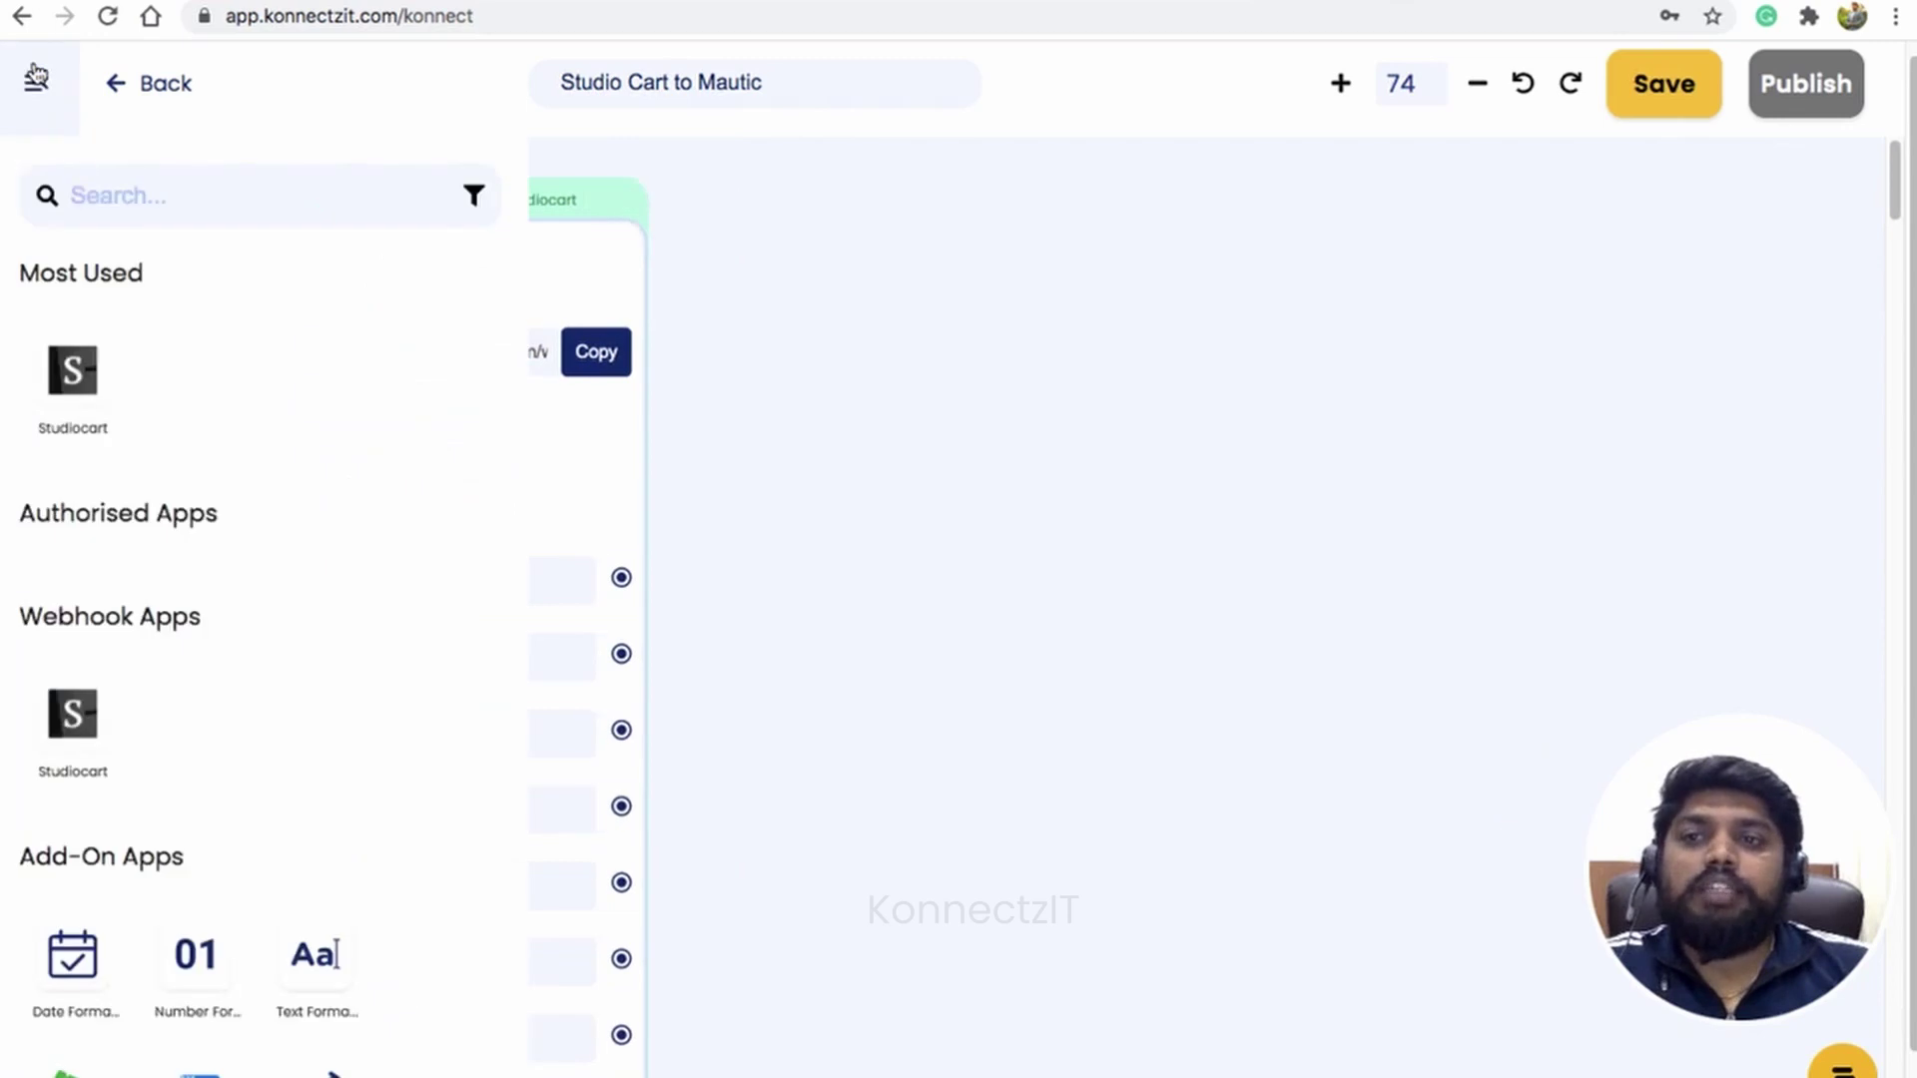
{"action": "left_click", "coordinate": [108, 198]}
{"action": "type", "text": "mau"}
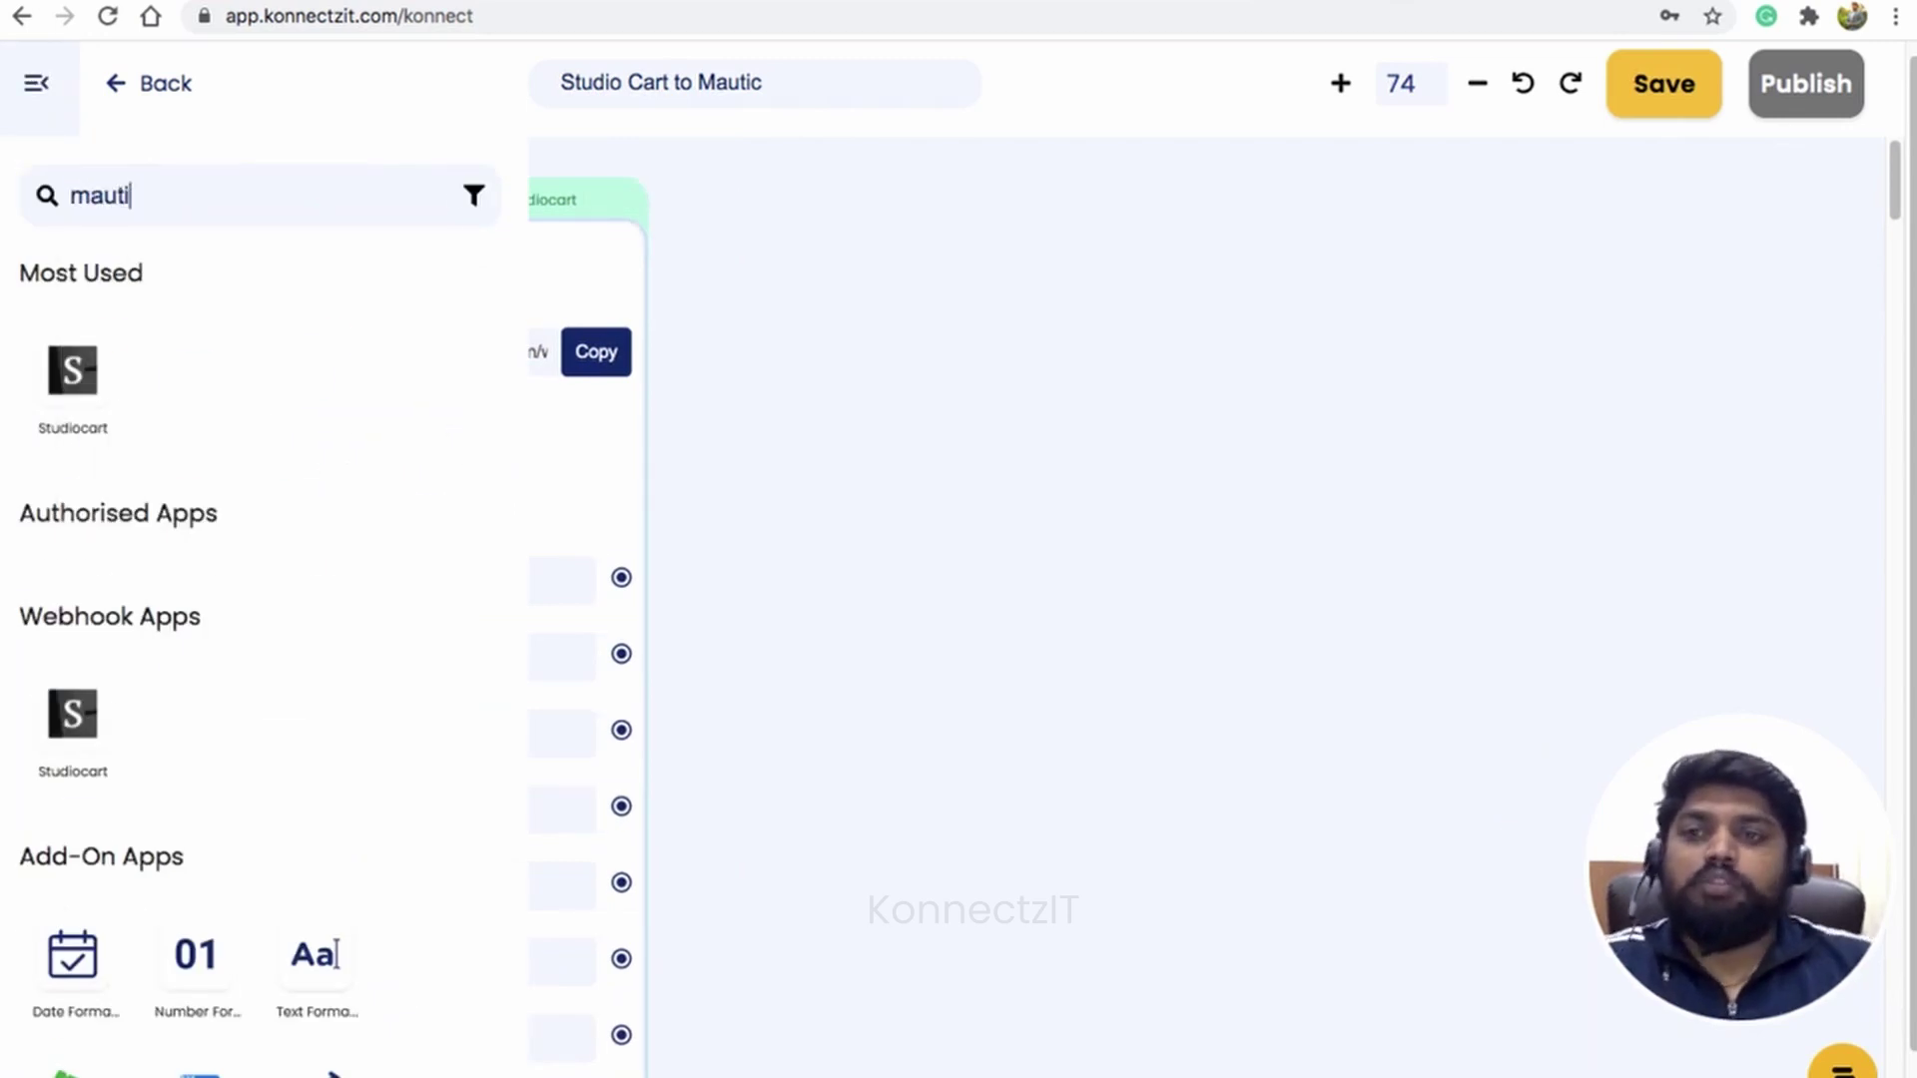
{"action": "type", "text": "ti"}
{"action": "left_click_drag", "start_coordinate": [72, 369], "coordinate": [885, 364]}
{"action": "left_click", "coordinate": [37, 82]}
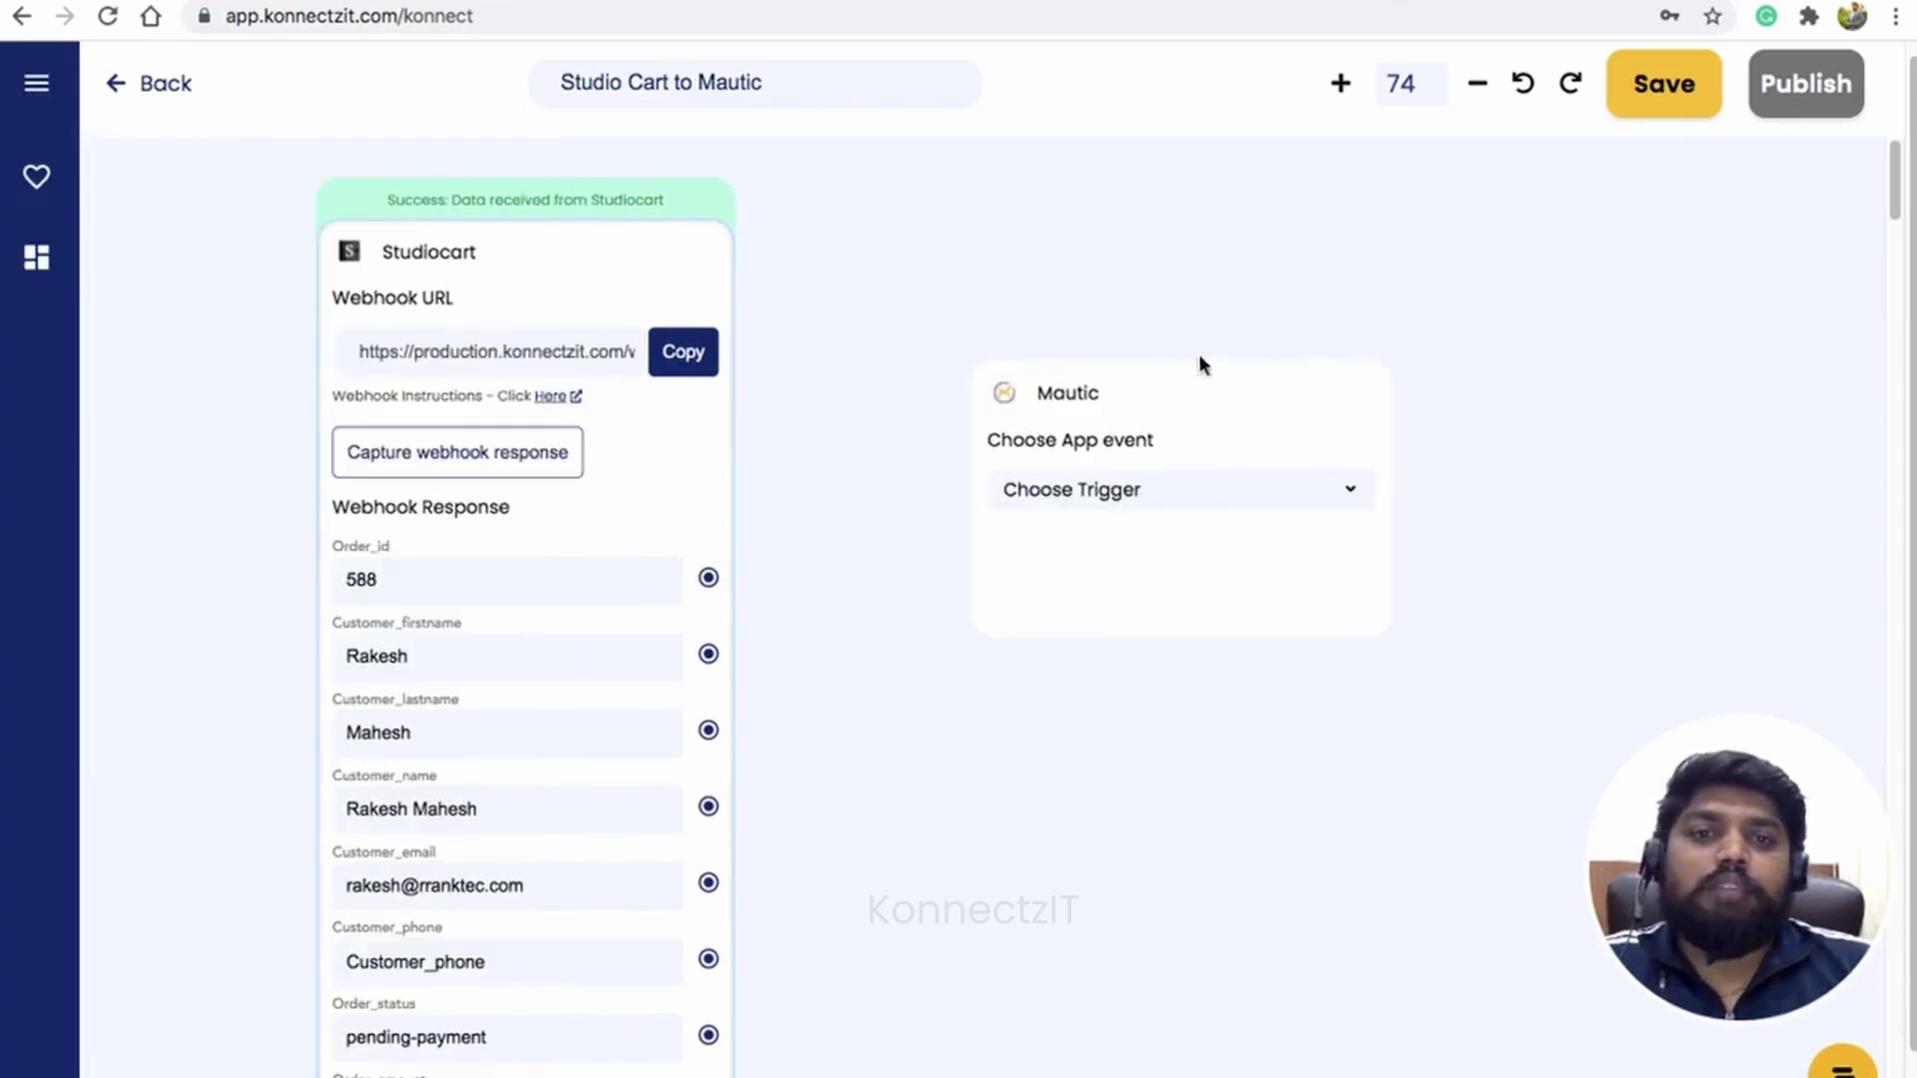
{"action": "left_click_drag", "start_coordinate": [1193, 437], "coordinate": [1061, 222]}
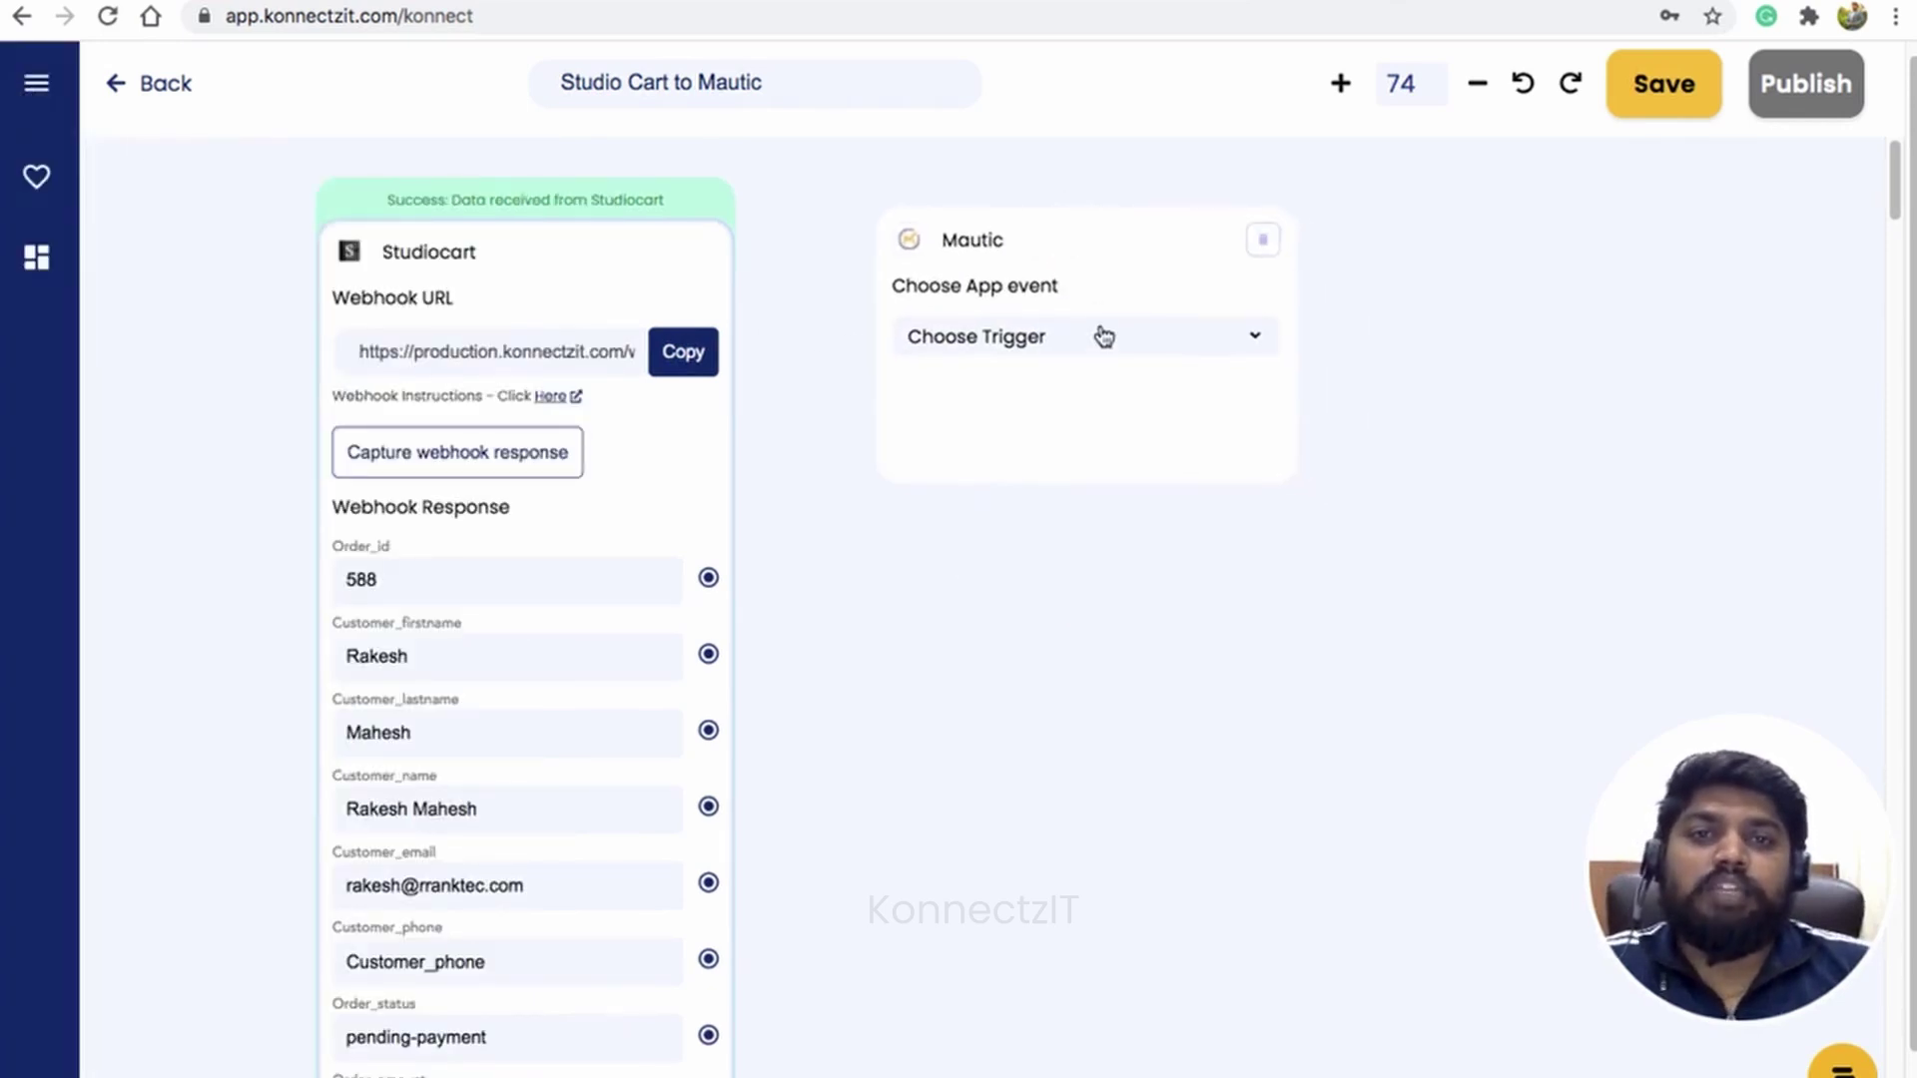
{"action": "left_click", "coordinate": [1103, 336]}
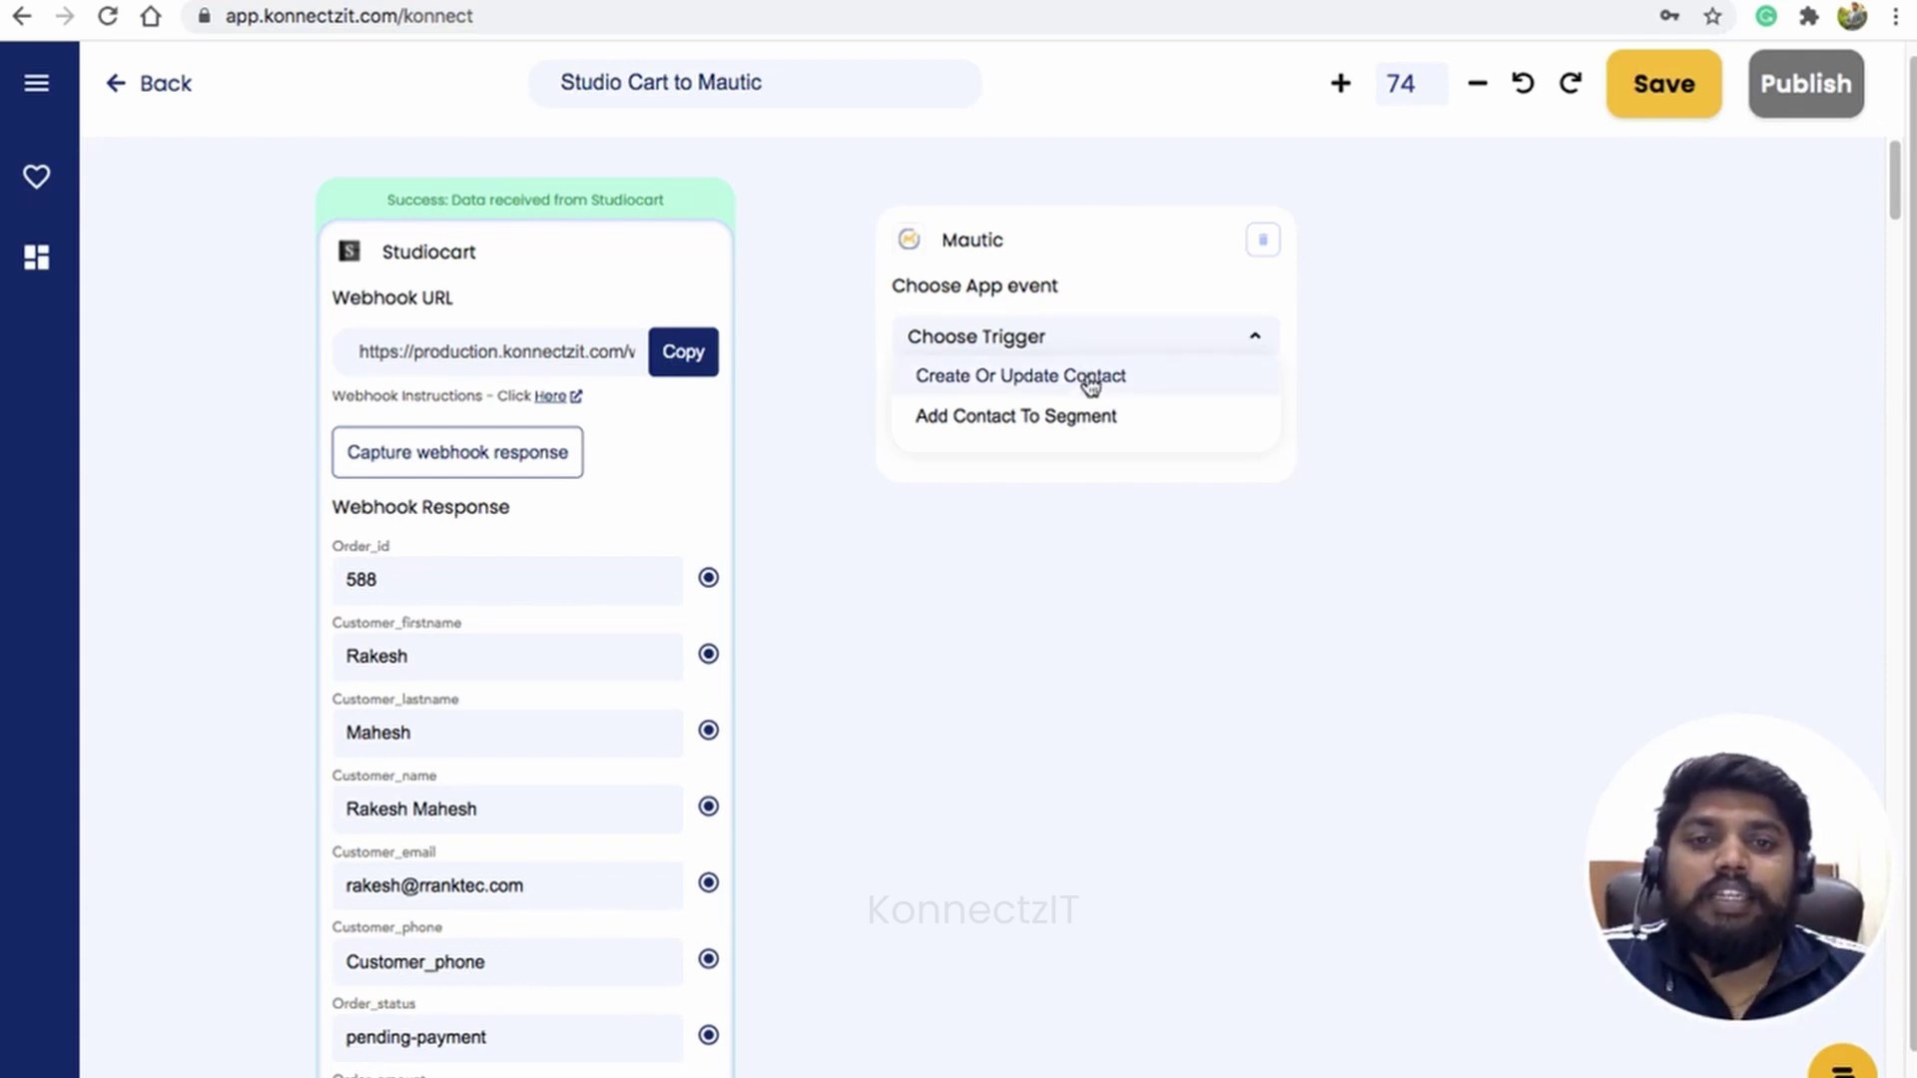
{"action": "left_click", "coordinate": [1088, 381]}
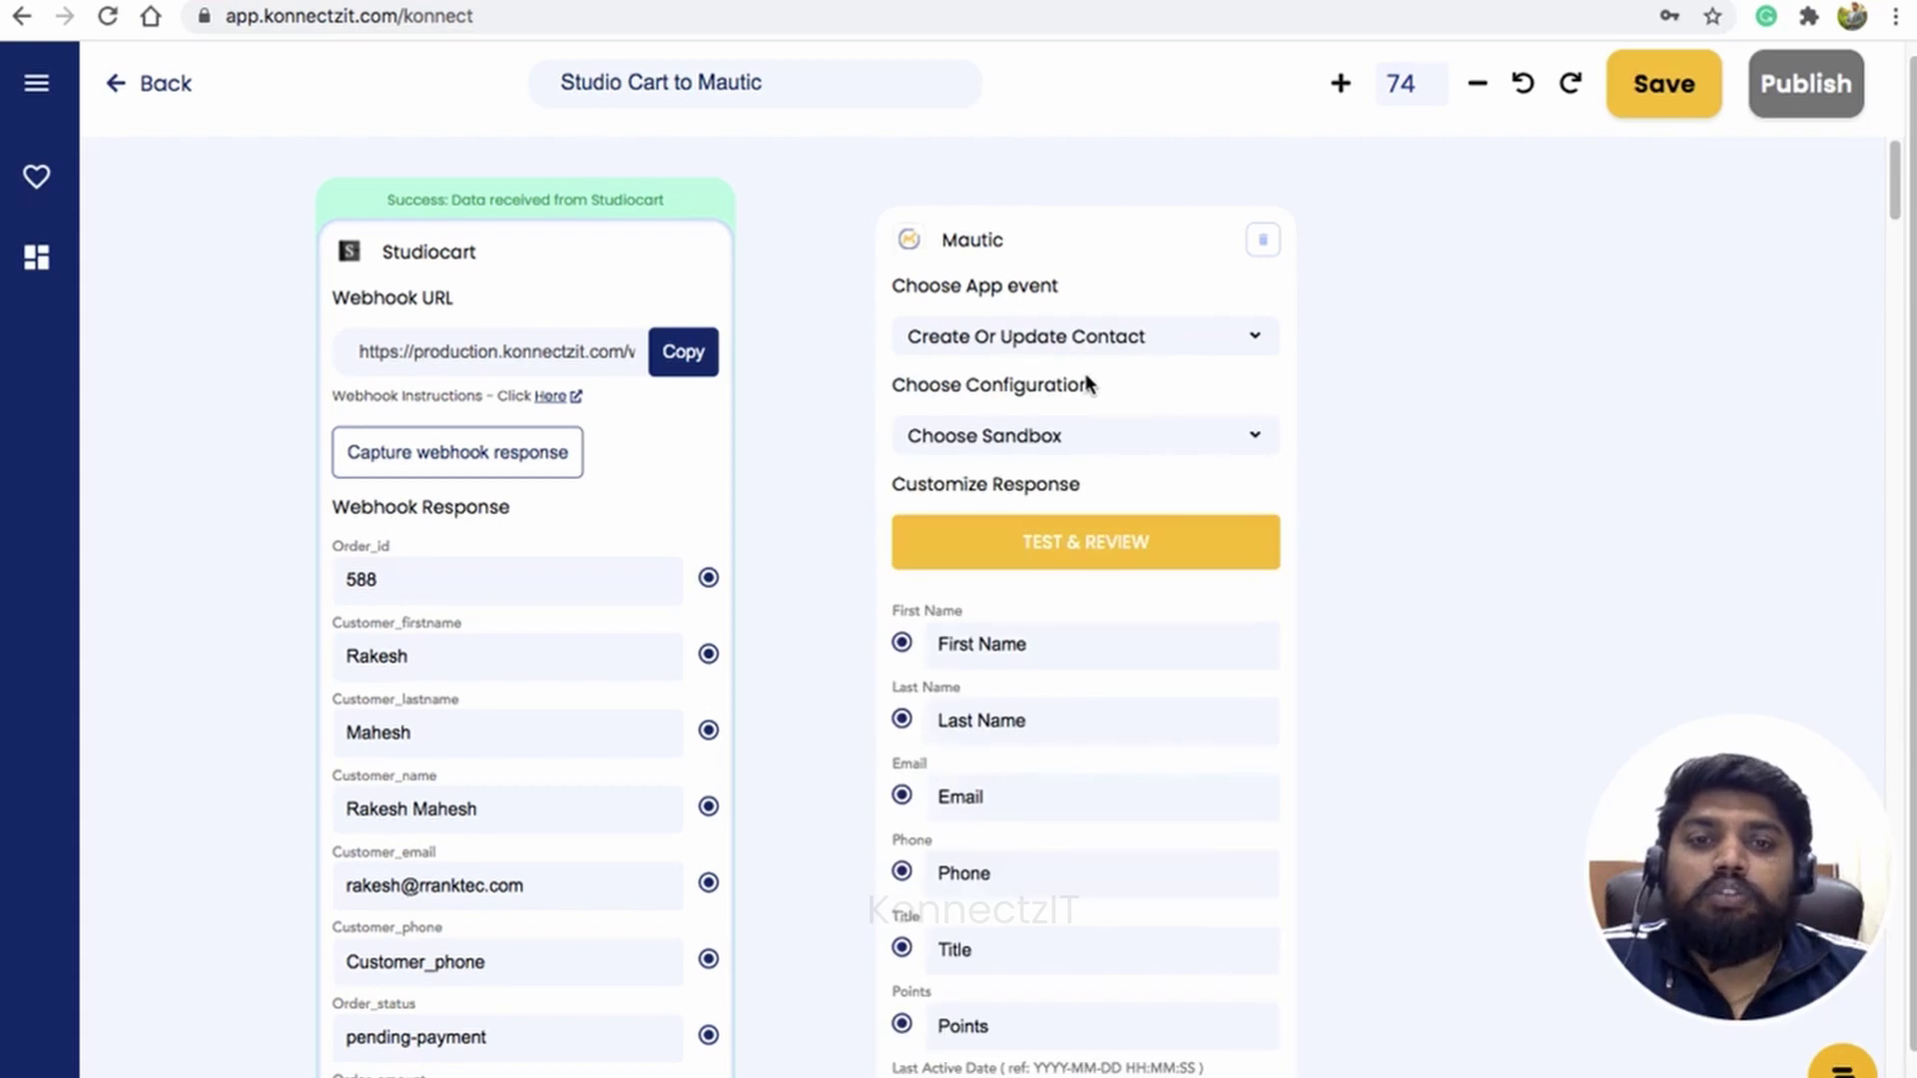
Step: Set the Mautic step's sandbox configuration to True
{"action": "left_click", "coordinate": [1082, 438]}
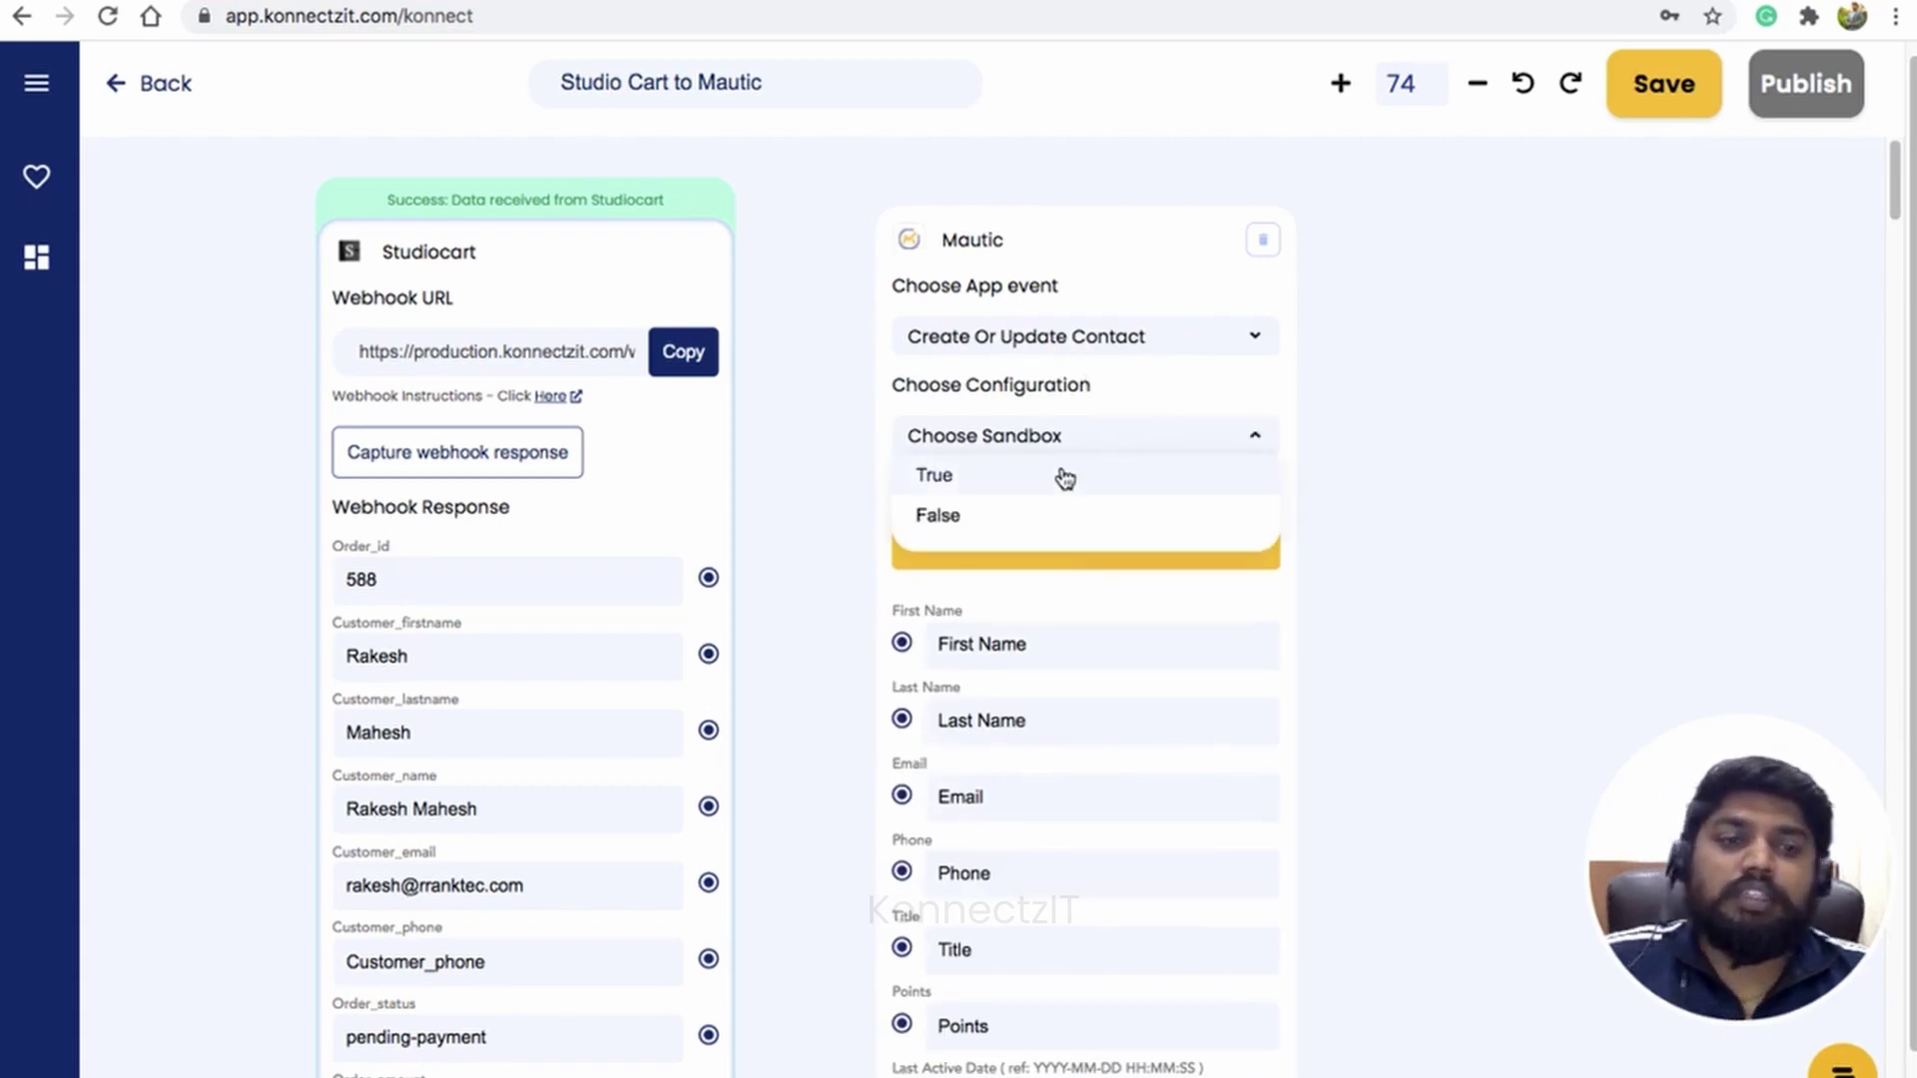
{"action": "left_click", "coordinate": [1065, 476]}
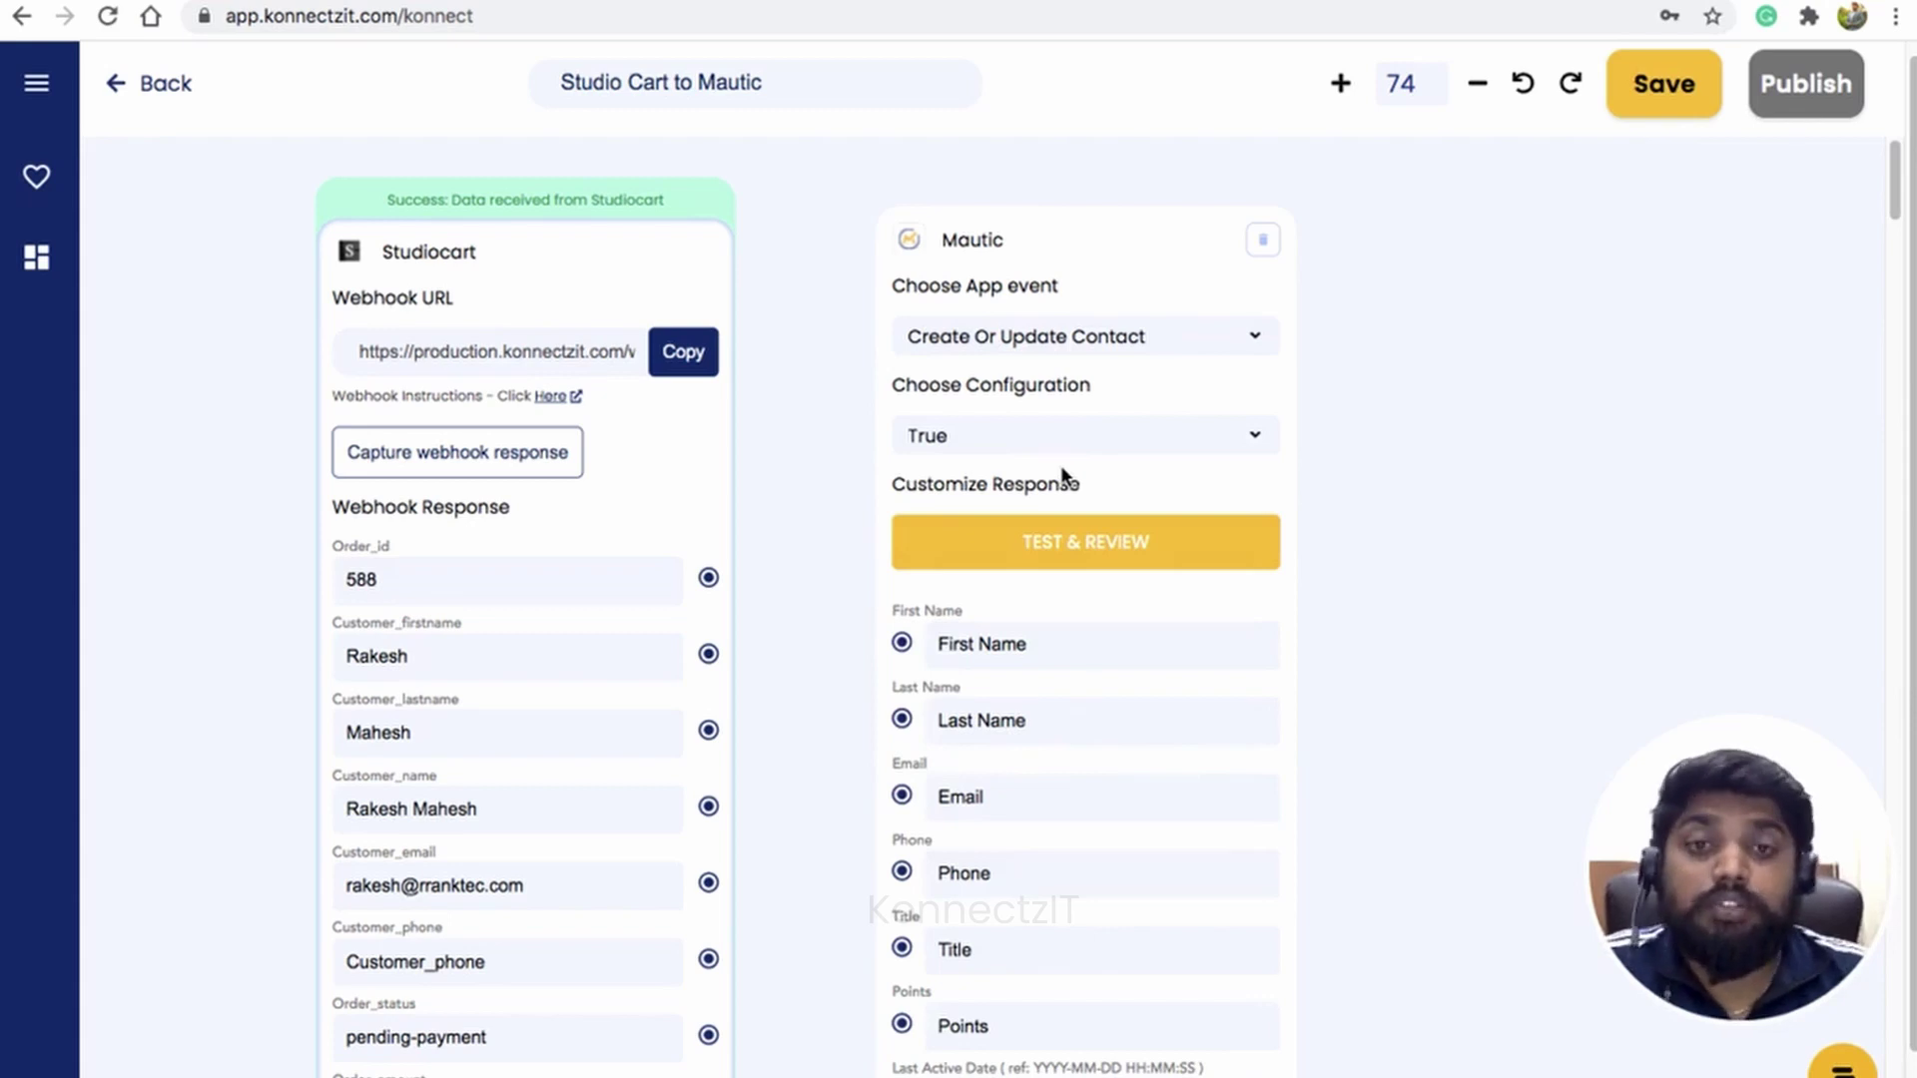
{"action": "scroll", "coordinate": [919, 537], "scroll_direction": "down", "scroll_amount": 2}
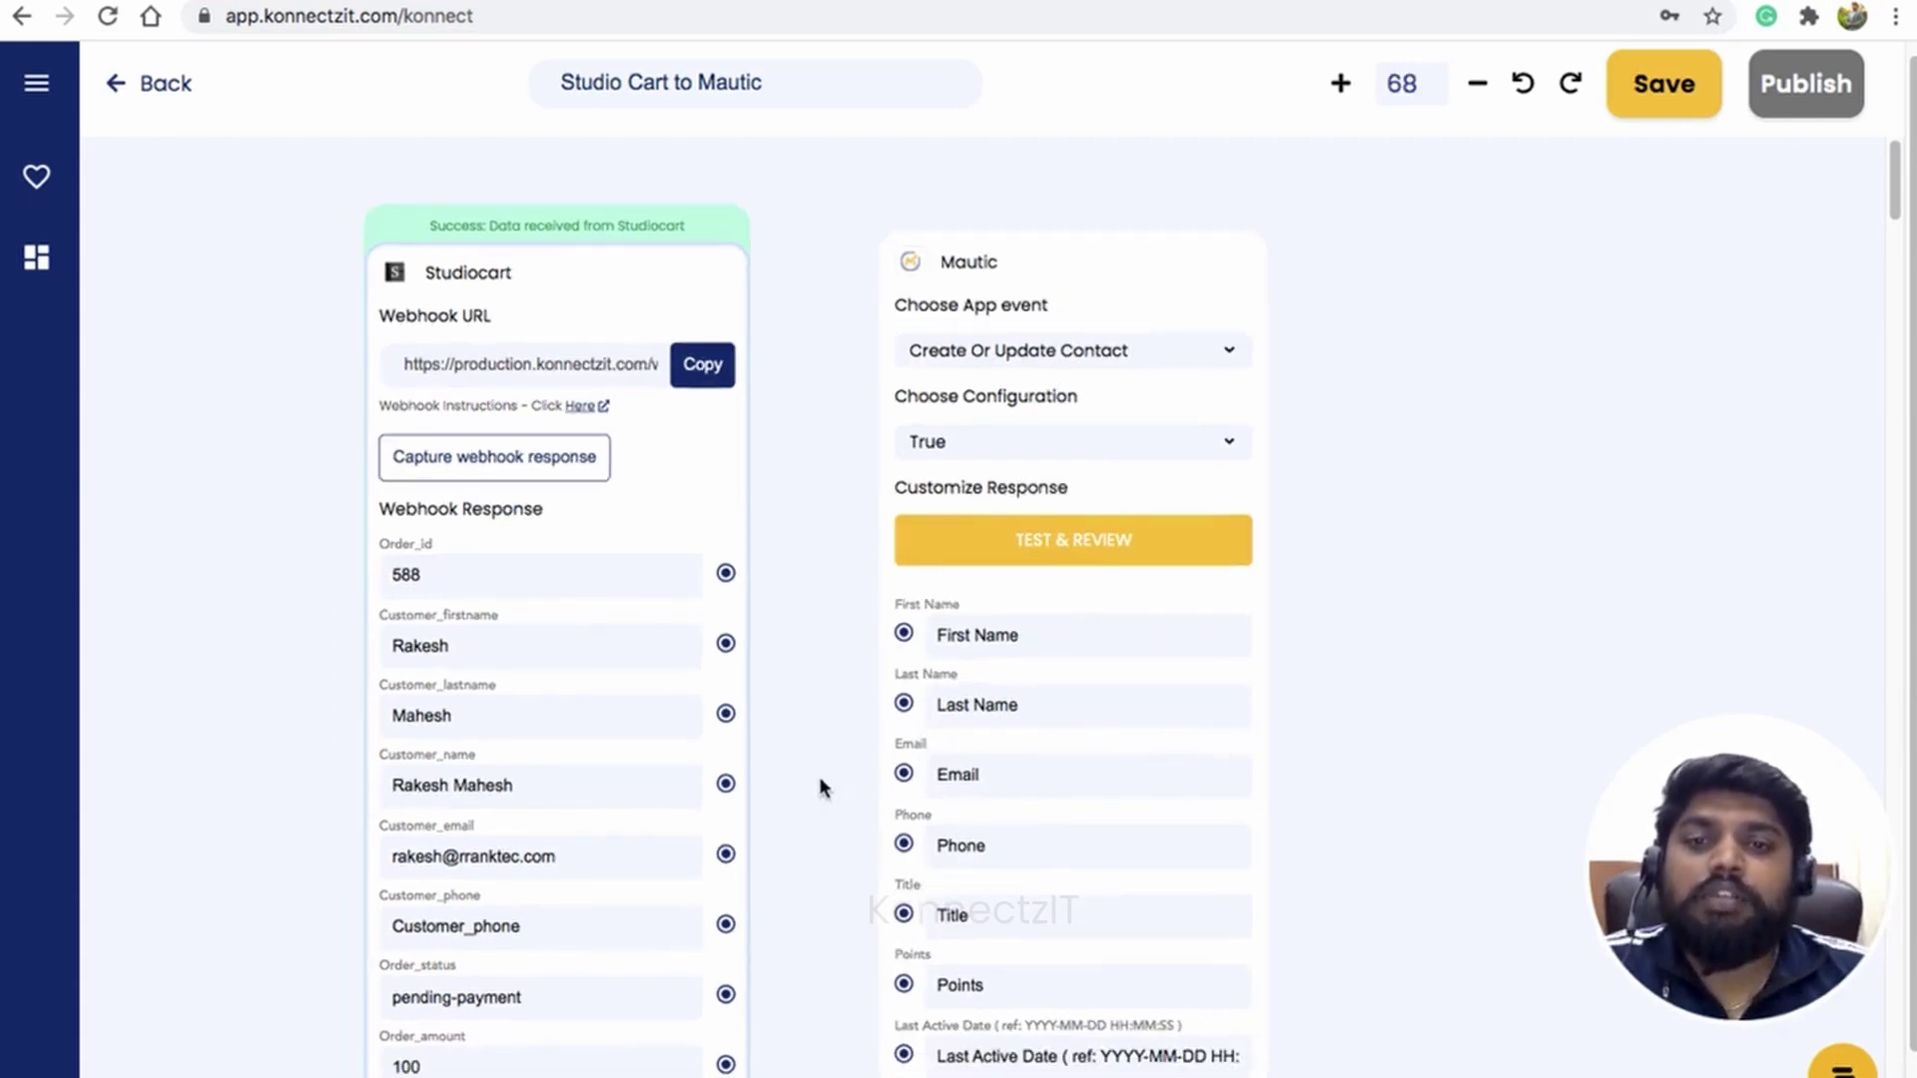
{"action": "left_click_drag", "start_coordinate": [820, 788], "coordinate": [813, 642]}
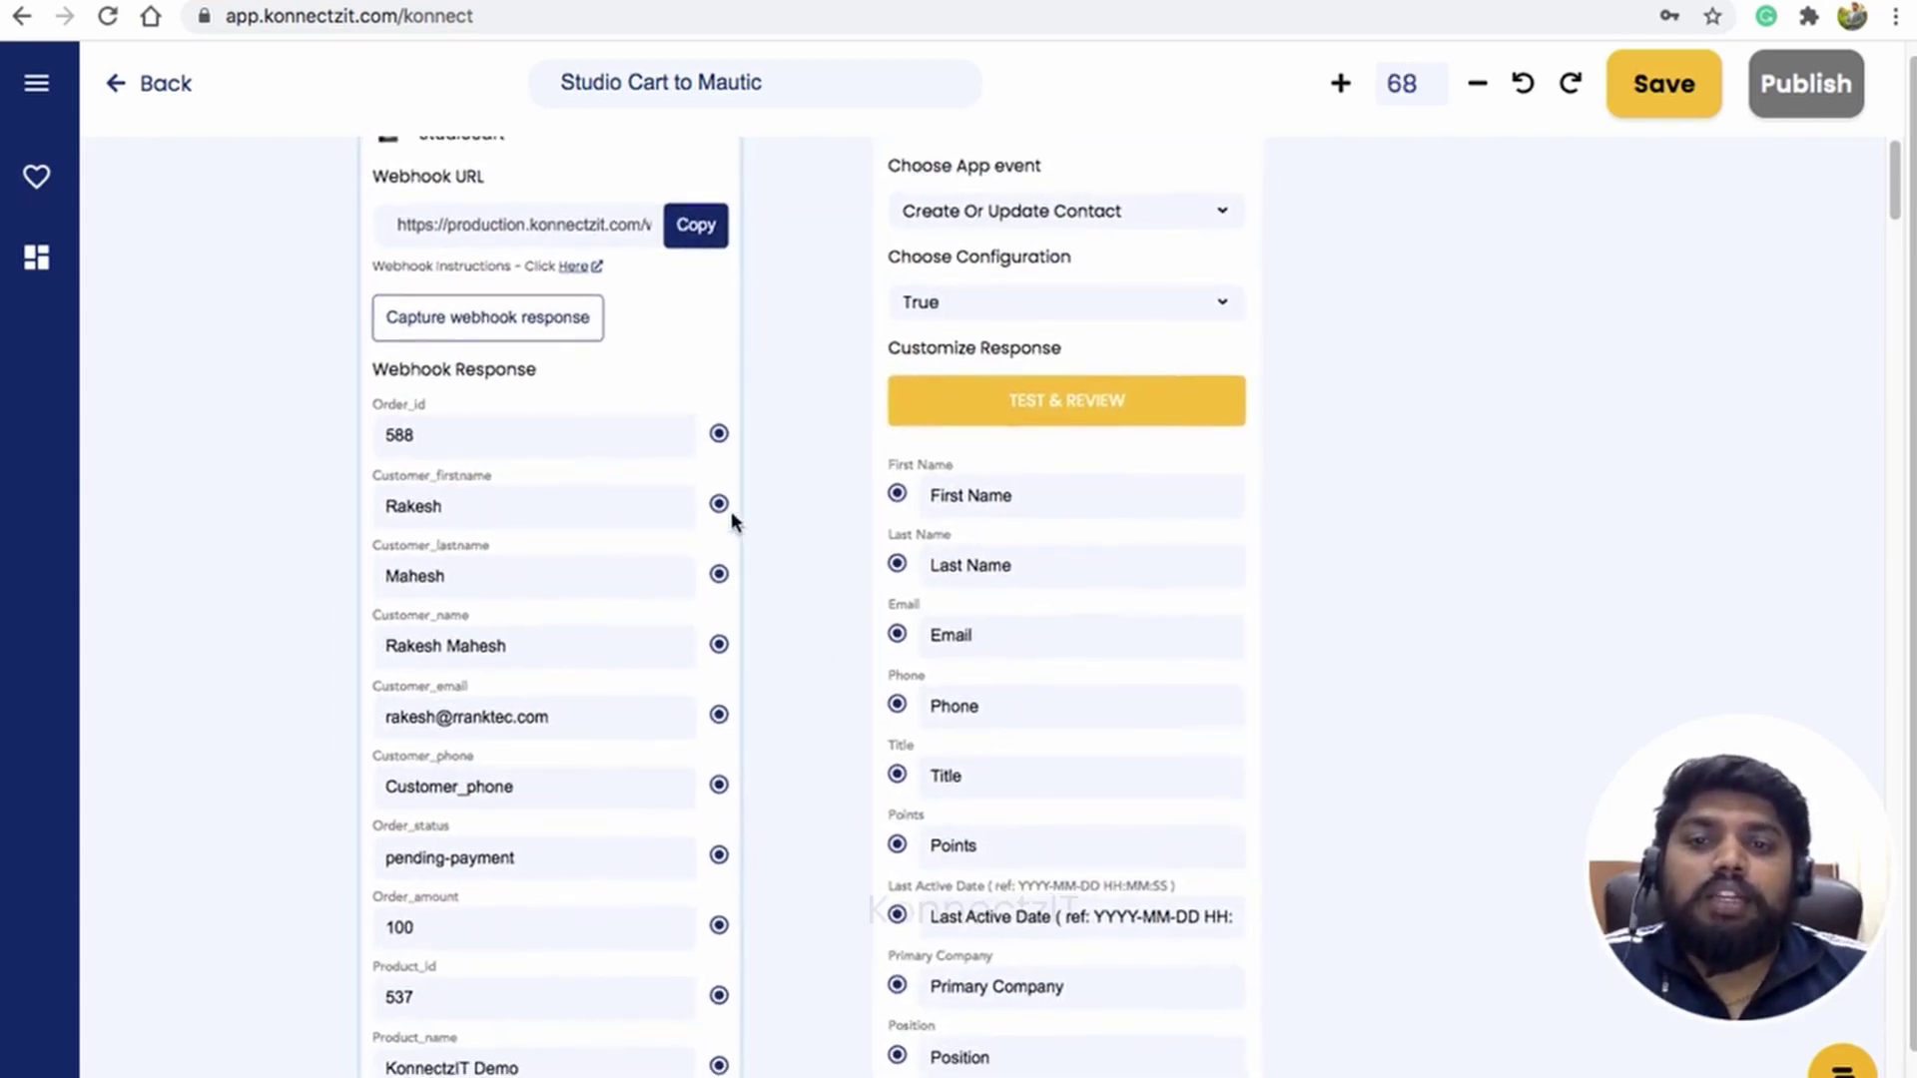
Step: Map the customer's first name, last name and Customer_email to Mautic First Name, Last Name and Email
{"action": "left_click_drag", "start_coordinate": [719, 503], "coordinate": [896, 493]}
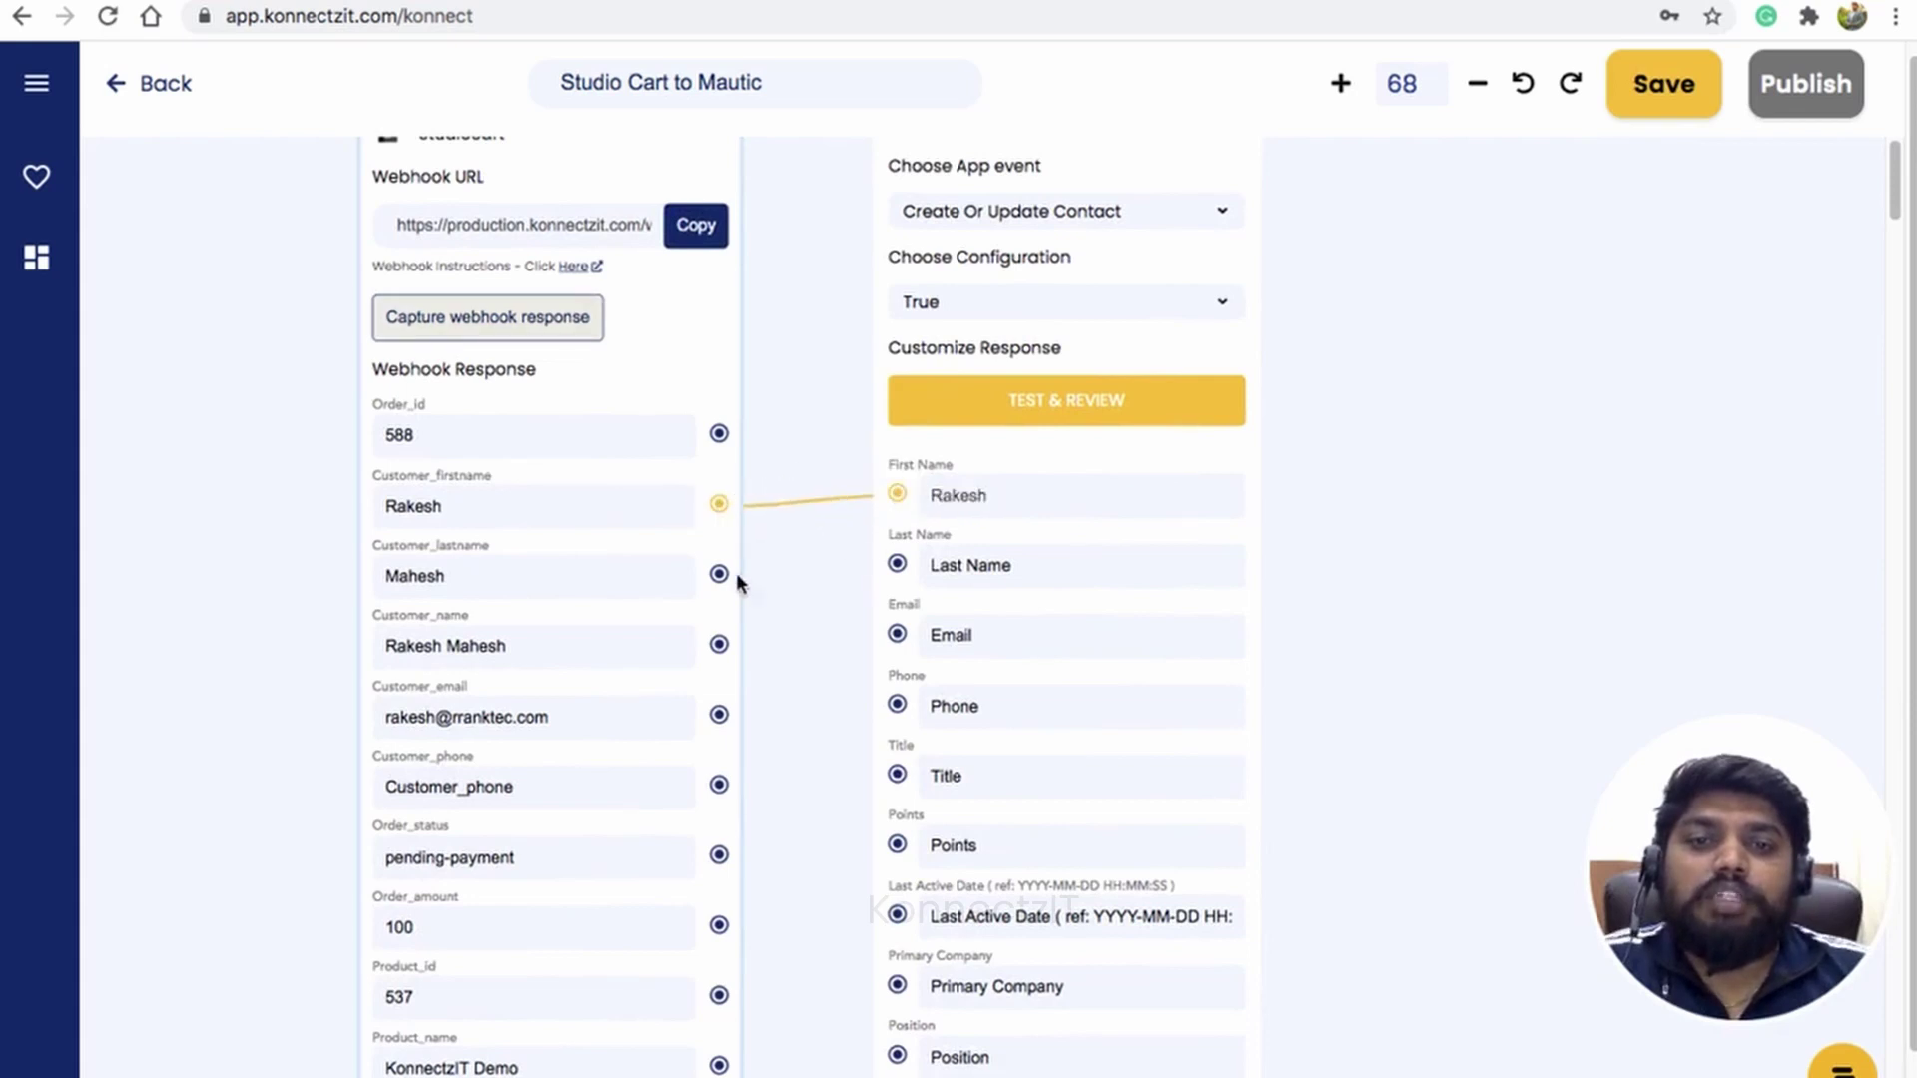
{"action": "left_click_drag", "start_coordinate": [718, 574], "coordinate": [896, 564]}
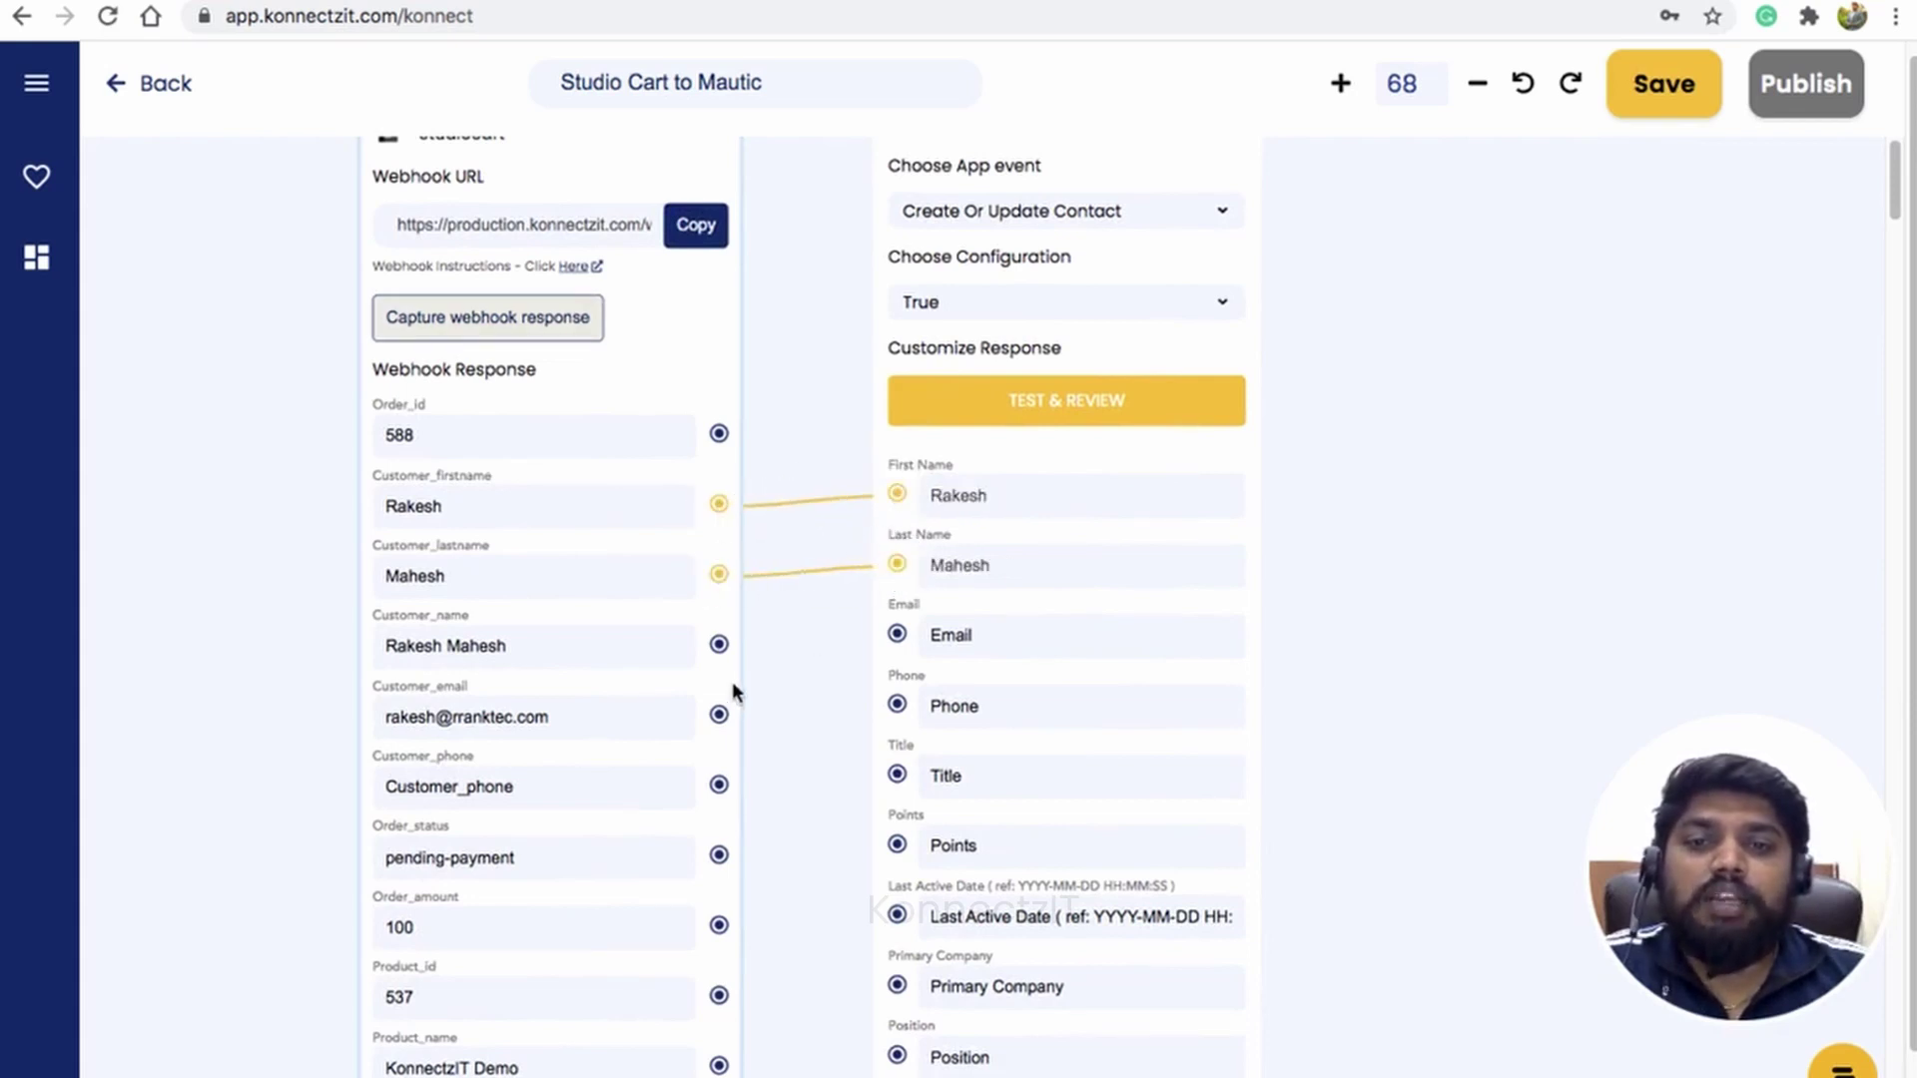
{"action": "left_click_drag", "start_coordinate": [719, 714], "coordinate": [896, 637]}
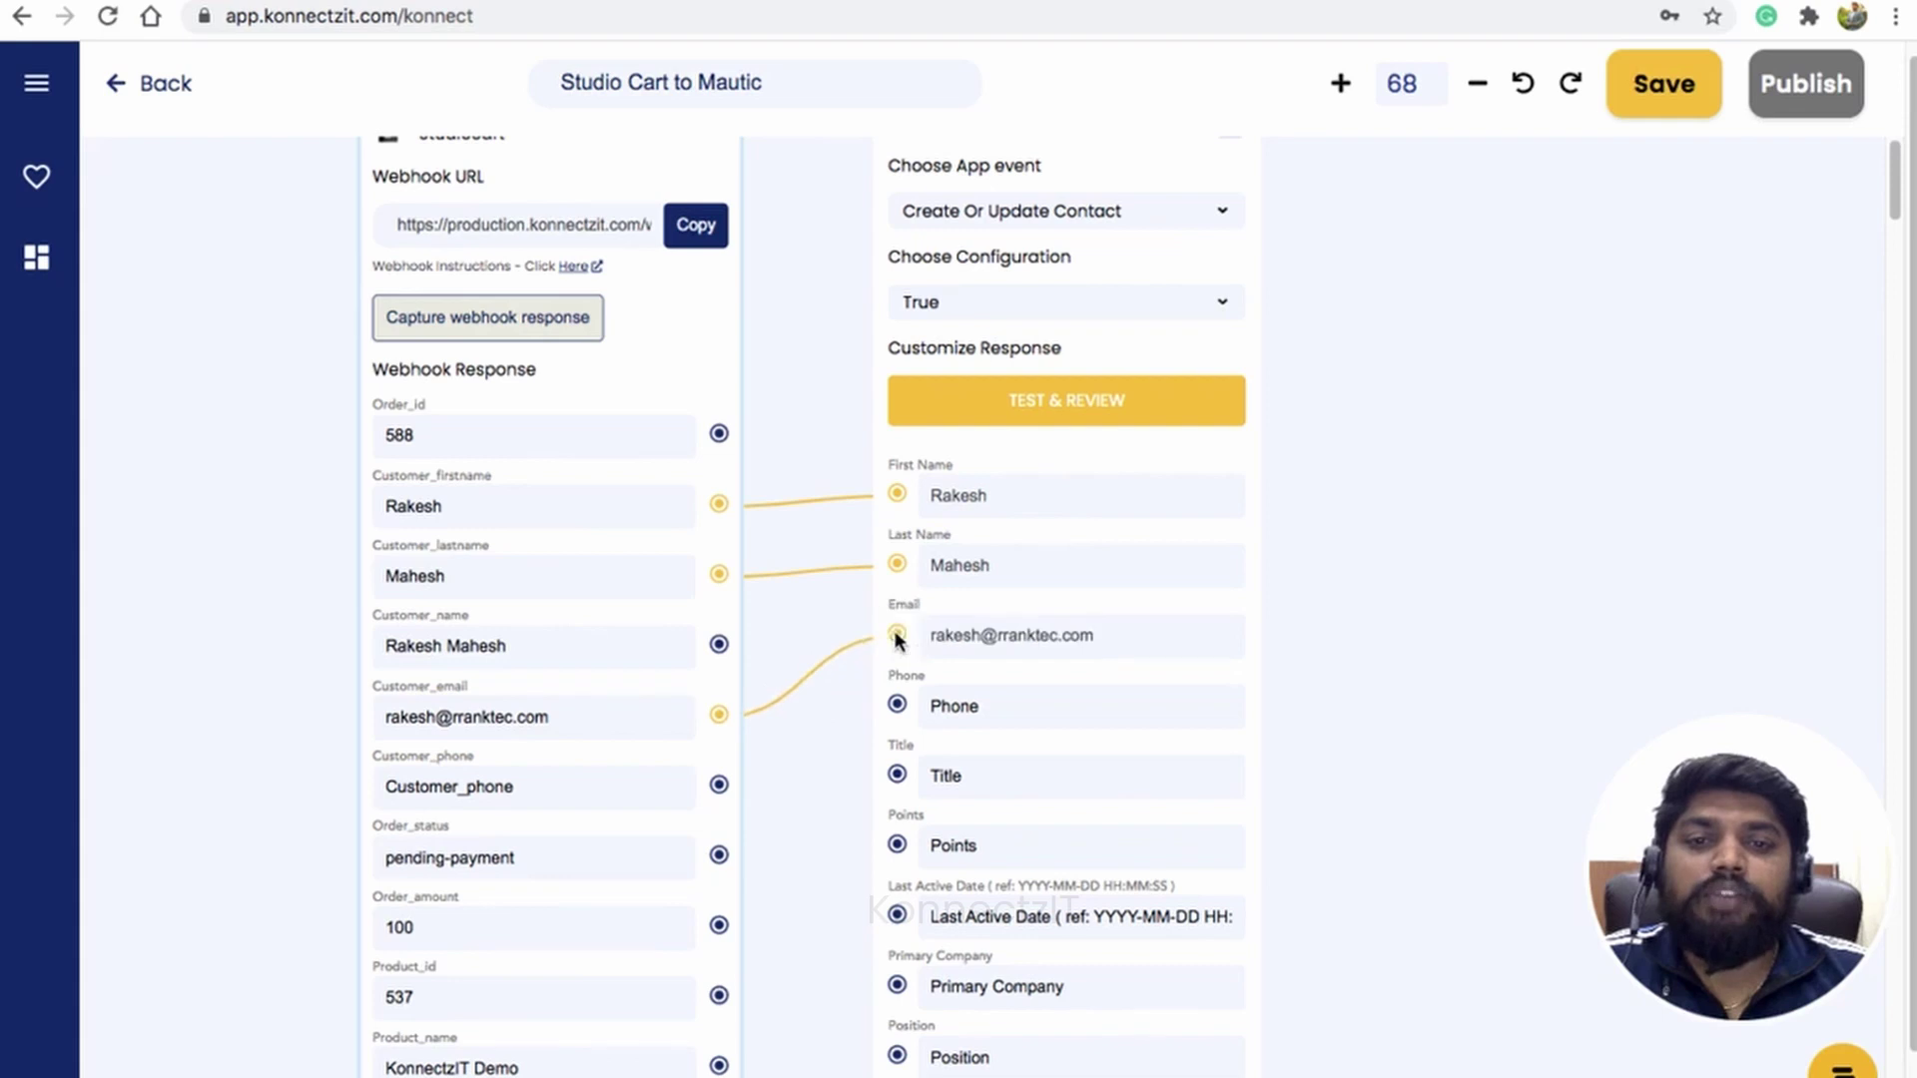
{"action": "left_click_drag", "start_coordinate": [1594, 345], "coordinate": [1527, 465]}
{"action": "left_click_drag", "start_coordinate": [1437, 649], "coordinate": [1295, 633]}
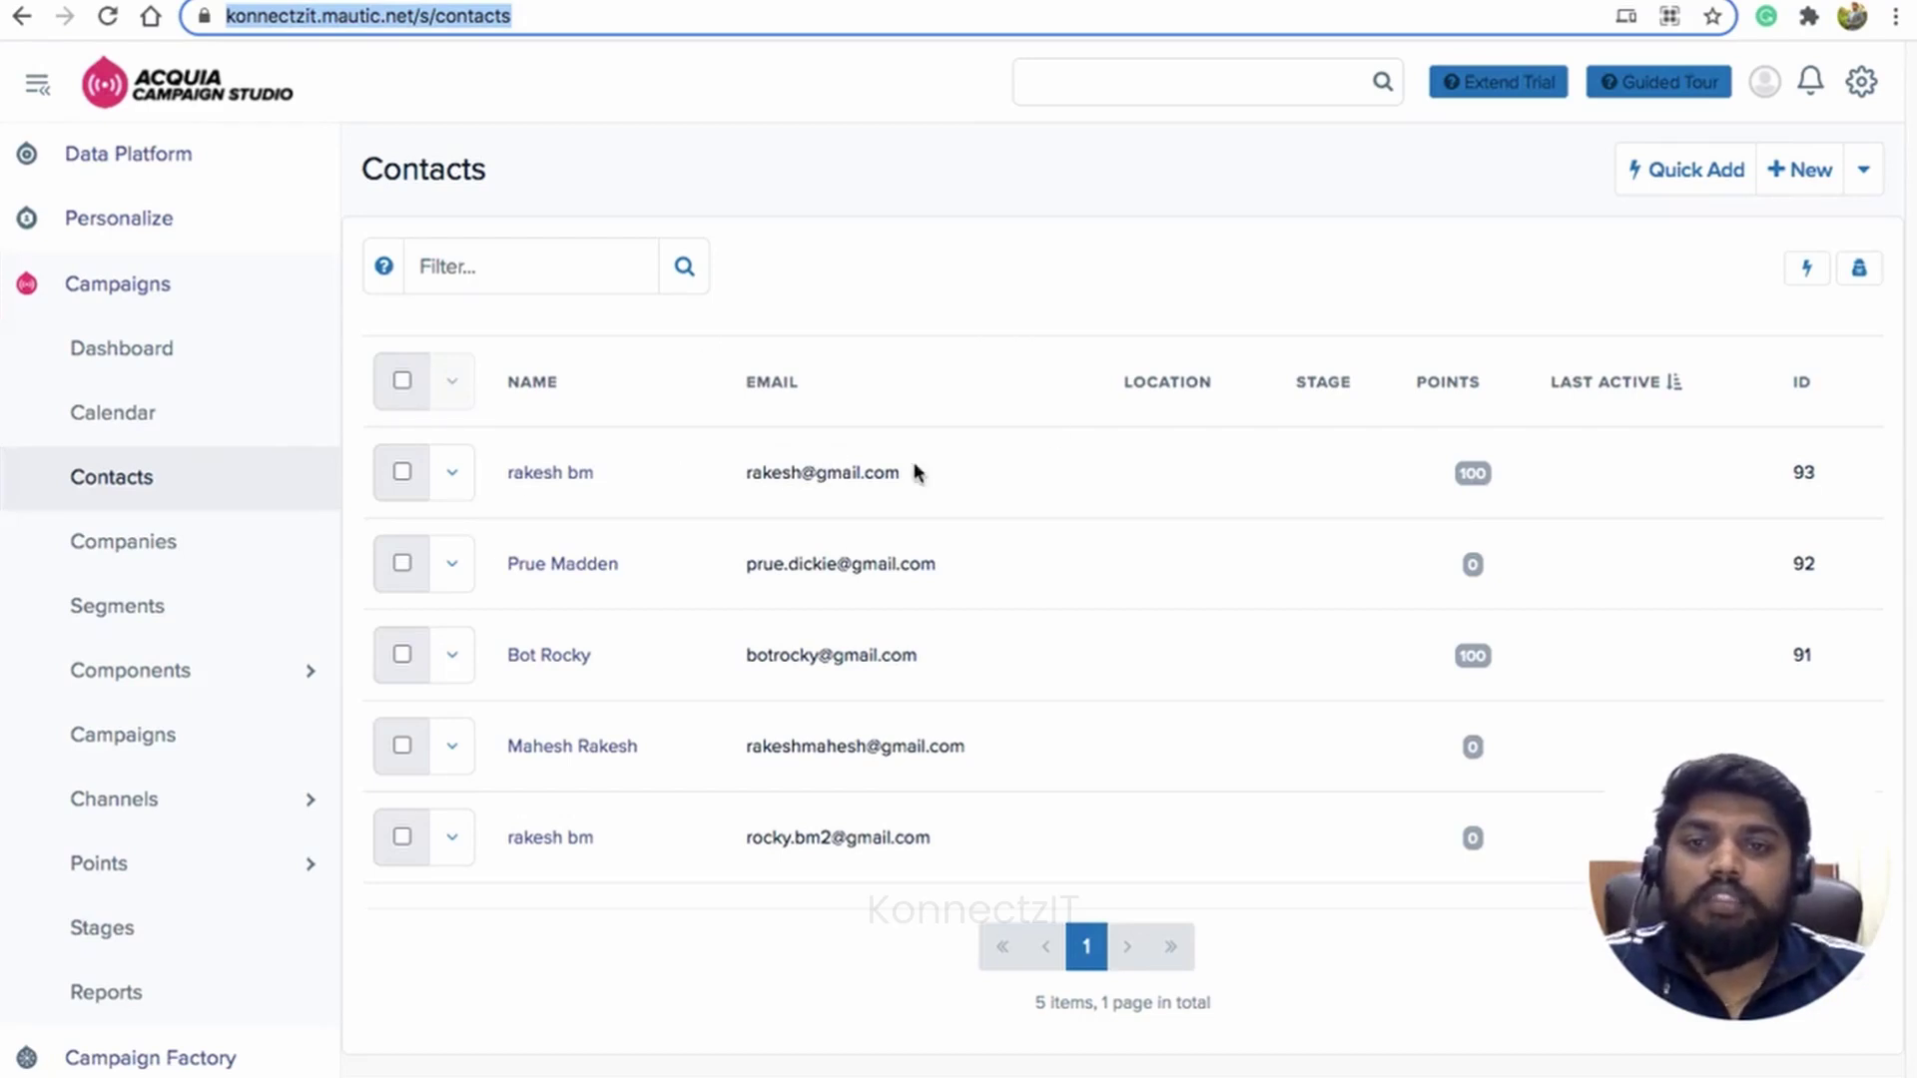
Step: Run TEST & REVIEW to send the order data to Mautic and reload its contacts list
{"action": "left_click", "coordinate": [107, 15]}
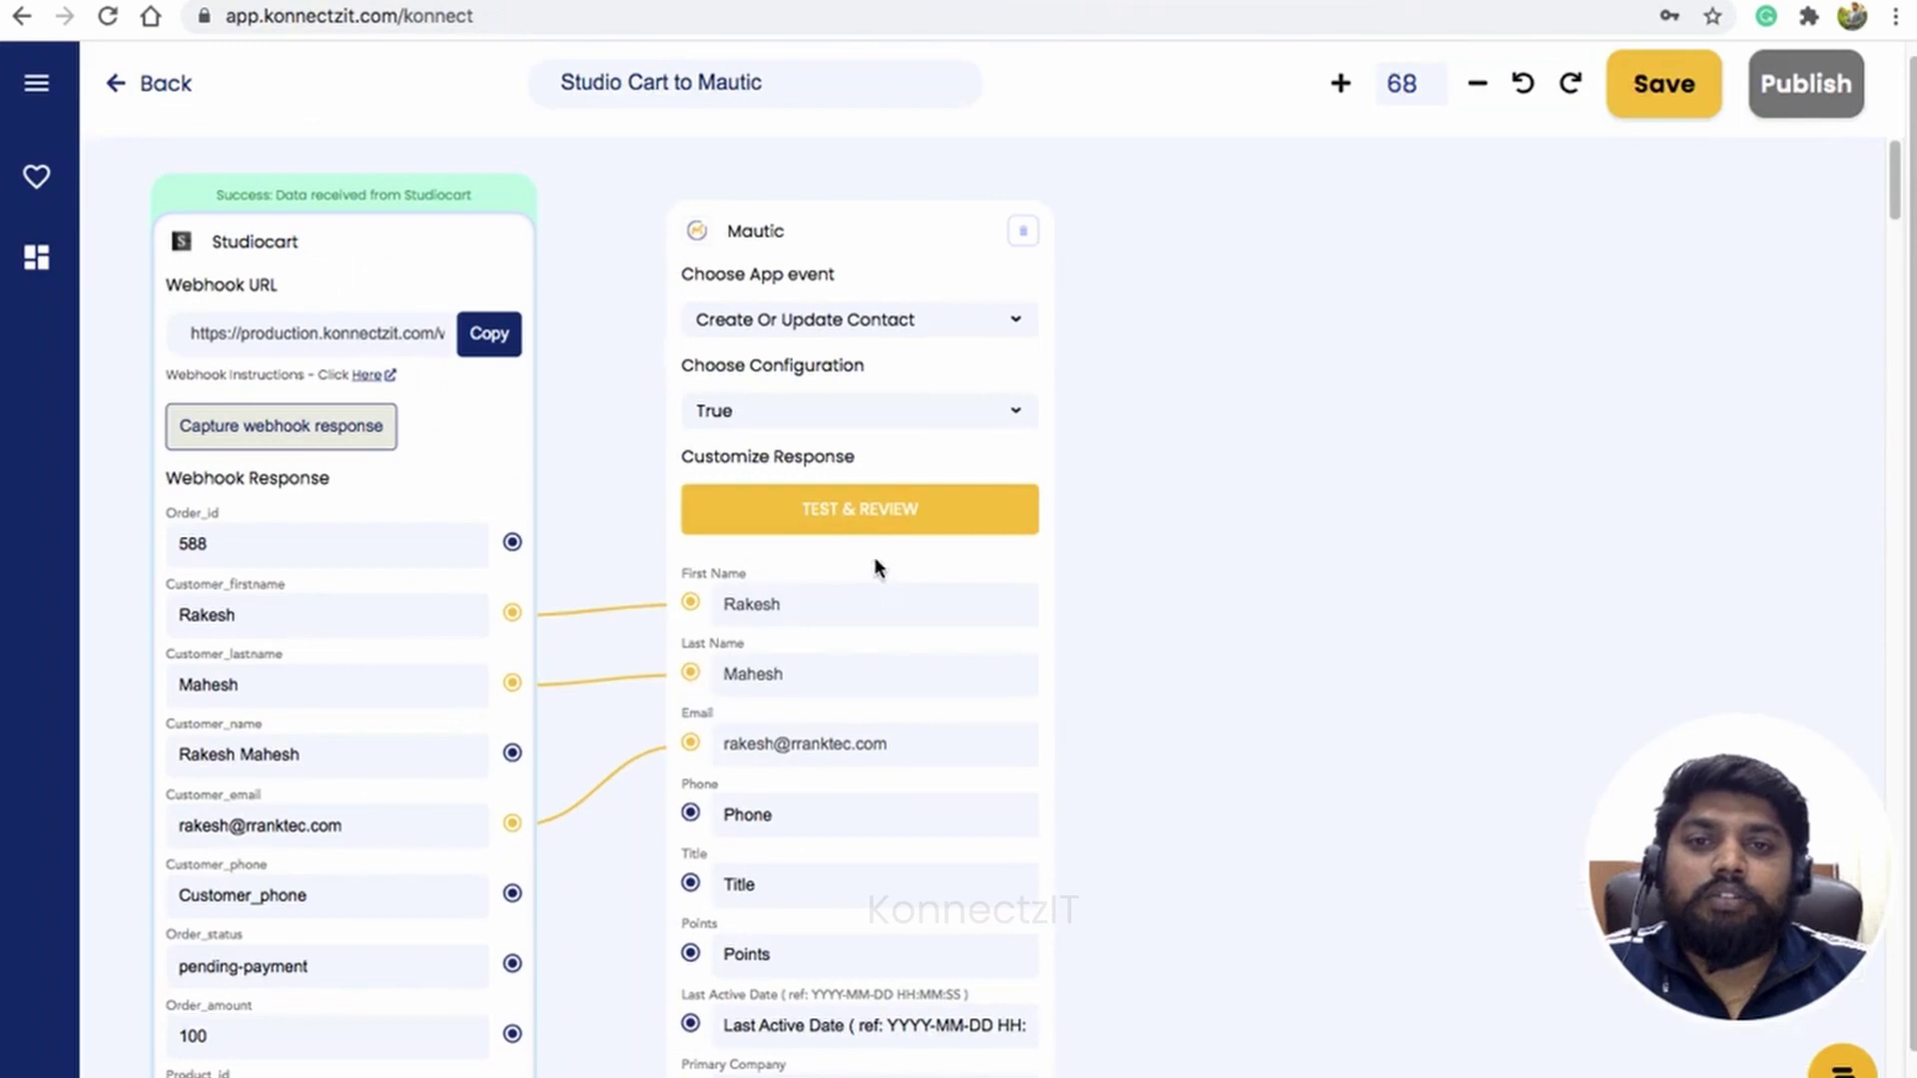
{"action": "left_click", "coordinate": [869, 509]}
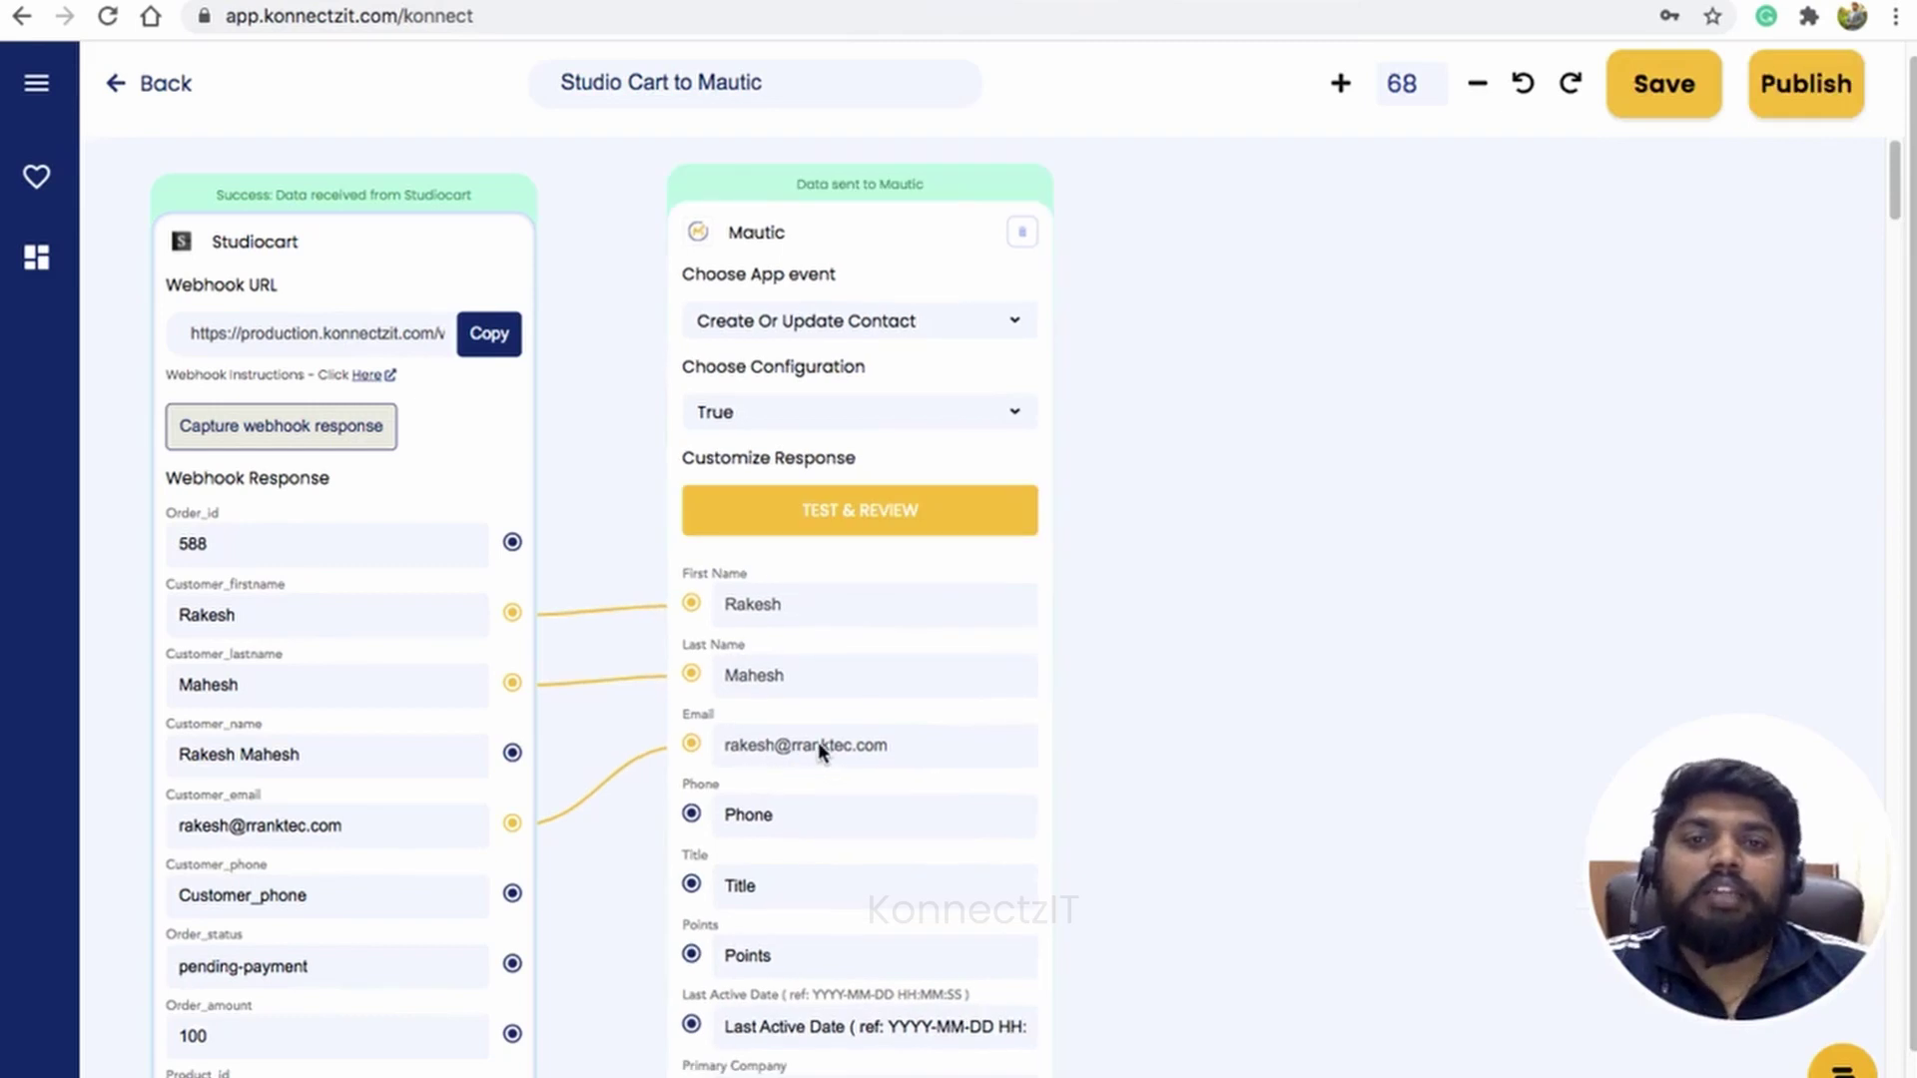
{"action": "left_click", "coordinate": [1402, 1]}
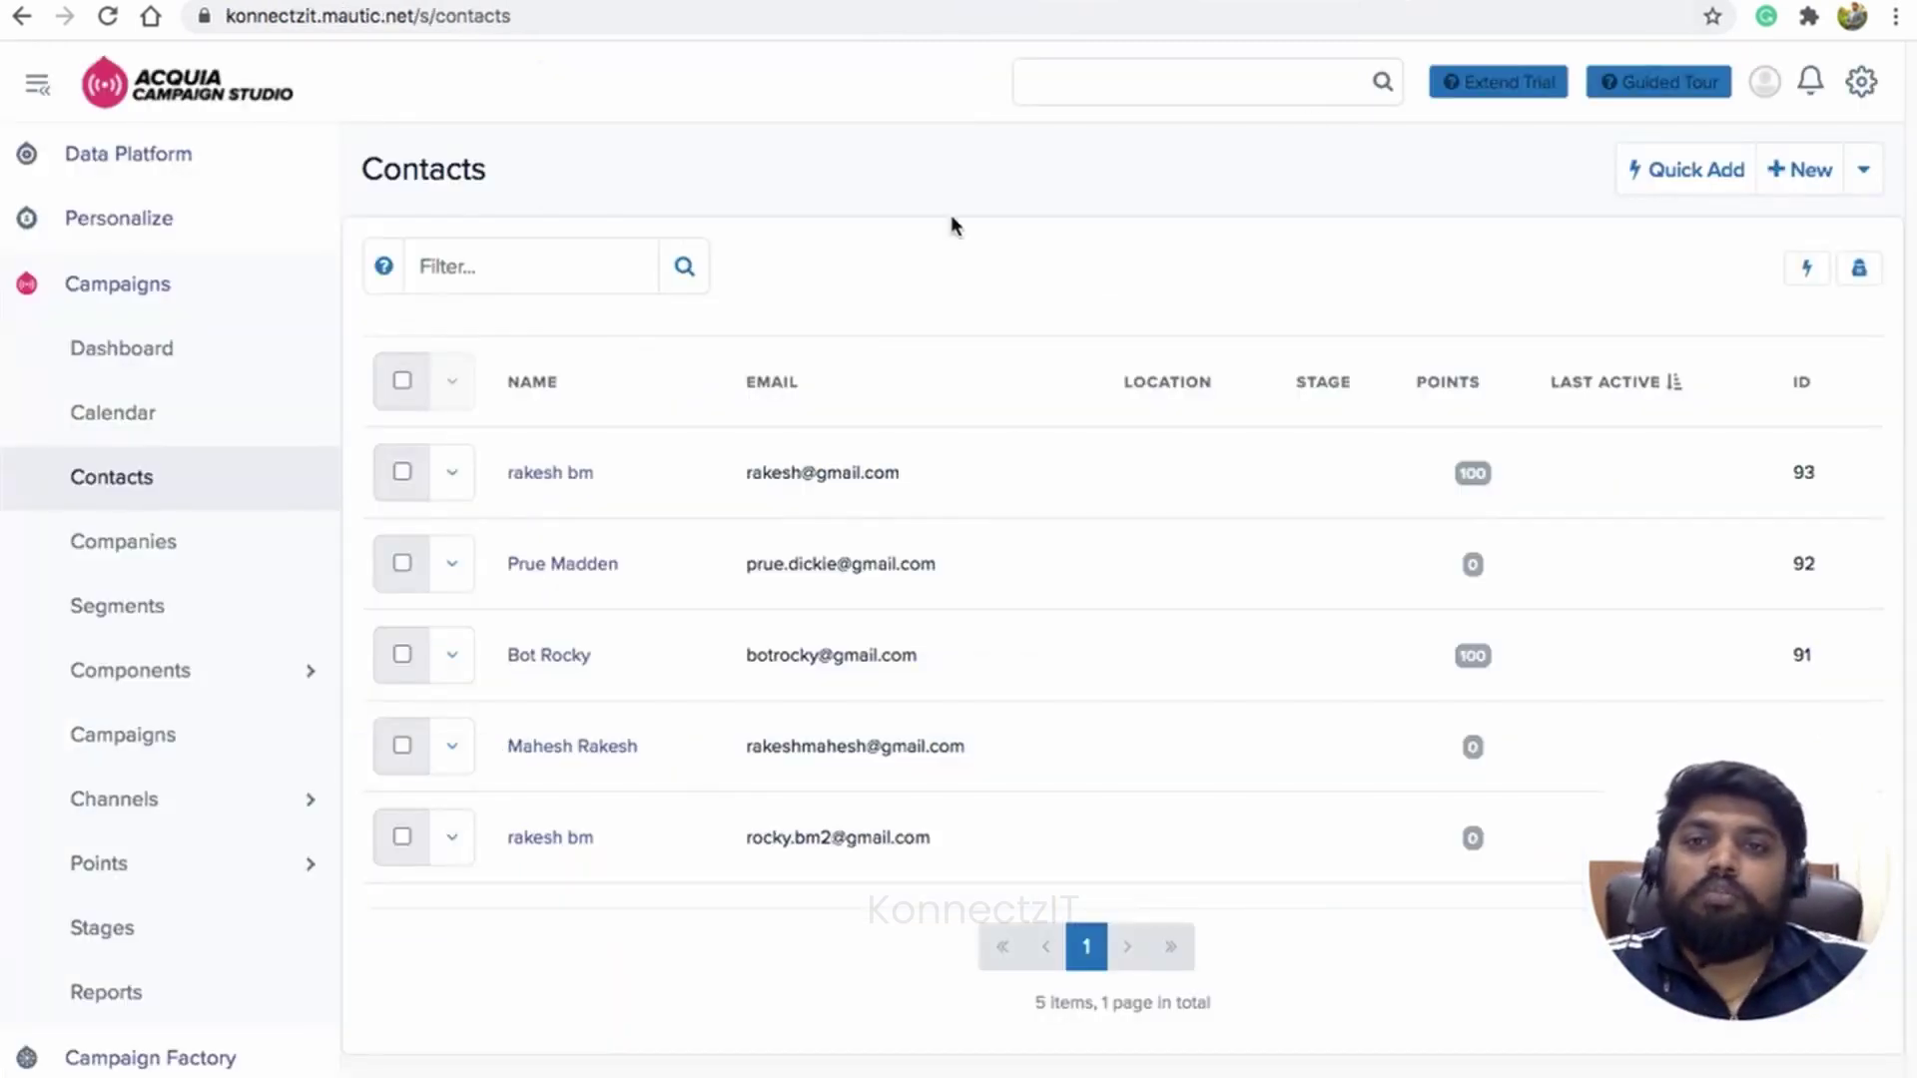
{"action": "left_click", "coordinate": [108, 16]}
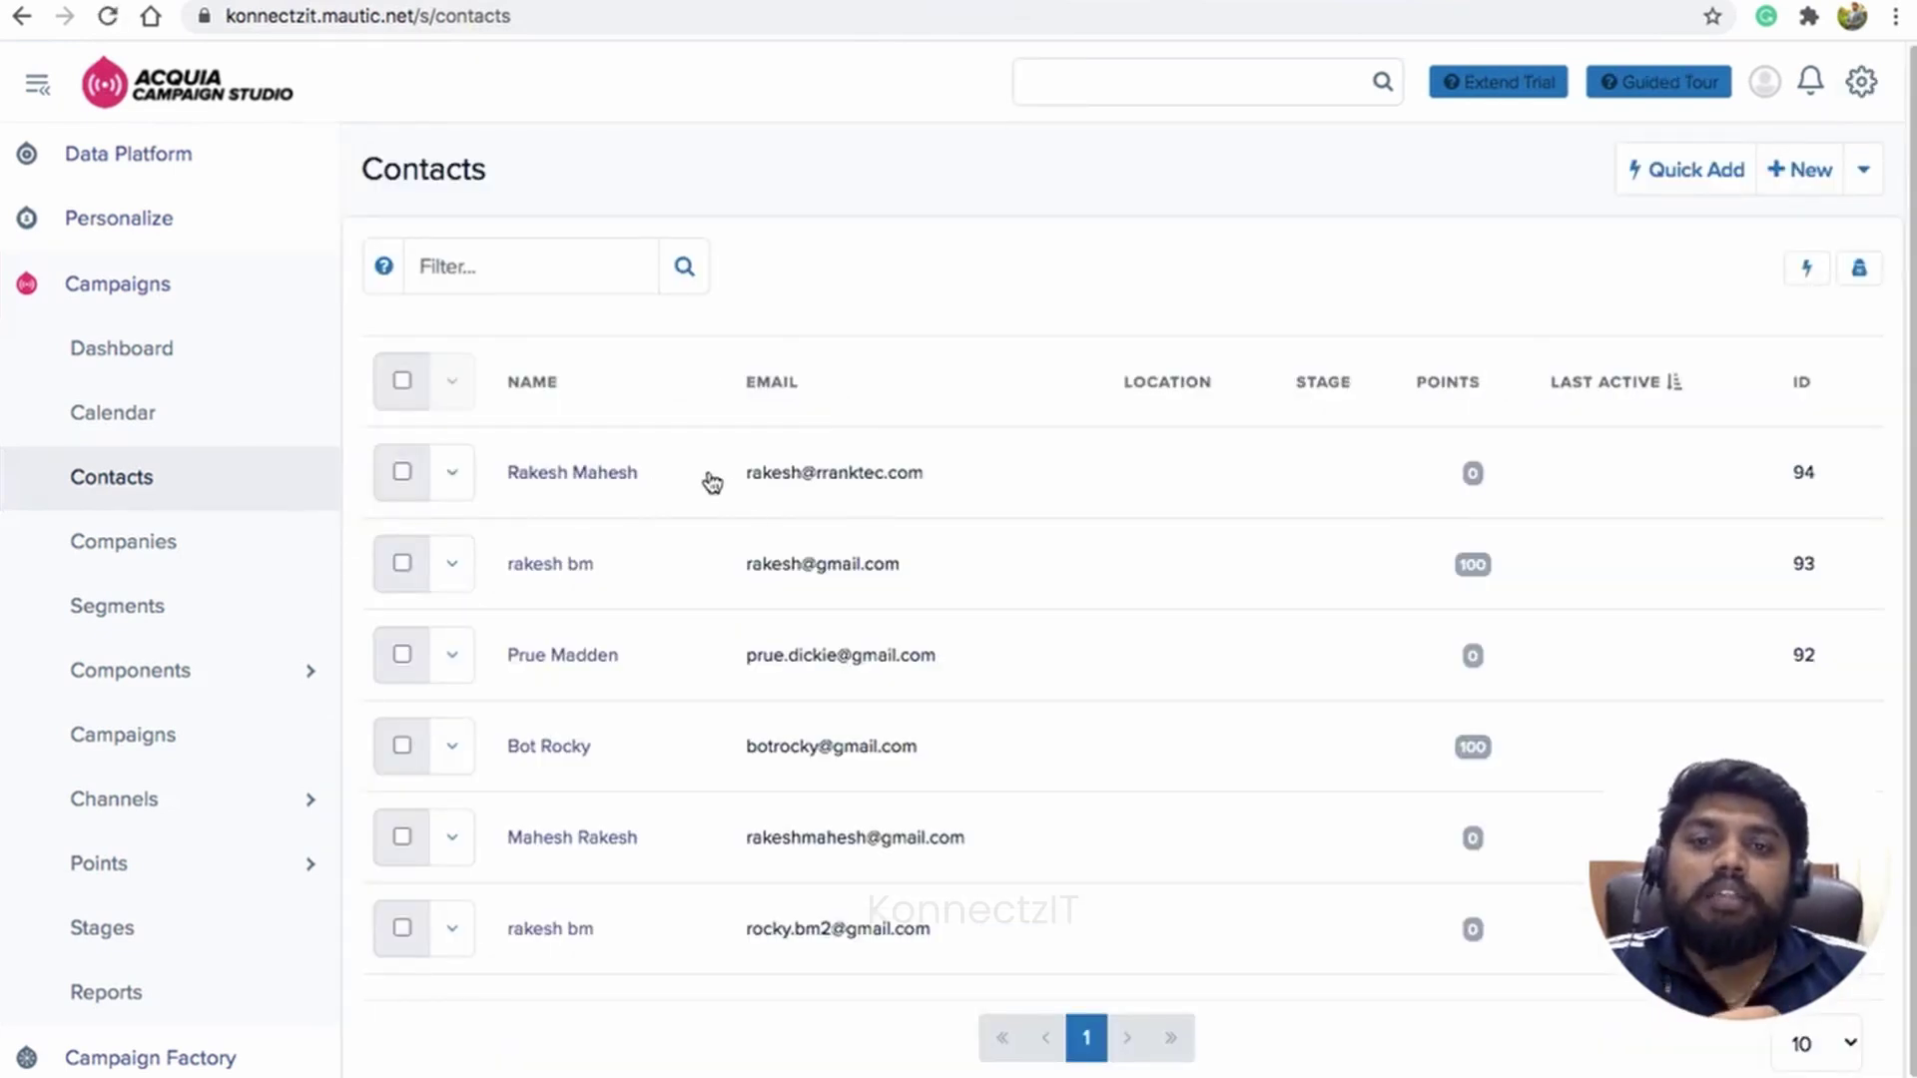
Step: Open the newly created contact's record to check its history, then return to KonnectzIT
{"action": "triple_click", "coordinate": [791, 483]}
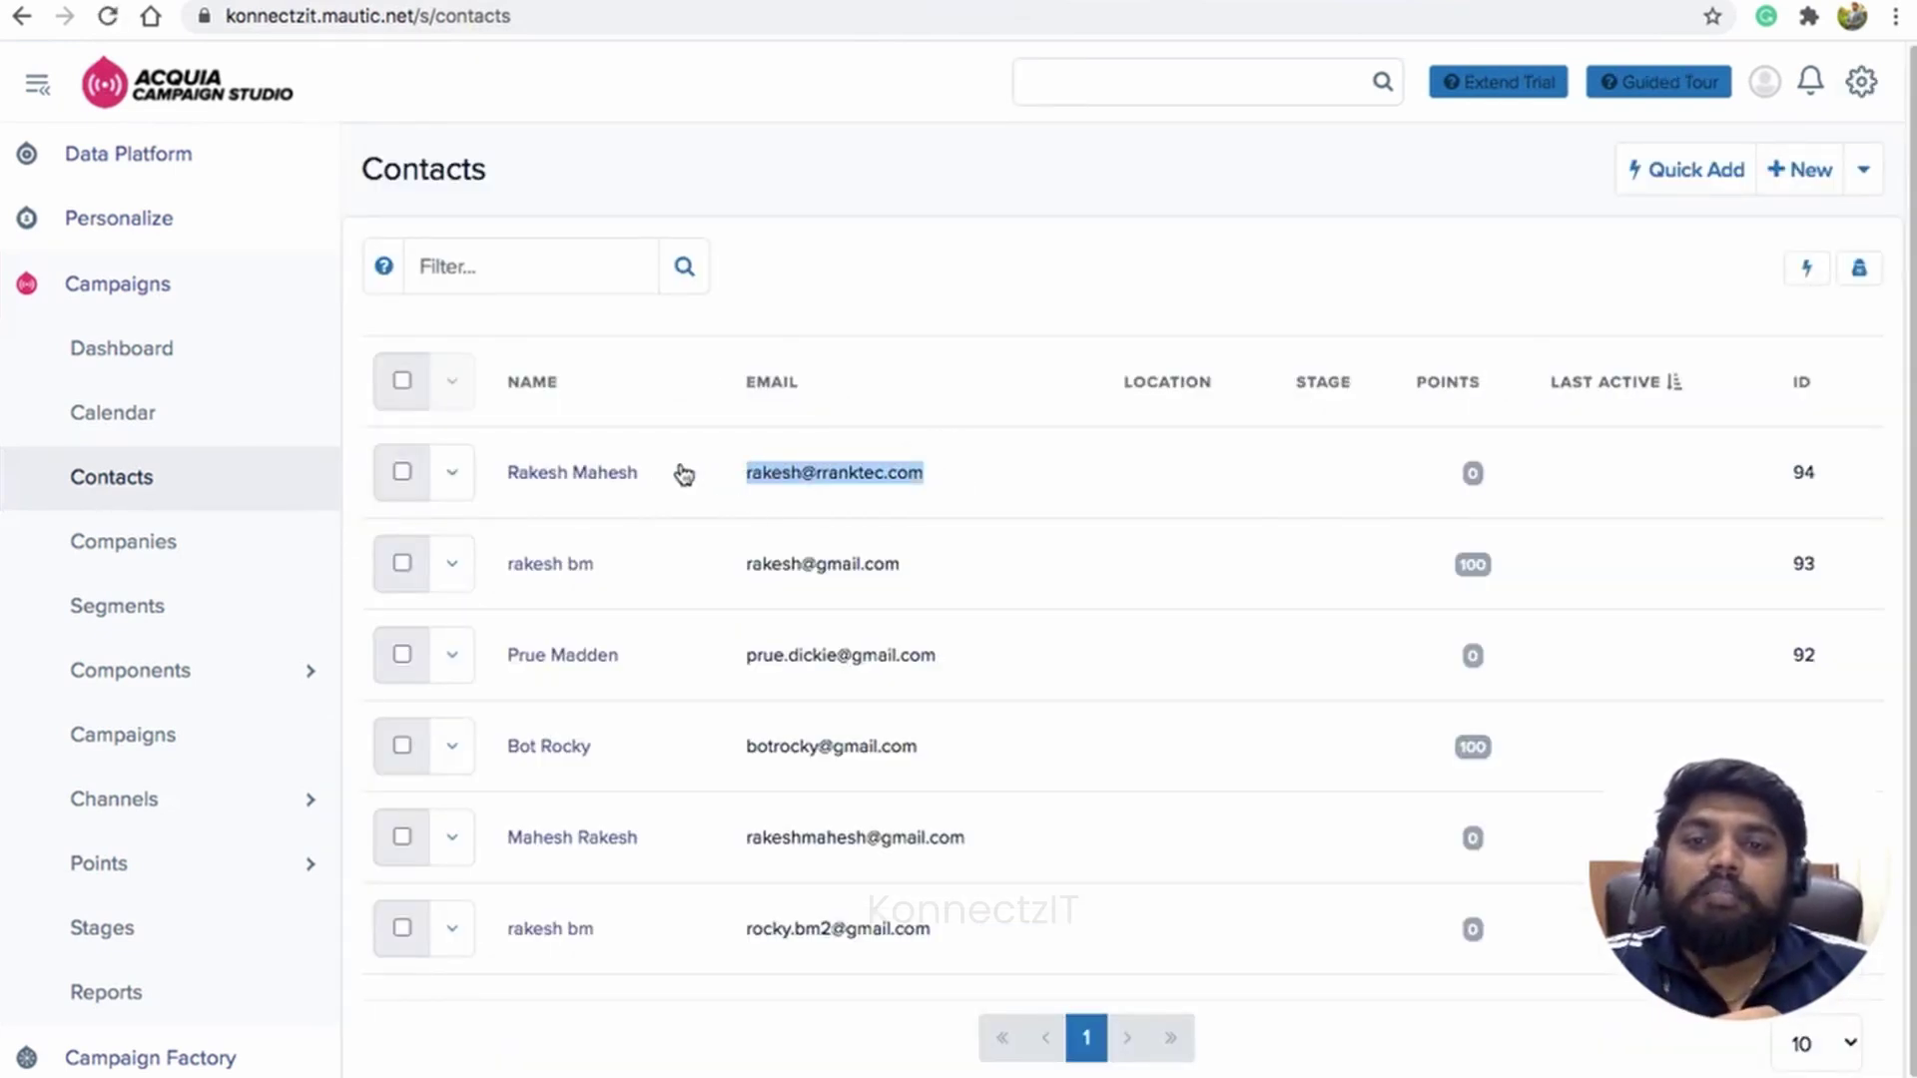
{"action": "left_click", "coordinate": [560, 470]}
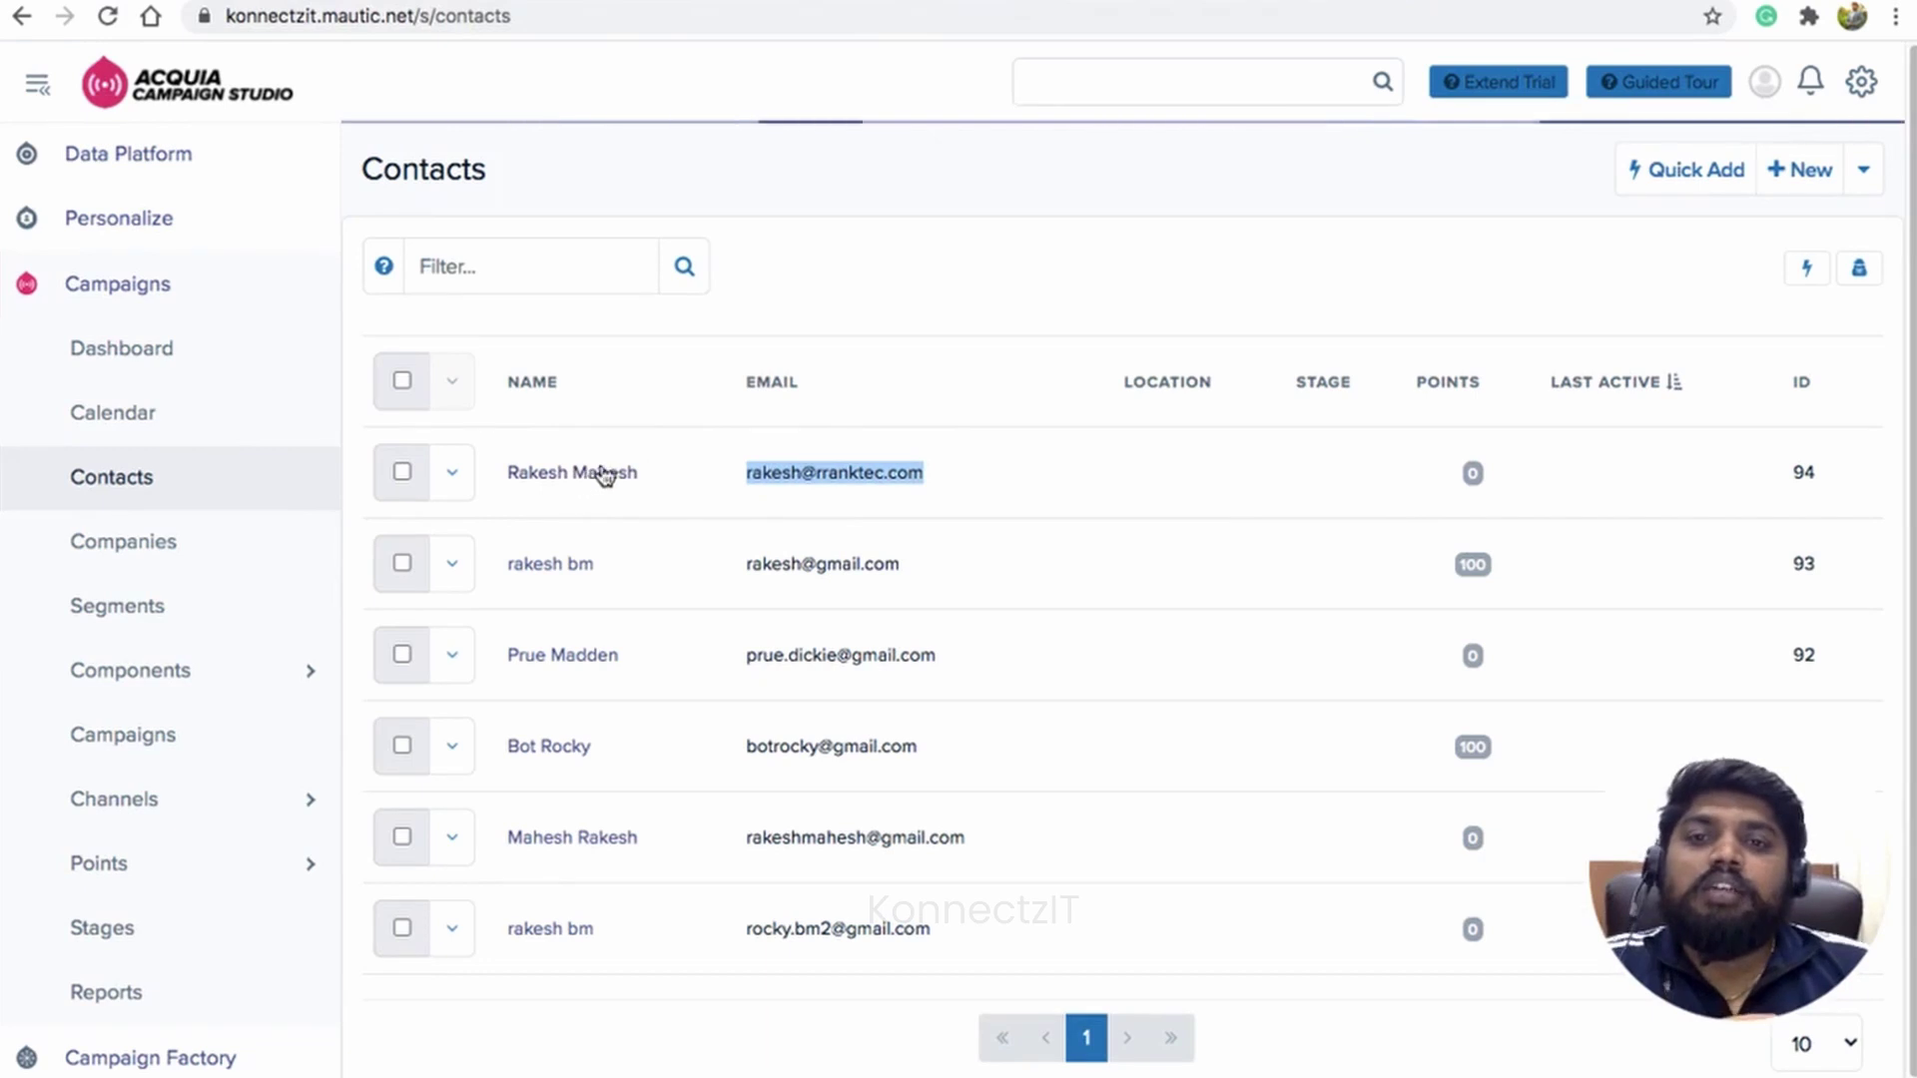
{"action": "scroll", "coordinate": [876, 689], "scroll_direction": "down", "scroll_amount": 1}
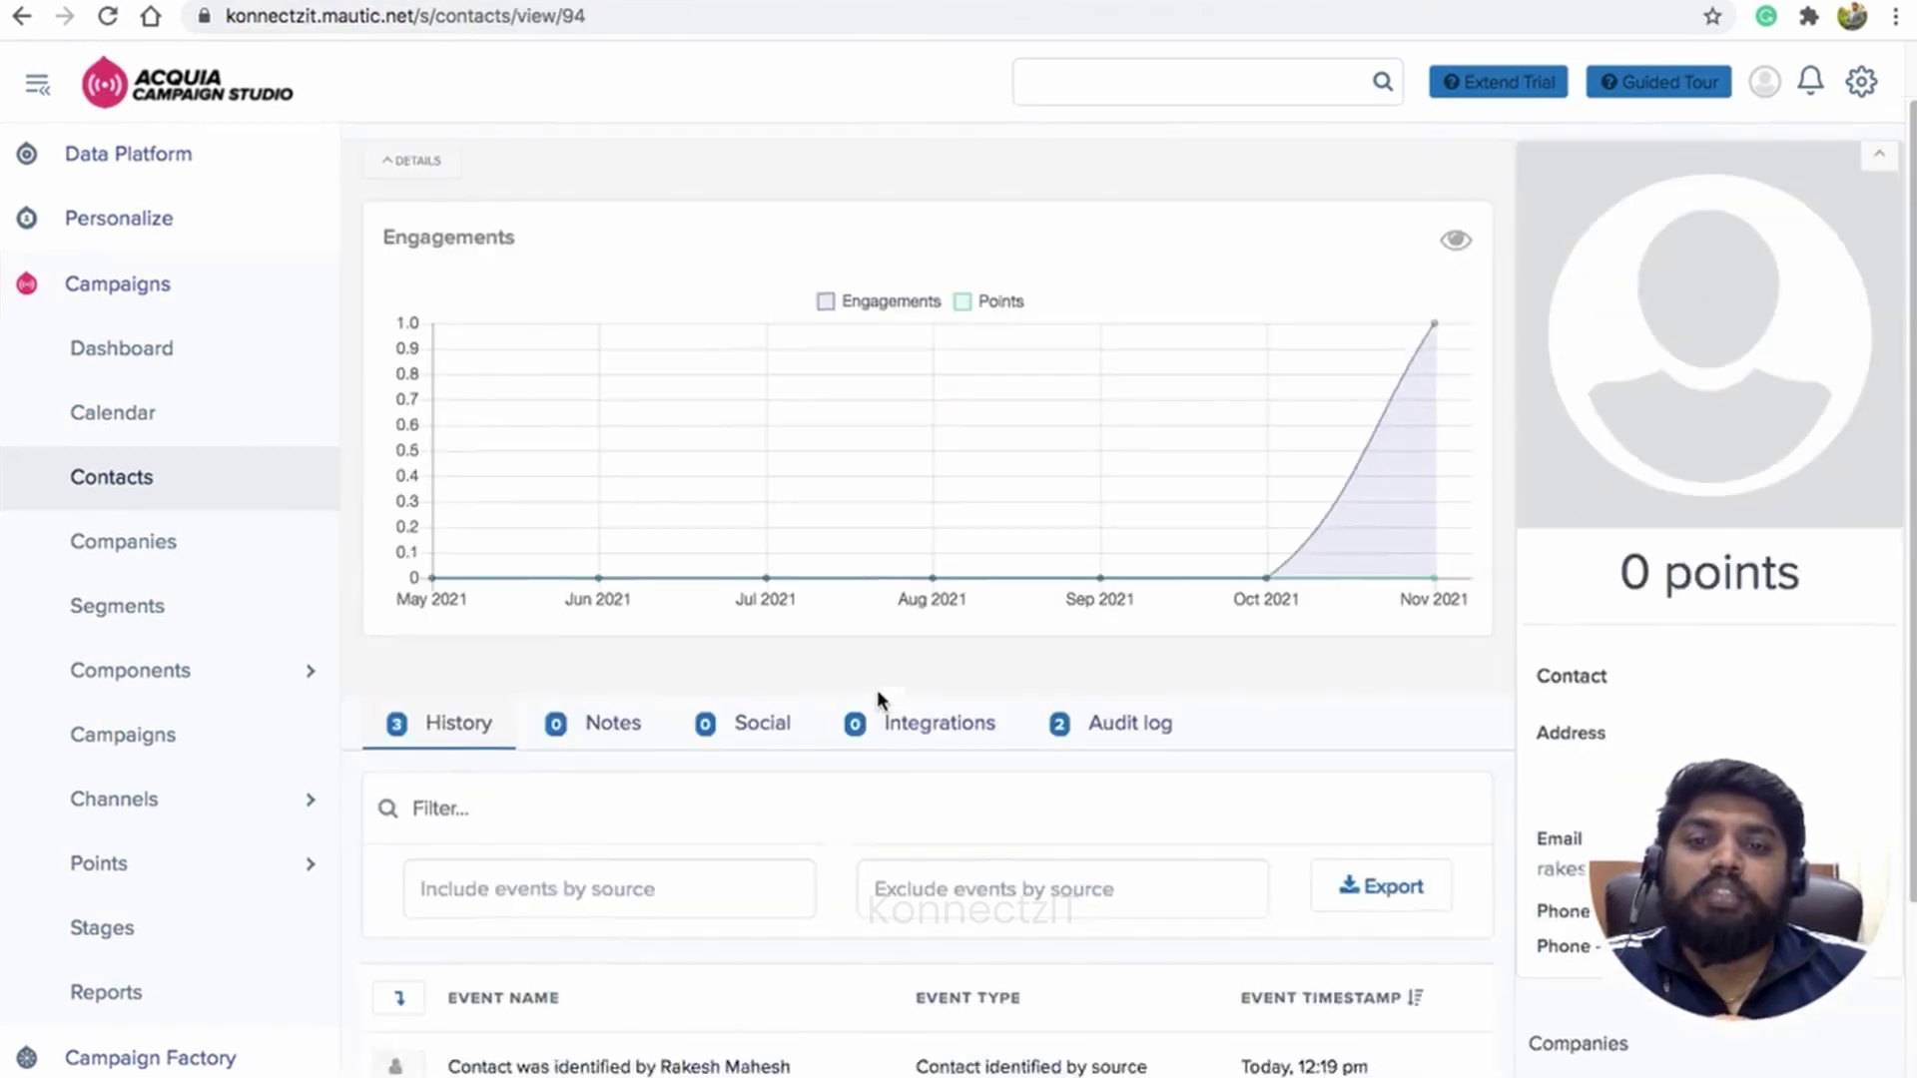
{"action": "scroll", "coordinate": [876, 689], "scroll_direction": "down", "scroll_amount": 3}
{"action": "left_click_drag", "start_coordinate": [471, 747], "coordinate": [738, 747]}
{"action": "left_click", "coordinate": [856, 764]}
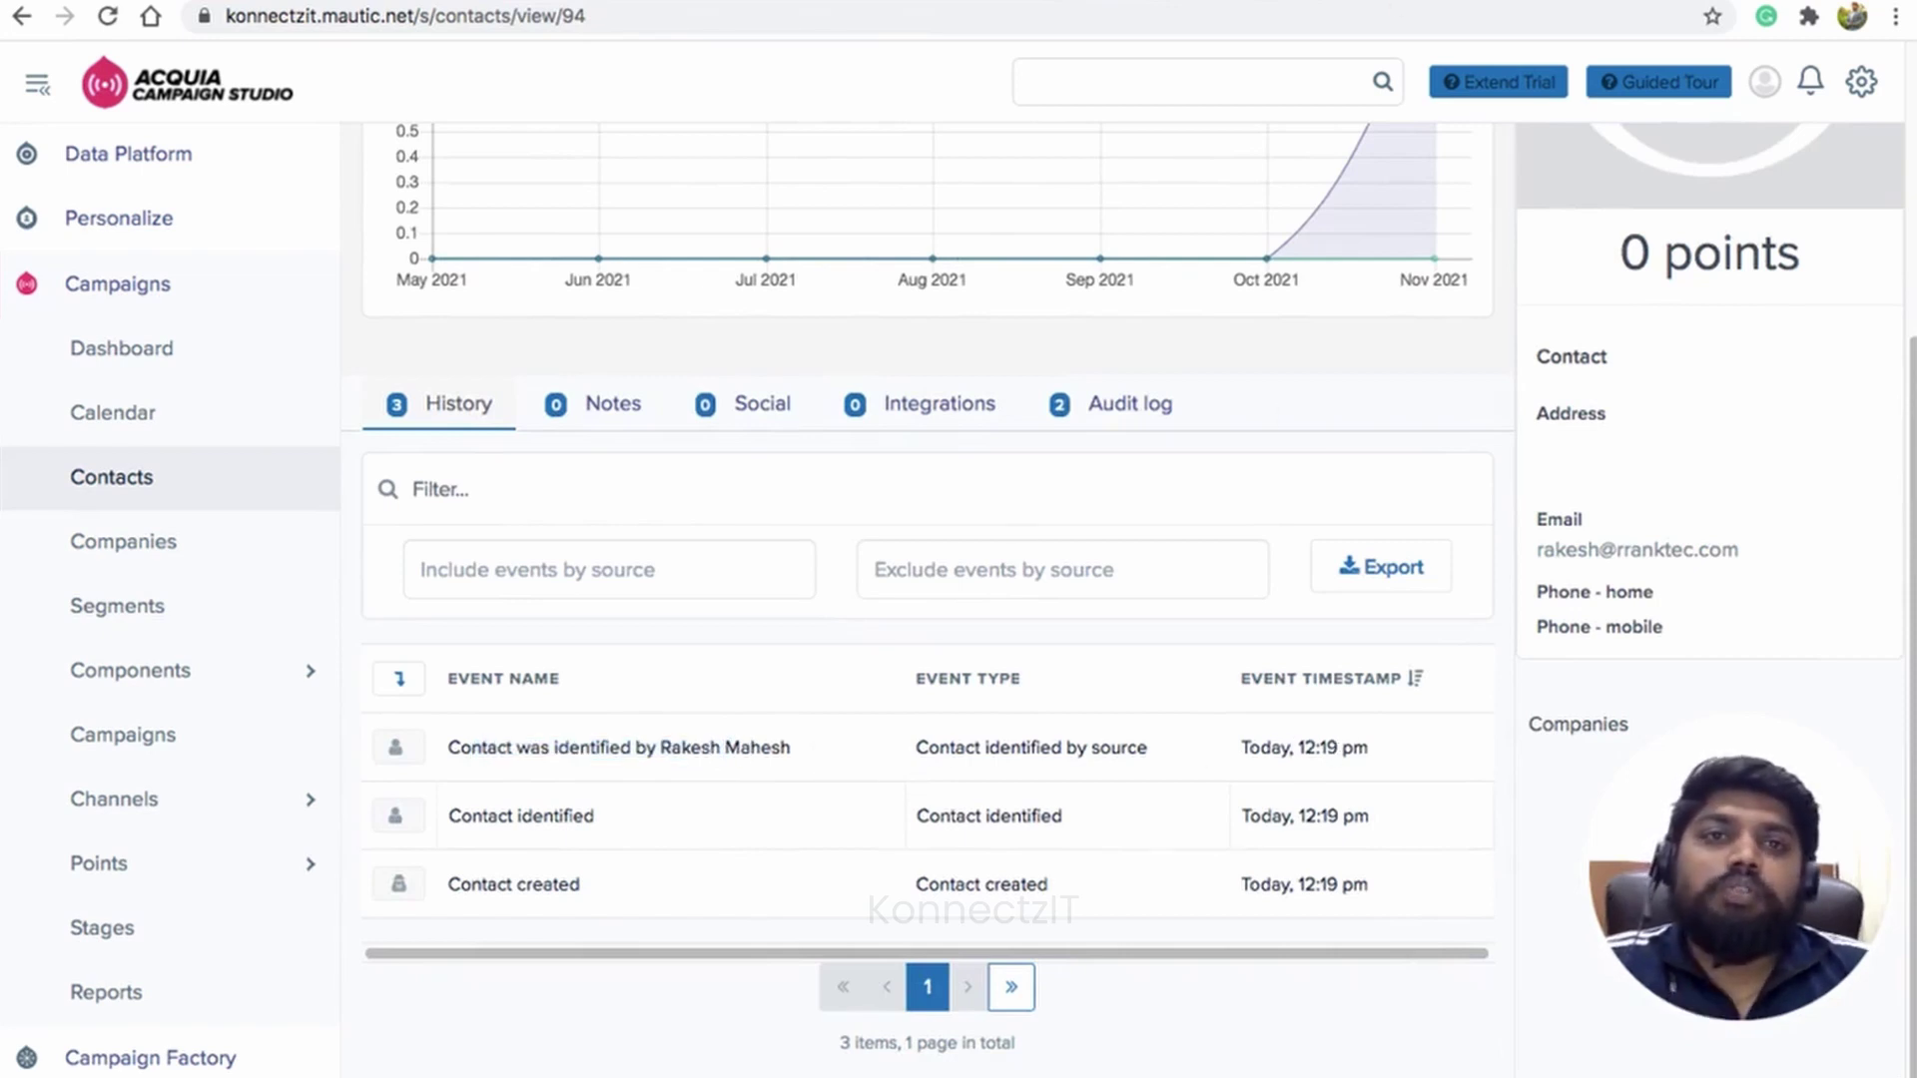
{"action": "key", "text": "ctrl+shift+Tab"}
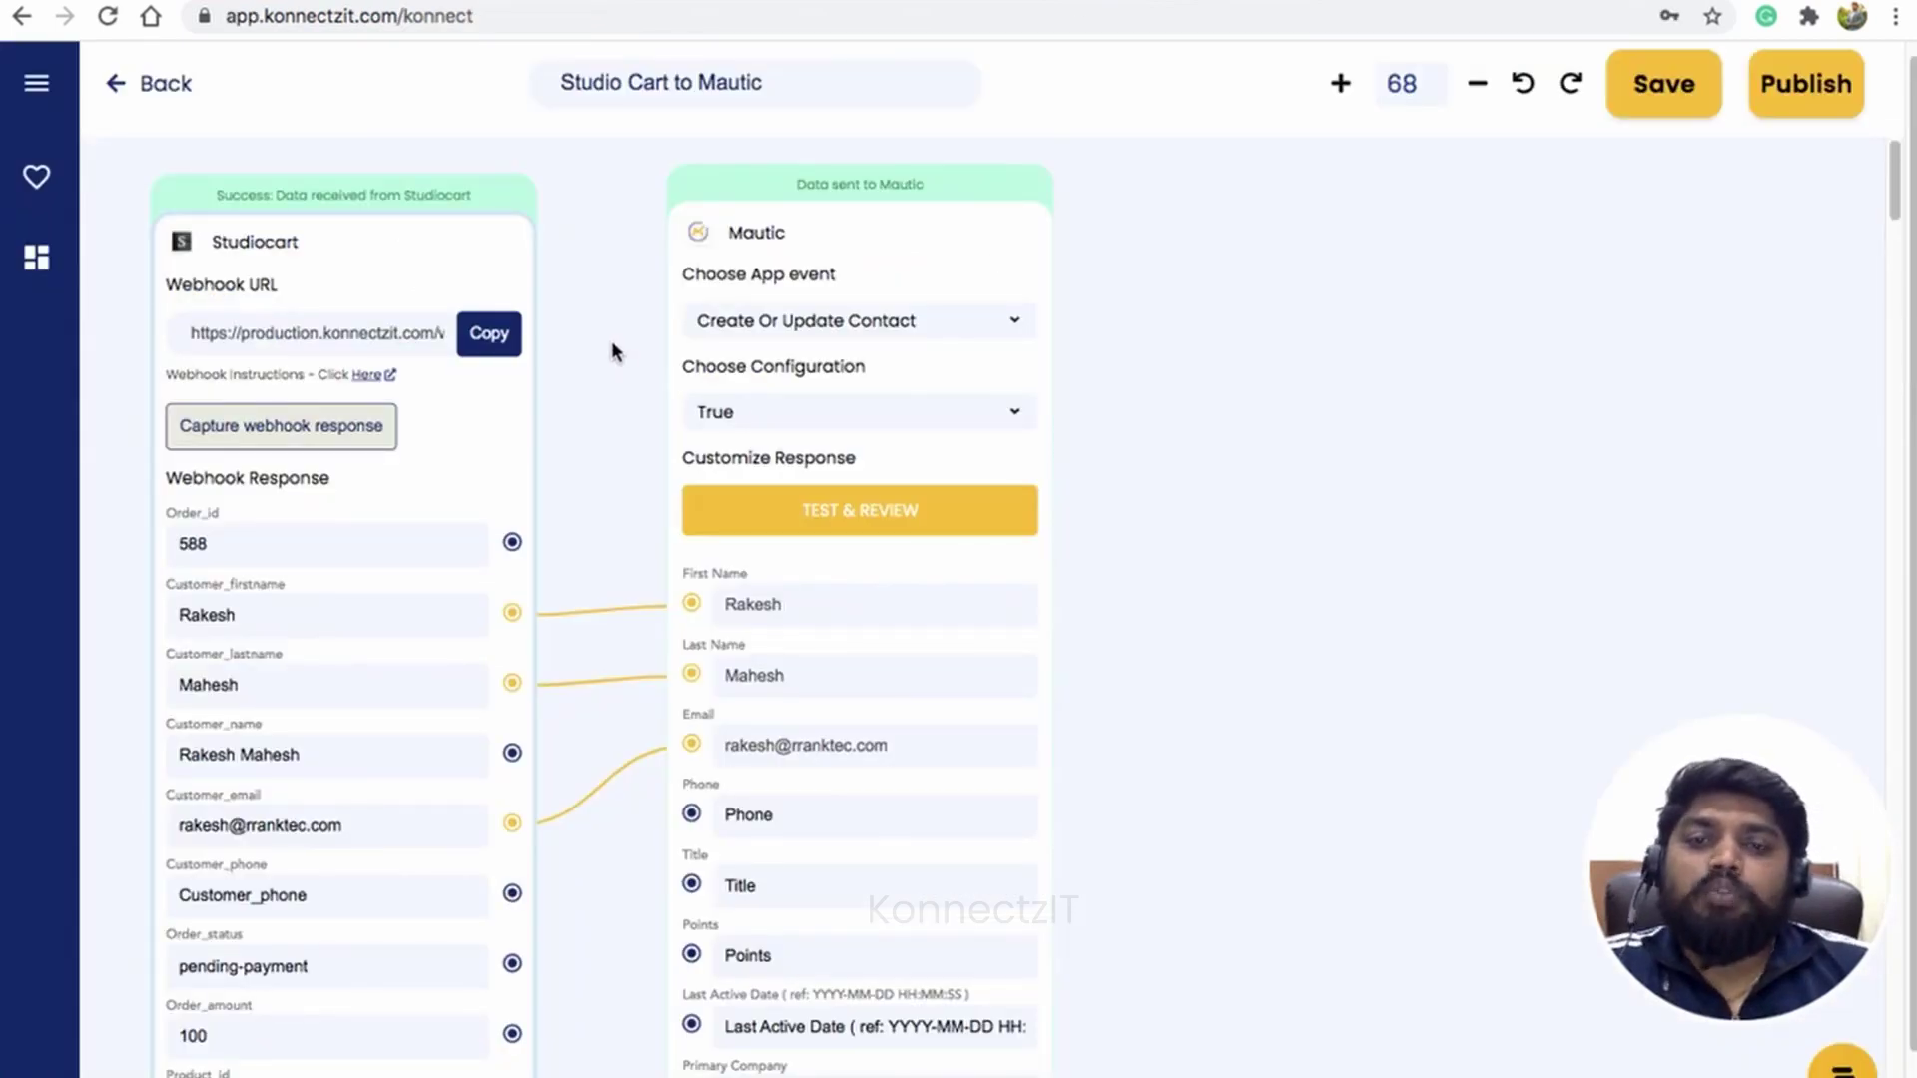
{"action": "scroll", "coordinate": [612, 351], "scroll_direction": "down", "scroll_amount": 2}
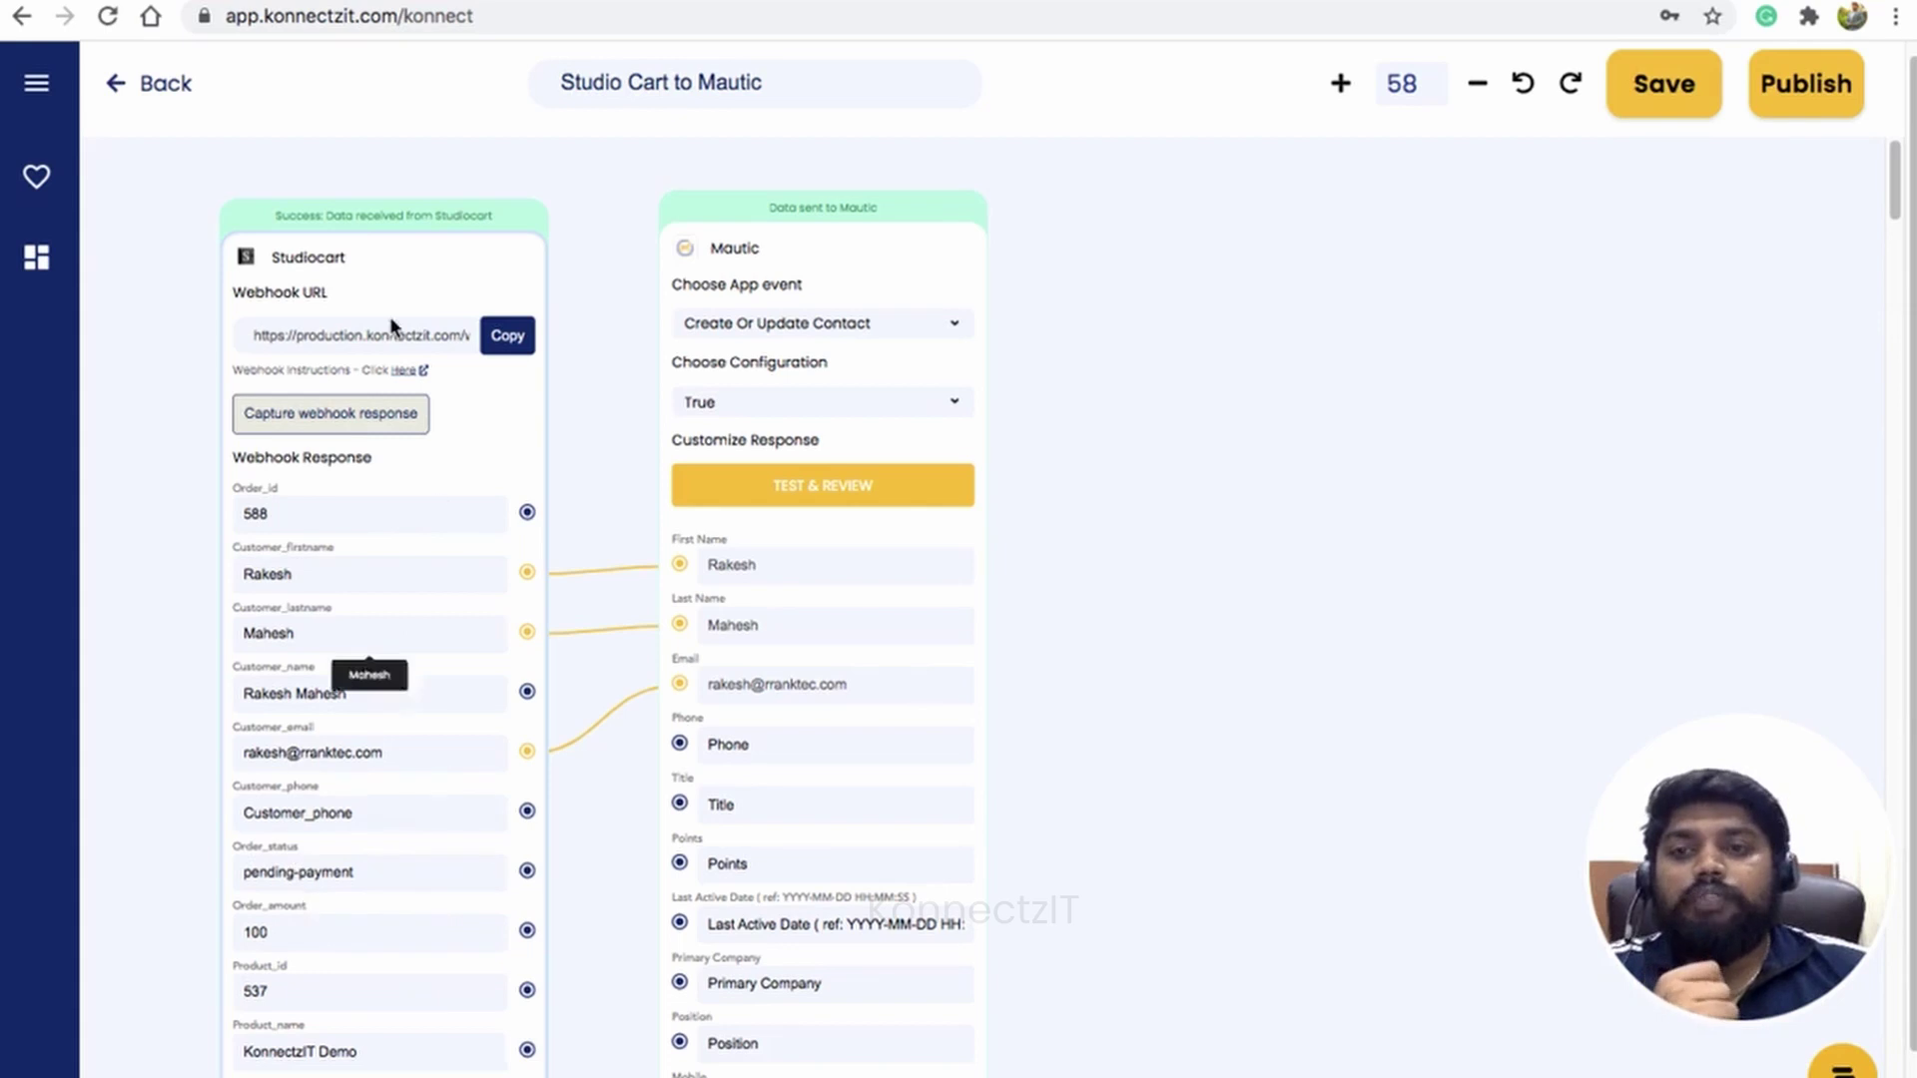
Step: Add a Condition step to the canvas beside the Mautic card
{"action": "left_click", "coordinate": [38, 90]}
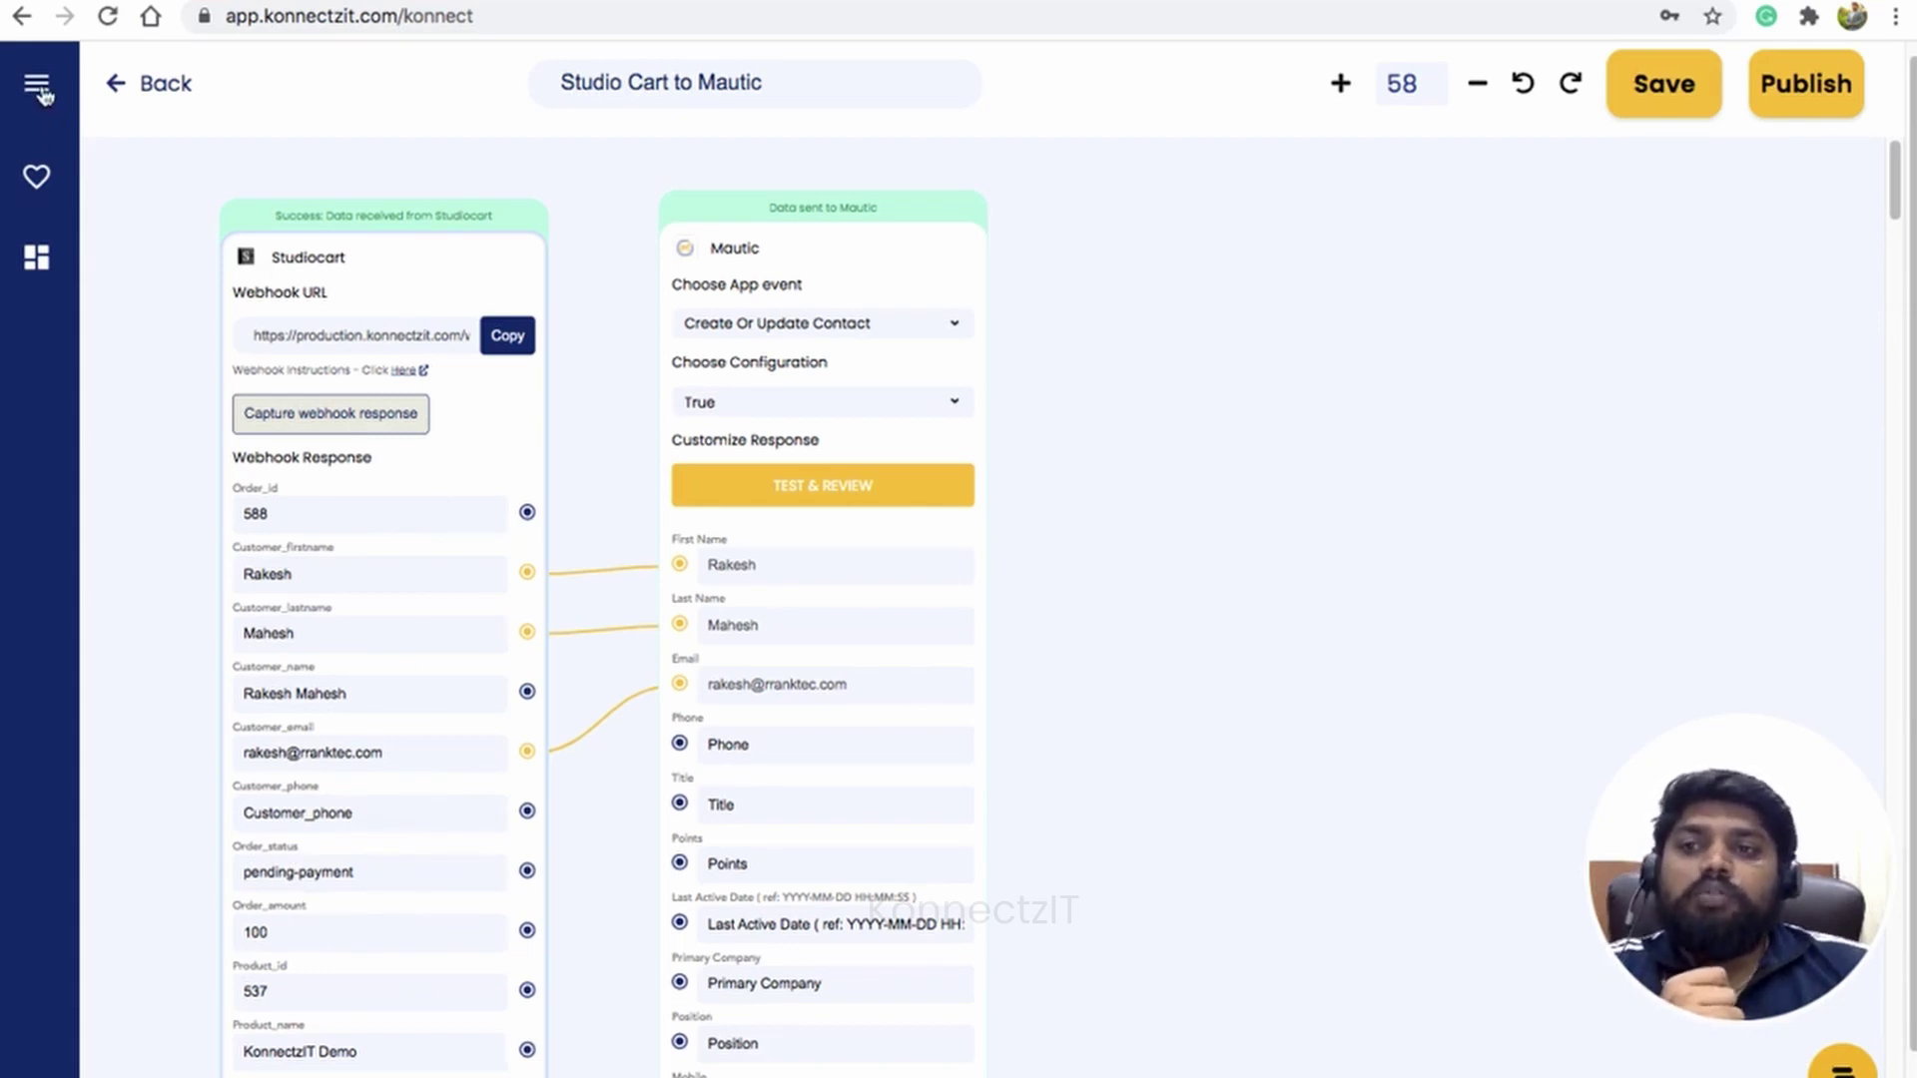
{"action": "left_click_drag", "start_coordinate": [332, 1069], "coordinate": [1033, 374]}
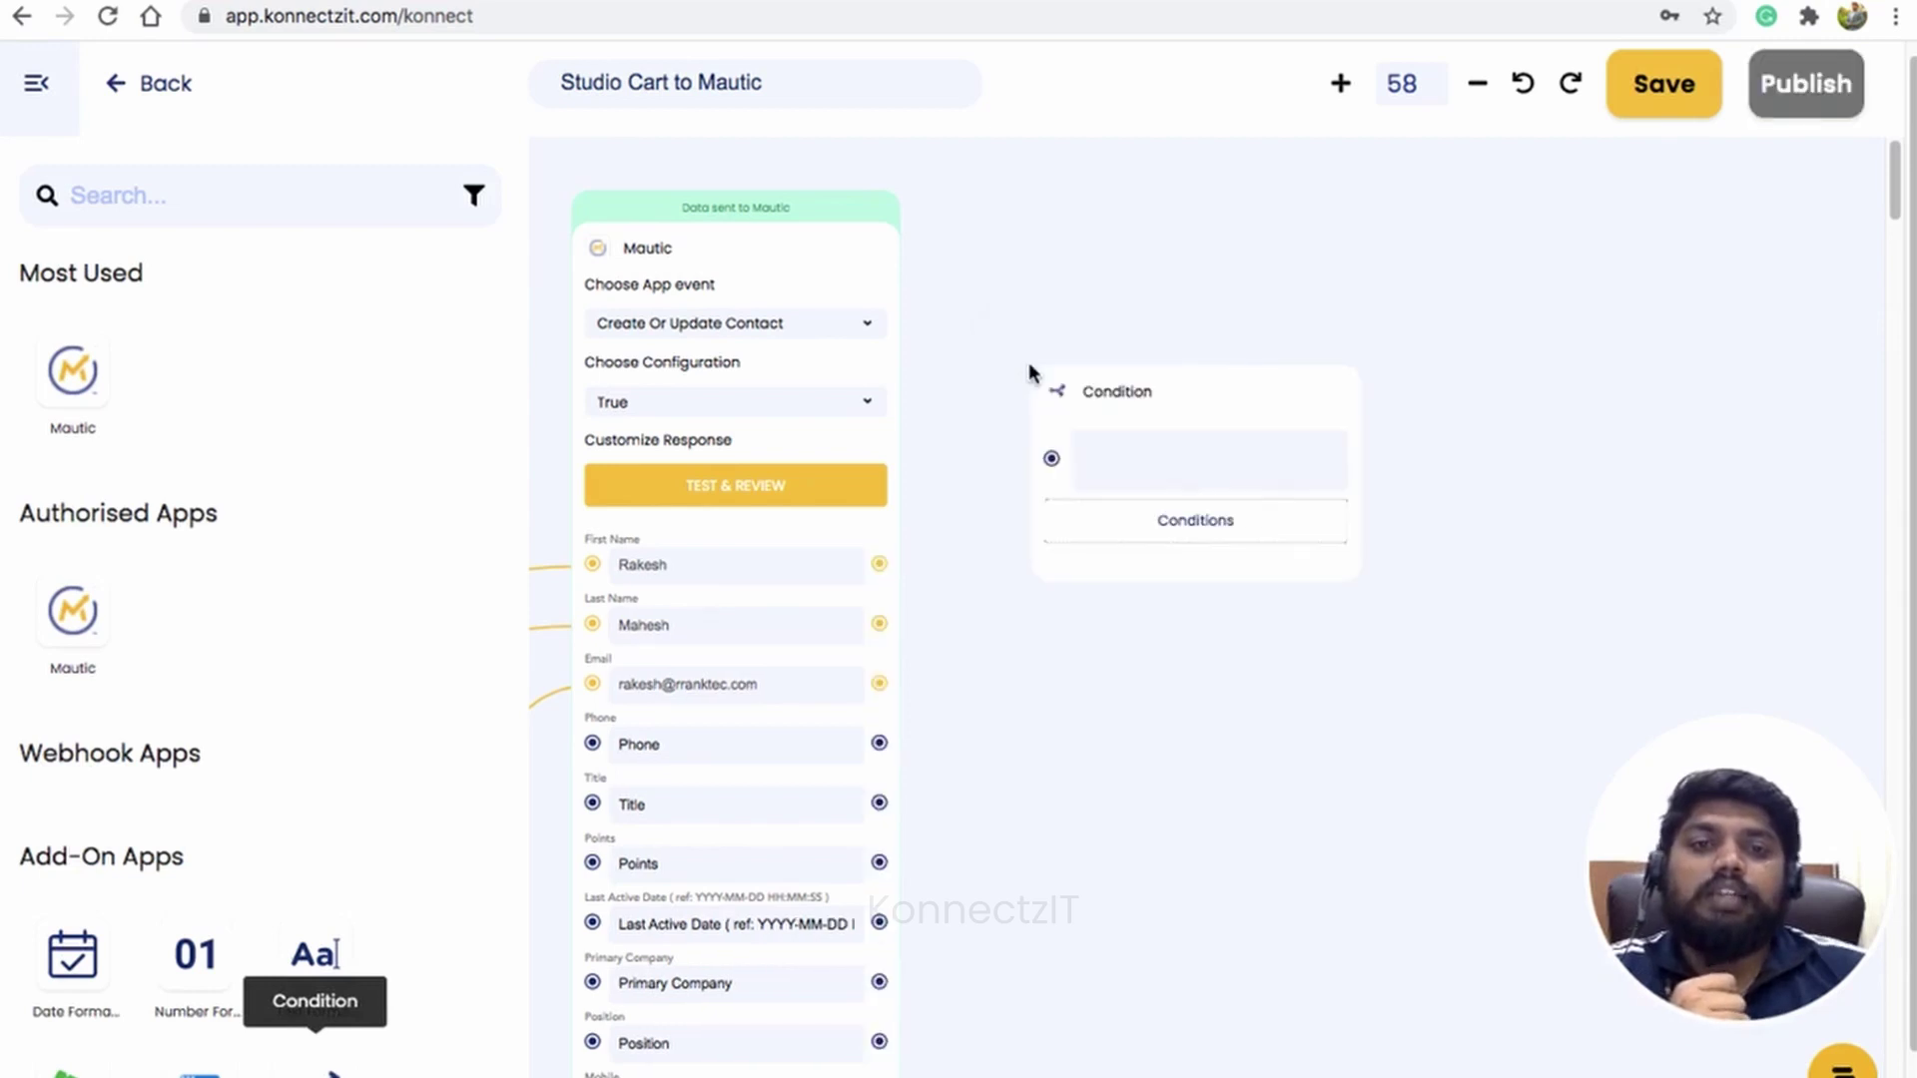
{"action": "left_click", "coordinate": [36, 90]}
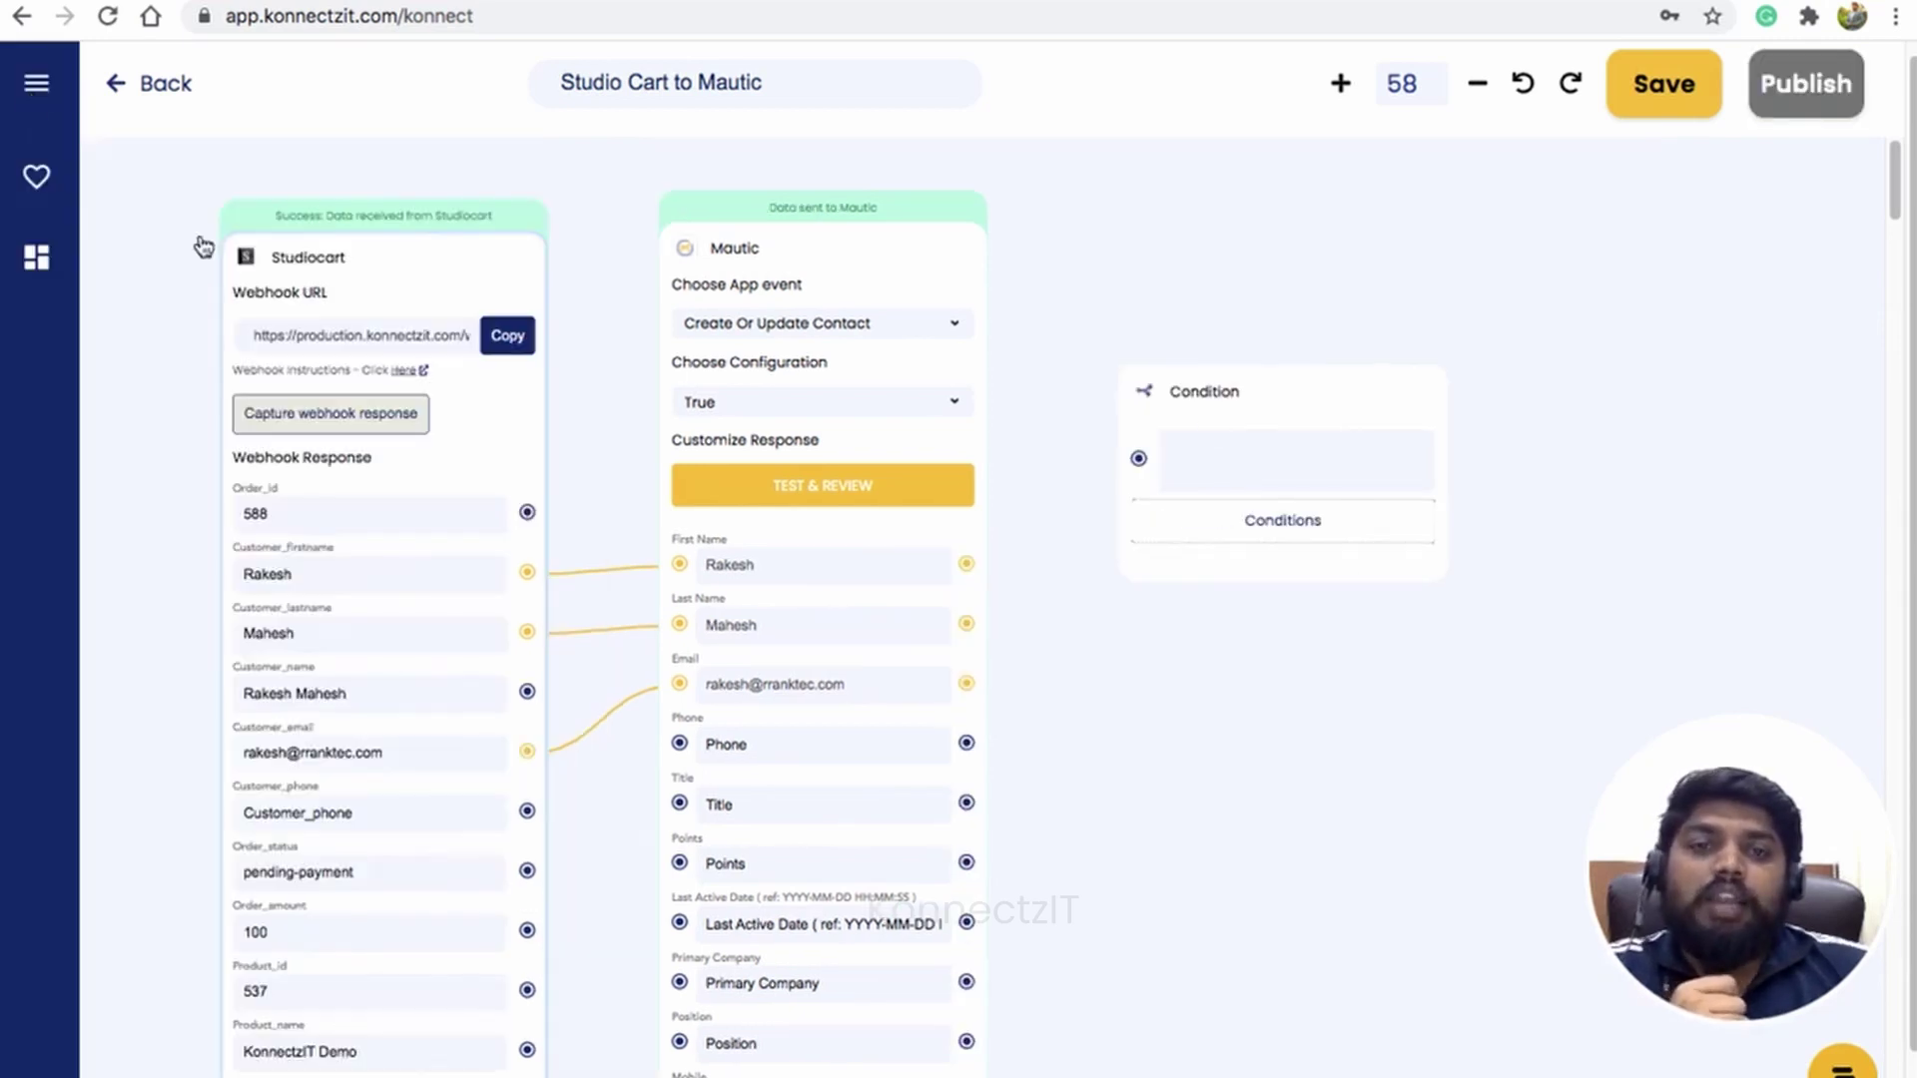
{"action": "left_click_drag", "start_coordinate": [1241, 364], "coordinate": [1226, 299]}
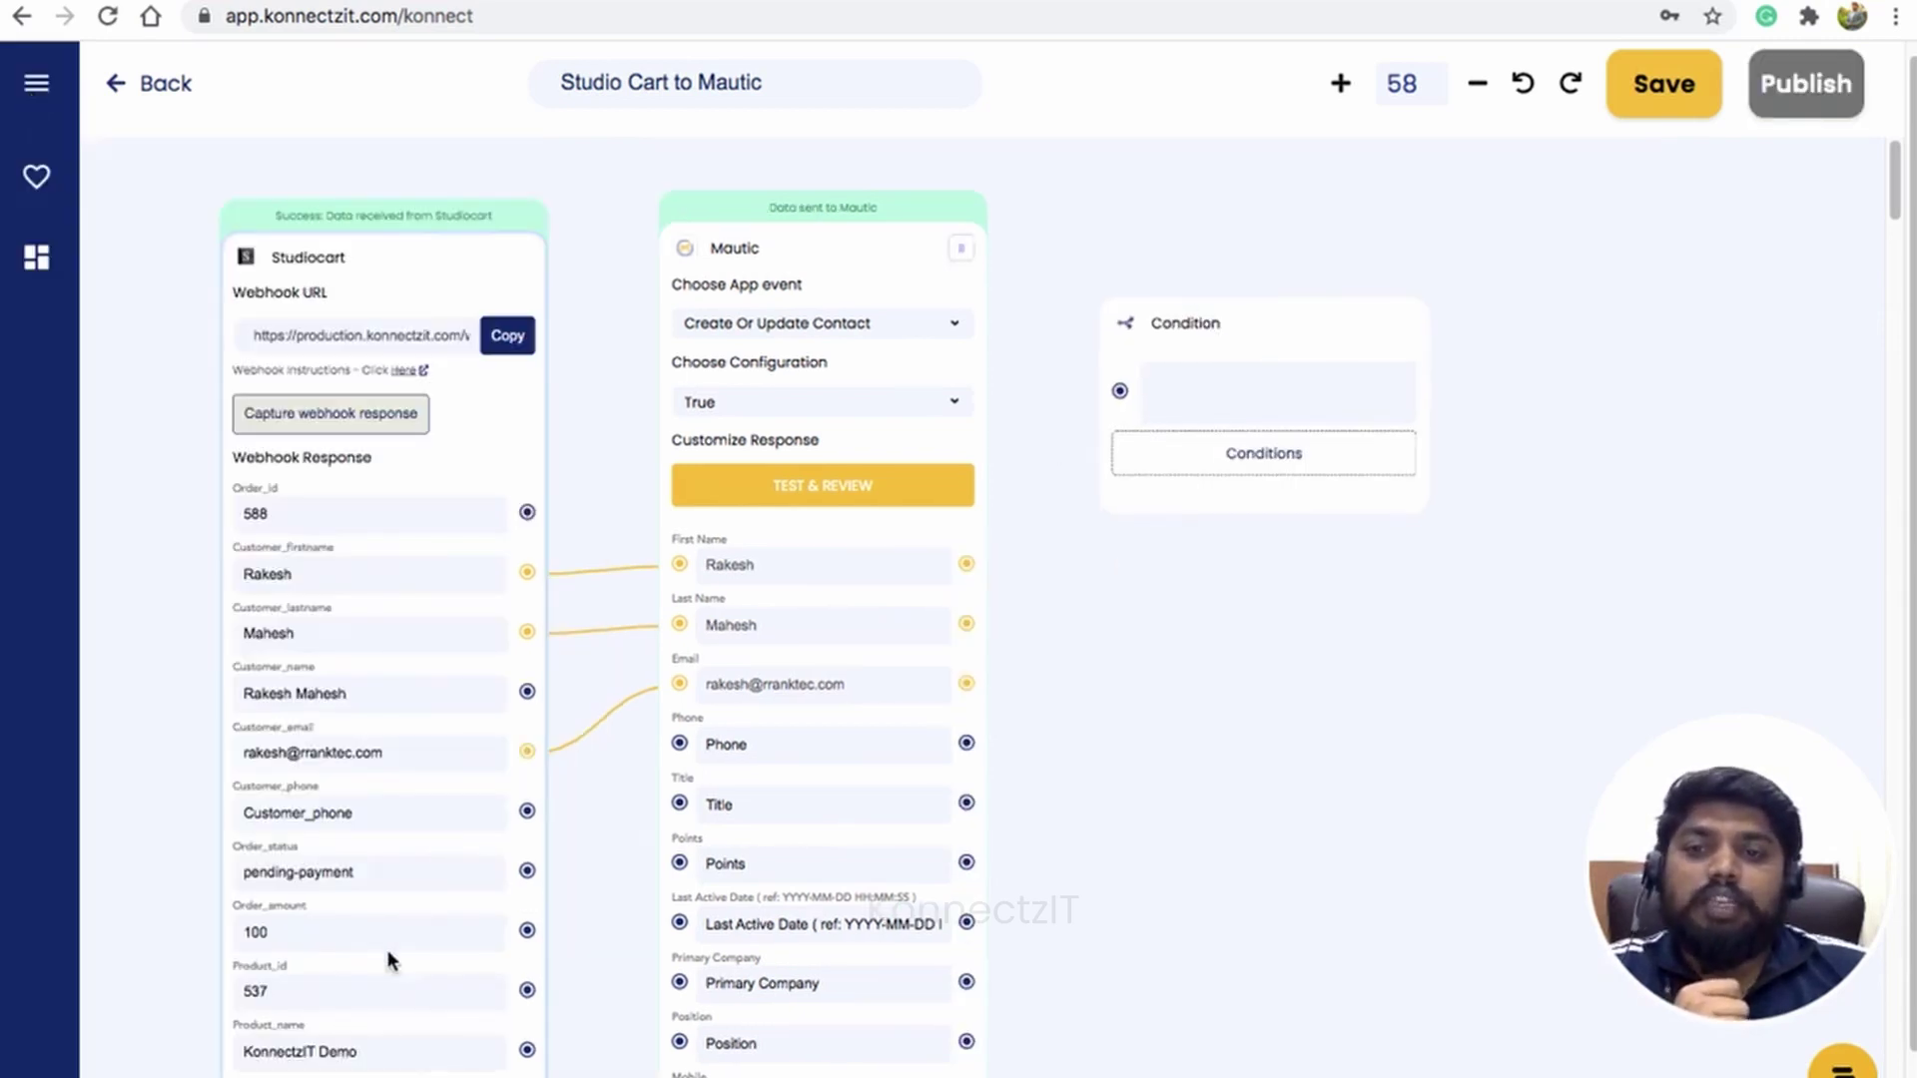
Step: Connect the Studiocart Order_status value to the Condition step and open its Condition 1 editor
{"action": "left_click", "coordinate": [529, 871]}
{"action": "left_click_drag", "start_coordinate": [530, 871], "coordinate": [1117, 395]}
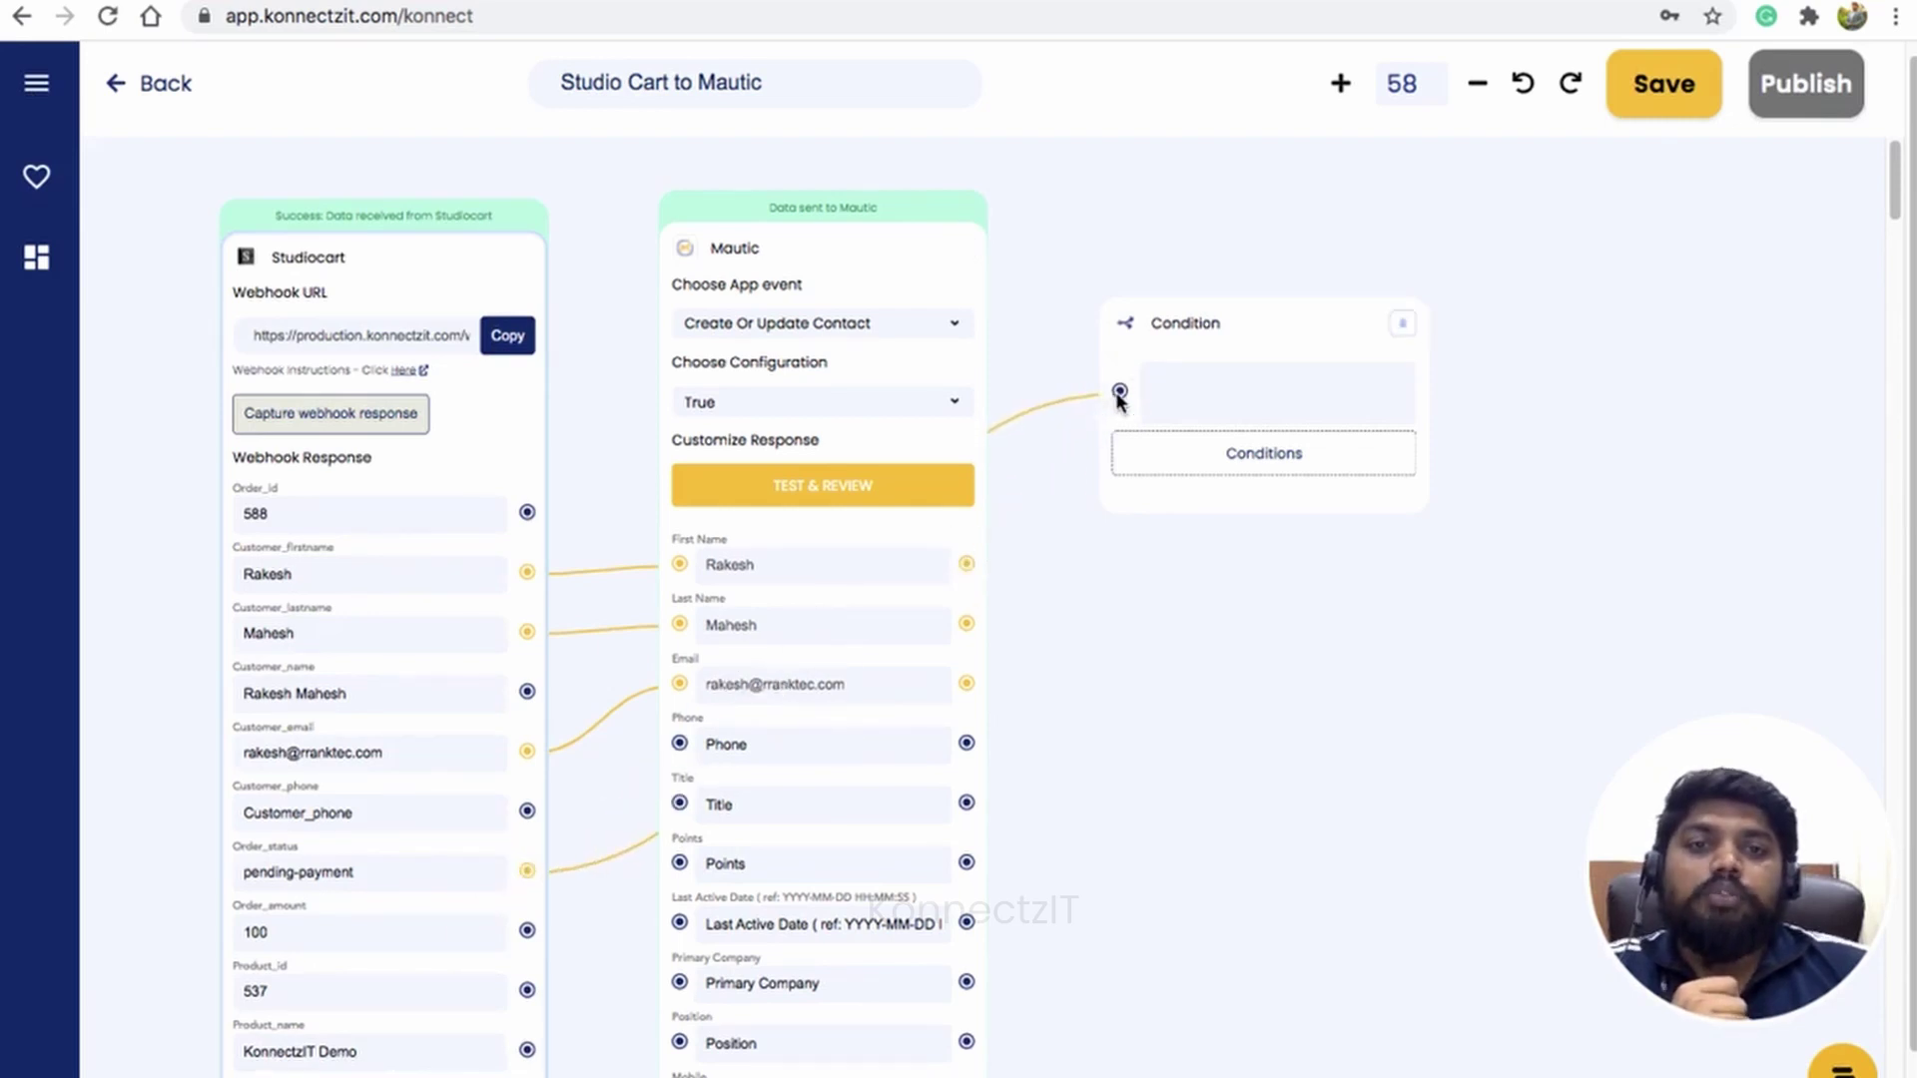
{"action": "left_click_drag", "start_coordinate": [1215, 727], "coordinate": [1157, 739]}
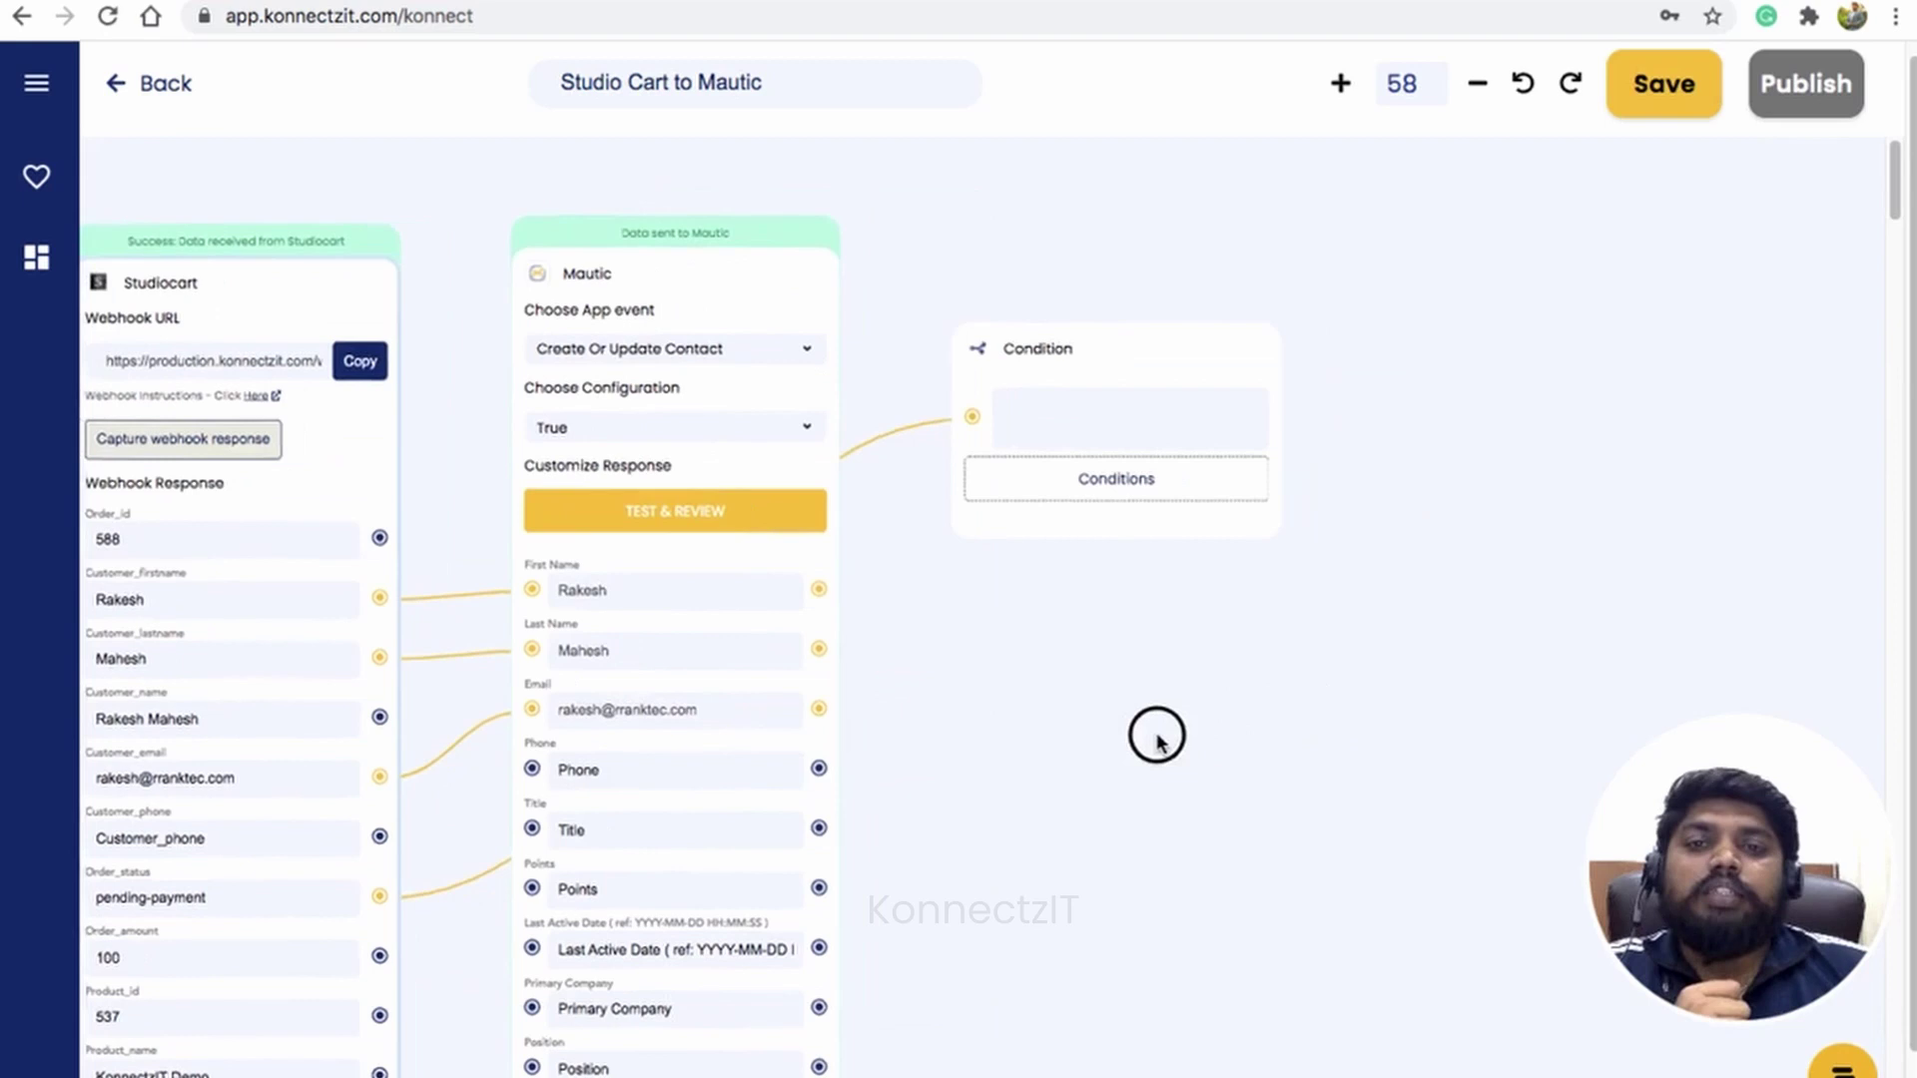
{"action": "left_click", "coordinate": [1103, 483]}
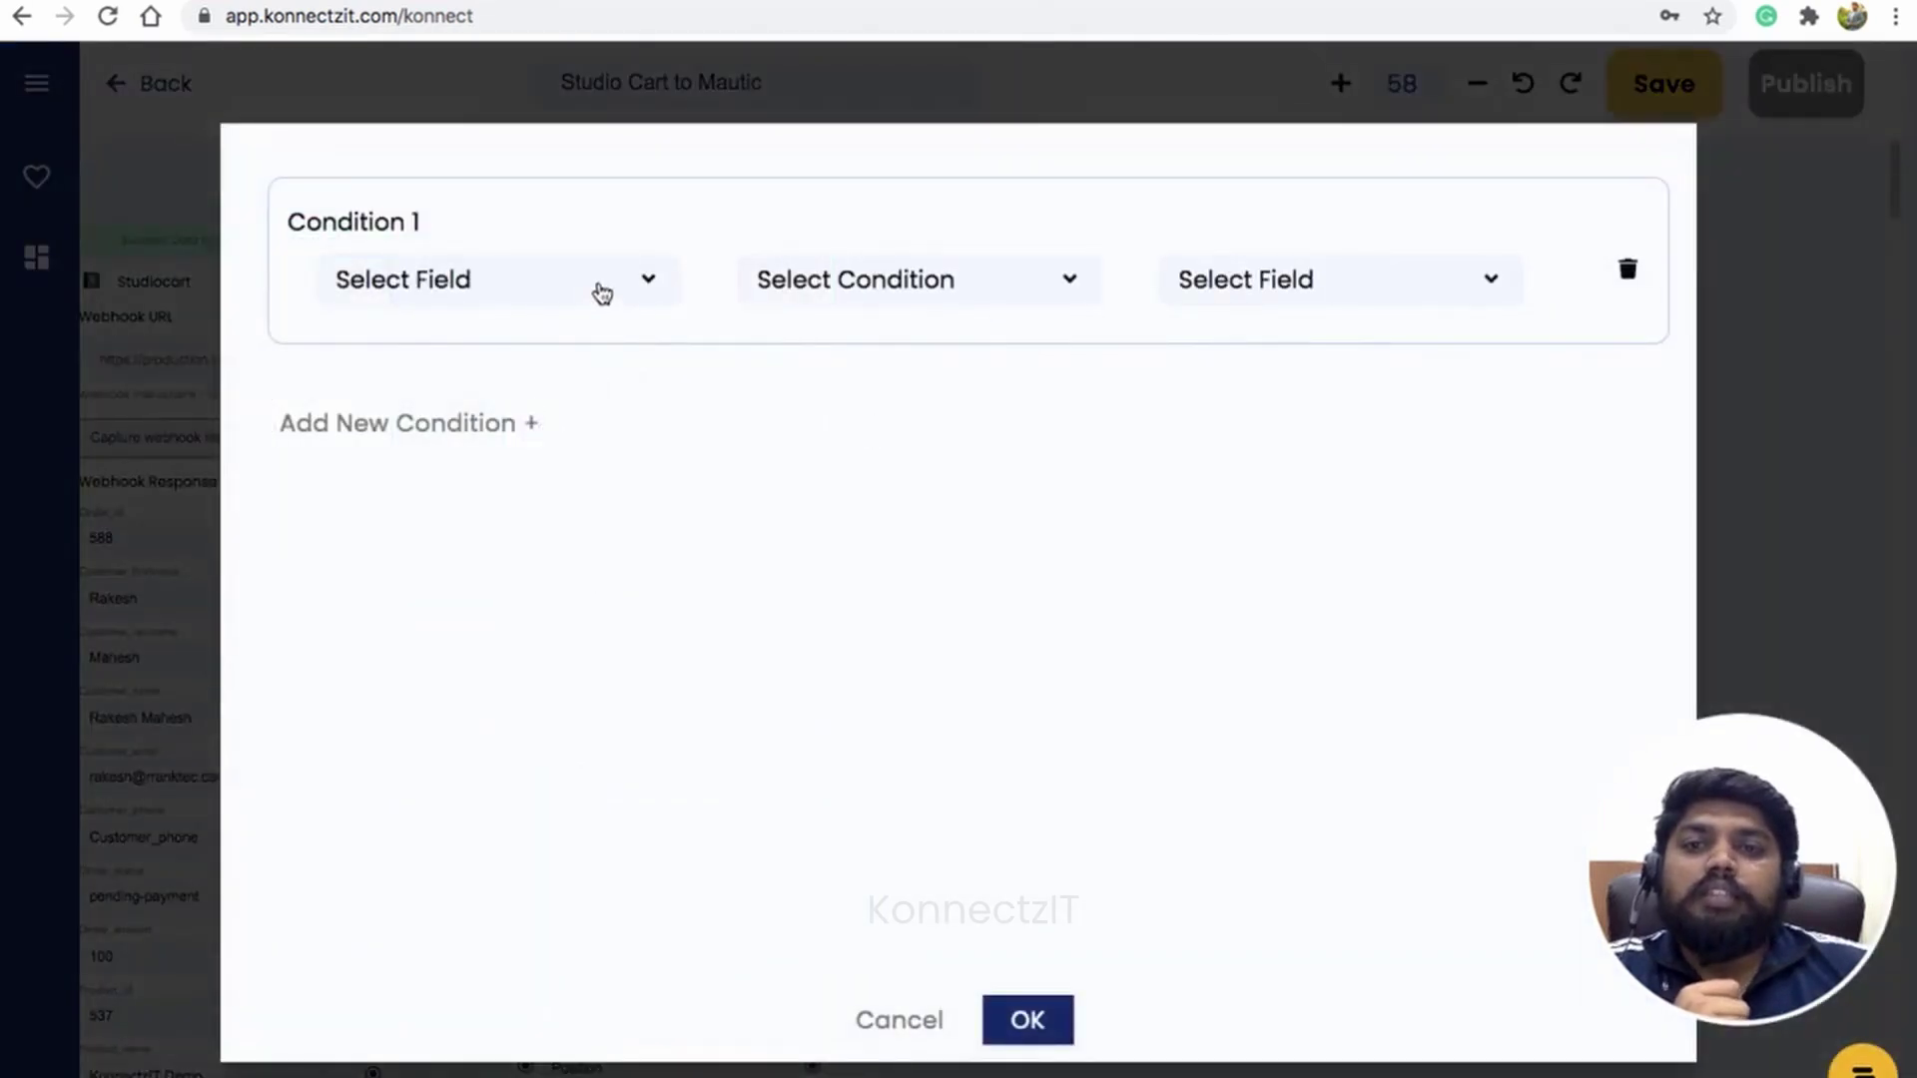
Step: Set the Condition rule to Order_status Equal To 'refunded' and save it
{"action": "left_click", "coordinate": [597, 297]}
{"action": "left_click", "coordinate": [556, 333]}
{"action": "left_click", "coordinate": [867, 272]}
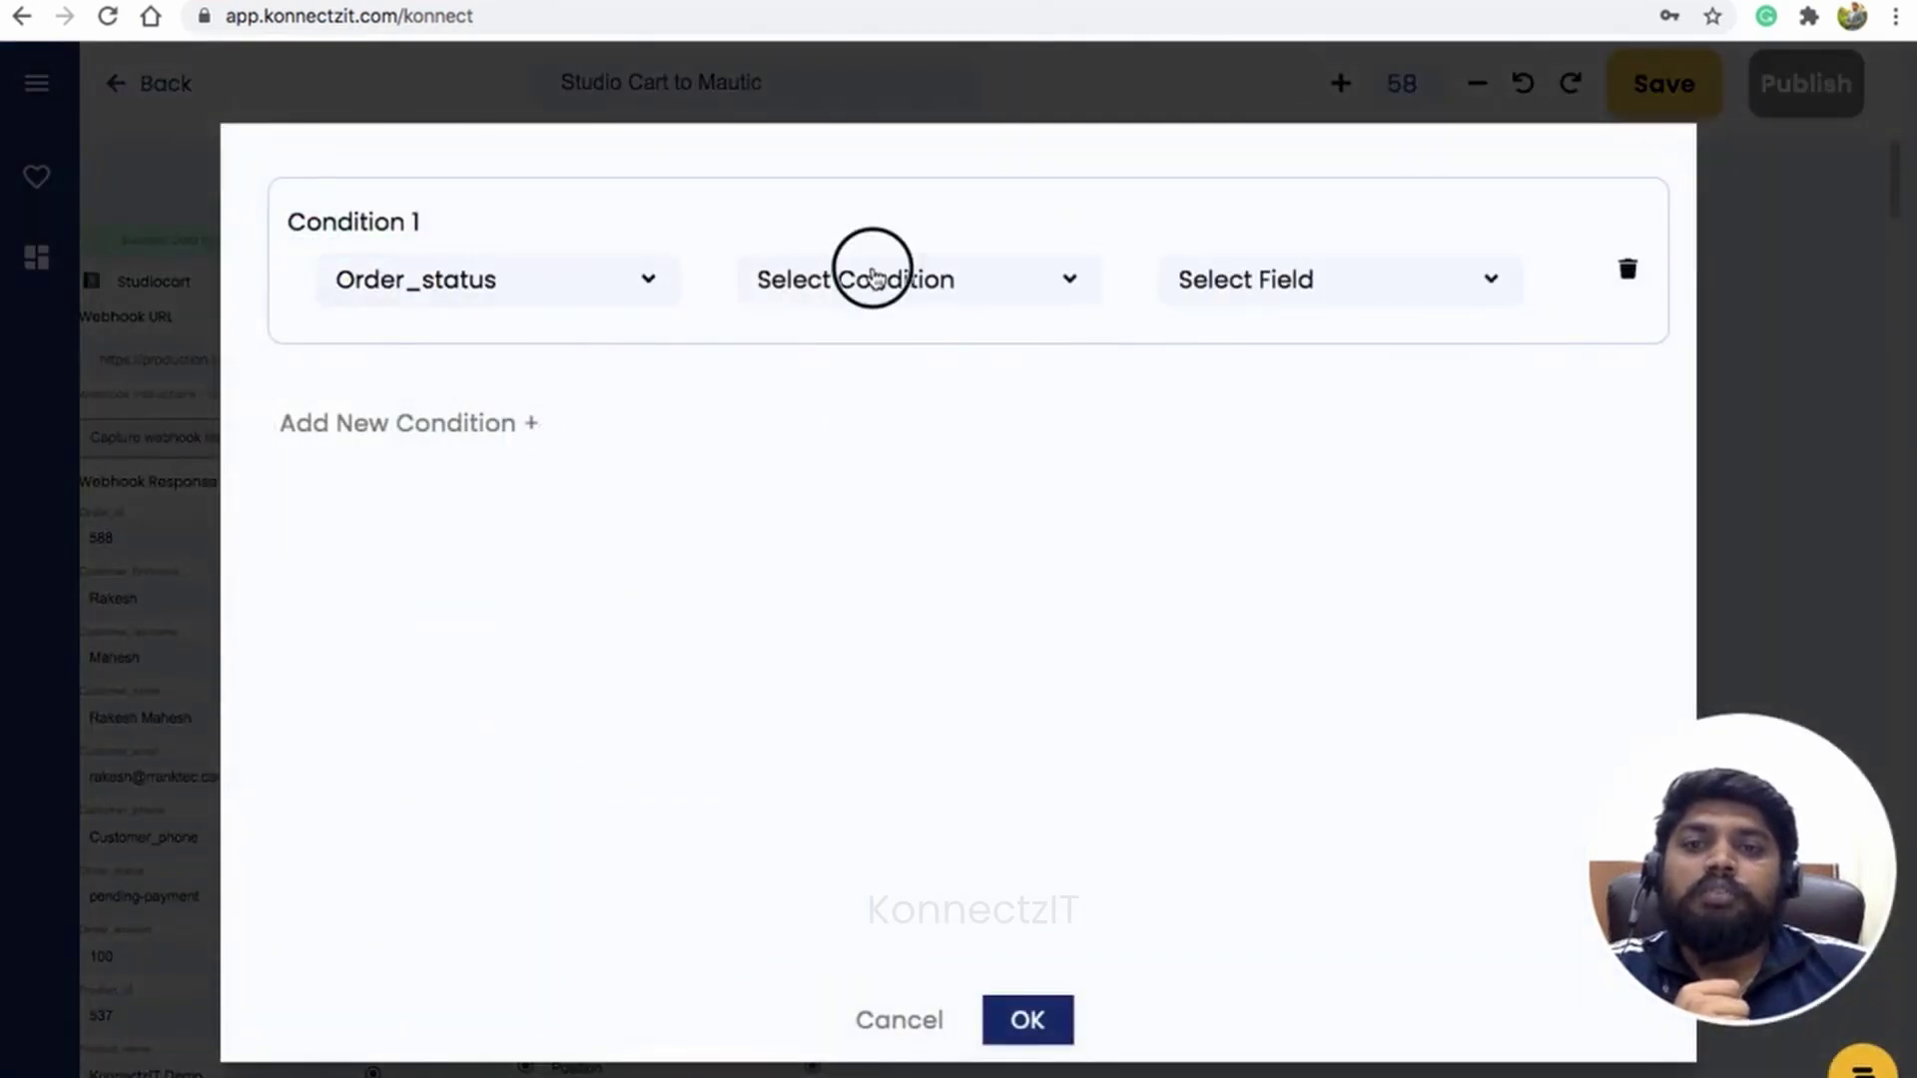
{"action": "scroll", "coordinate": [887, 488], "scroll_direction": "down", "scroll_amount": 2}
{"action": "scroll", "coordinate": [879, 490], "scroll_direction": "down", "scroll_amount": 1}
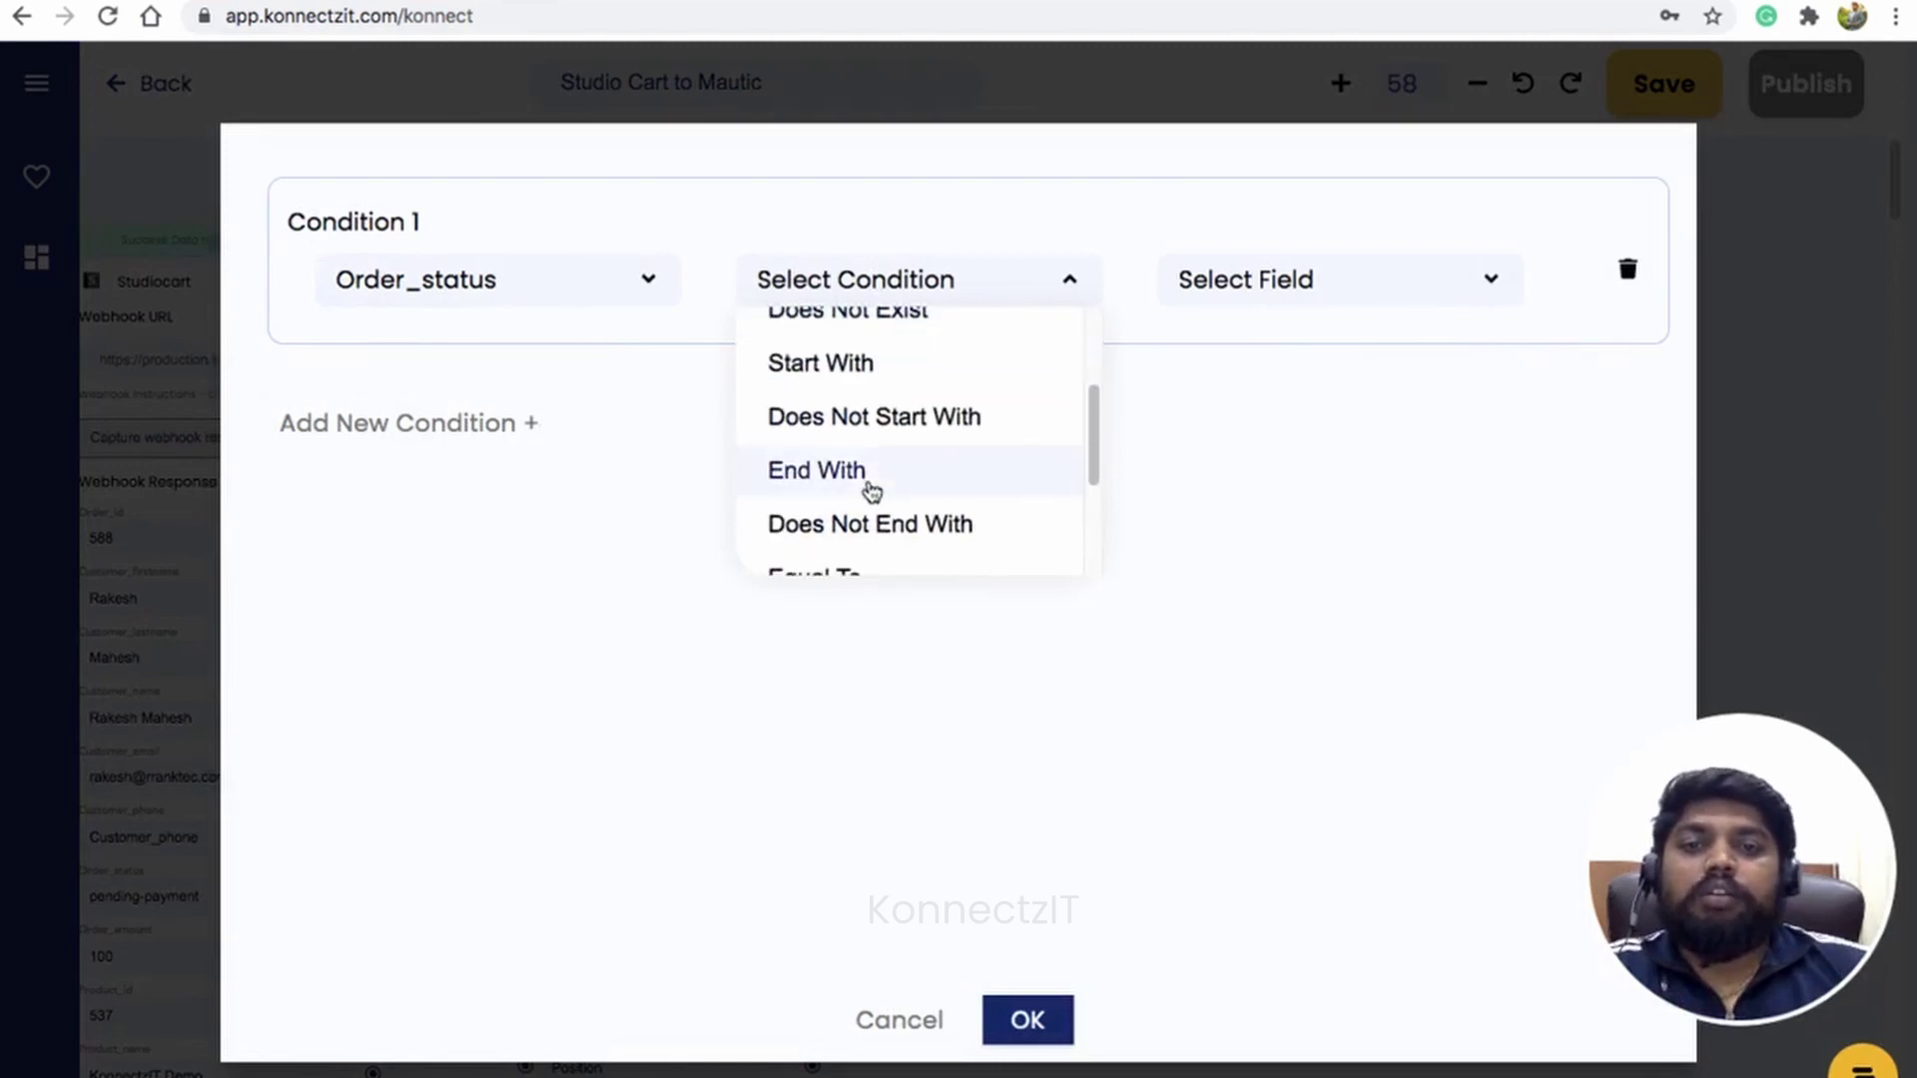
{"action": "scroll", "coordinate": [870, 524], "scroll_direction": "down", "scroll_amount": 1}
{"action": "left_click", "coordinate": [879, 539]}
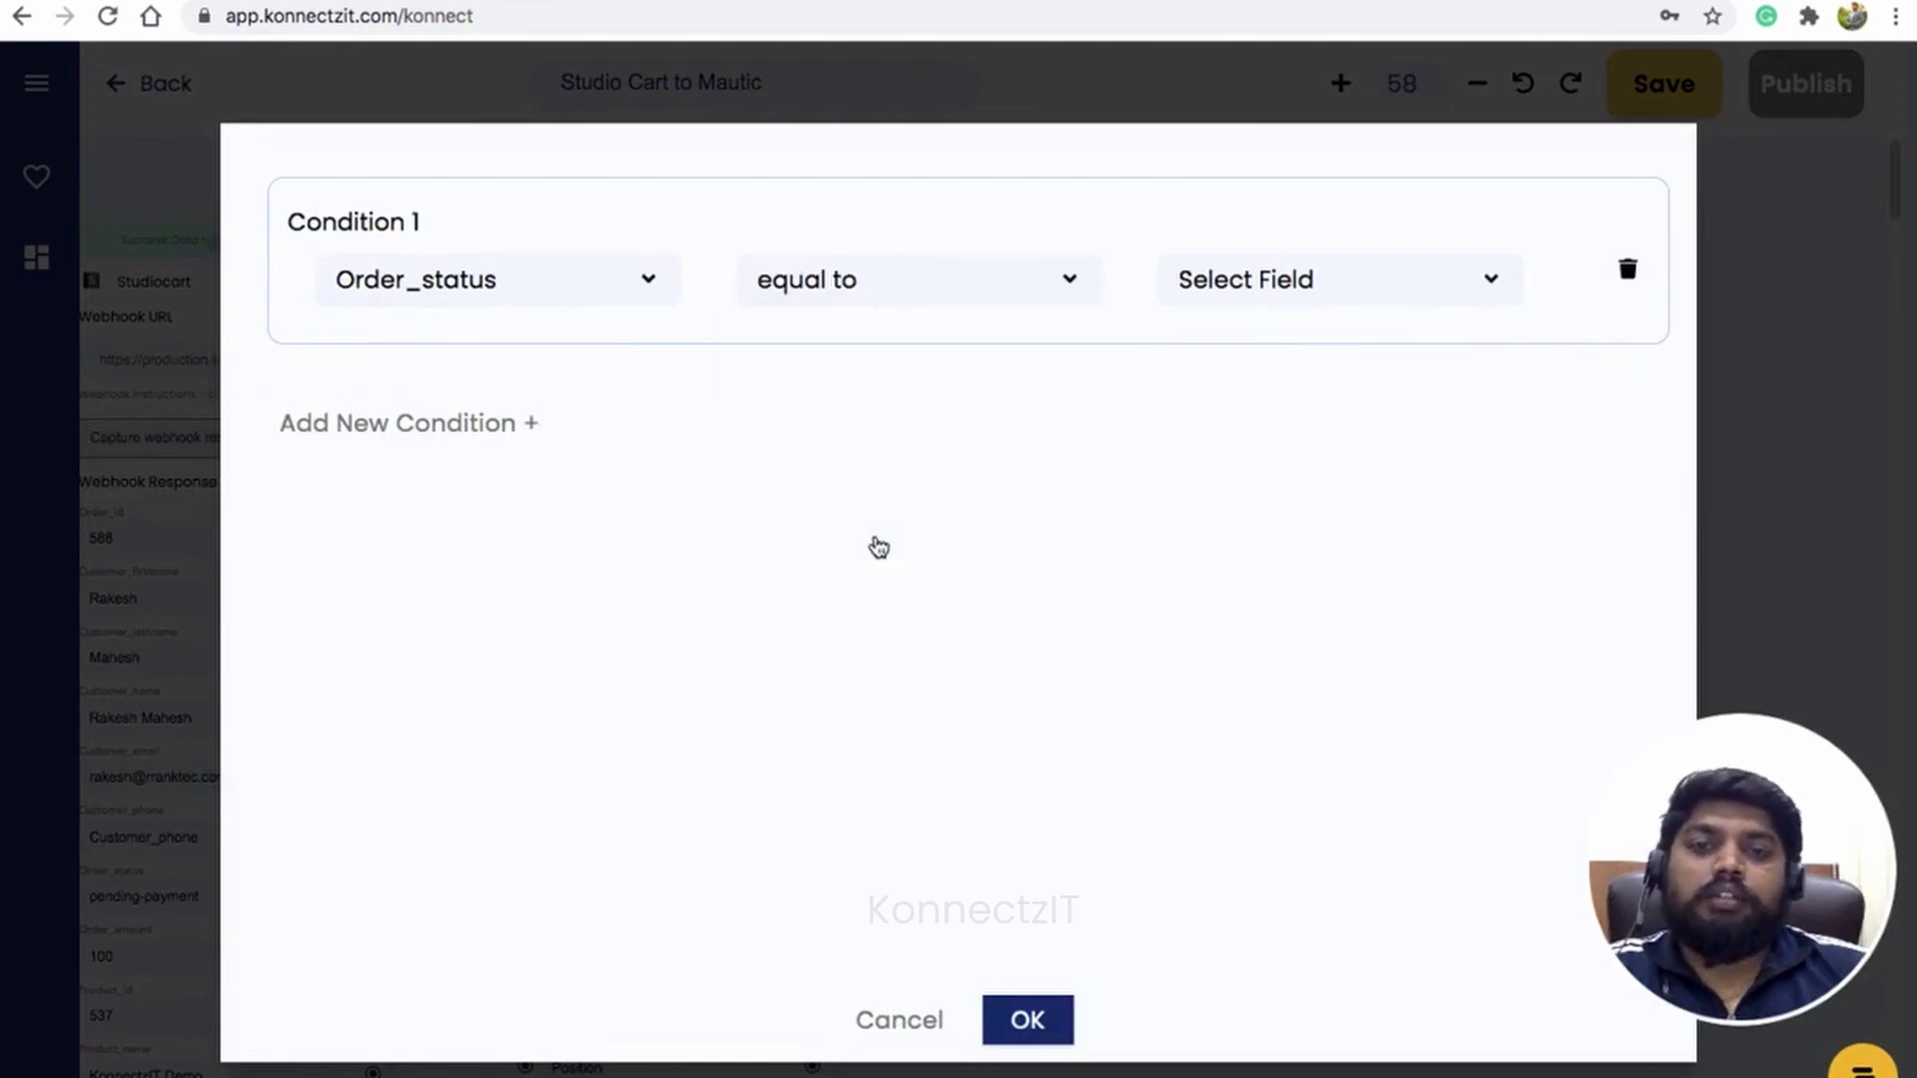
{"action": "left_click", "coordinate": [1268, 284]}
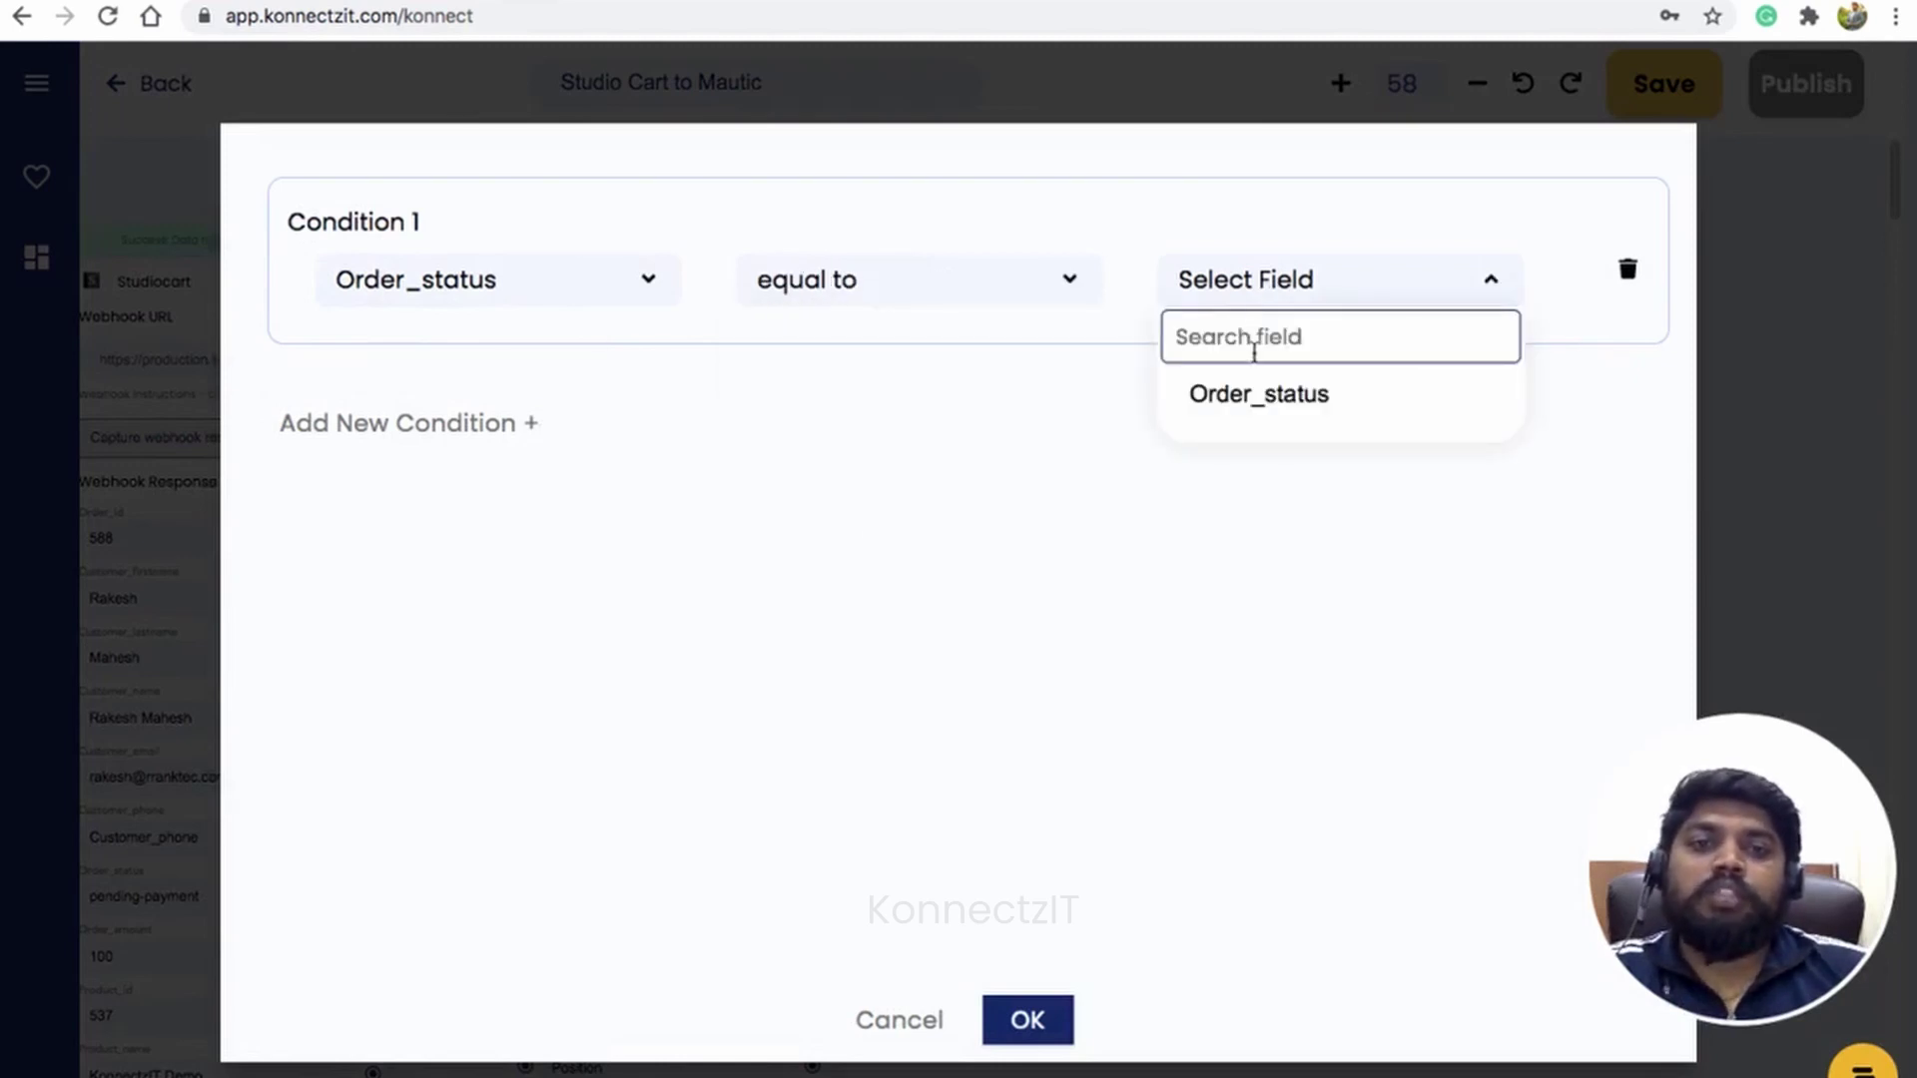
{"action": "type", "text": "refunded"}
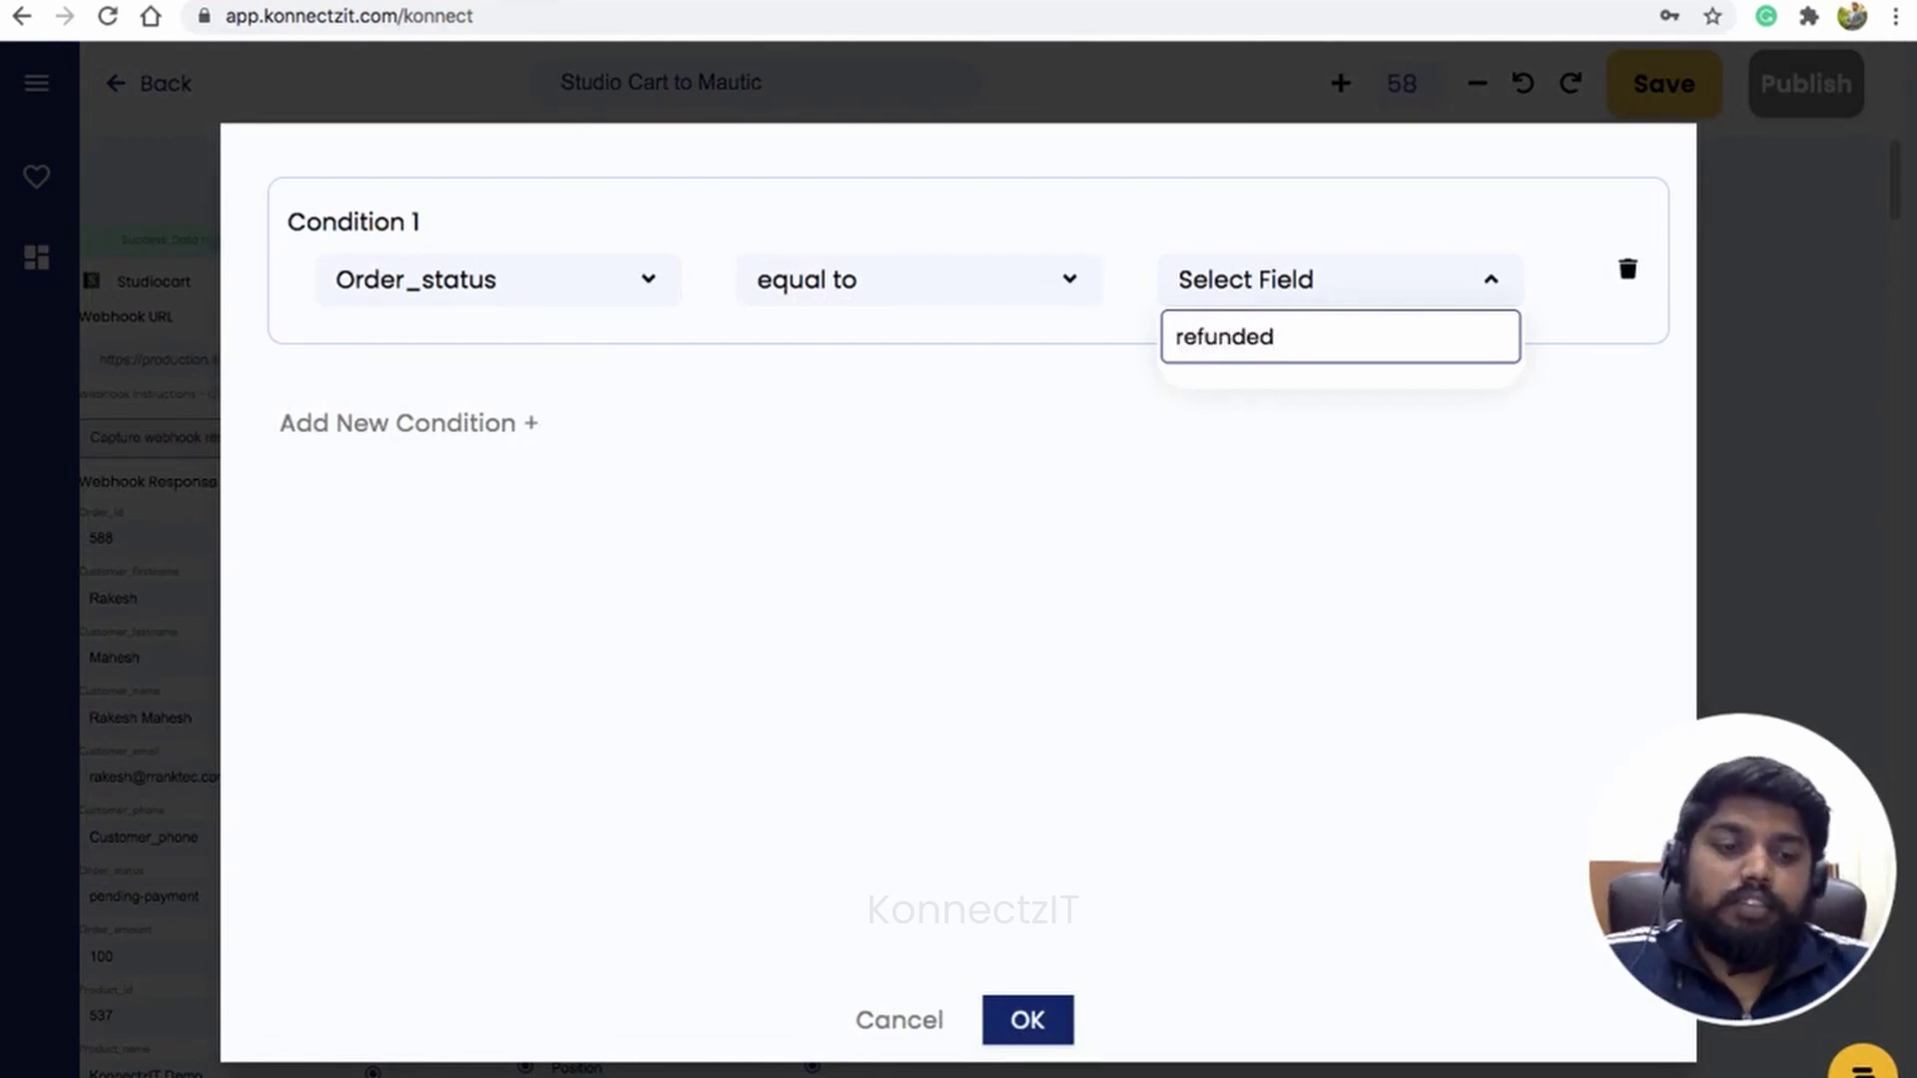
{"action": "key", "text": "Return"}
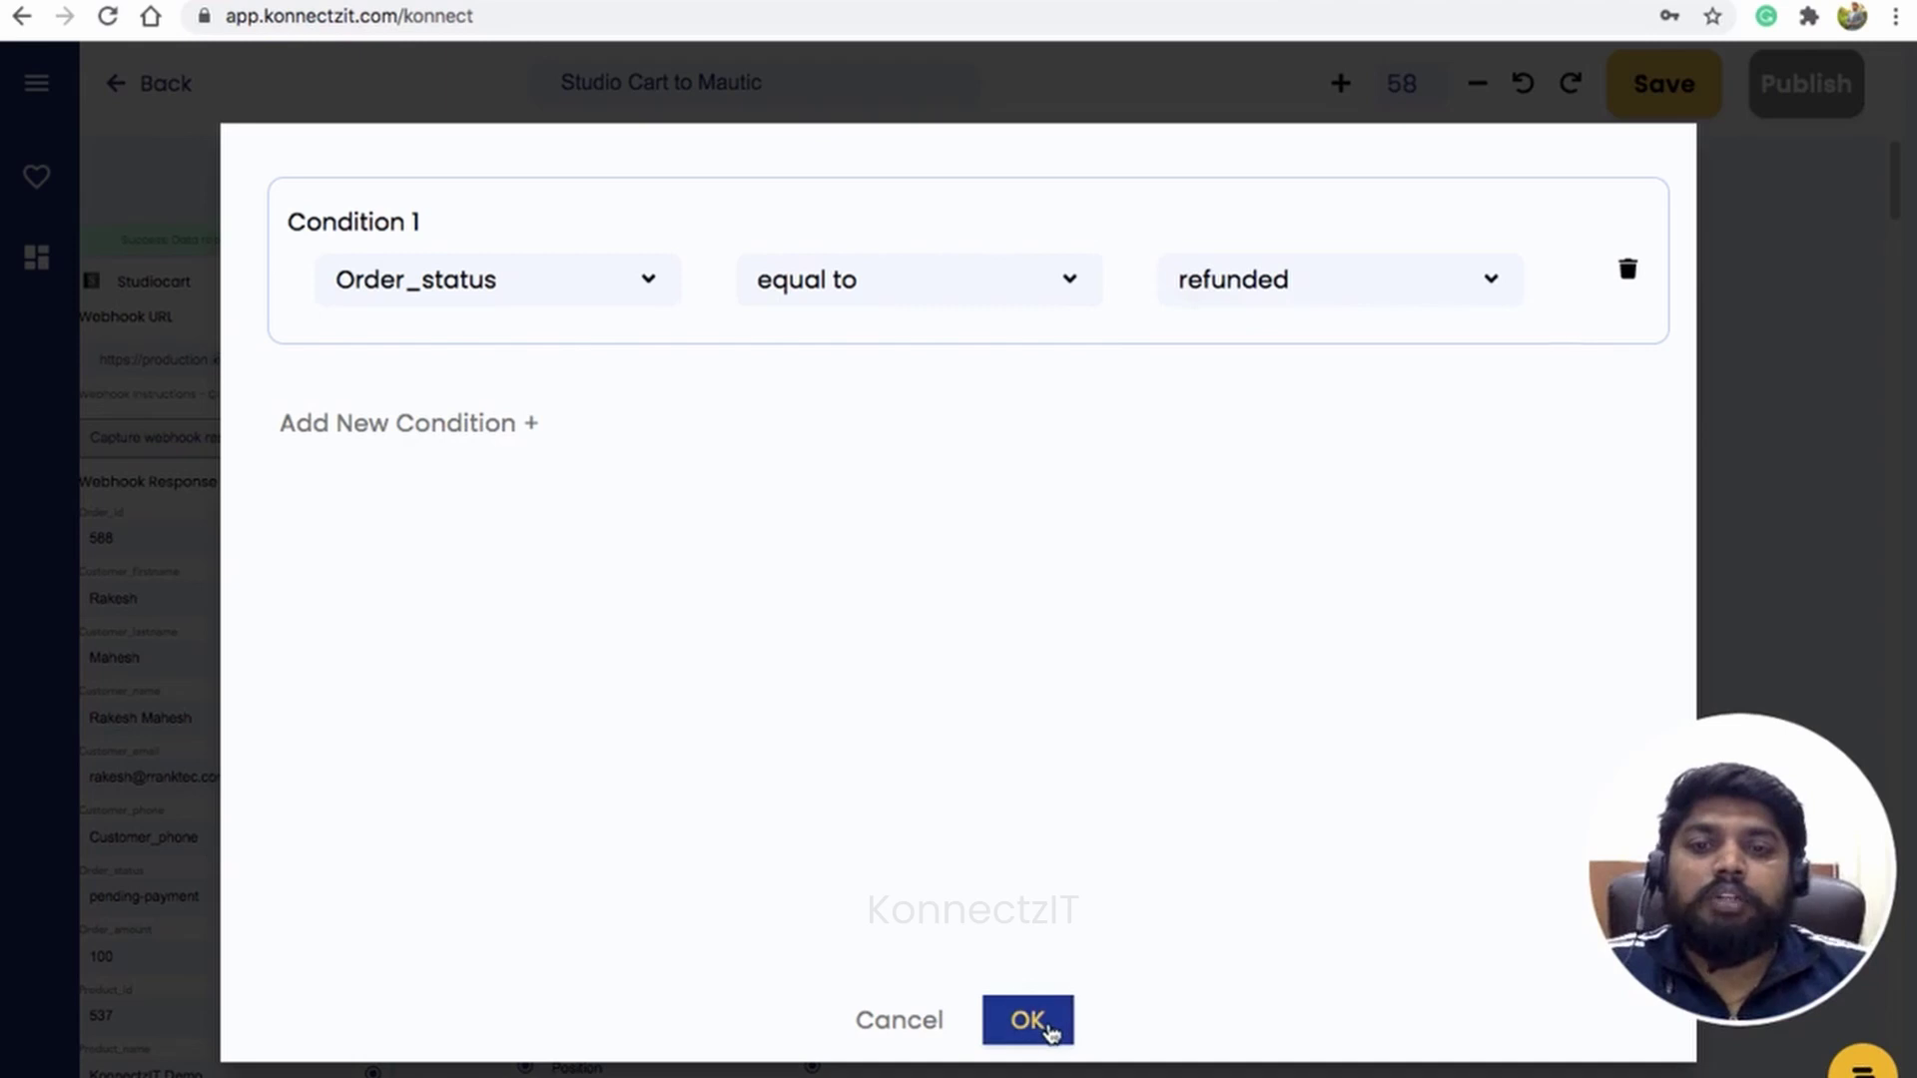
{"action": "left_click", "coordinate": [1048, 1028]}
{"action": "left_click", "coordinate": [1104, 565]}
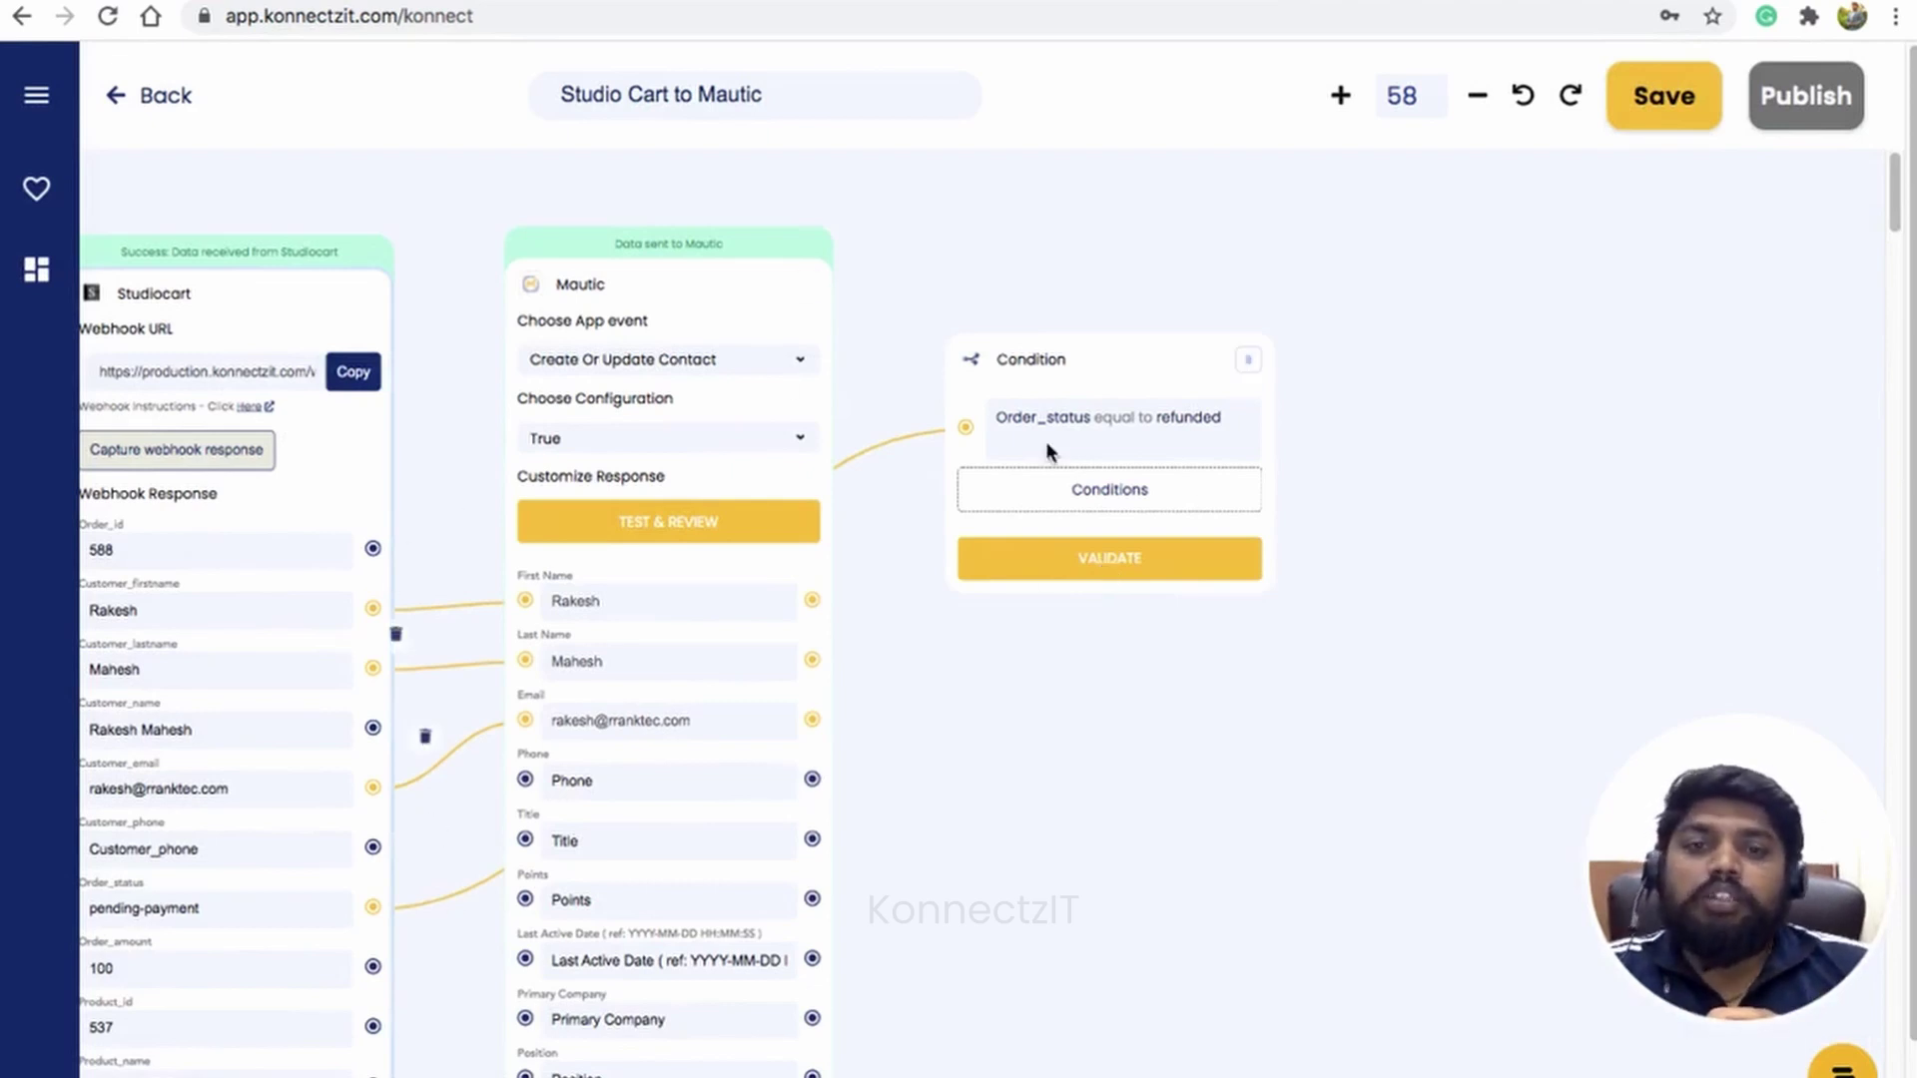
Step: Validate the Order_status refunded condition, then rearrange the Condition and Mautic cards on the canvas
{"action": "left_click", "coordinate": [1114, 561]}
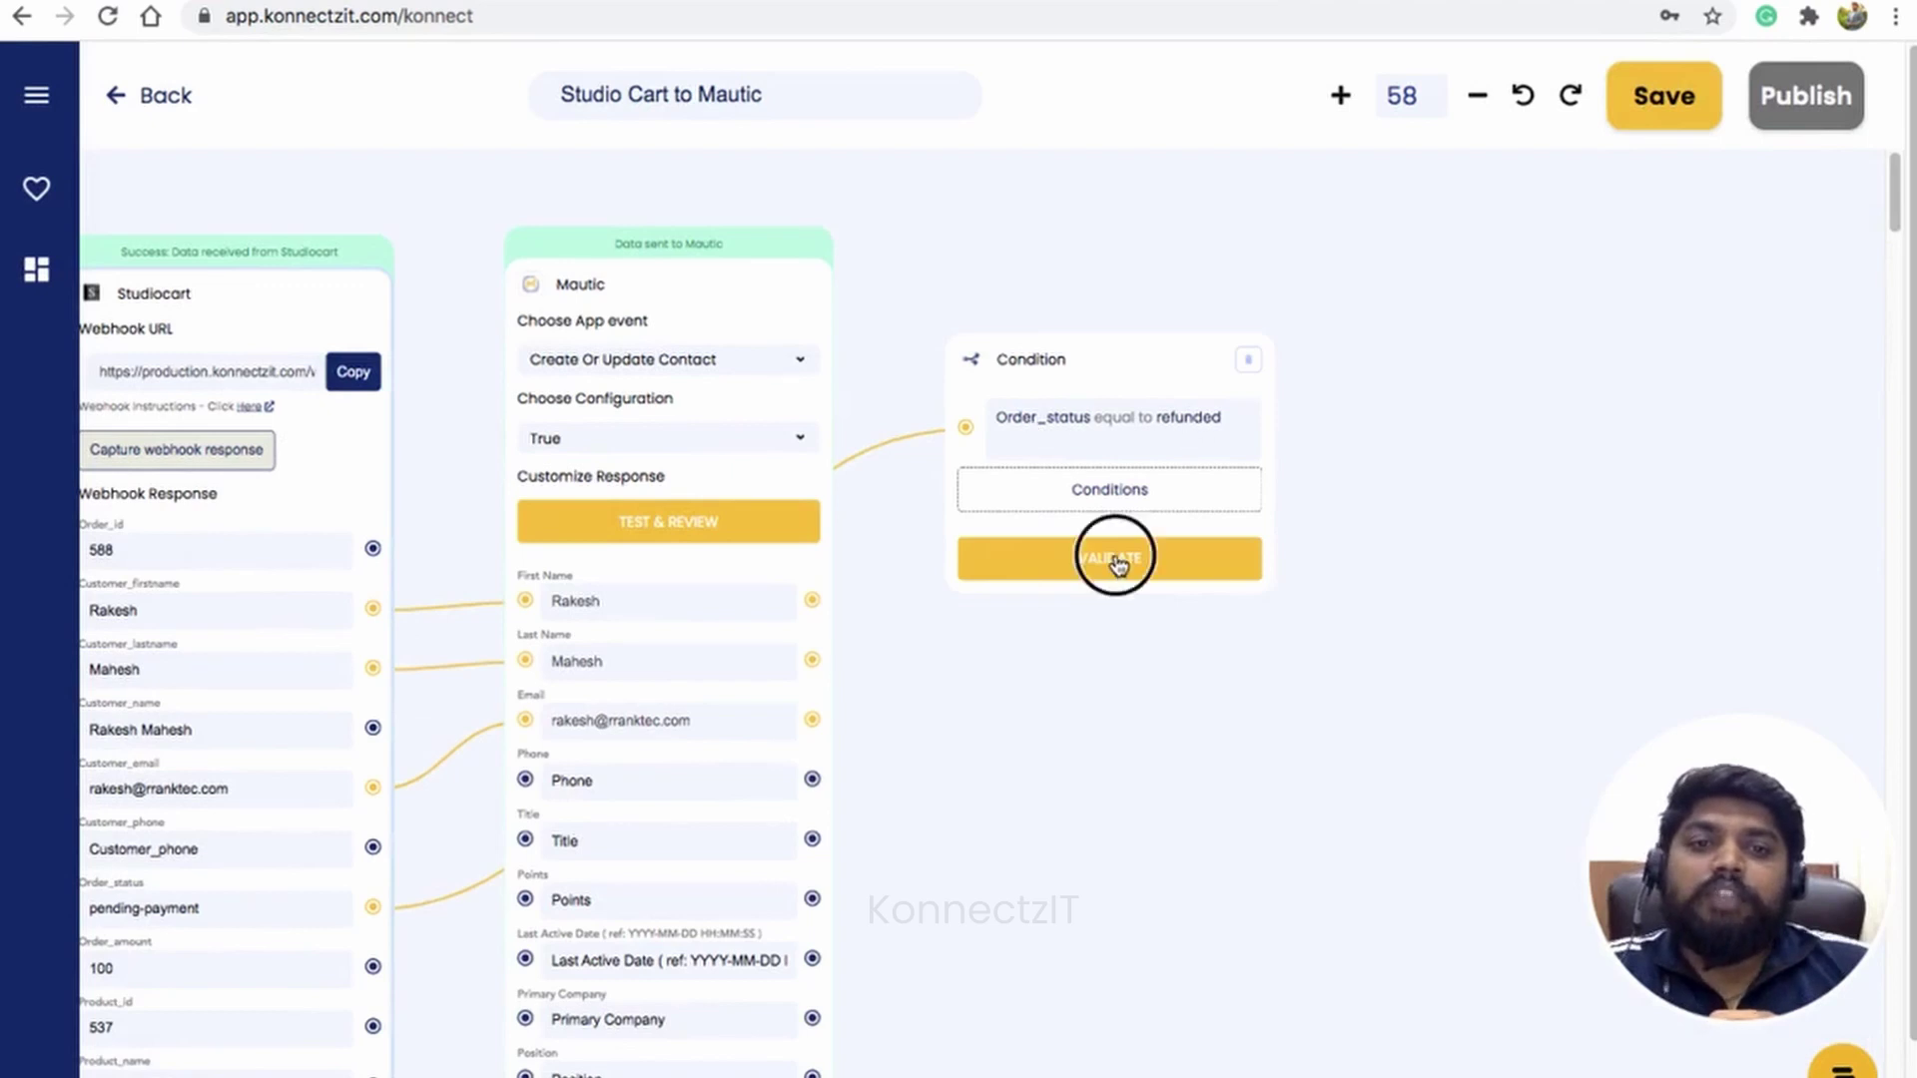
{"action": "left_click_drag", "start_coordinate": [1101, 361], "coordinate": [1057, 263]}
{"action": "left_click_drag", "start_coordinate": [654, 290], "coordinate": [633, 286]}
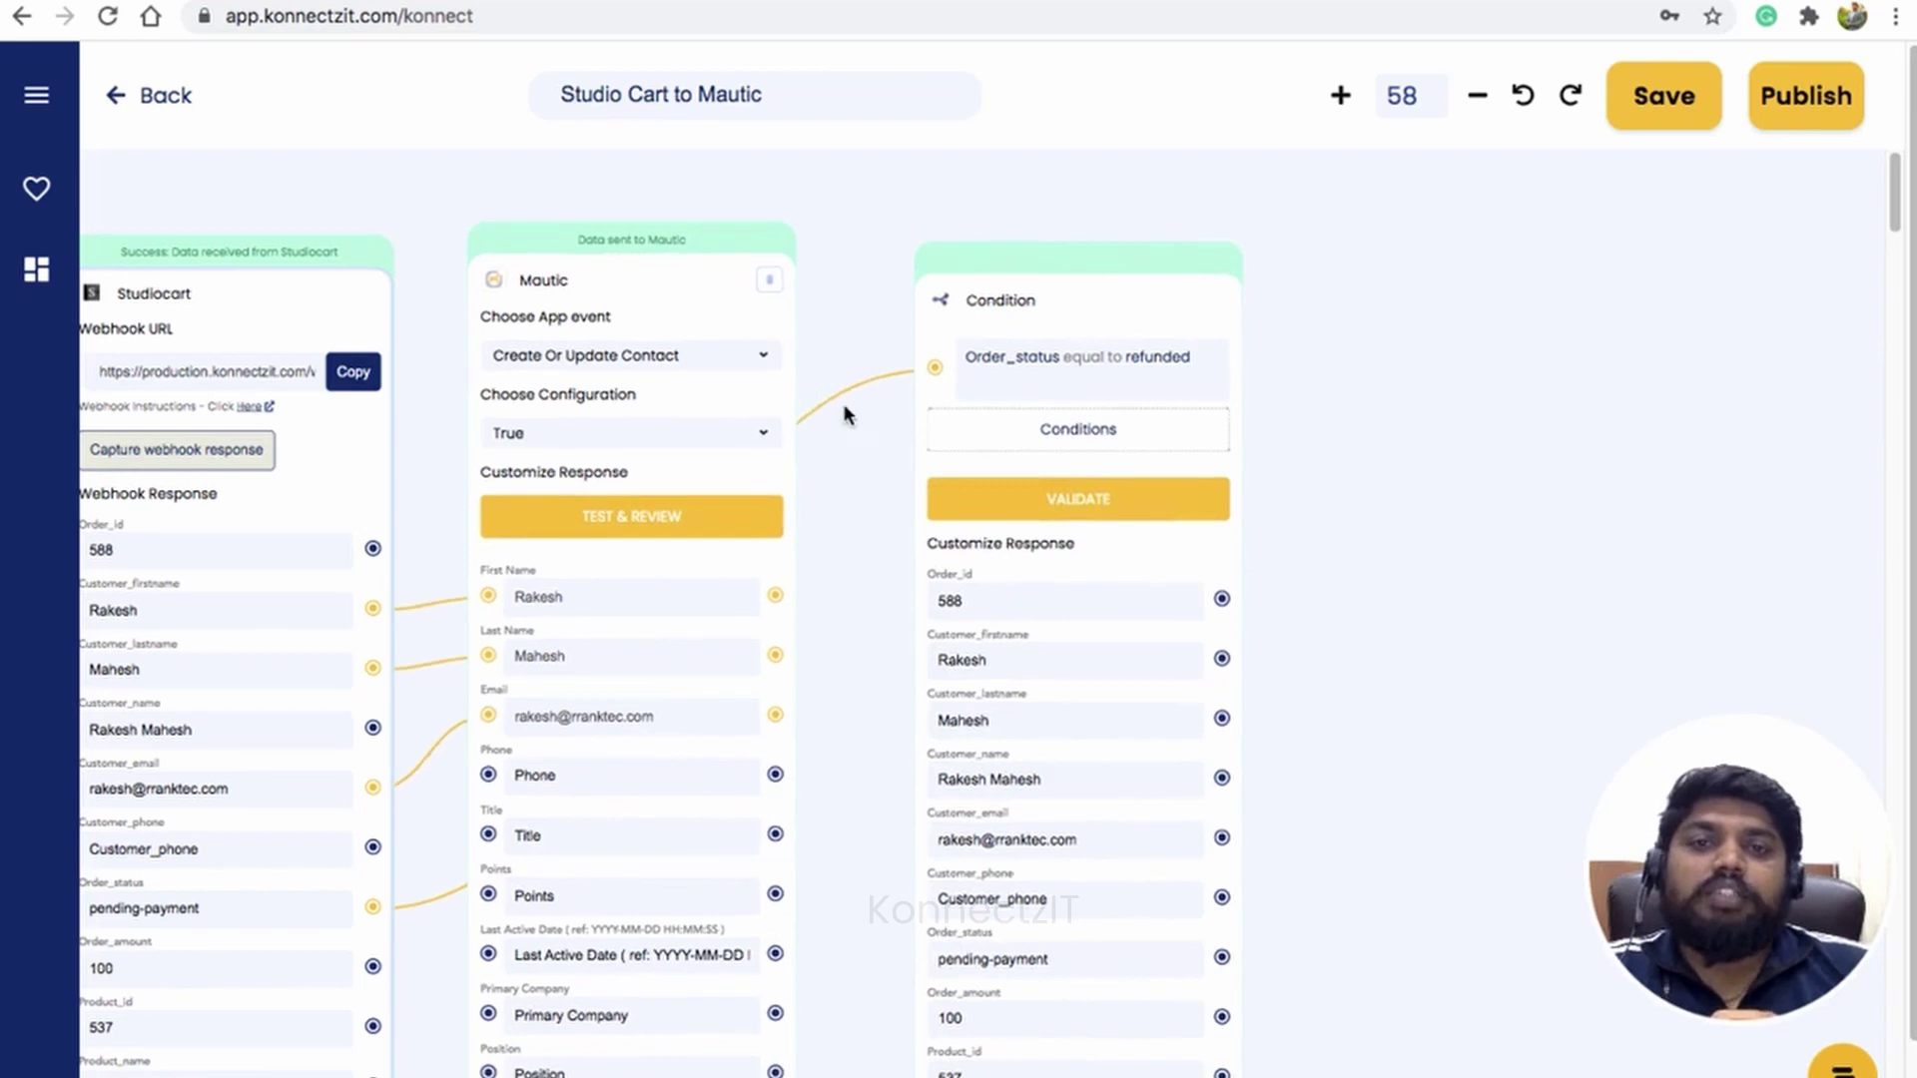
{"action": "scroll", "coordinate": [842, 413], "scroll_direction": "down", "scroll_amount": 5}
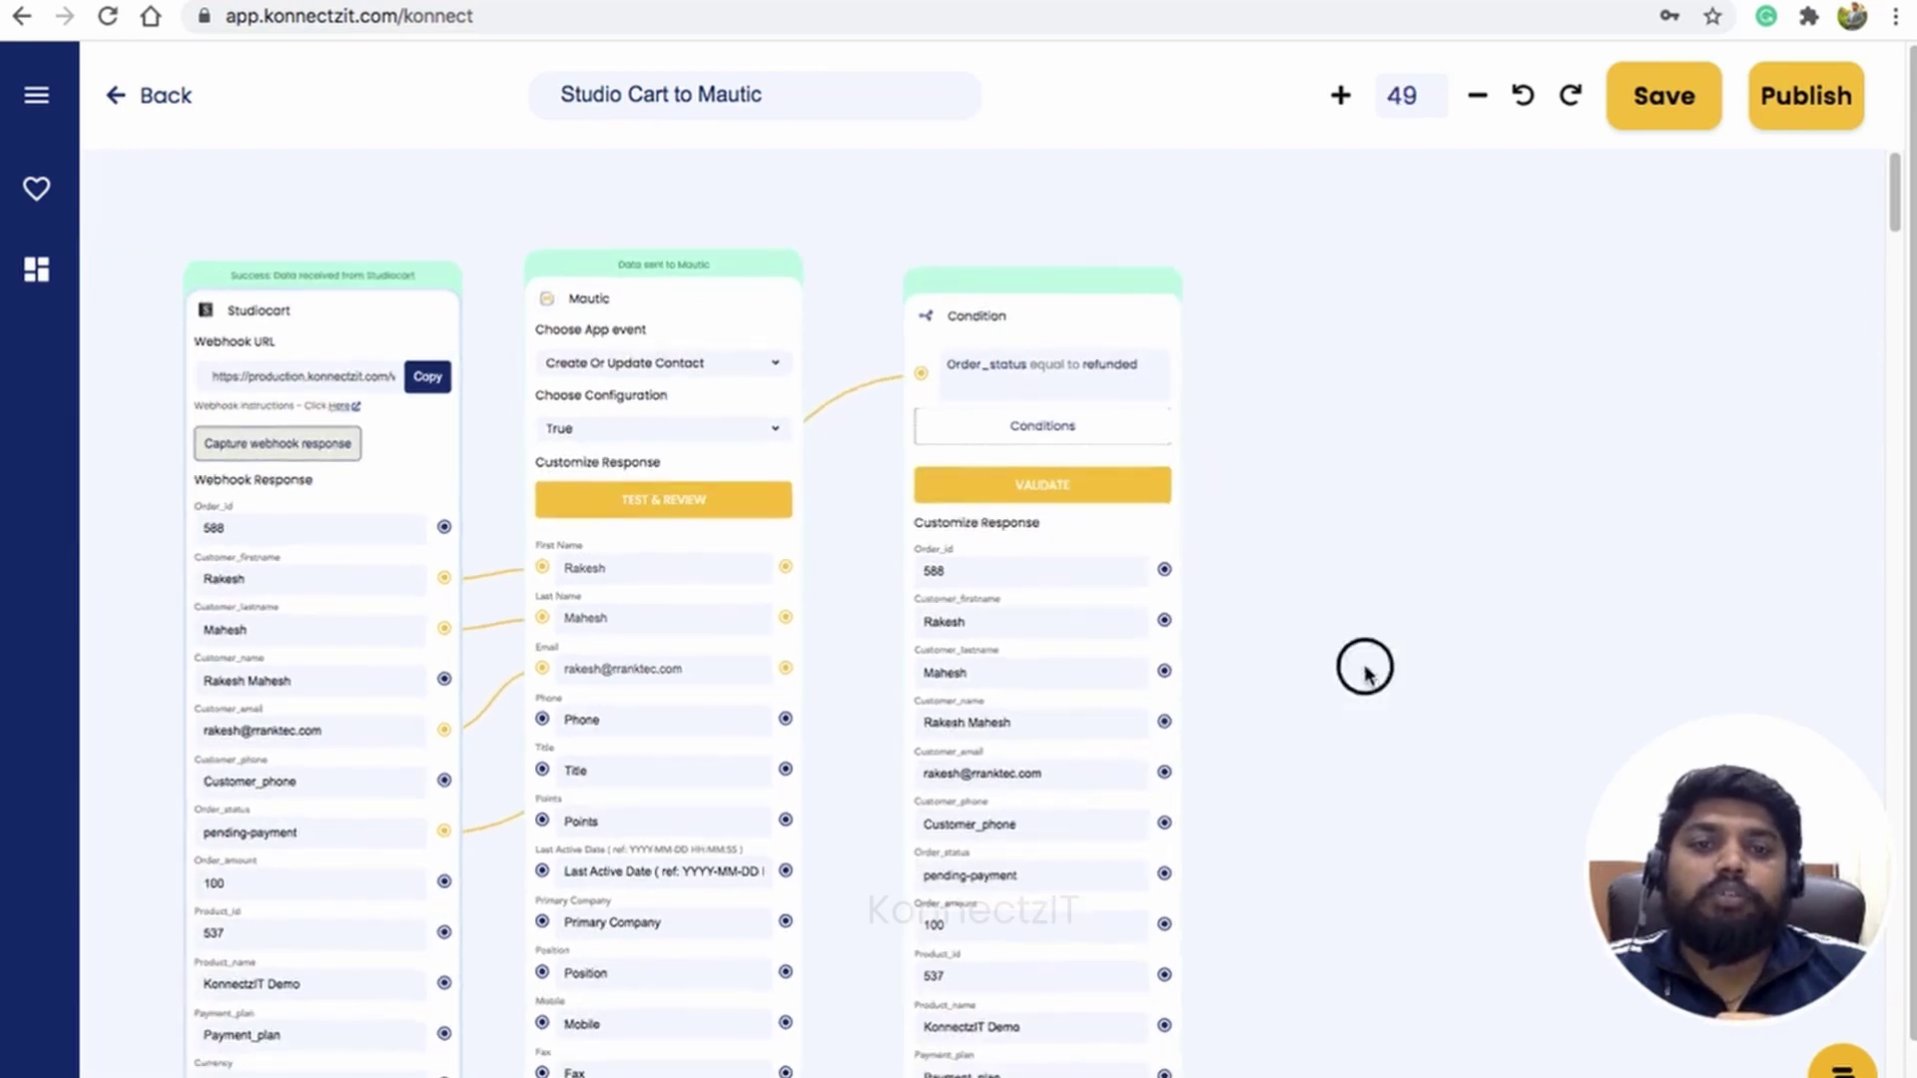
{"action": "left_click_drag", "start_coordinate": [1363, 669], "coordinate": [1205, 587]}
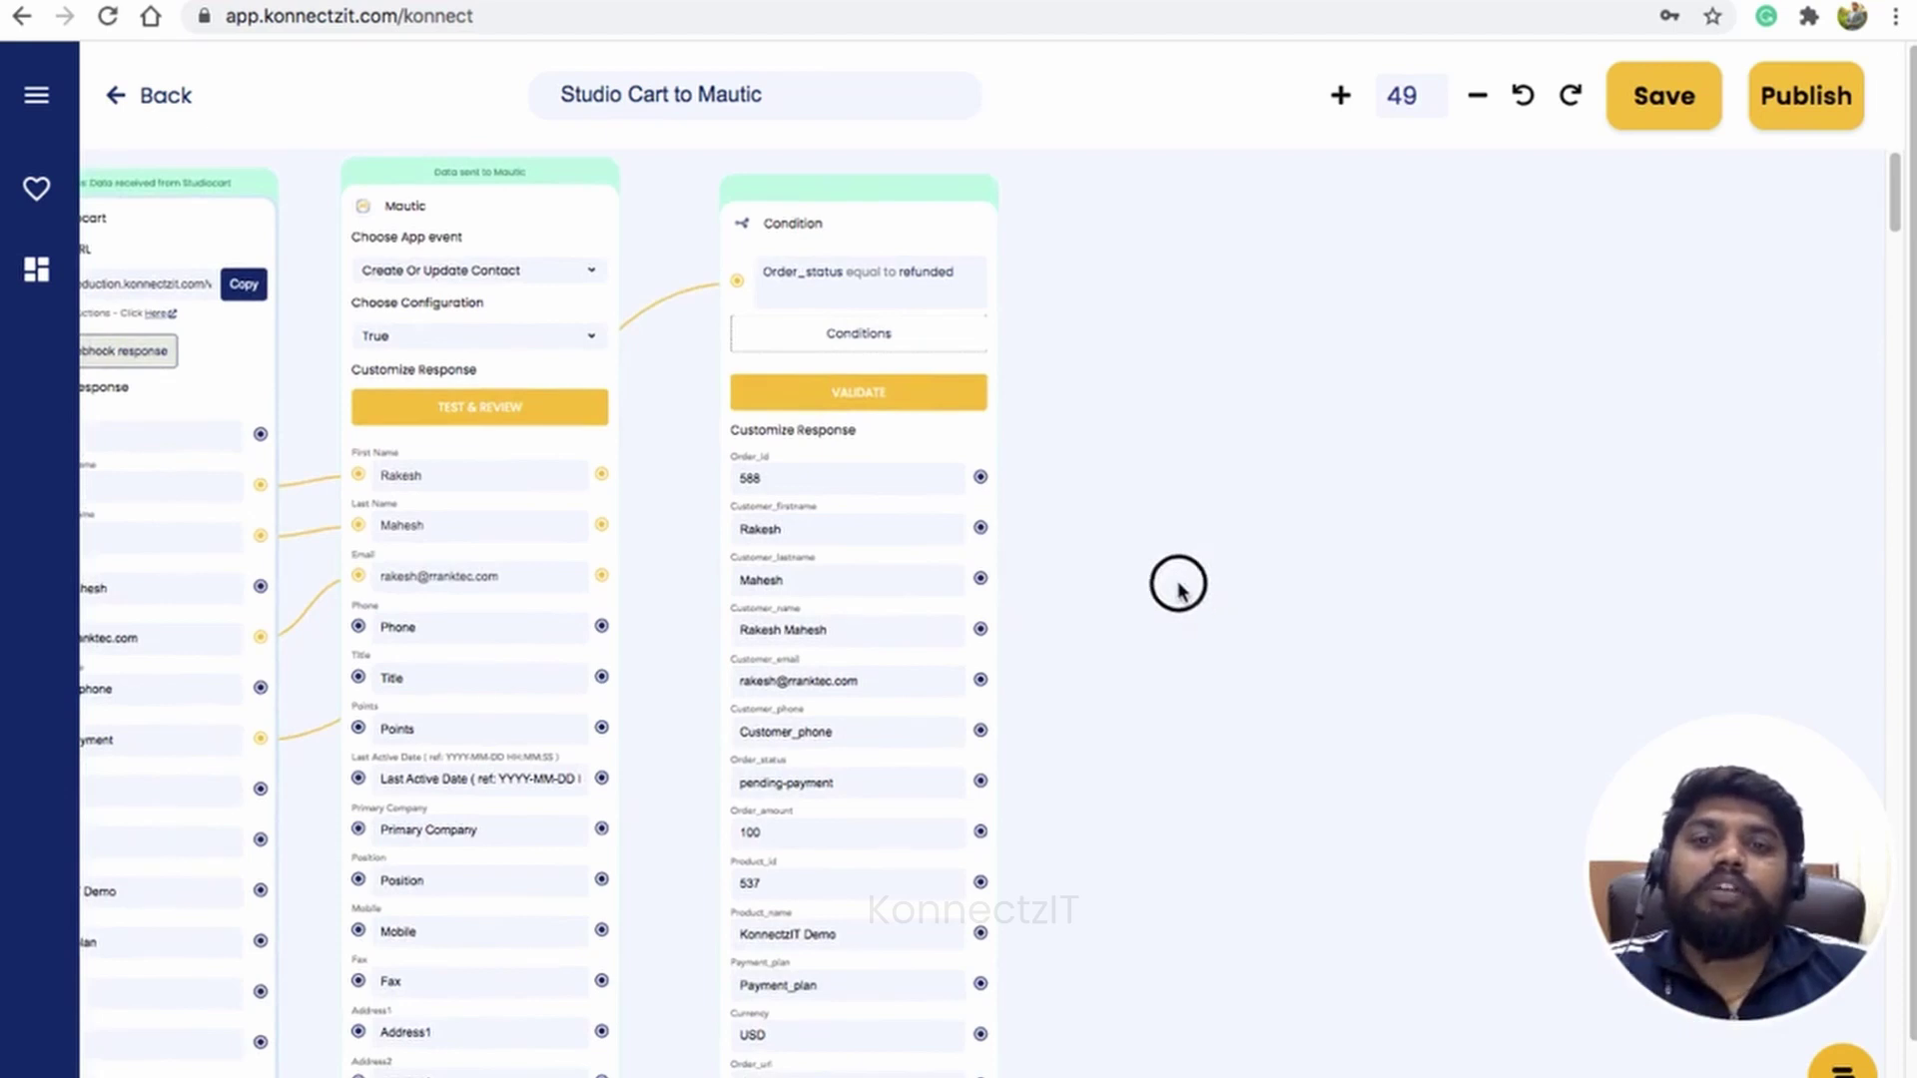
{"action": "left_click_drag", "start_coordinate": [1147, 586], "coordinate": [1040, 565]}
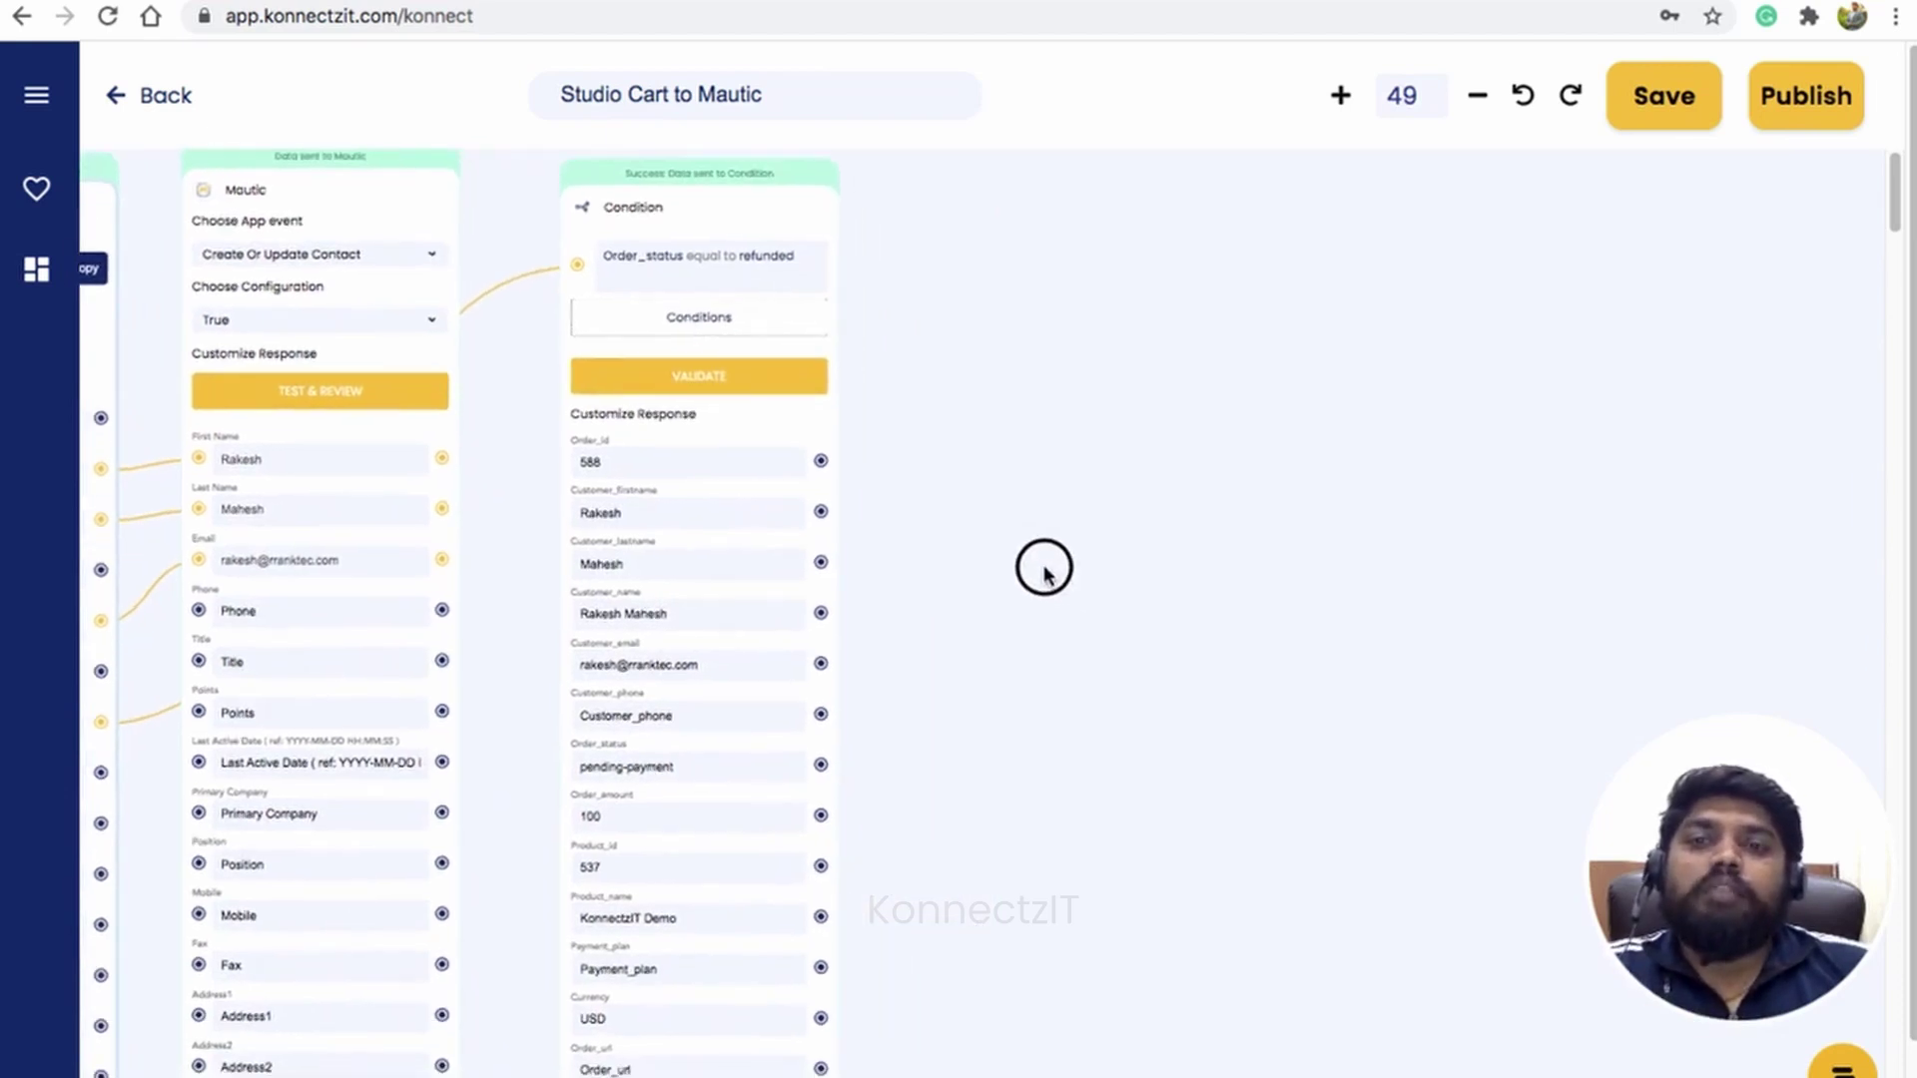
Step: Add a Mautic step beside the condition with the Create Or Update Contact event
{"action": "left_click", "coordinate": [38, 96]}
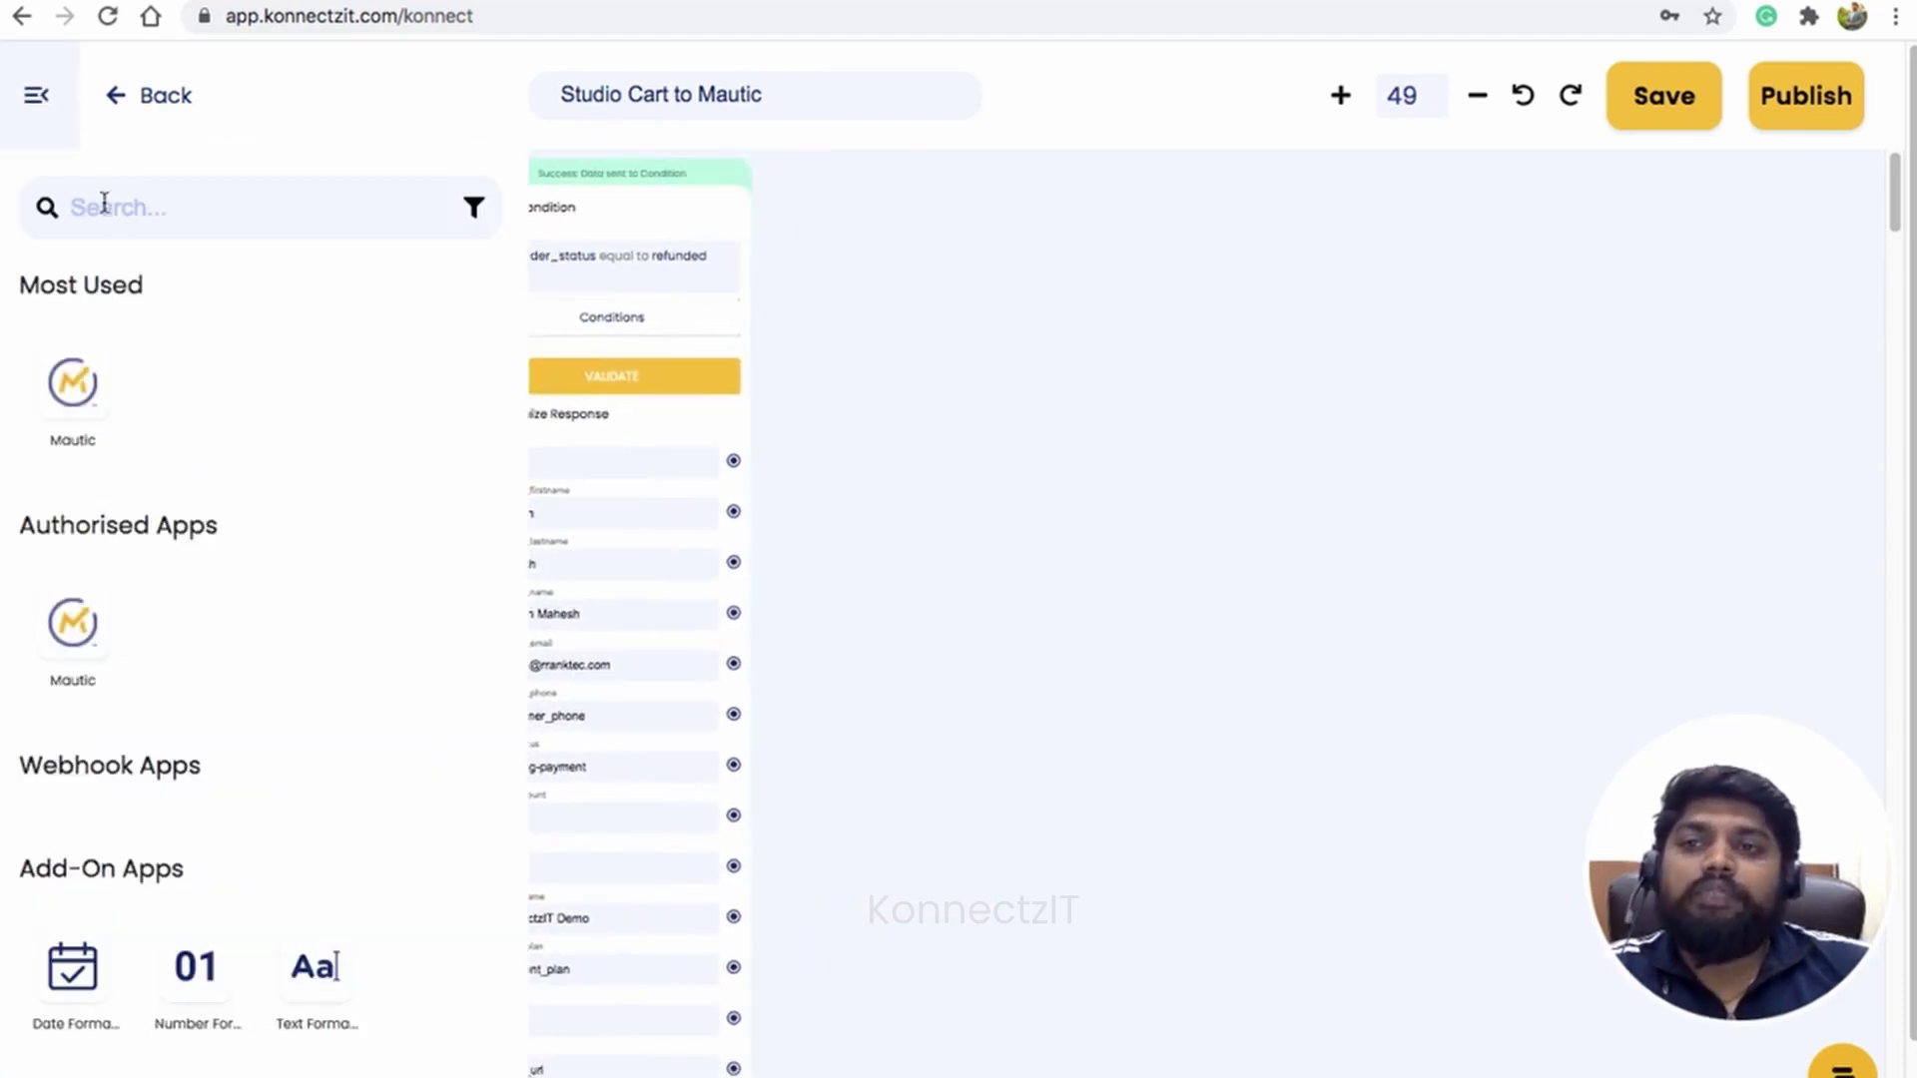
{"action": "left_click_drag", "start_coordinate": [72, 394], "coordinate": [915, 291]}
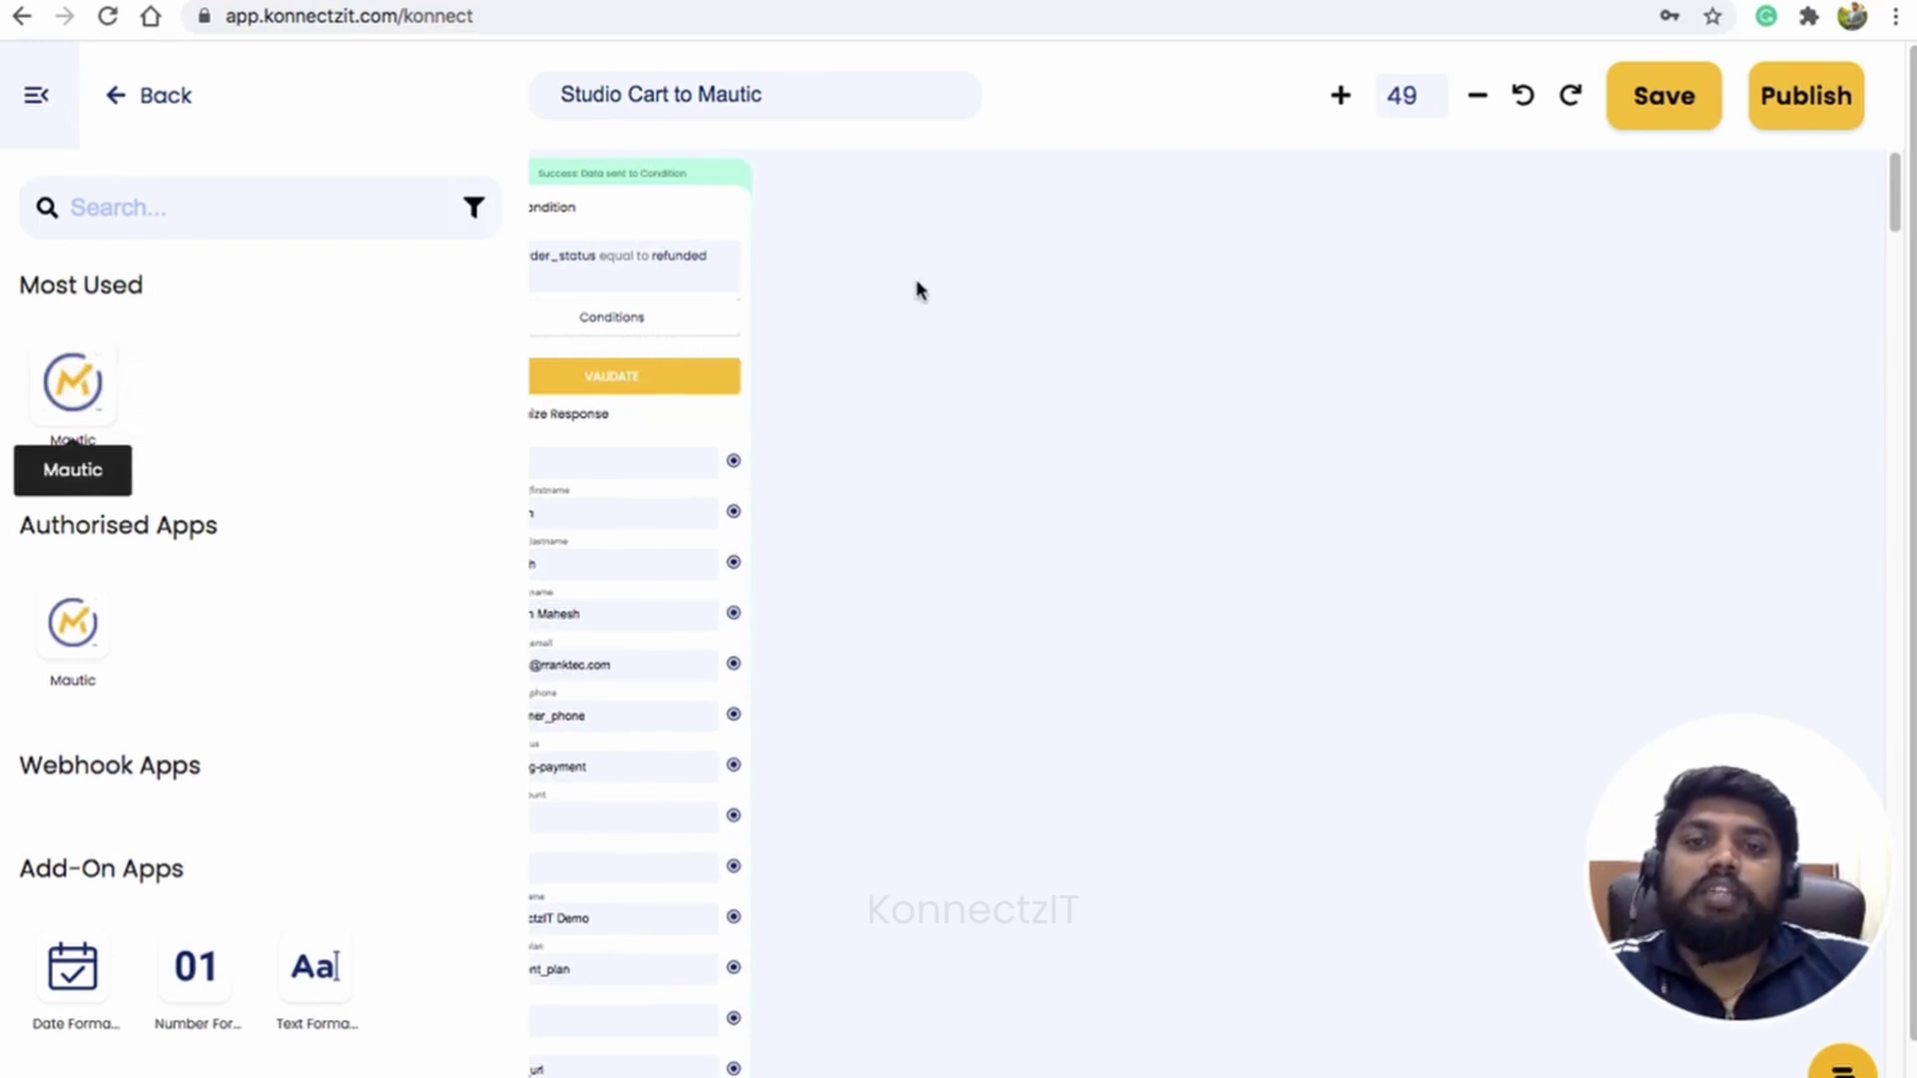
{"action": "left_click", "coordinate": [35, 104]}
{"action": "left_click_drag", "start_coordinate": [1146, 291], "coordinate": [1044, 196]}
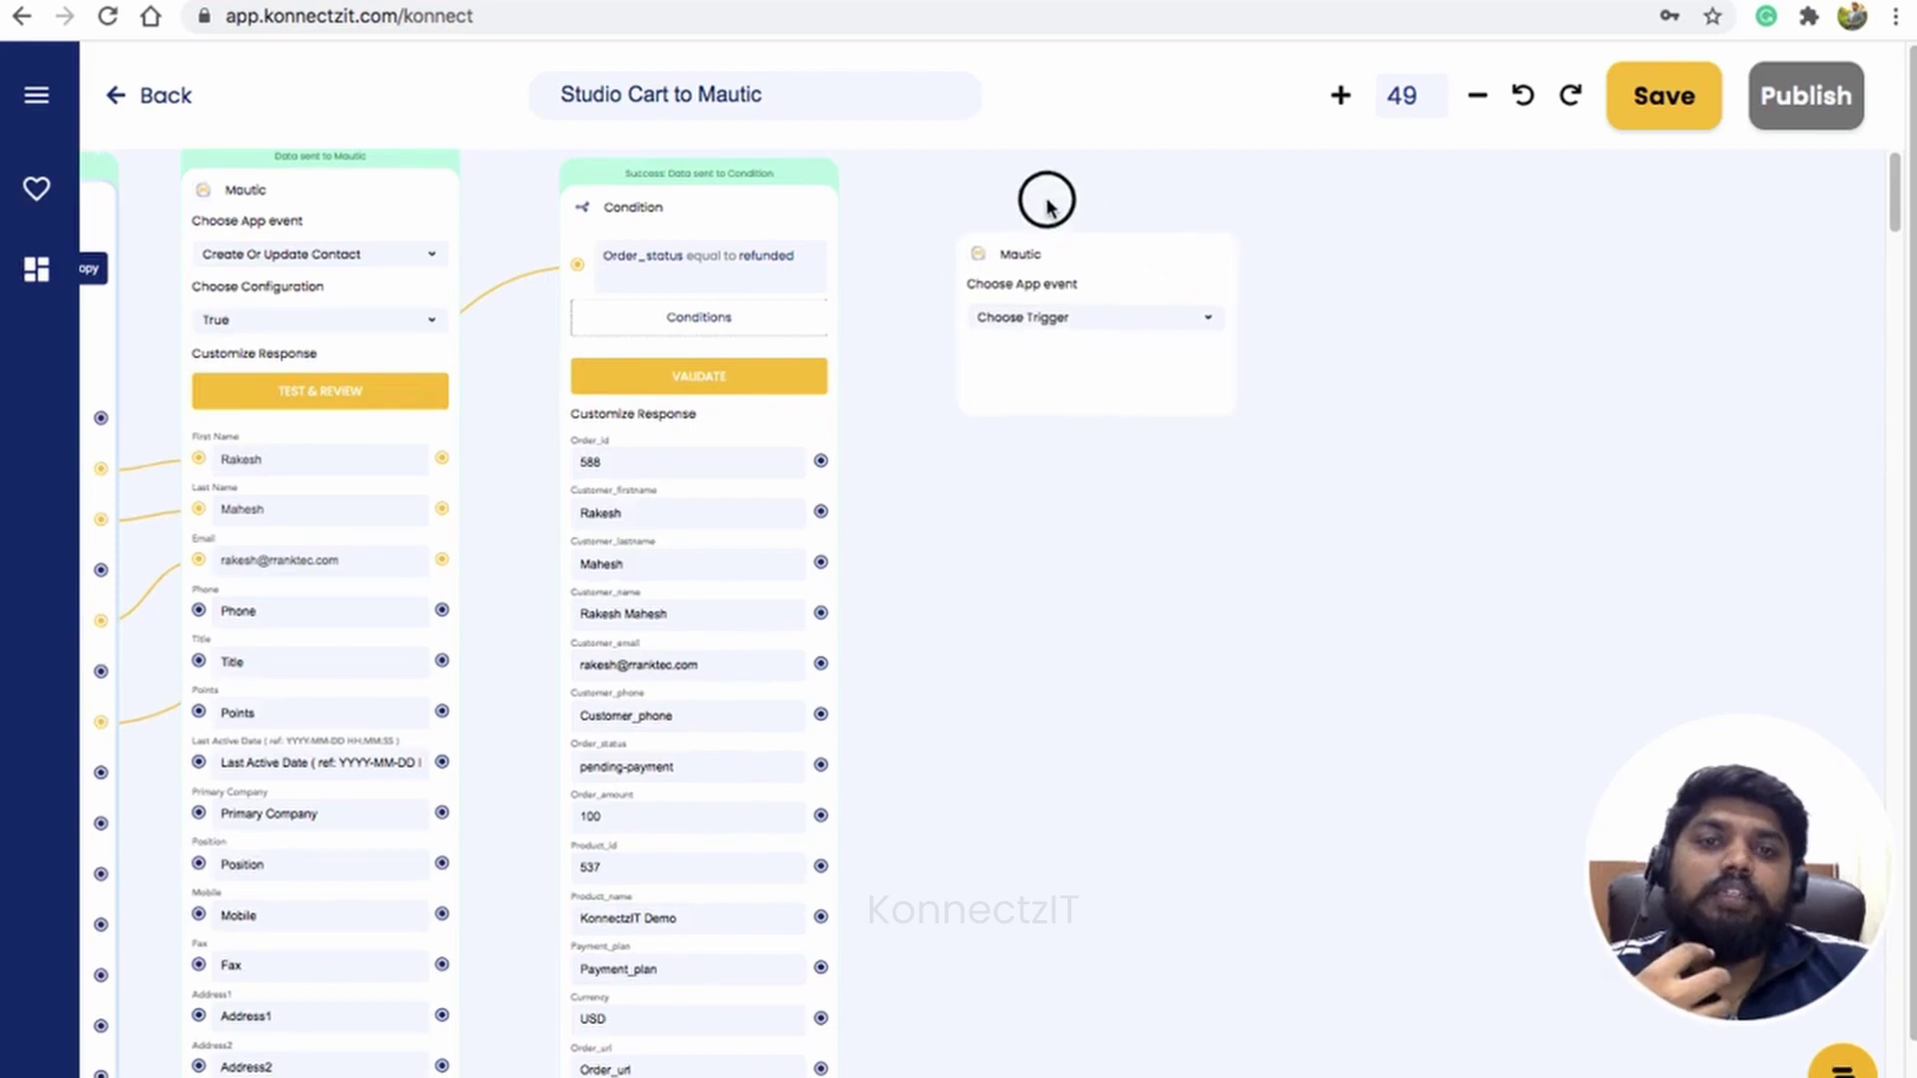
{"action": "left_click", "coordinate": [1080, 321]}
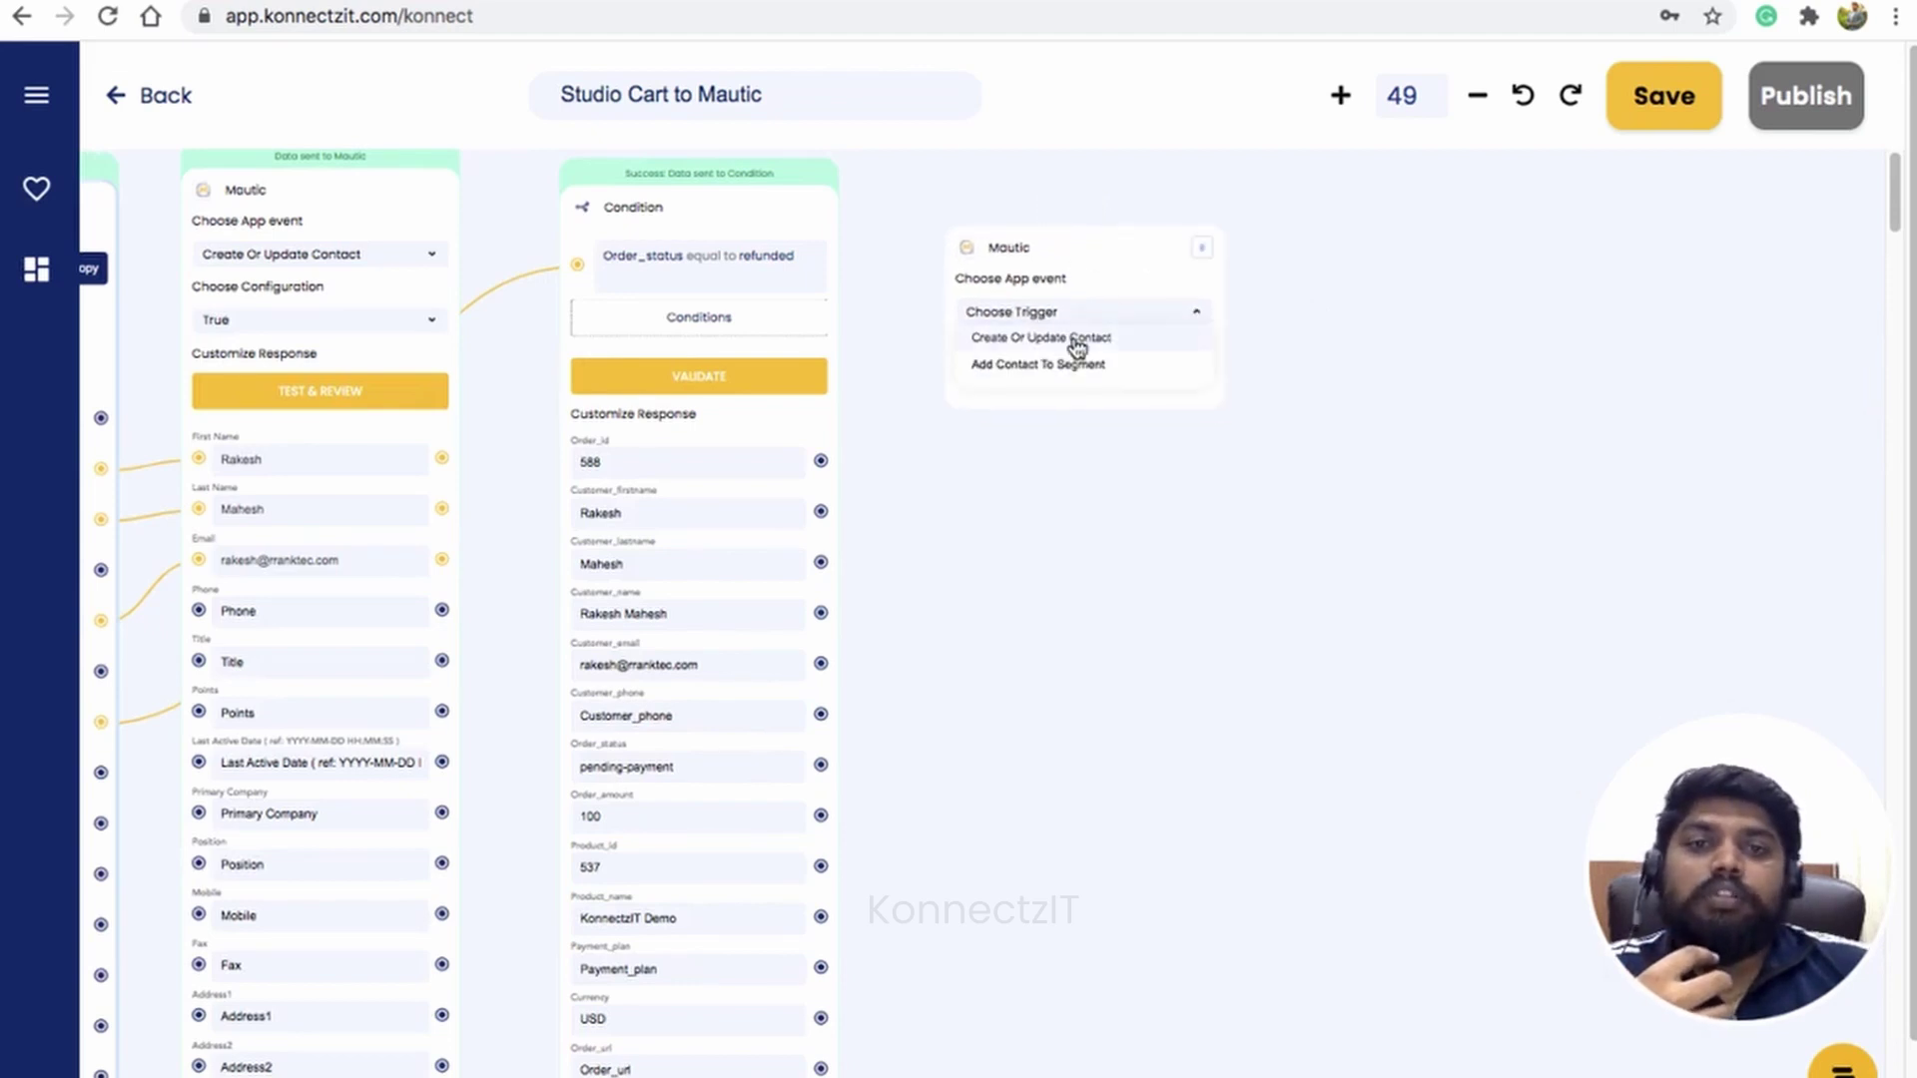
{"action": "left_click", "coordinate": [1076, 344]}
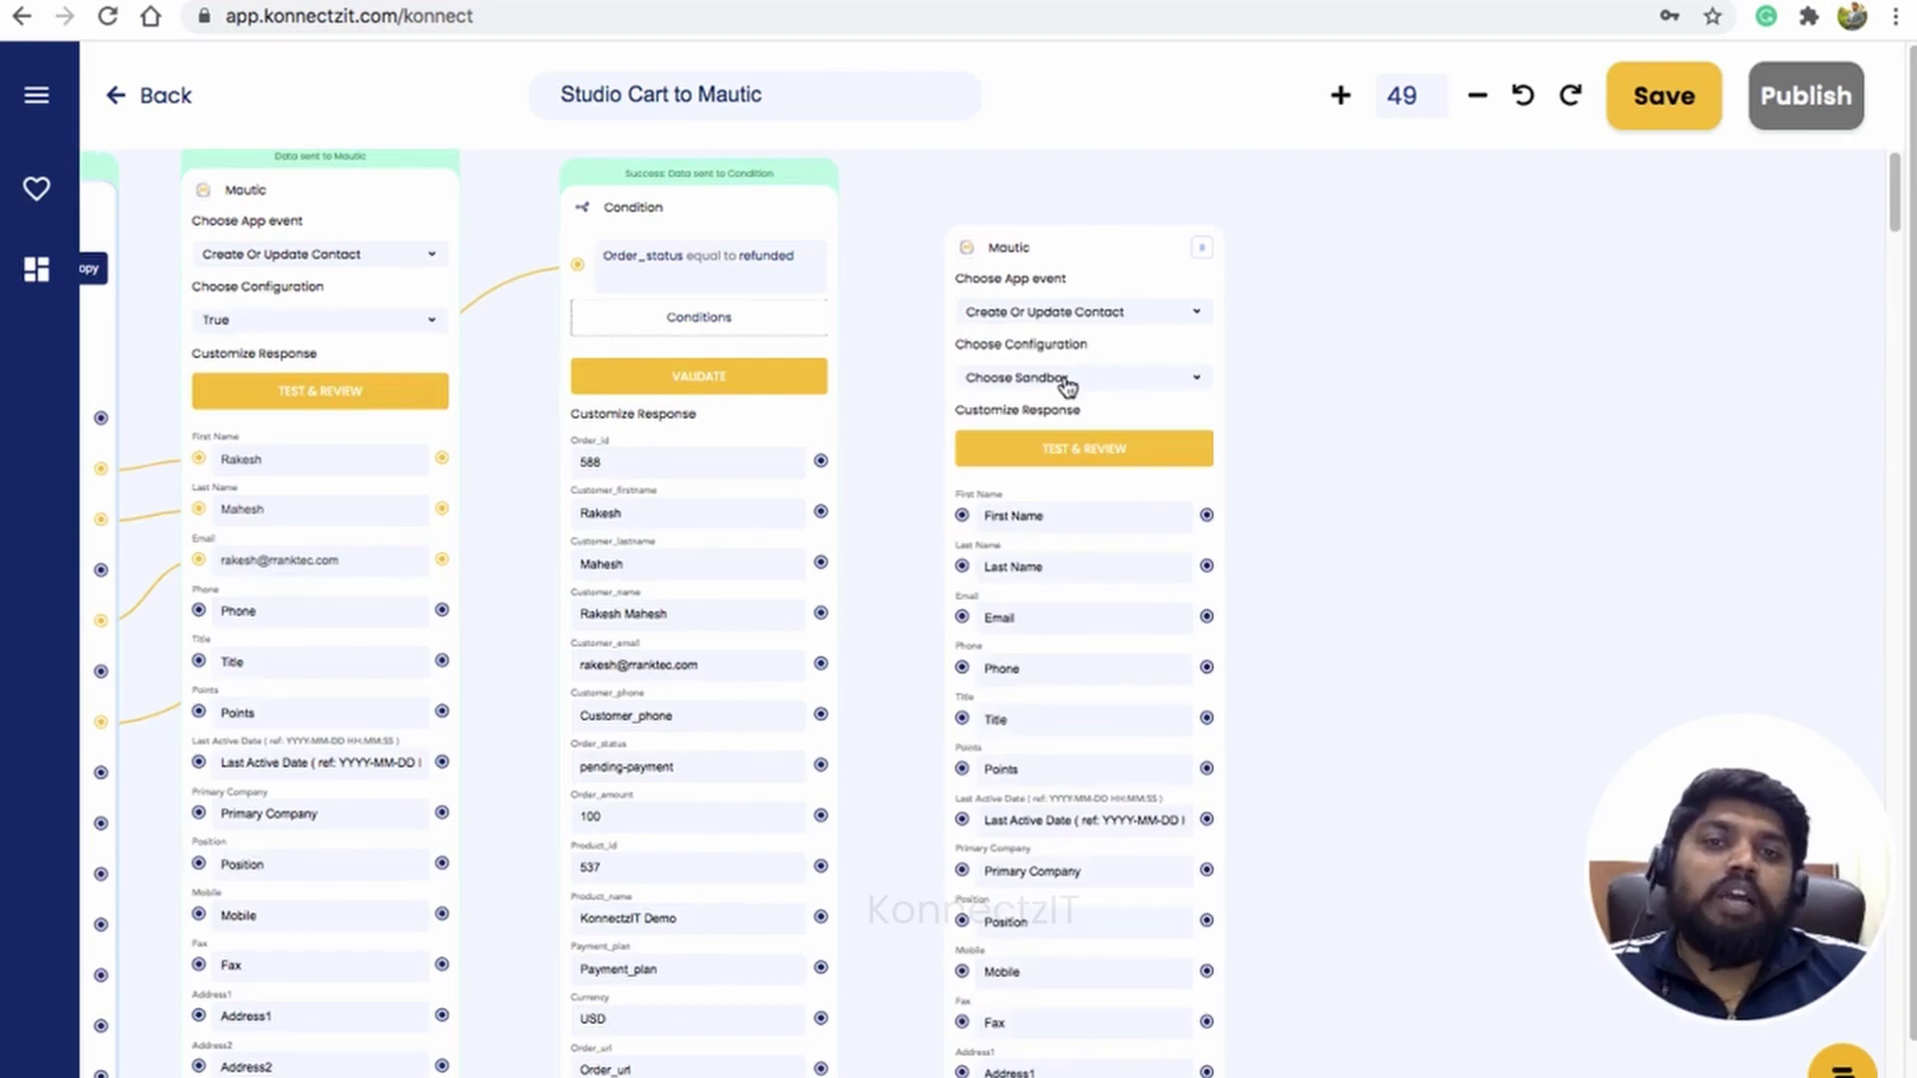
Step: Set its configuration to True, map Customer_email to Email, and run TEST & REVIEW
{"action": "left_click", "coordinate": [1067, 384]}
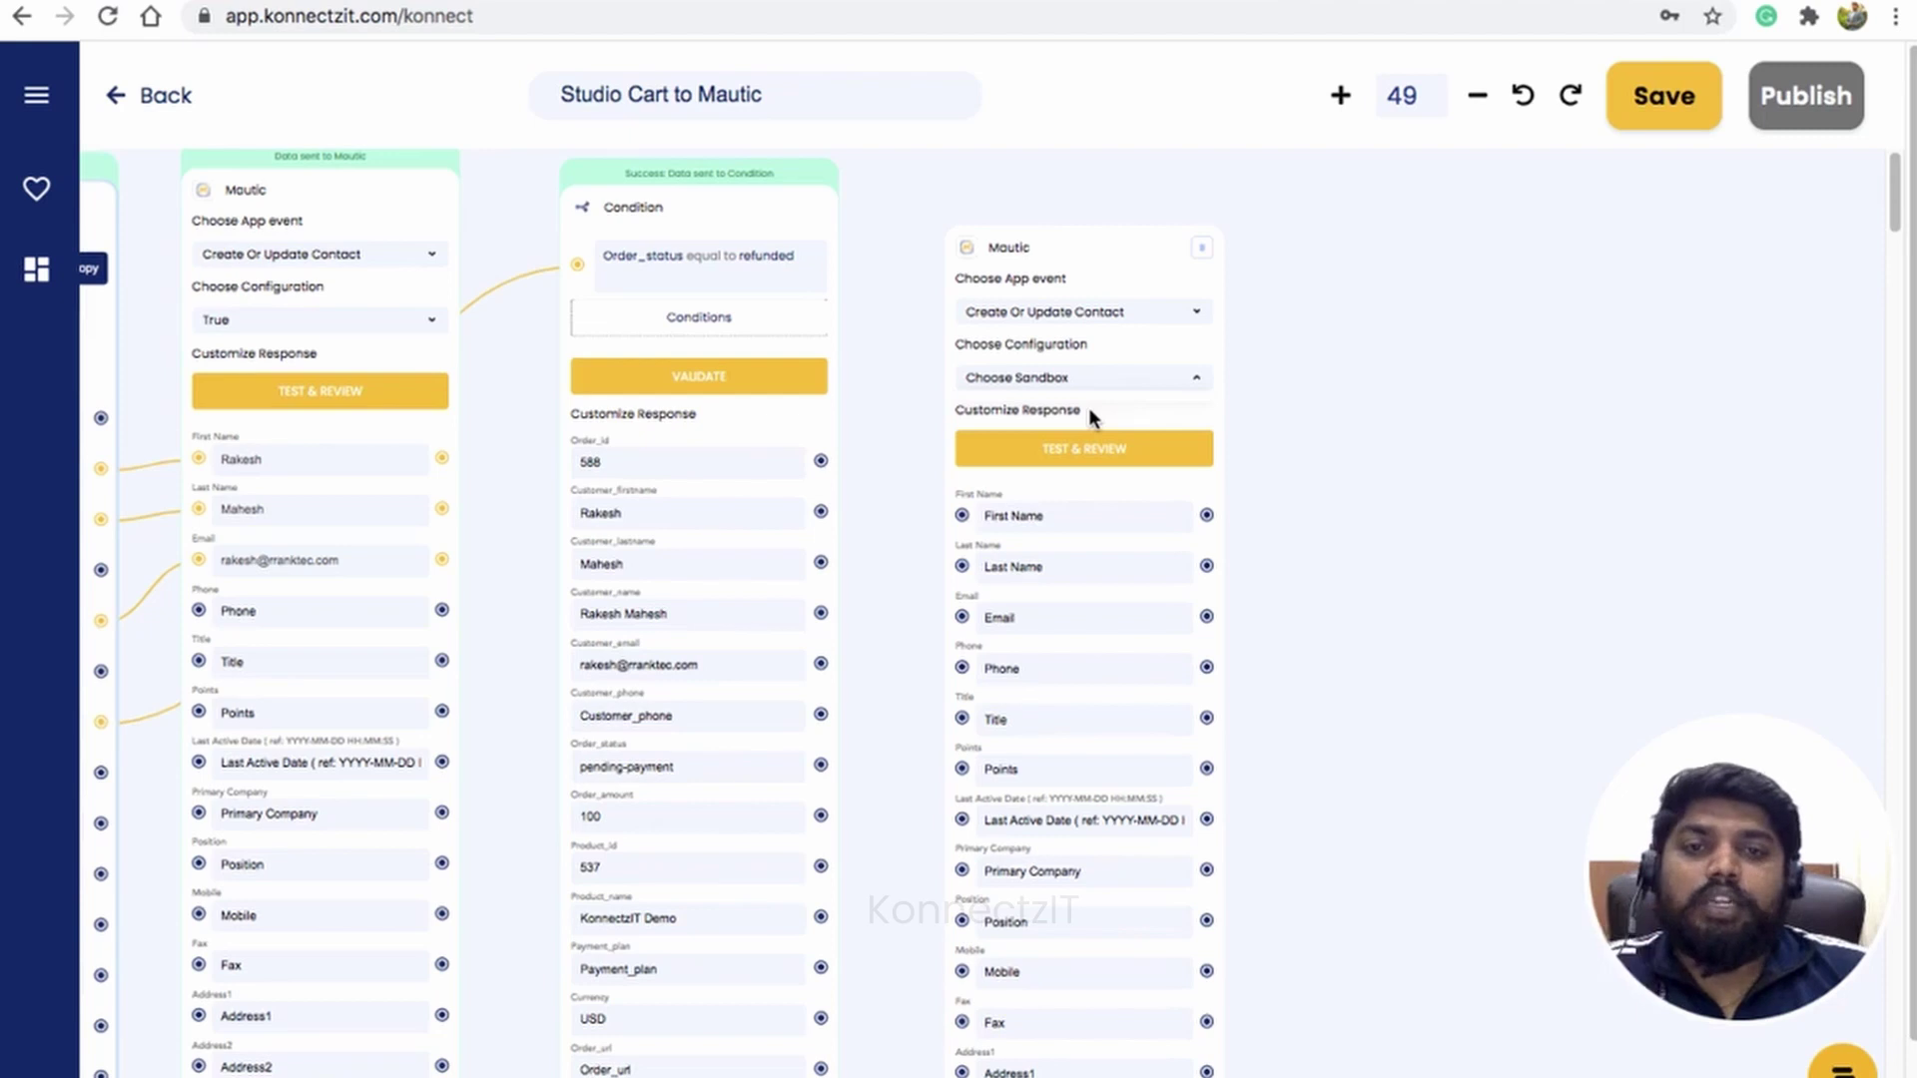
{"action": "left_click", "coordinate": [1023, 388]}
{"action": "left_click", "coordinate": [1025, 406]}
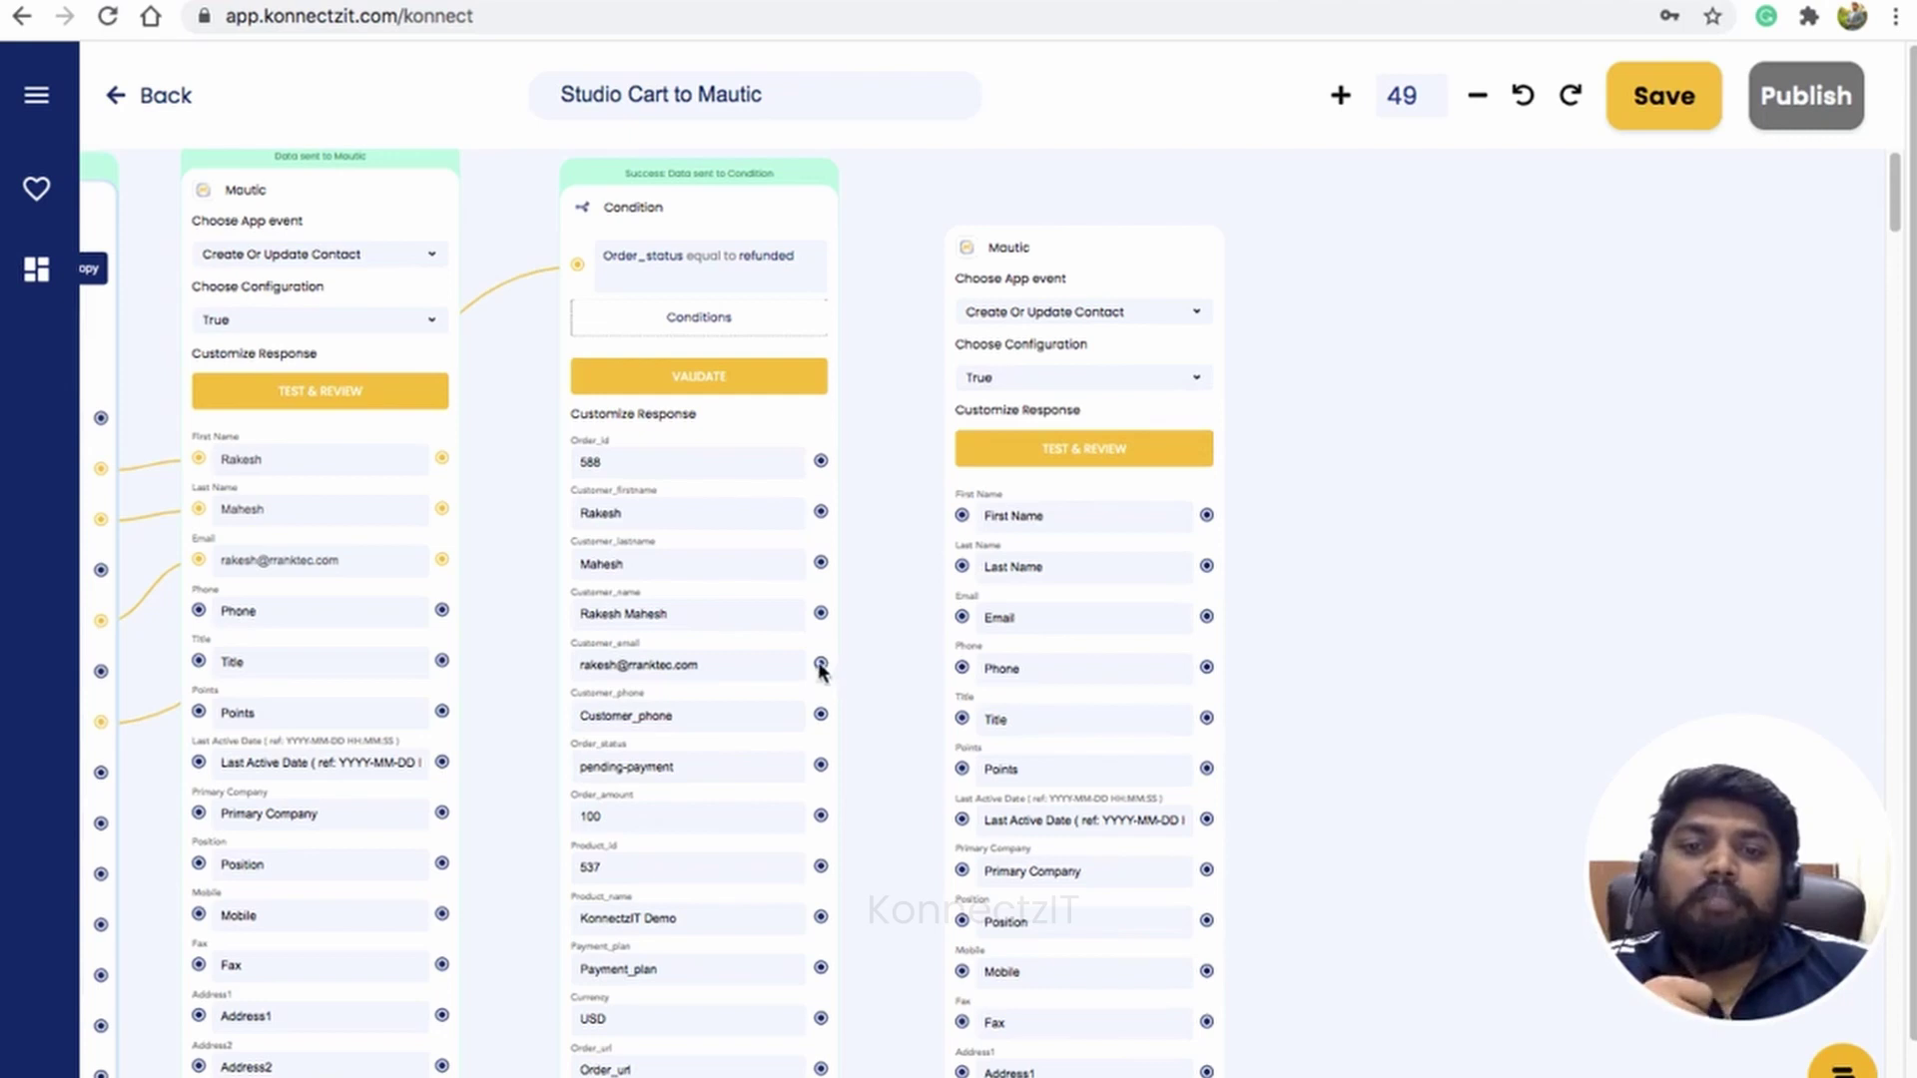
{"action": "left_click_drag", "start_coordinate": [821, 665], "coordinate": [965, 619]}
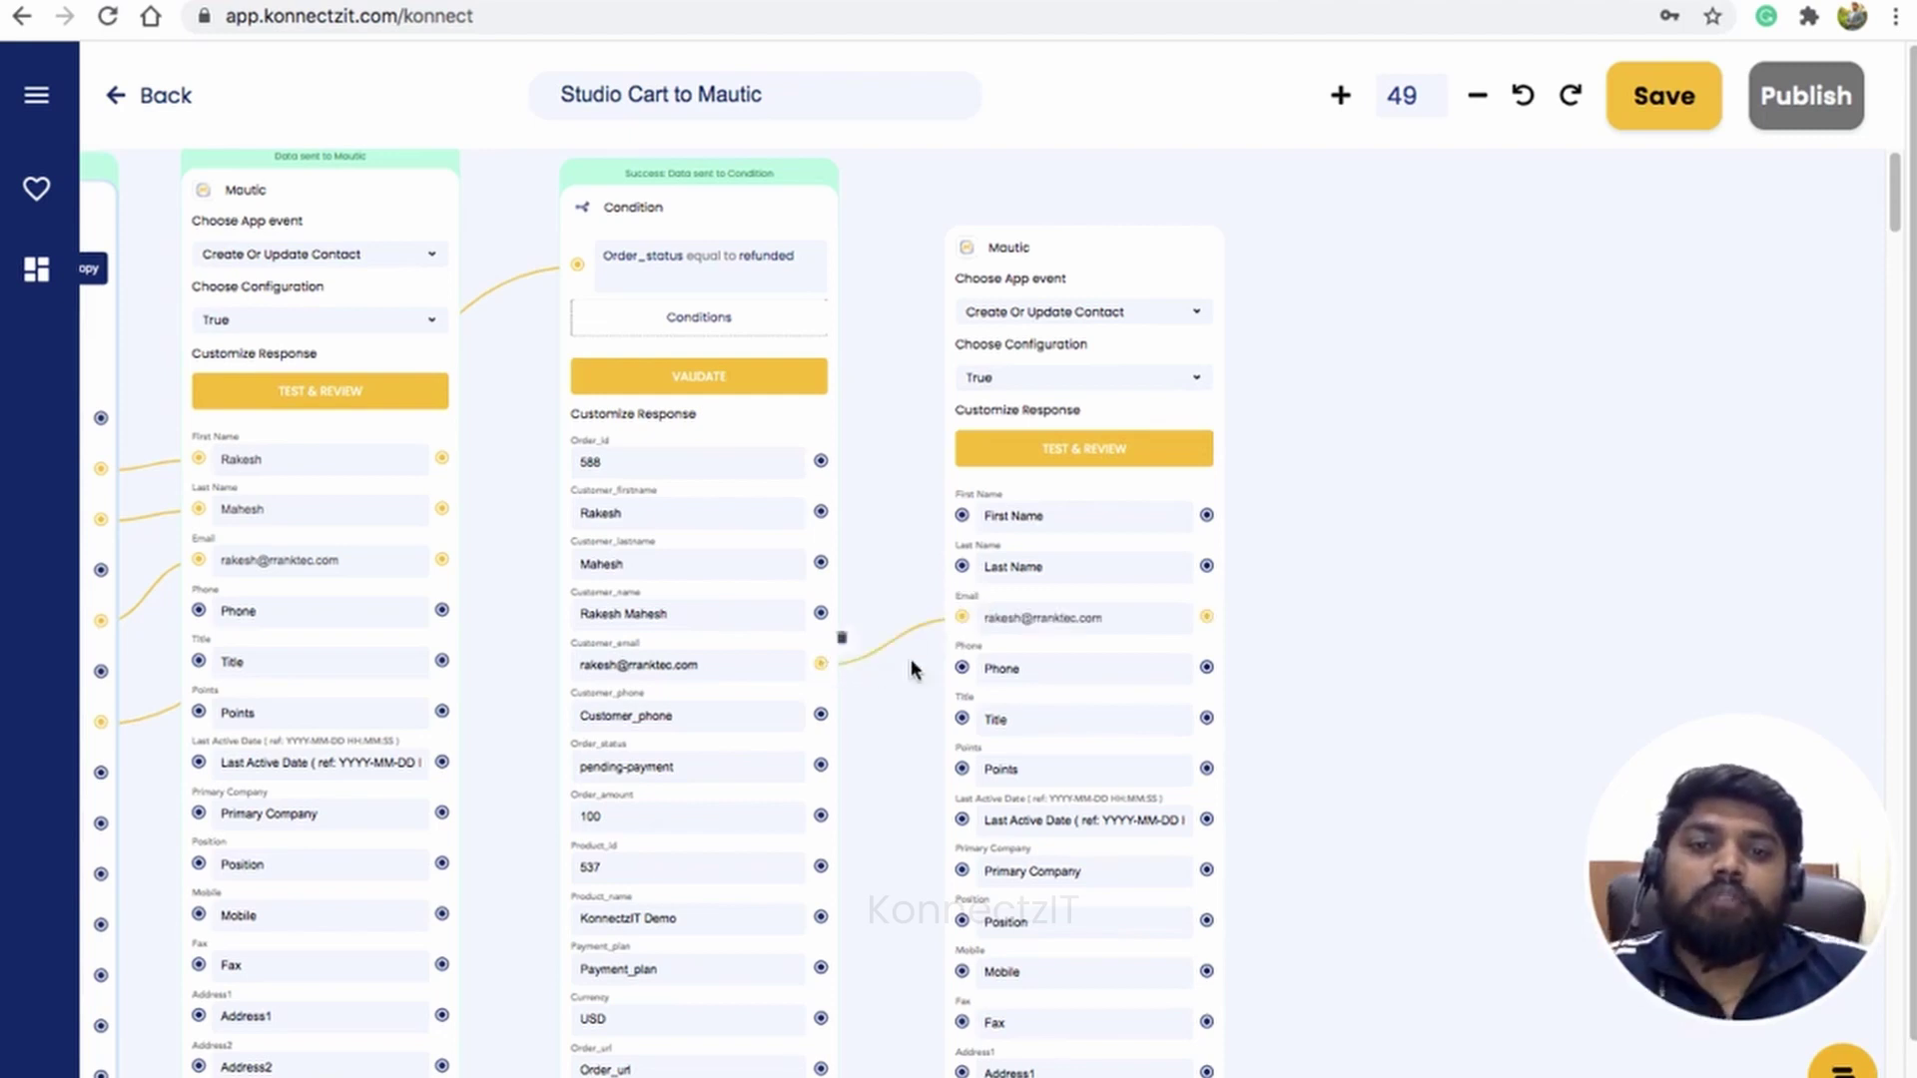
{"action": "left_click", "coordinate": [1074, 451]}
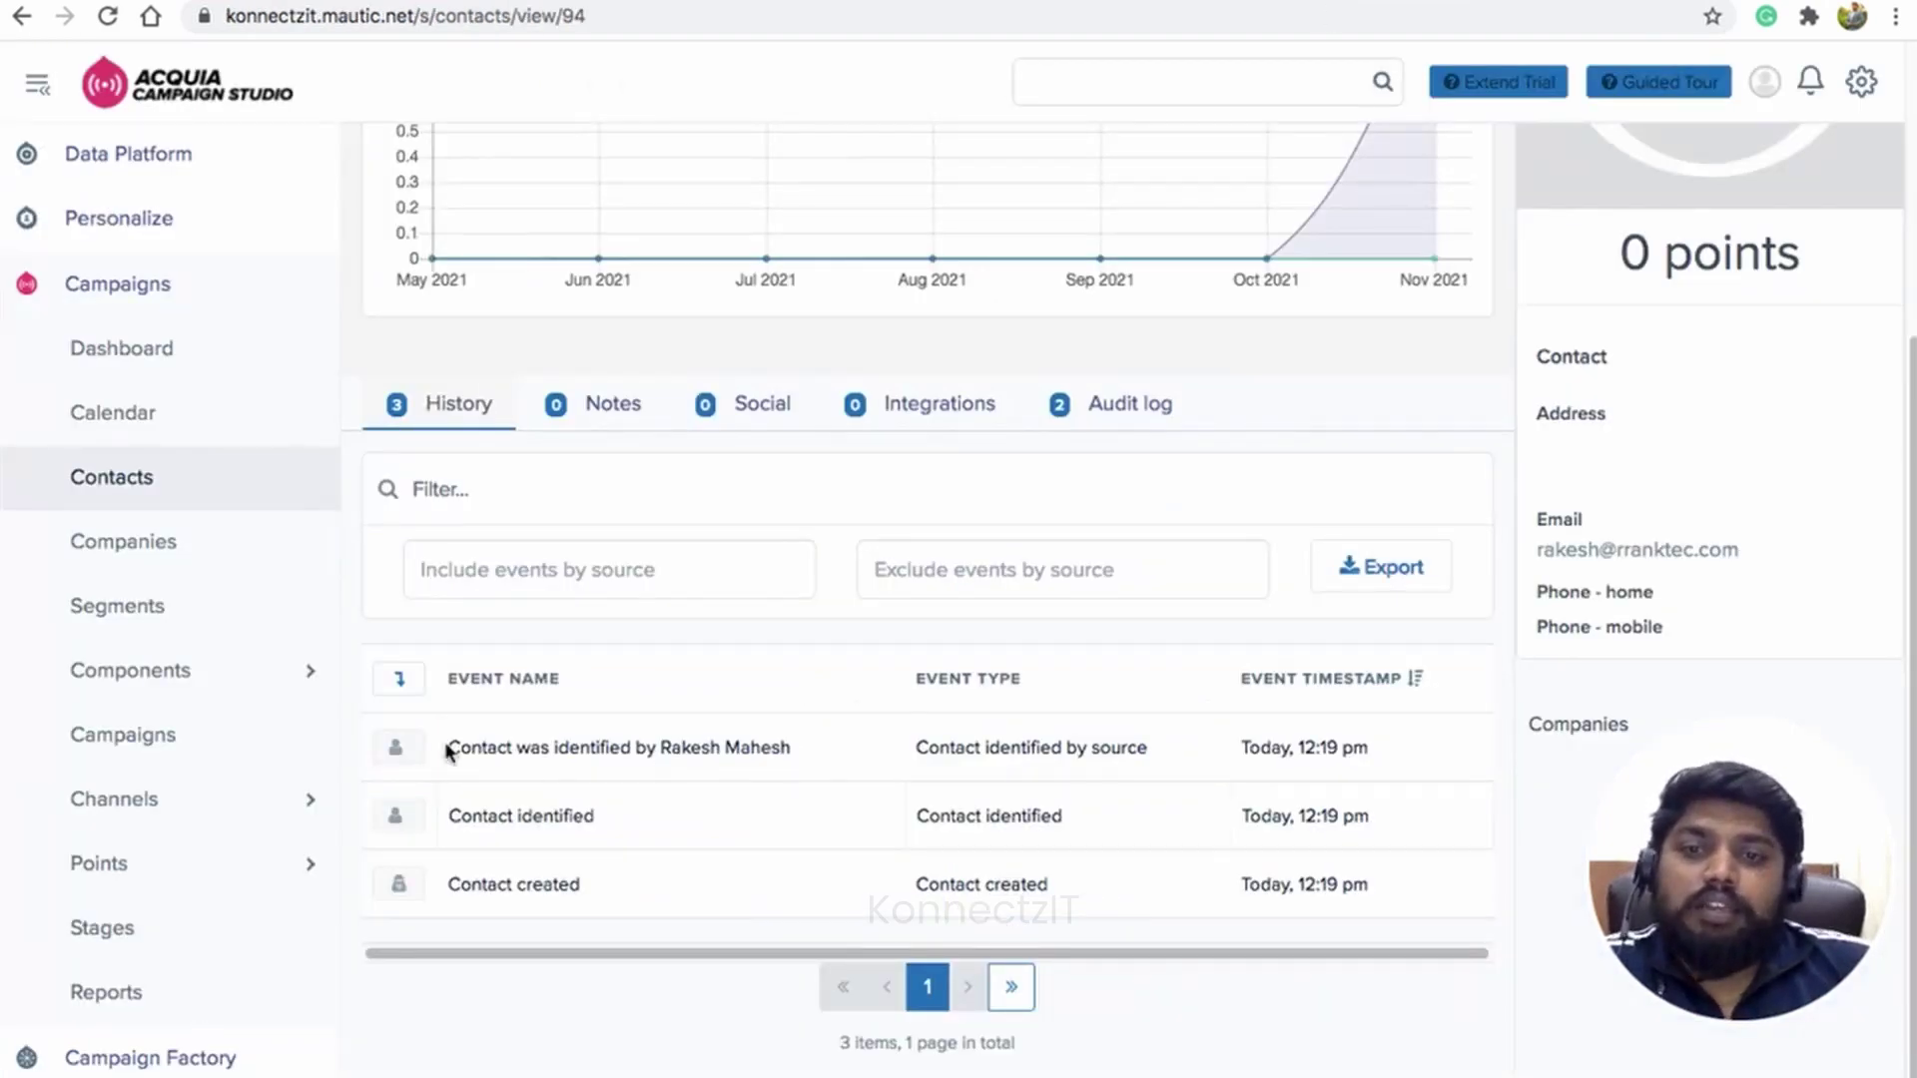
Step: Return to Mautic's contacts list and select the new contact's ID, 94
{"action": "scroll", "coordinate": [1560, 510], "scroll_direction": "up", "scroll_amount": 5}
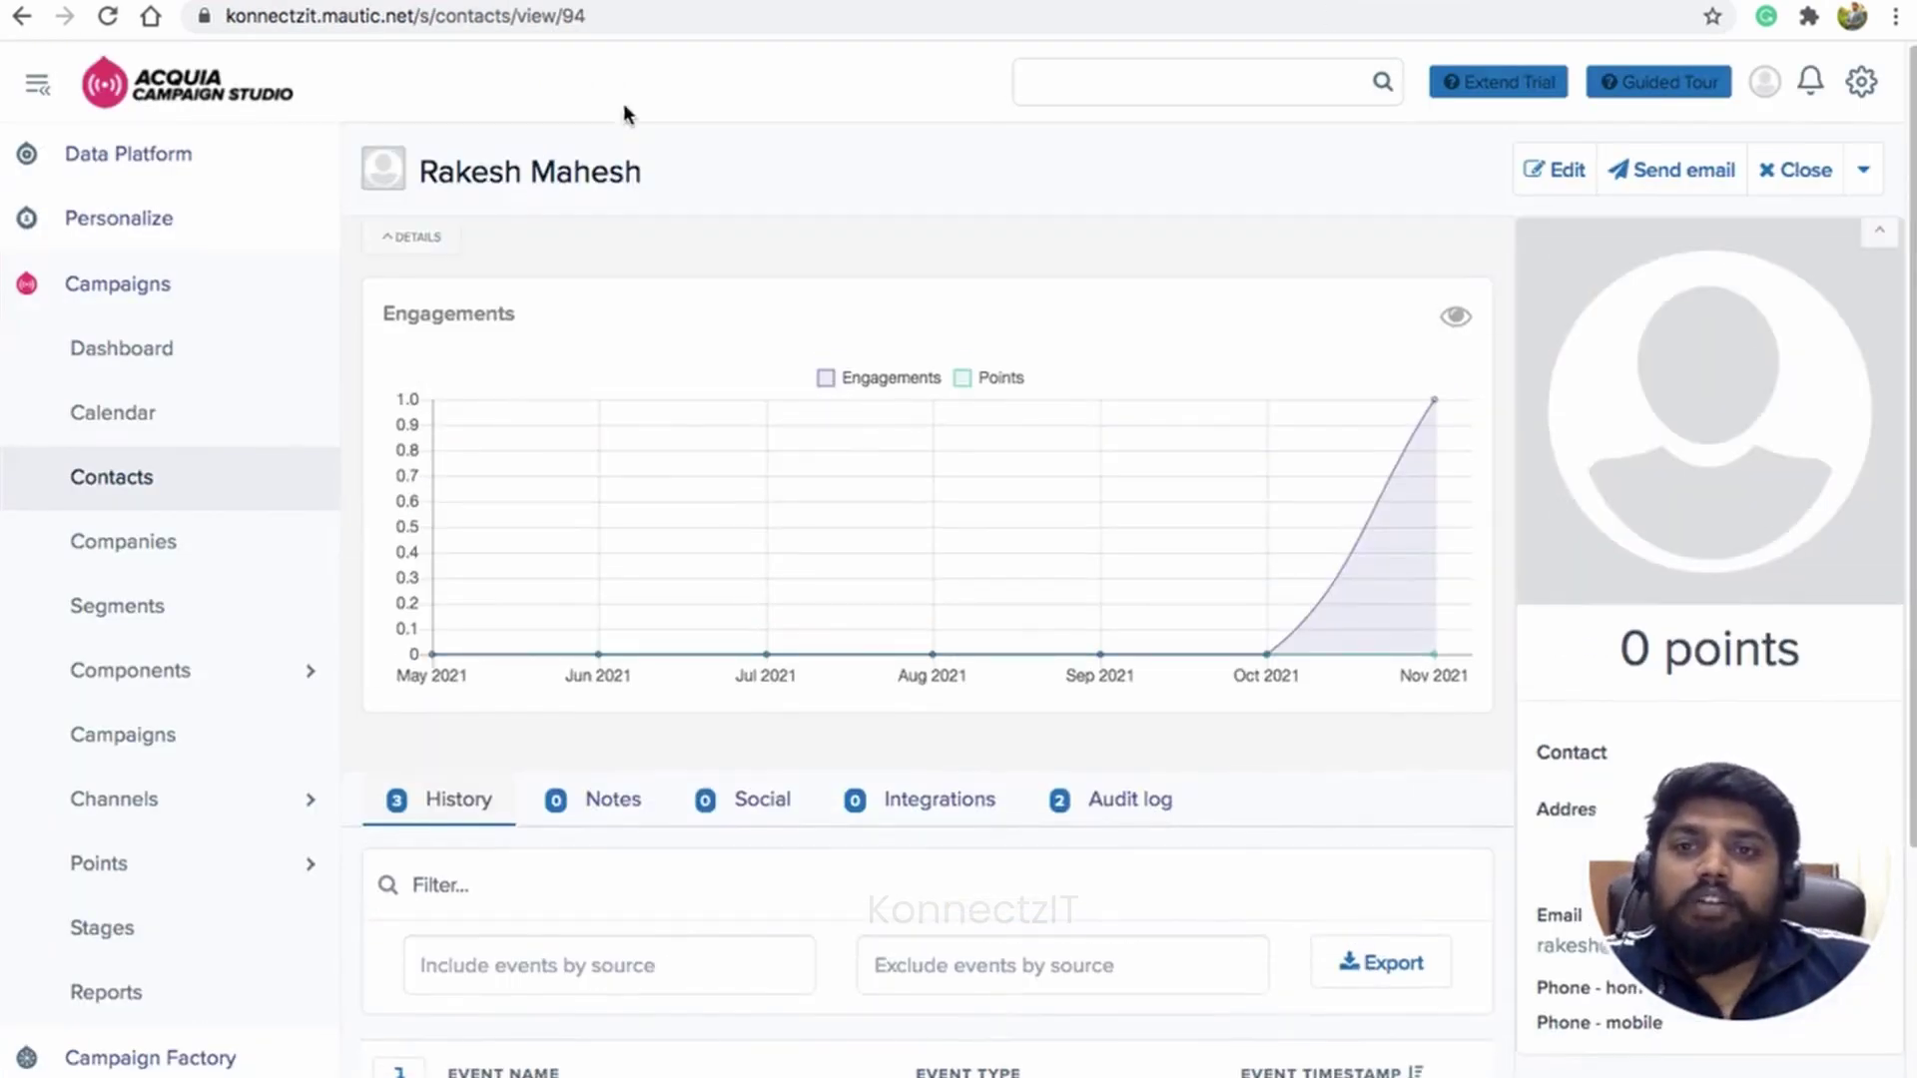
{"action": "left_click", "coordinate": [117, 480]}
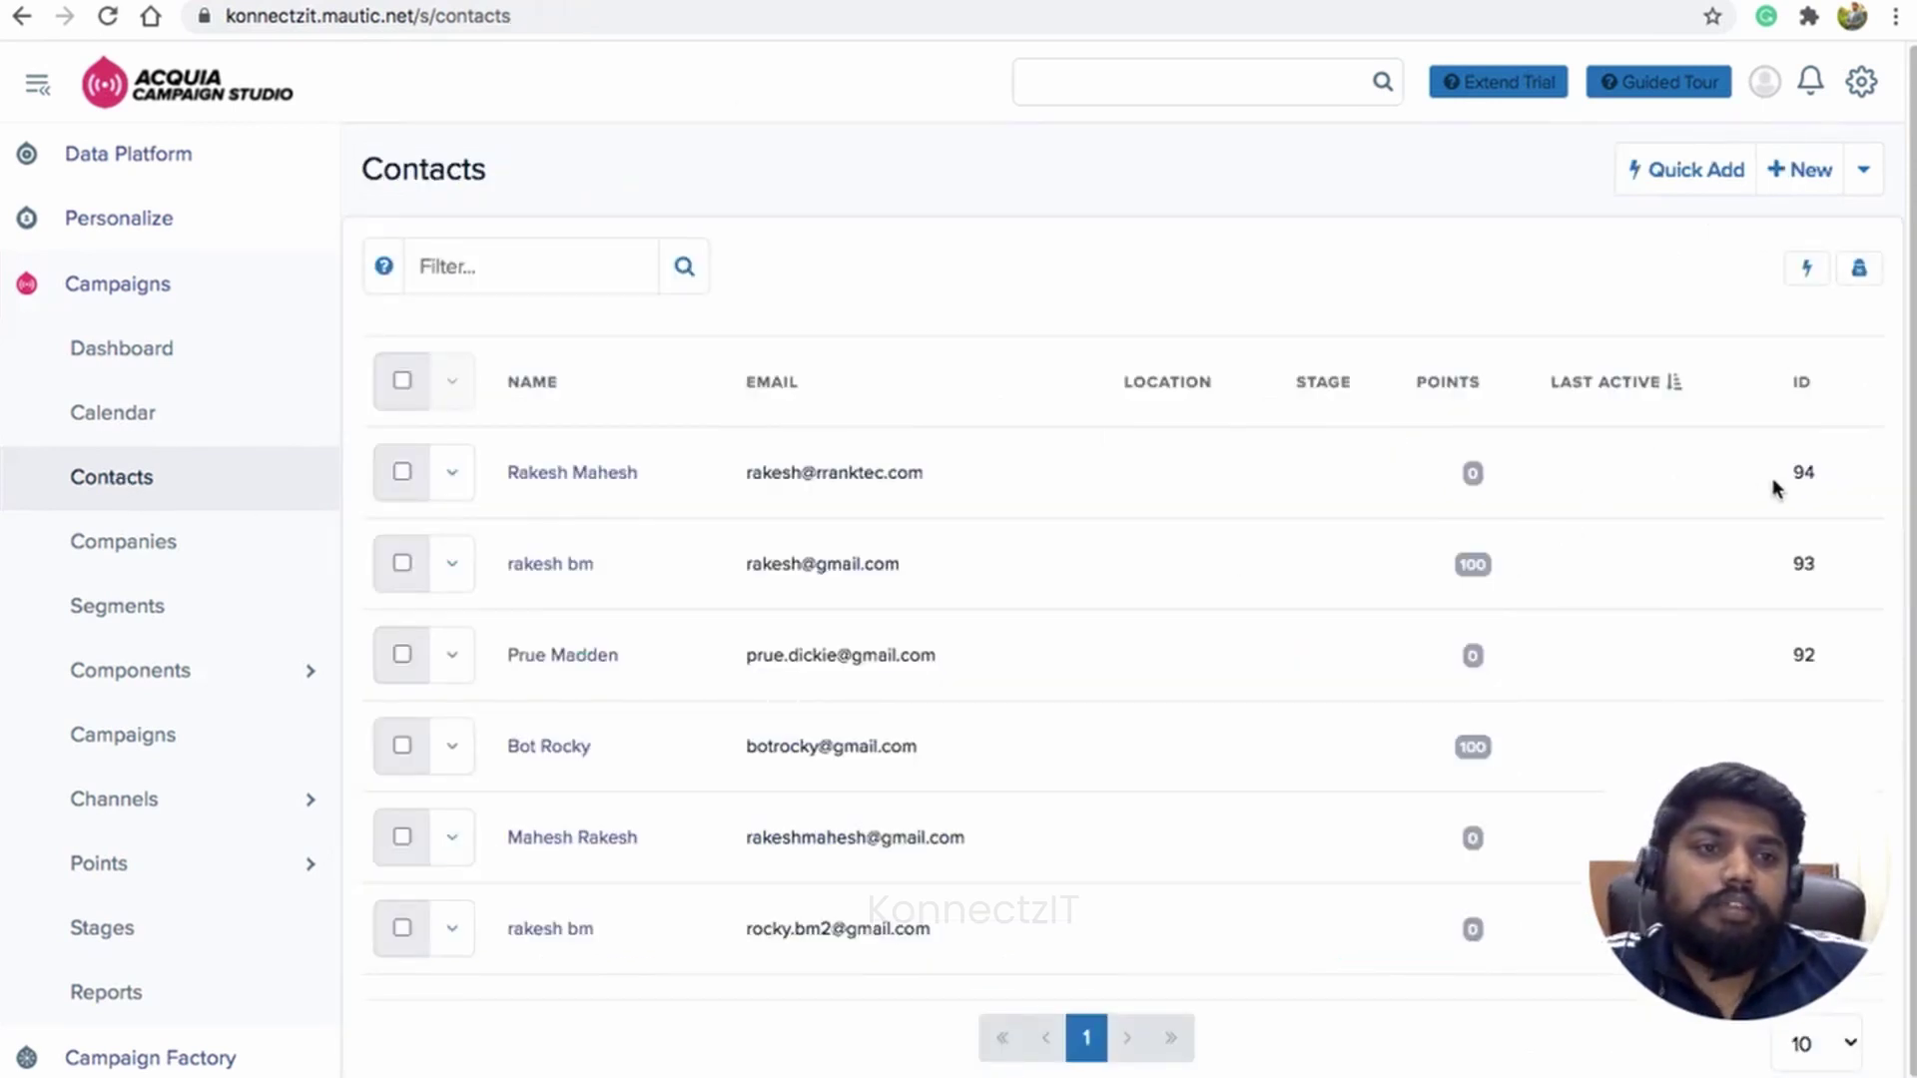
{"action": "double_click", "coordinate": [1789, 472]}
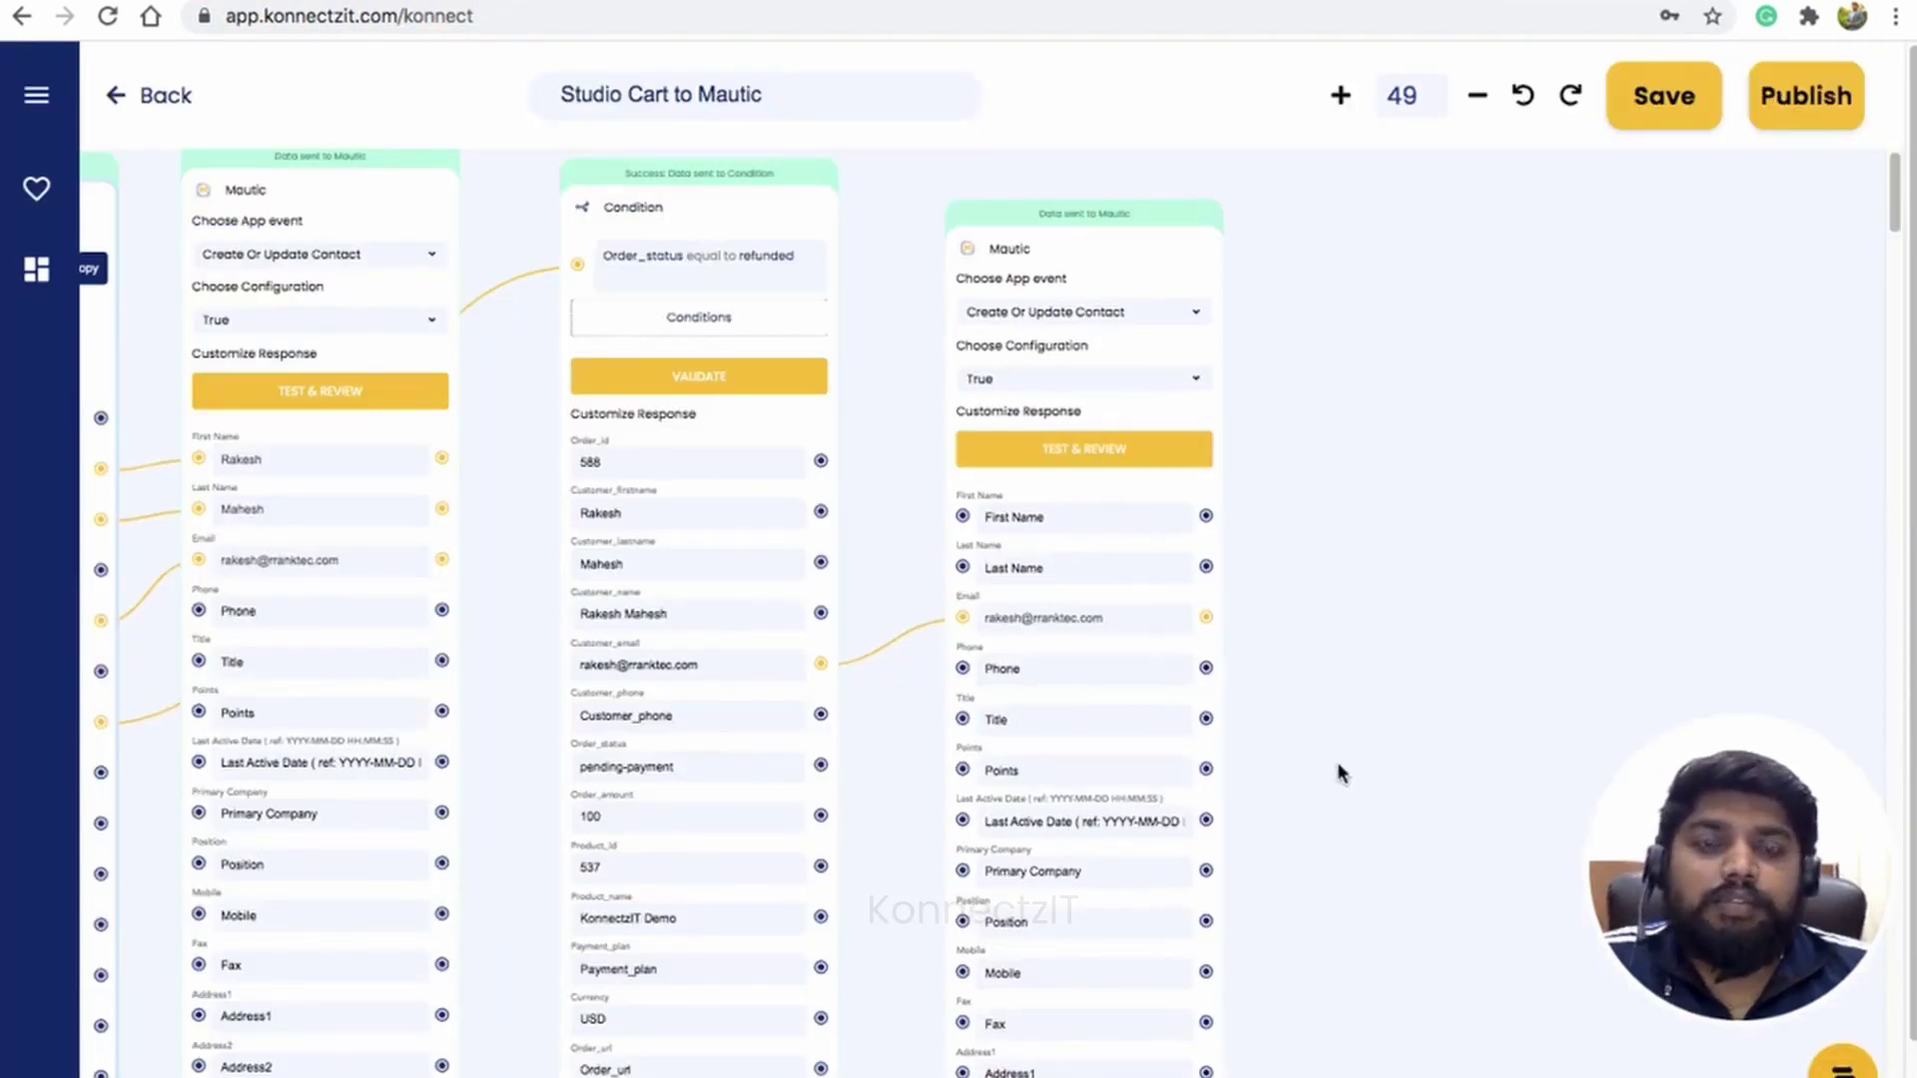
Step: Add the contact Id (94) field to the Mautic contact step's returned fields
{"action": "left_click_drag", "start_coordinate": [1361, 676], "coordinate": [1361, 423]}
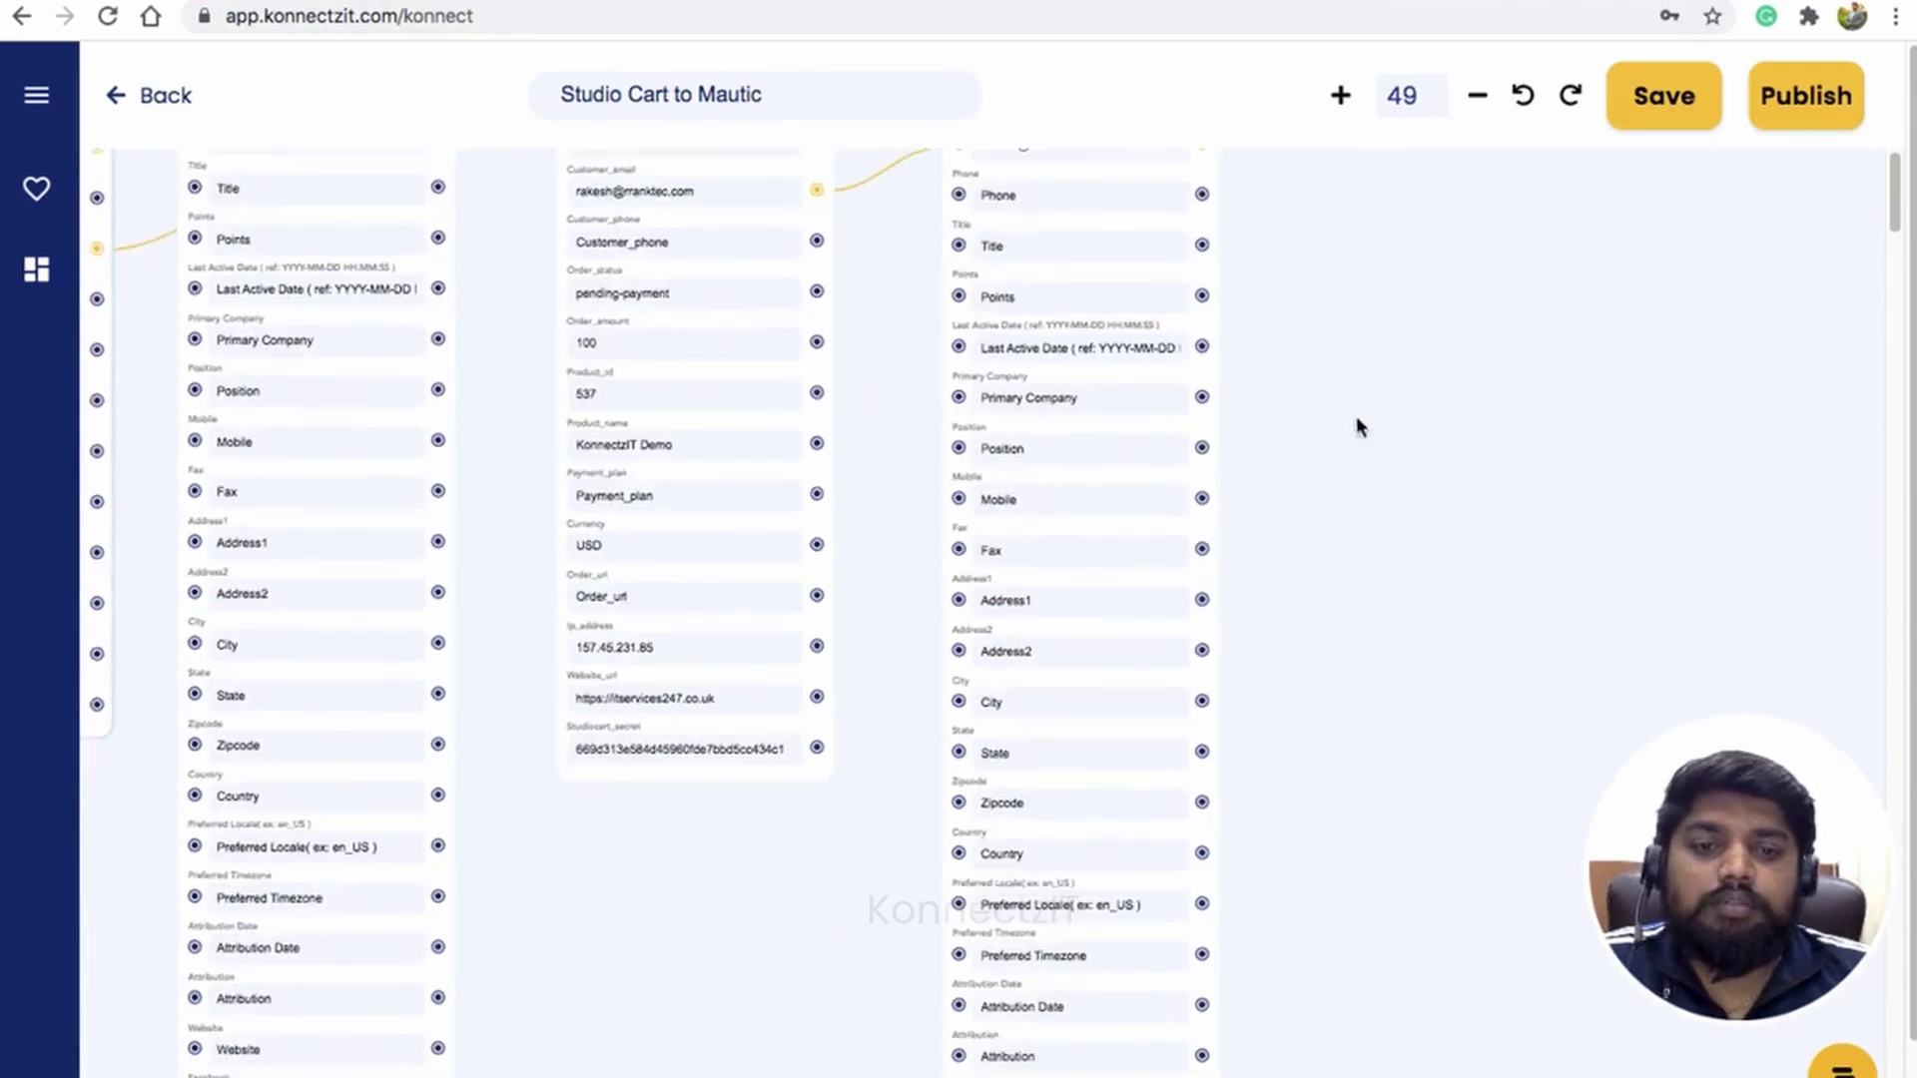
{"action": "left_click_drag", "start_coordinate": [1303, 799], "coordinate": [1329, 270]}
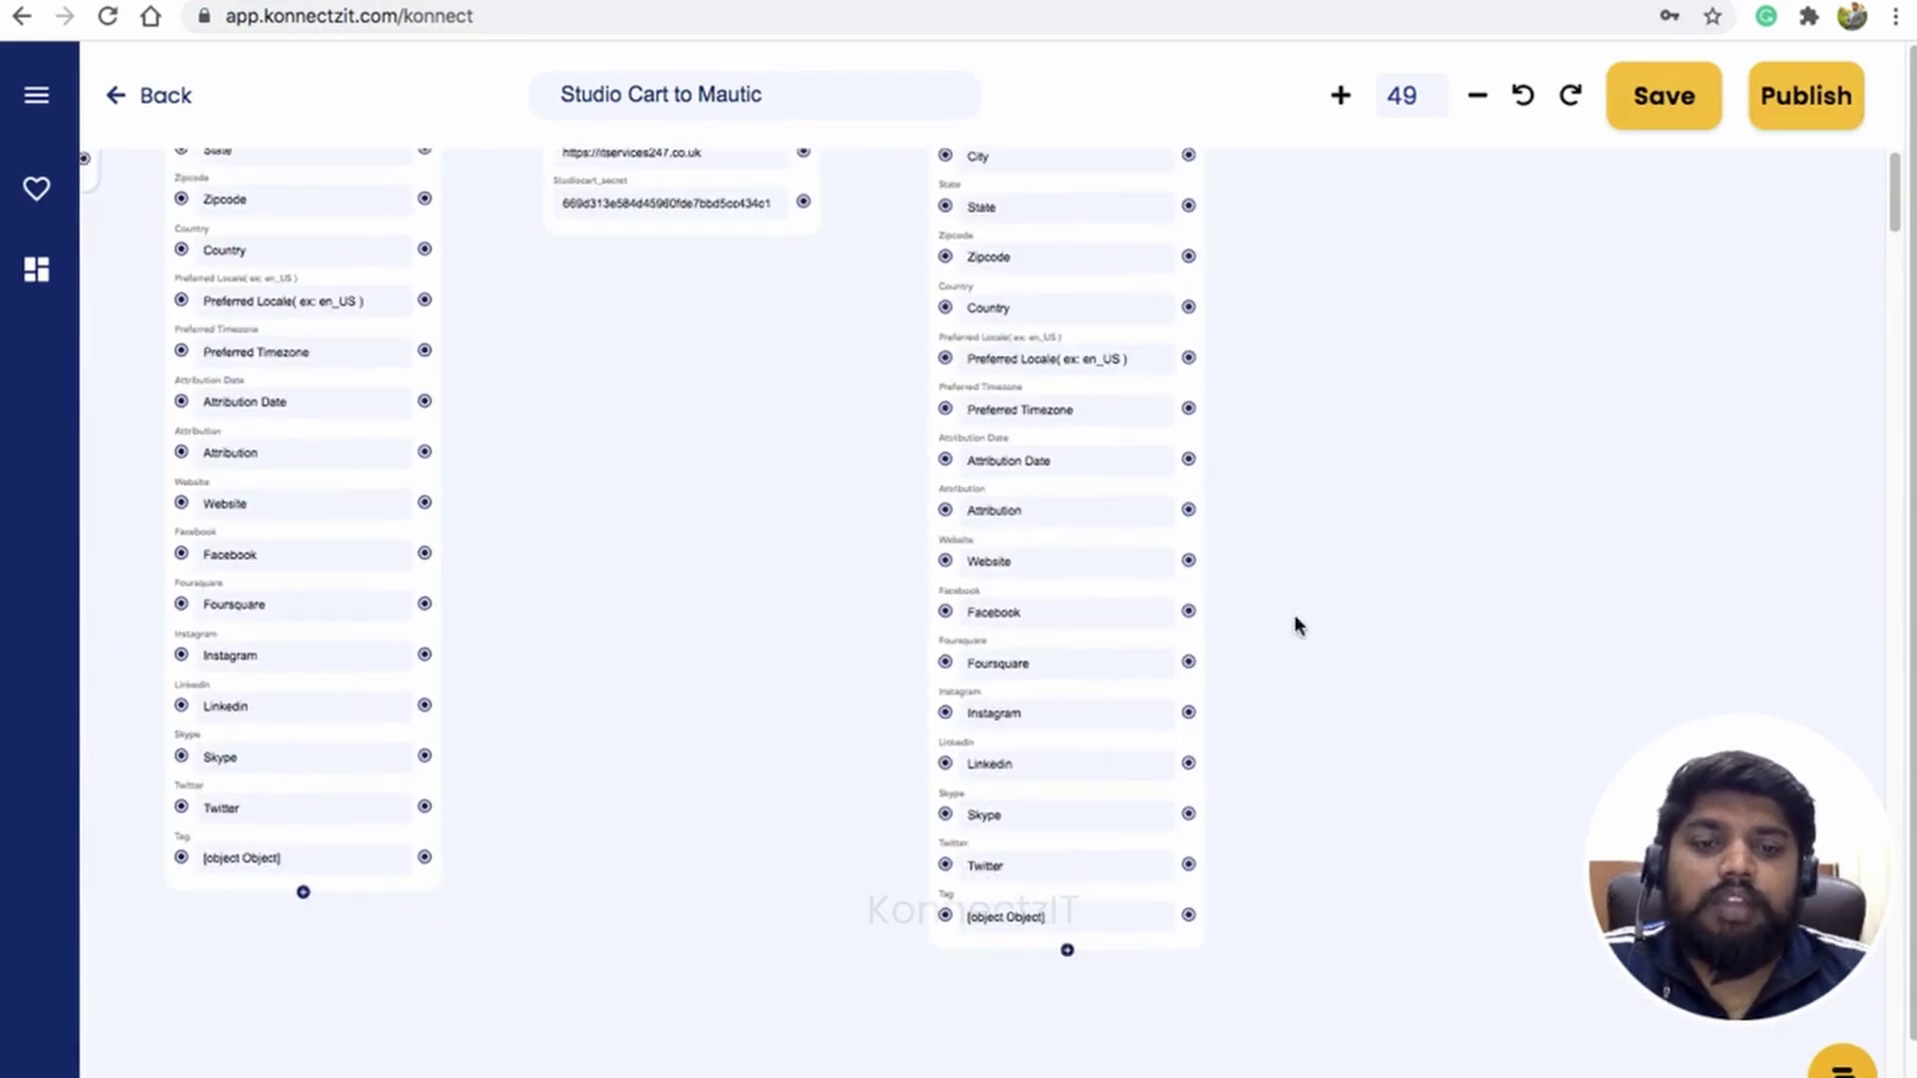
{"action": "left_click", "coordinate": [1068, 951]}
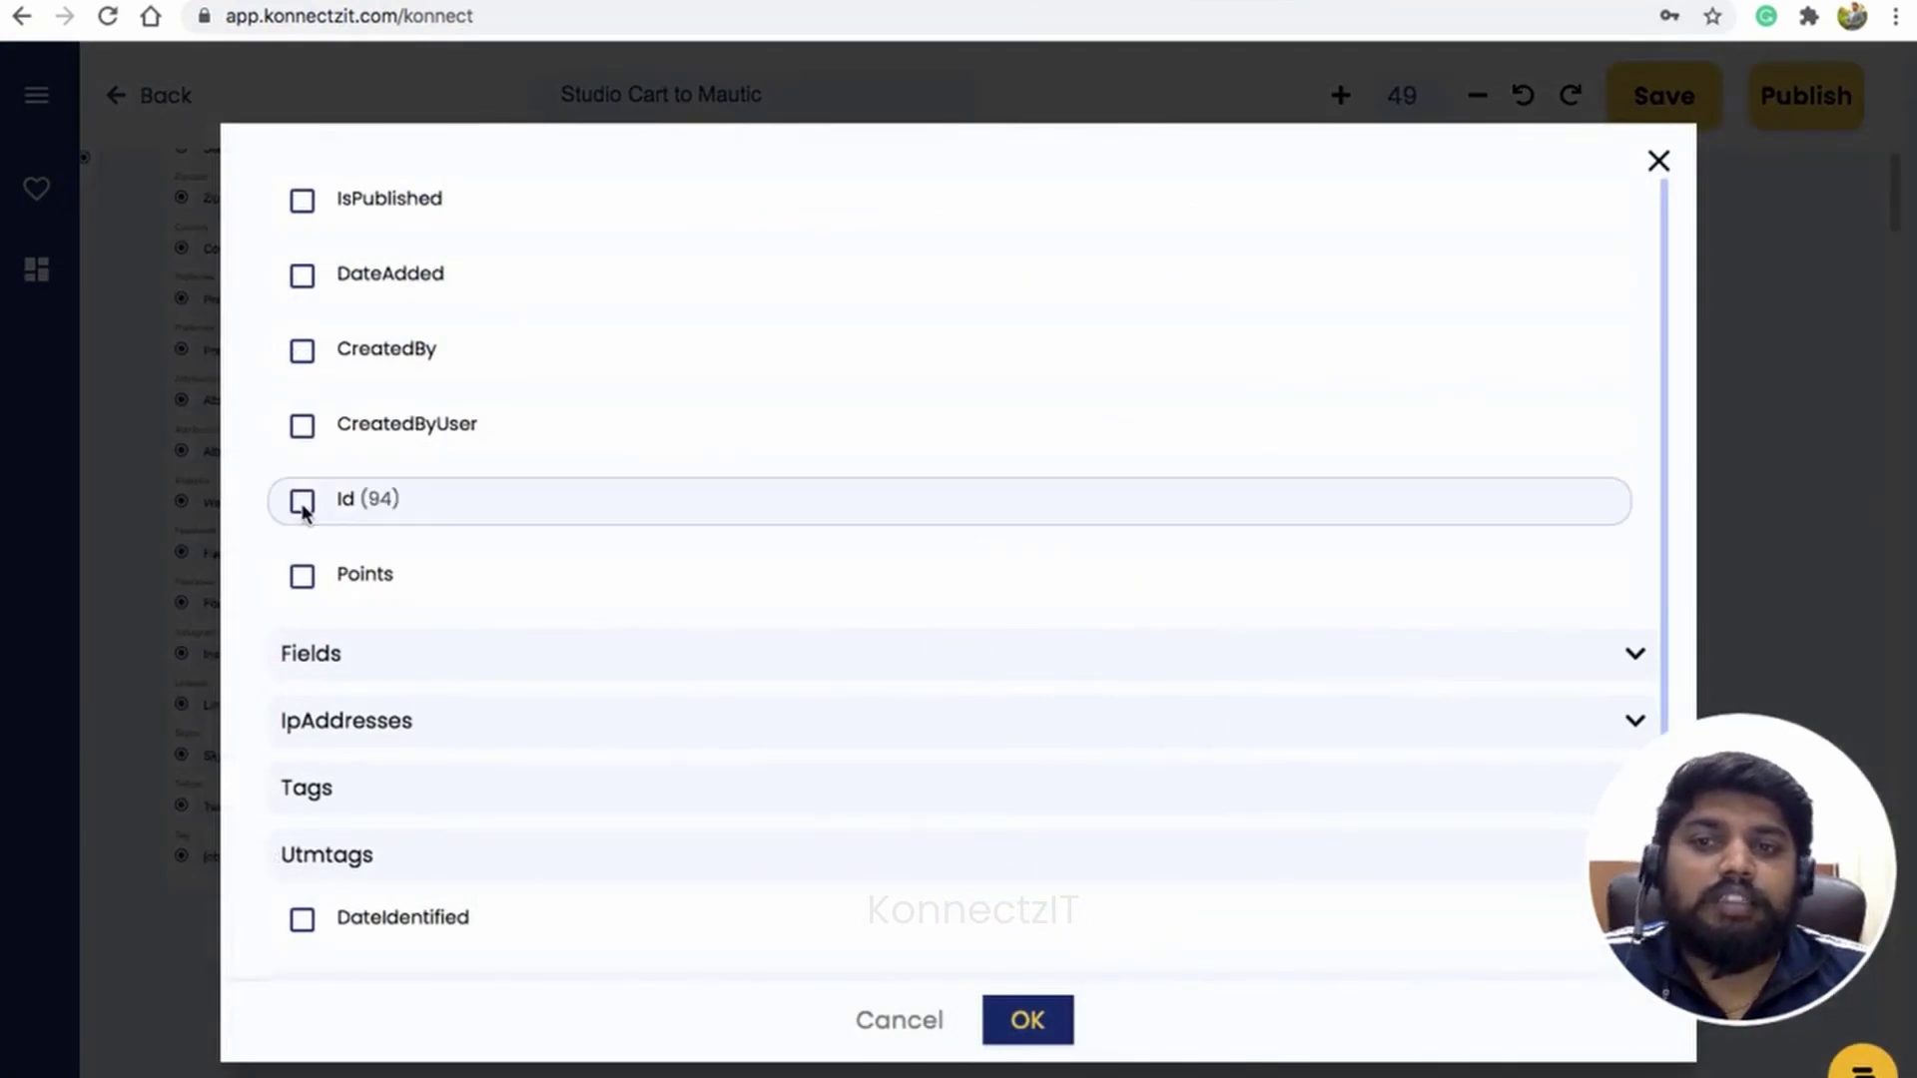
{"action": "left_click", "coordinate": [301, 502]}
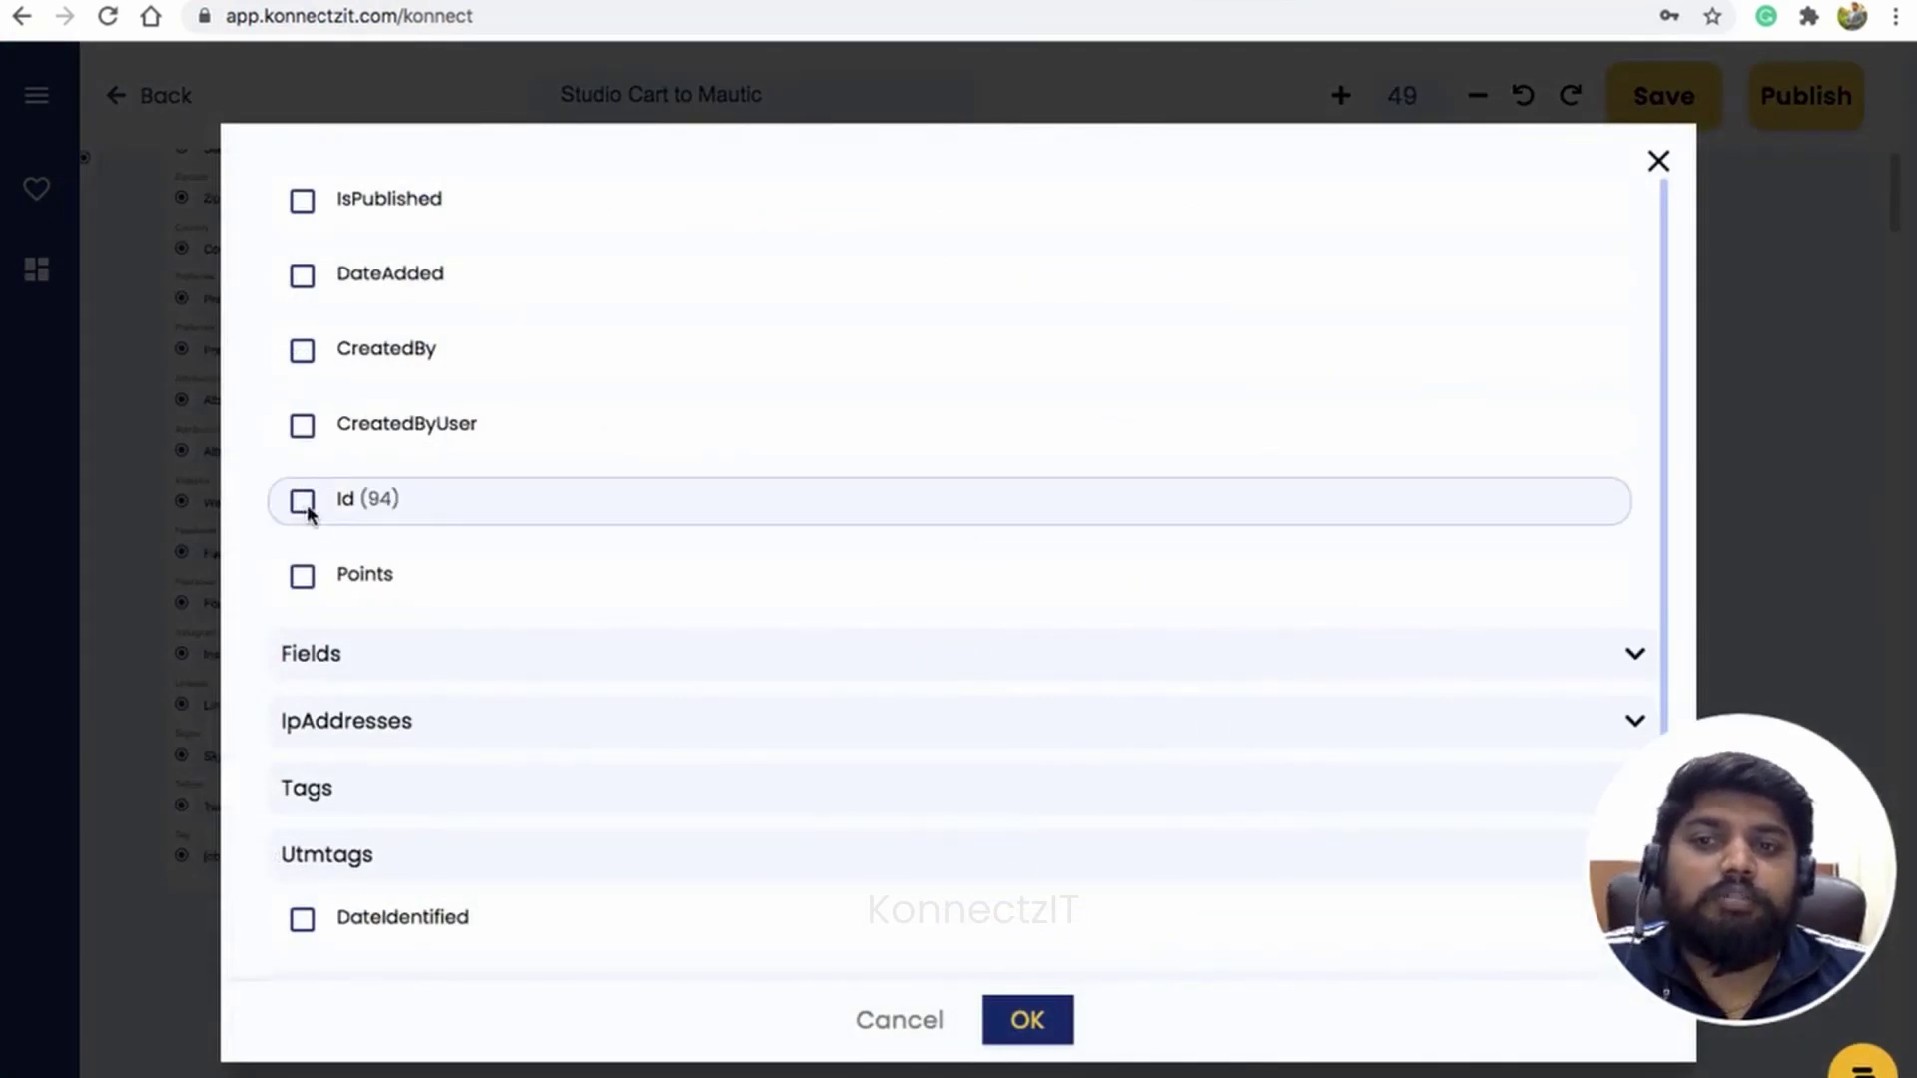
{"action": "left_click", "coordinate": [1033, 1026]}
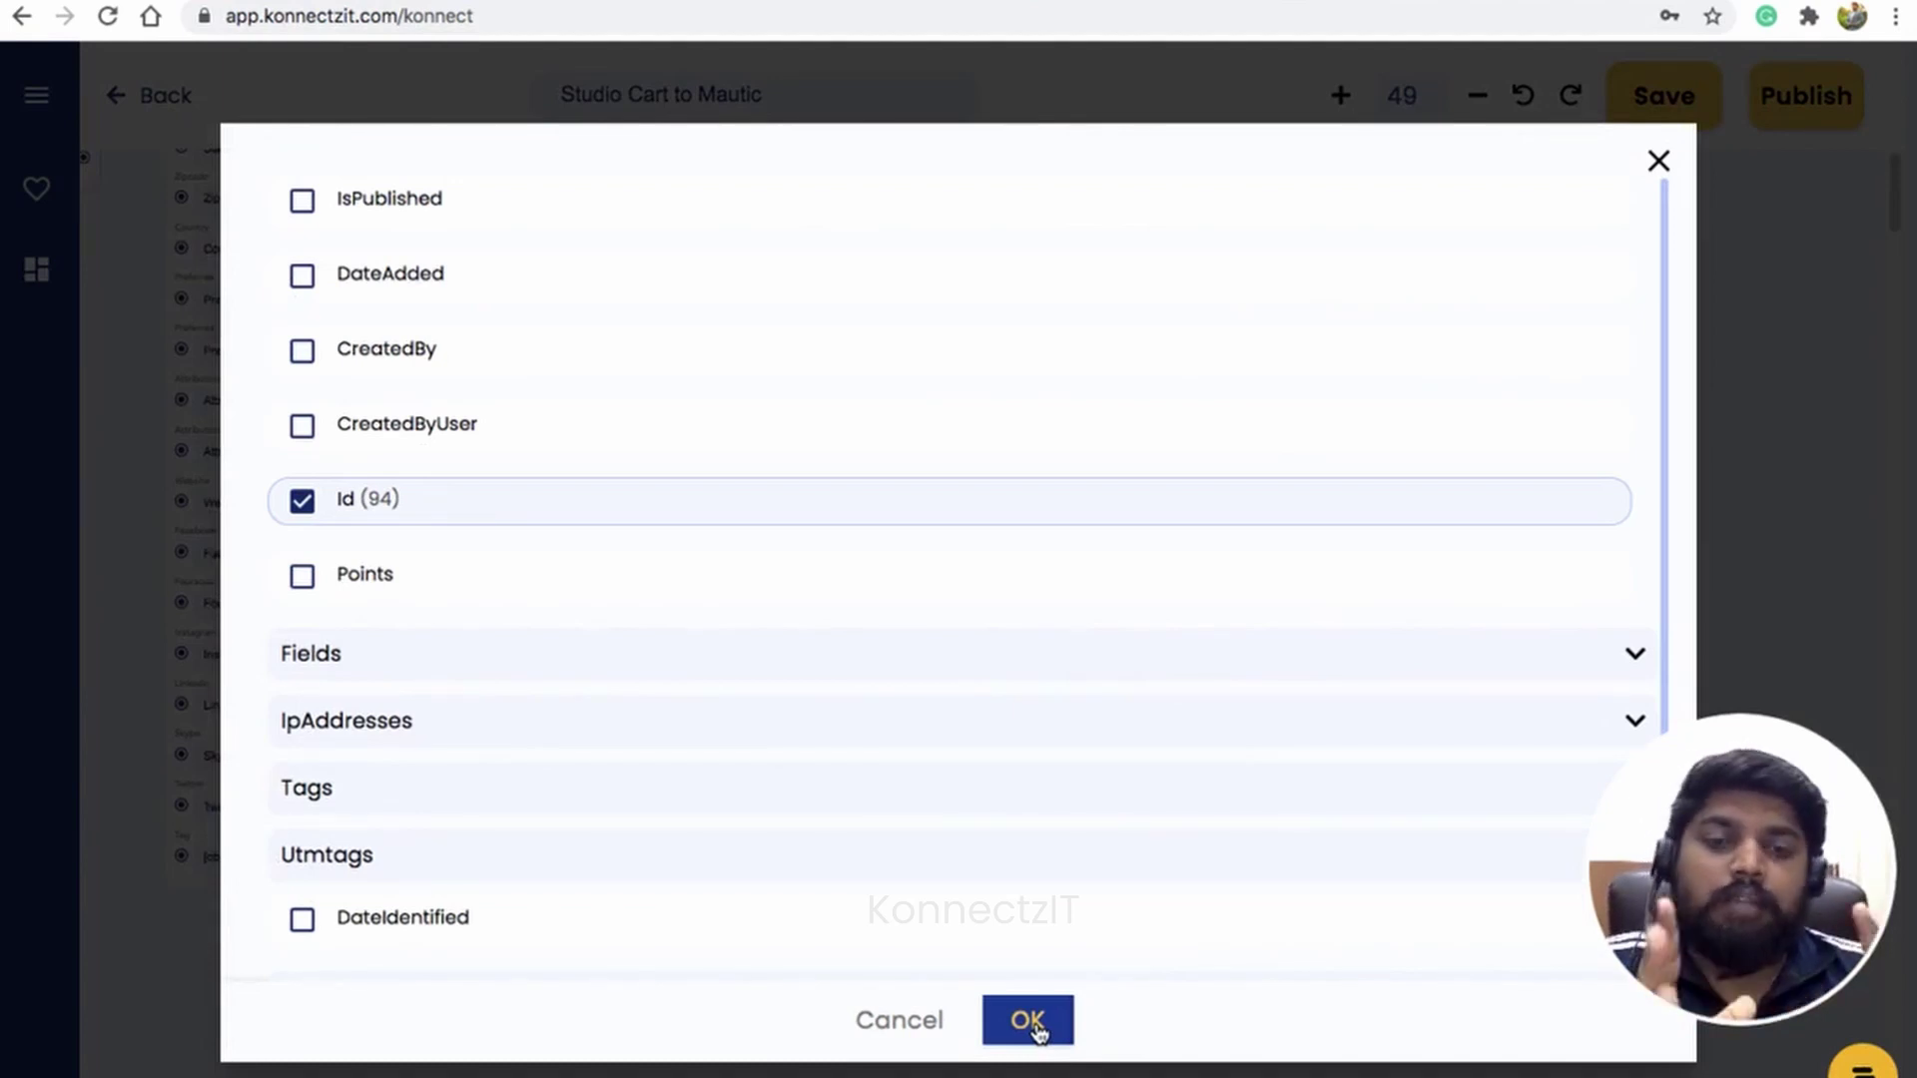
{"action": "left_click", "coordinate": [1028, 1020]}
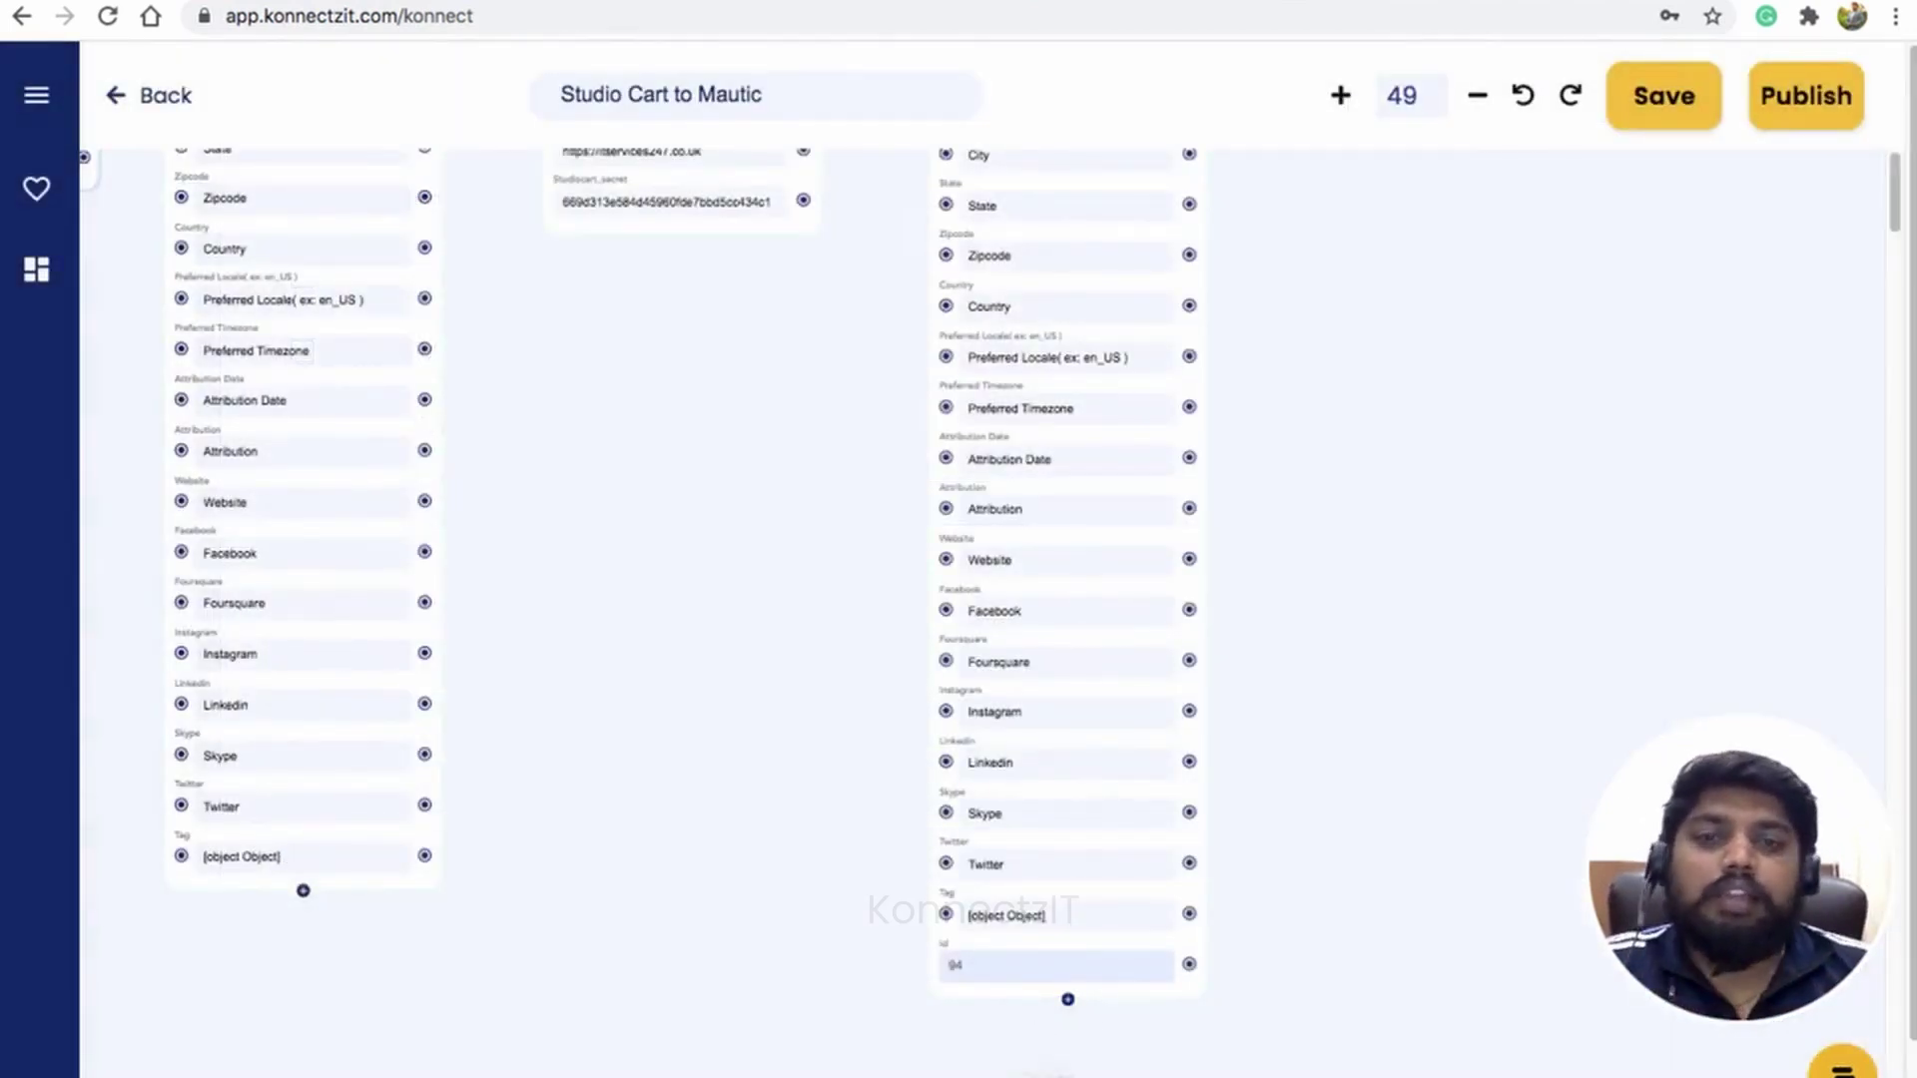
{"action": "left_click_drag", "start_coordinate": [1514, 300], "coordinate": [1300, 340]}
Step: Add another Mautic step using the Add Contact To Segment event
{"action": "left_click", "coordinate": [36, 95]}
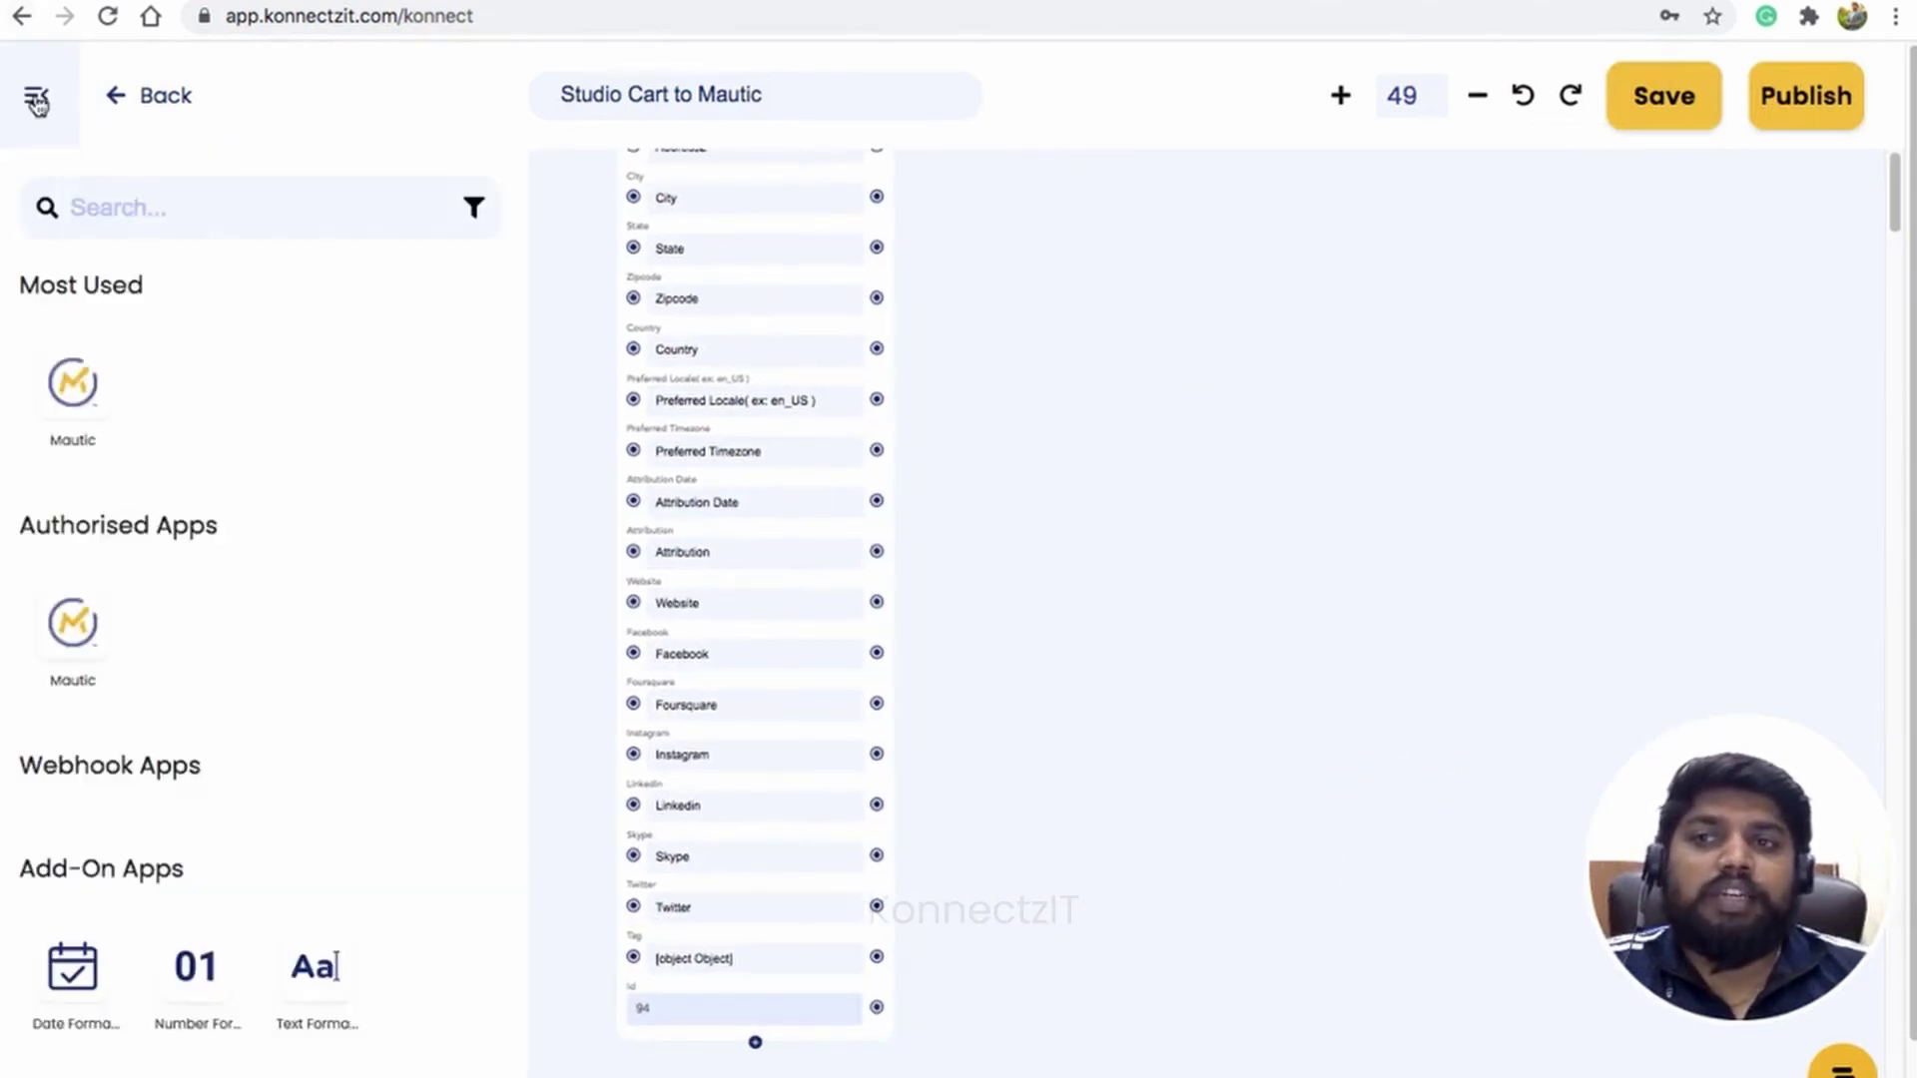
{"action": "left_click_drag", "start_coordinate": [80, 394], "coordinate": [1082, 274]}
{"action": "left_click", "coordinate": [35, 95]}
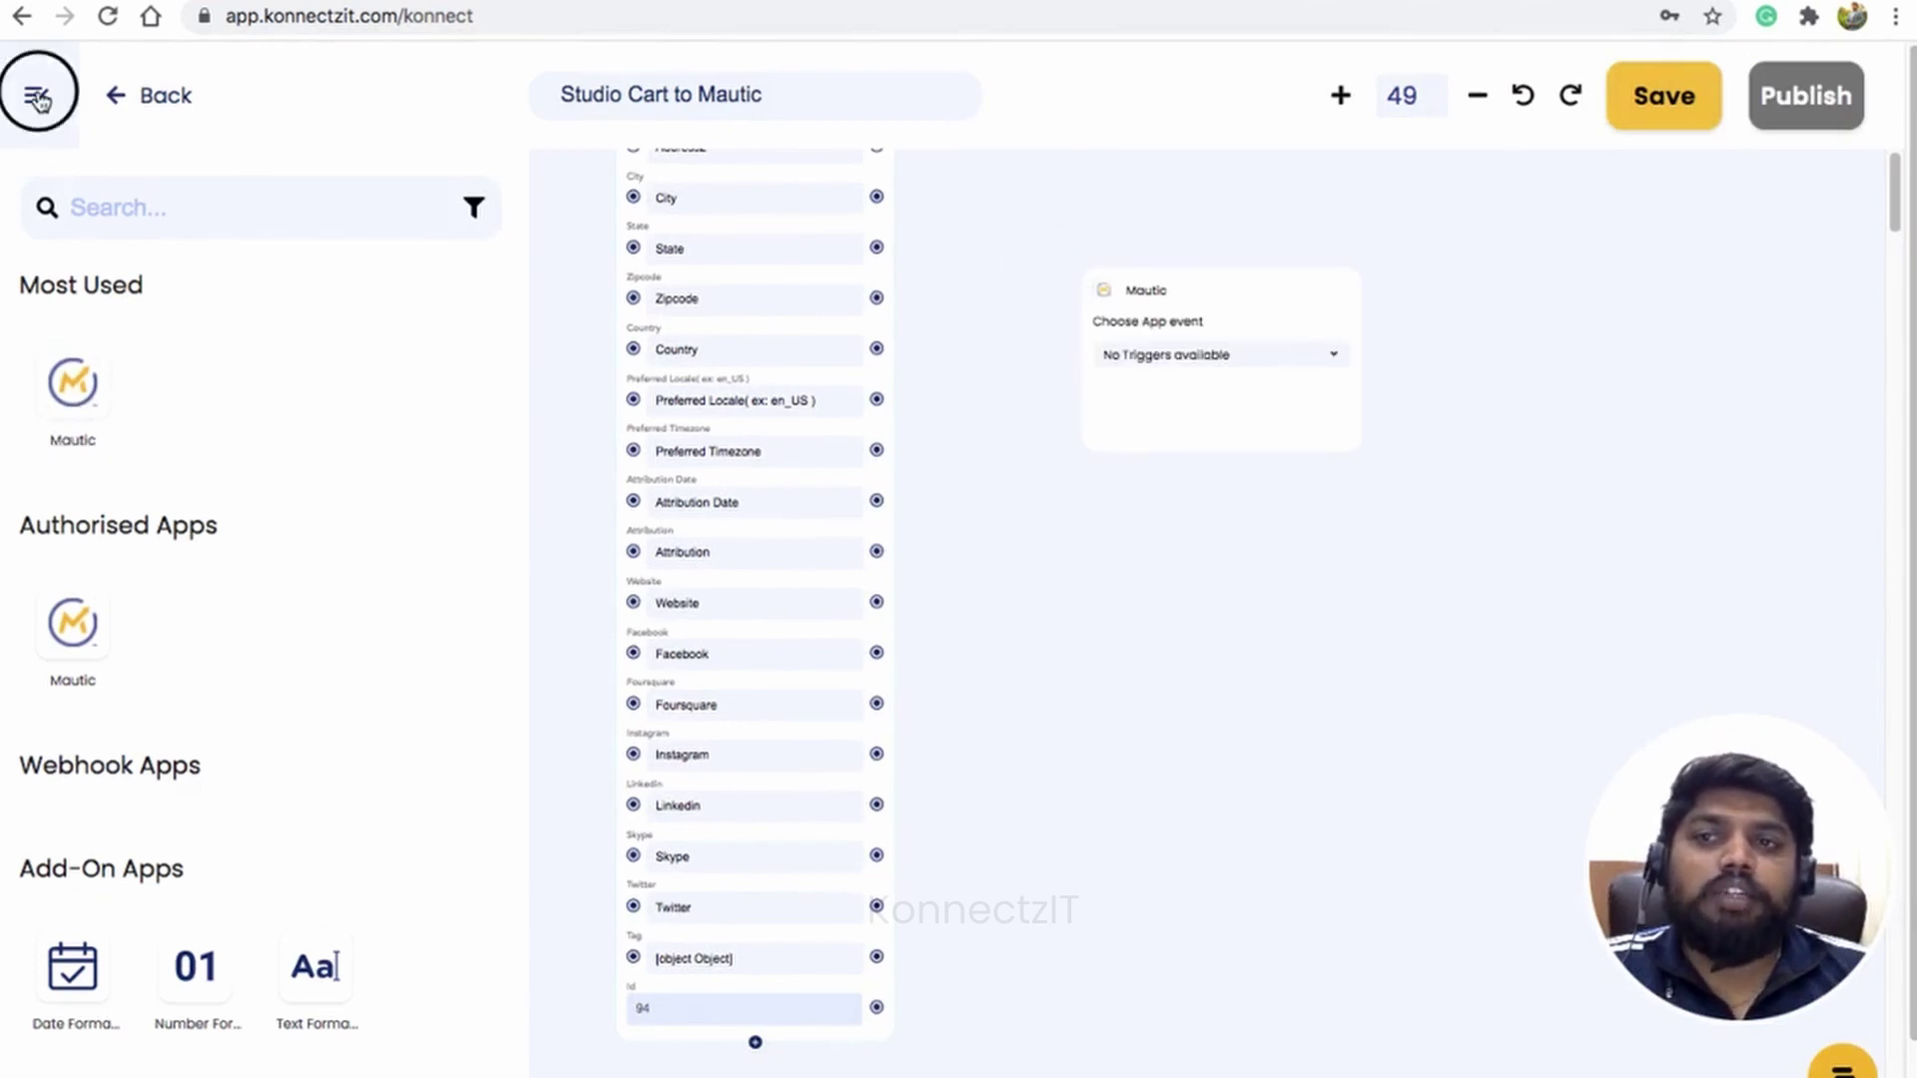
{"action": "left_click", "coordinate": [1287, 357]}
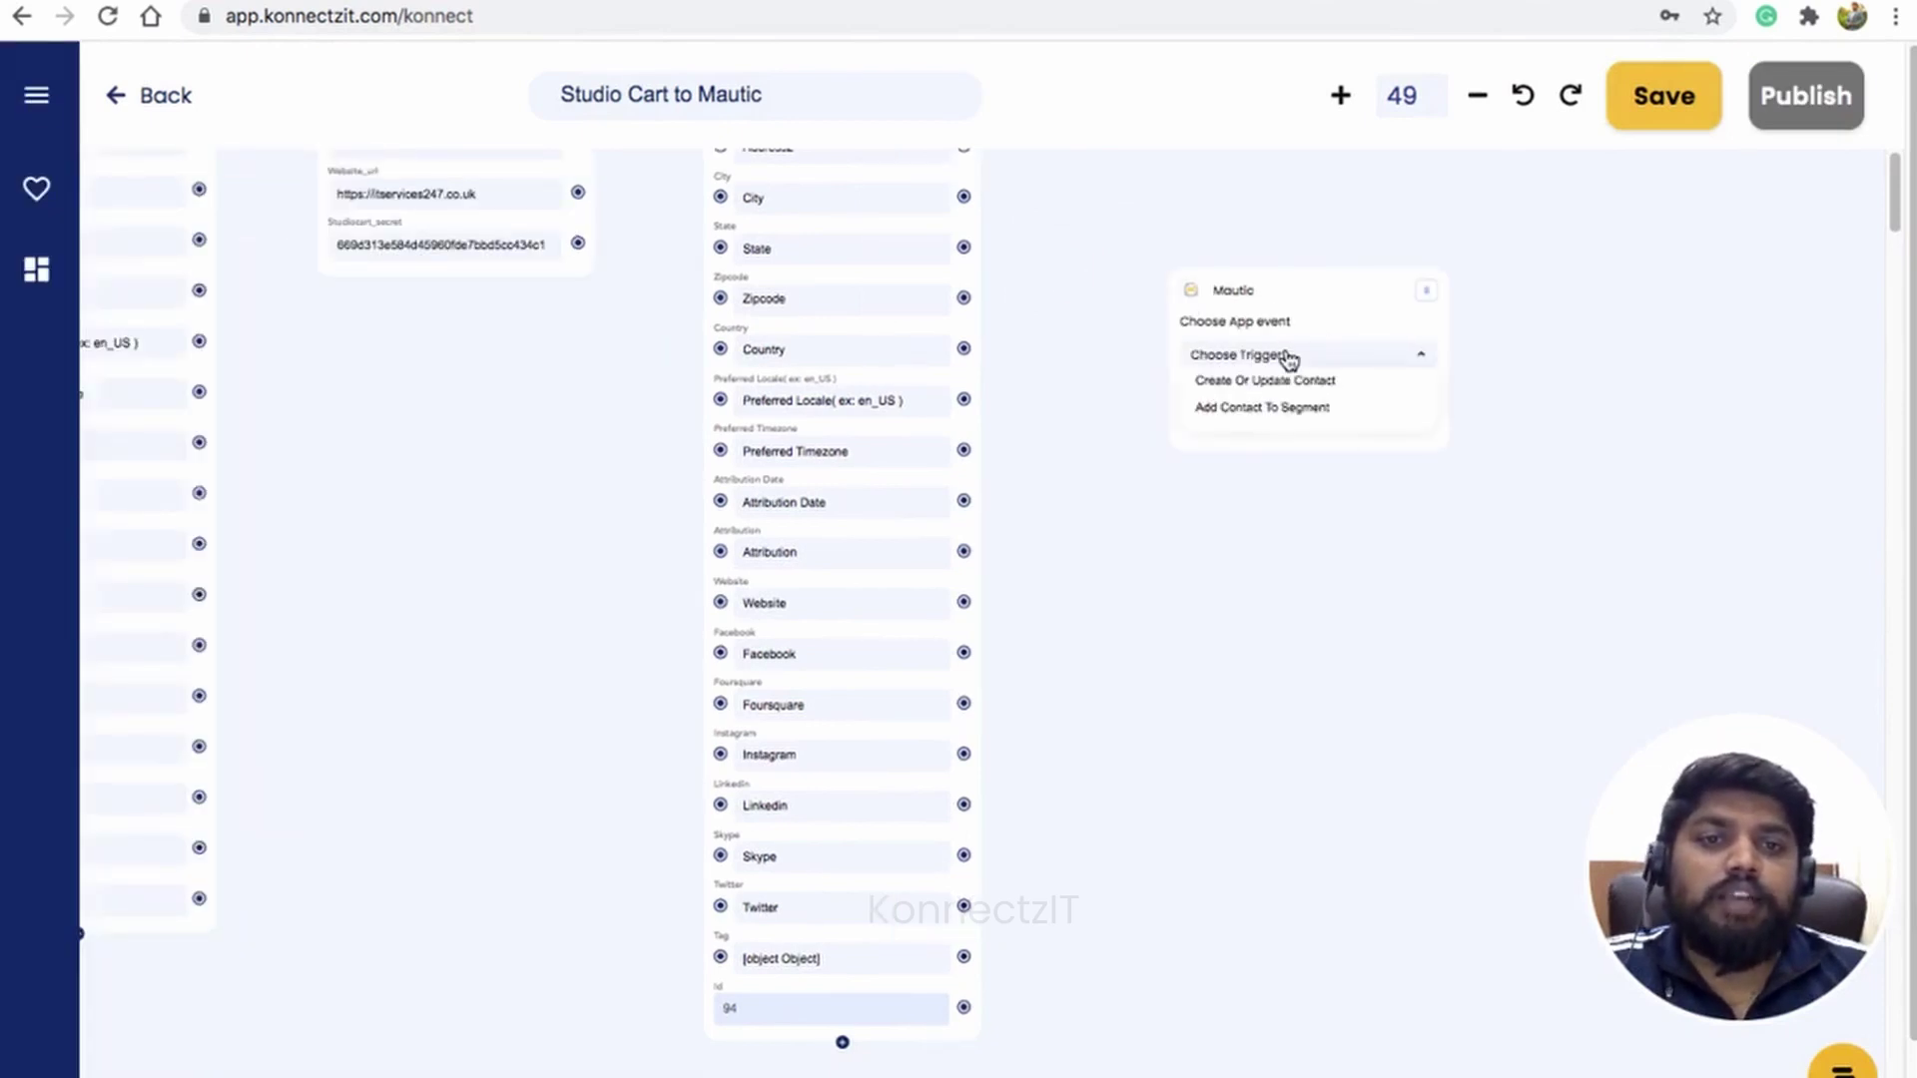
{"action": "left_click", "coordinate": [1287, 409]}
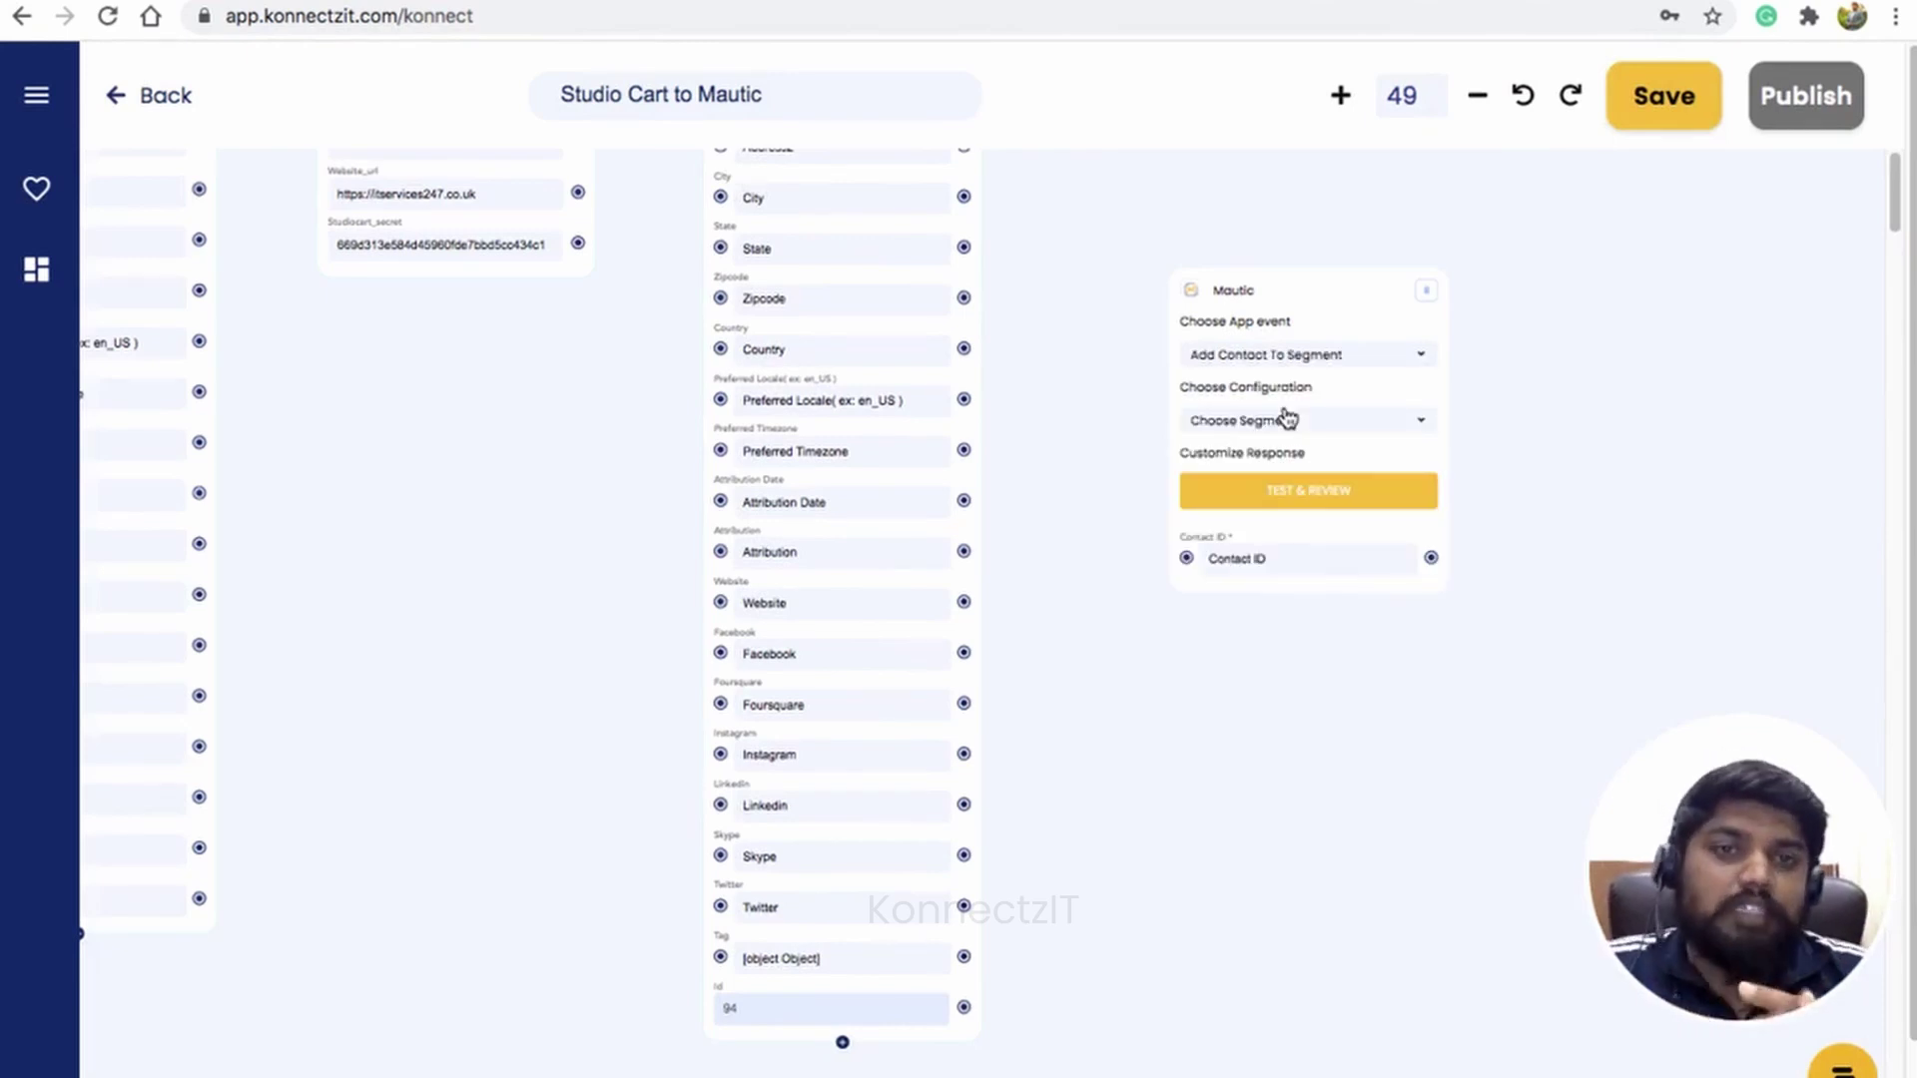
Step: Choose segment B2C Abandoned Cart, map Id to Contact ID, and run TEST & REVIEW
{"action": "left_click", "coordinate": [1352, 425]}
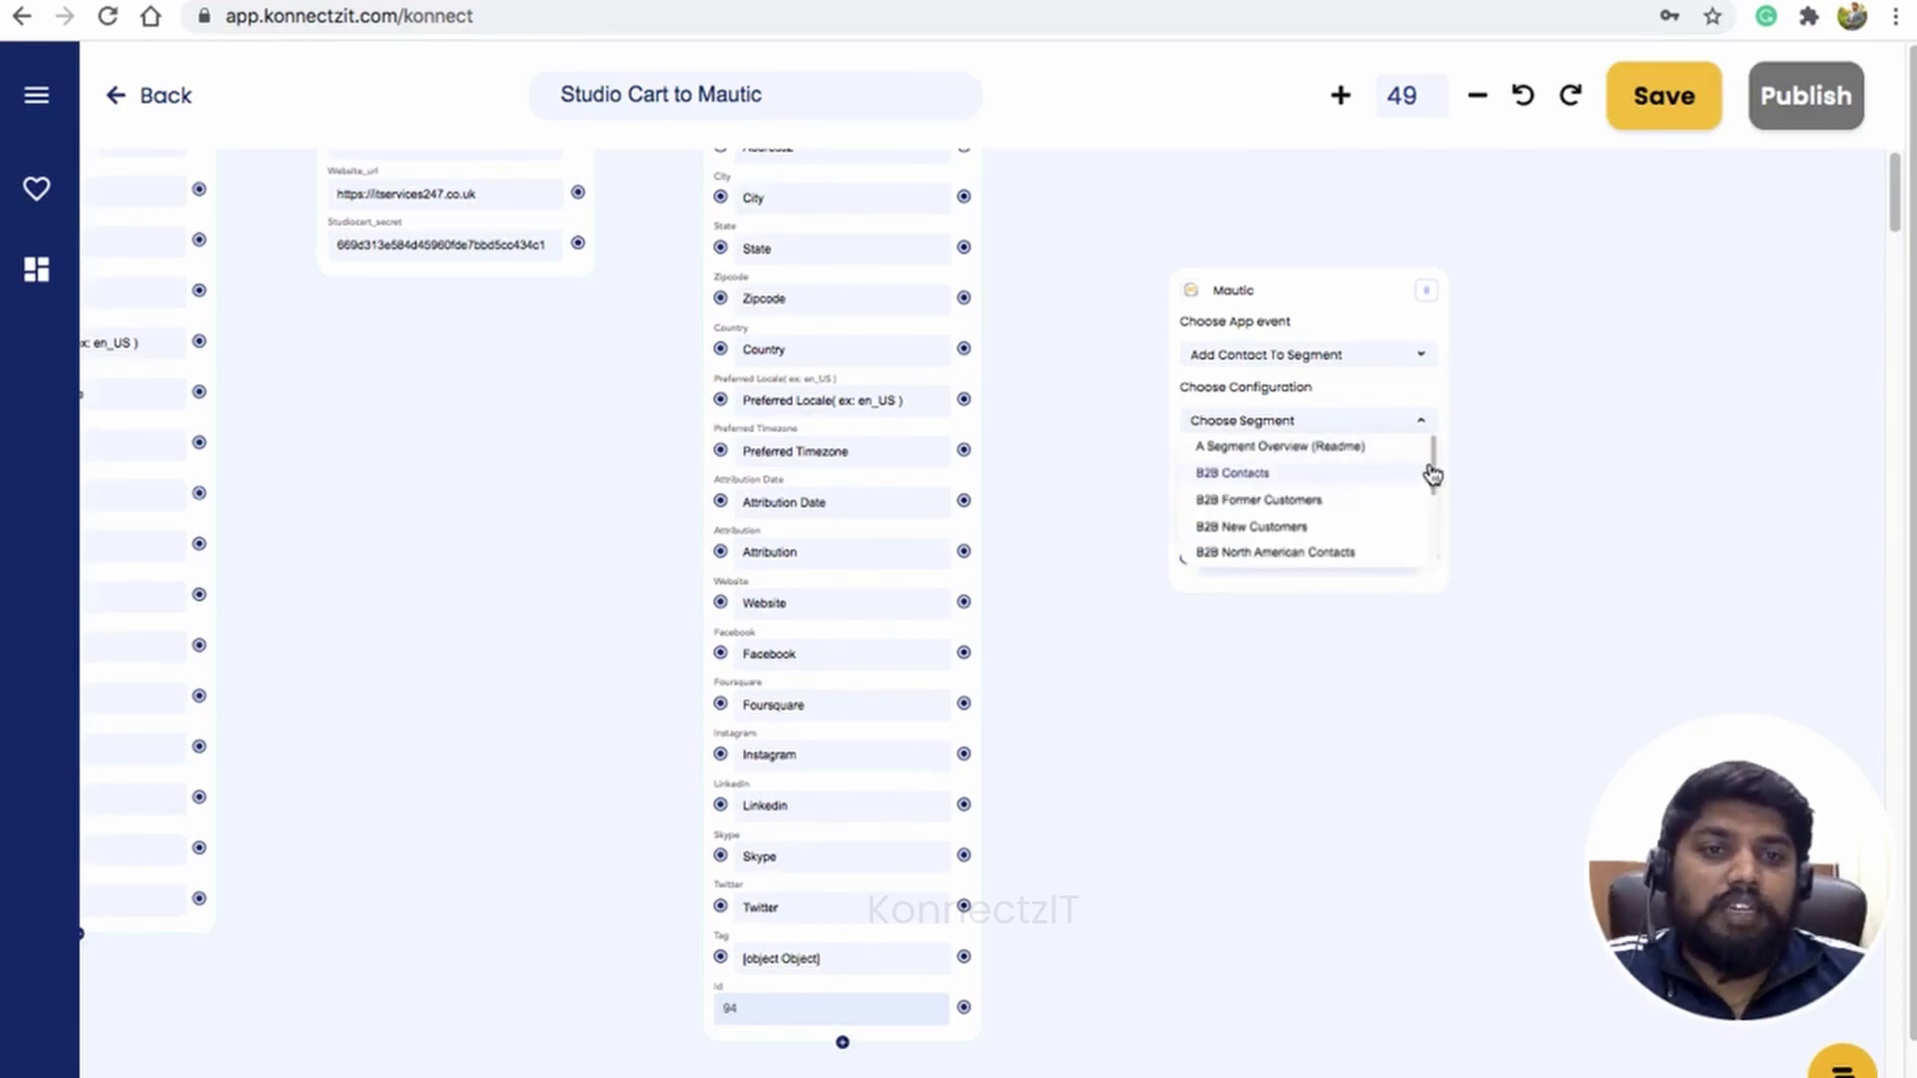
{"action": "left_click_drag", "start_coordinate": [1434, 462], "coordinate": [1437, 541]}
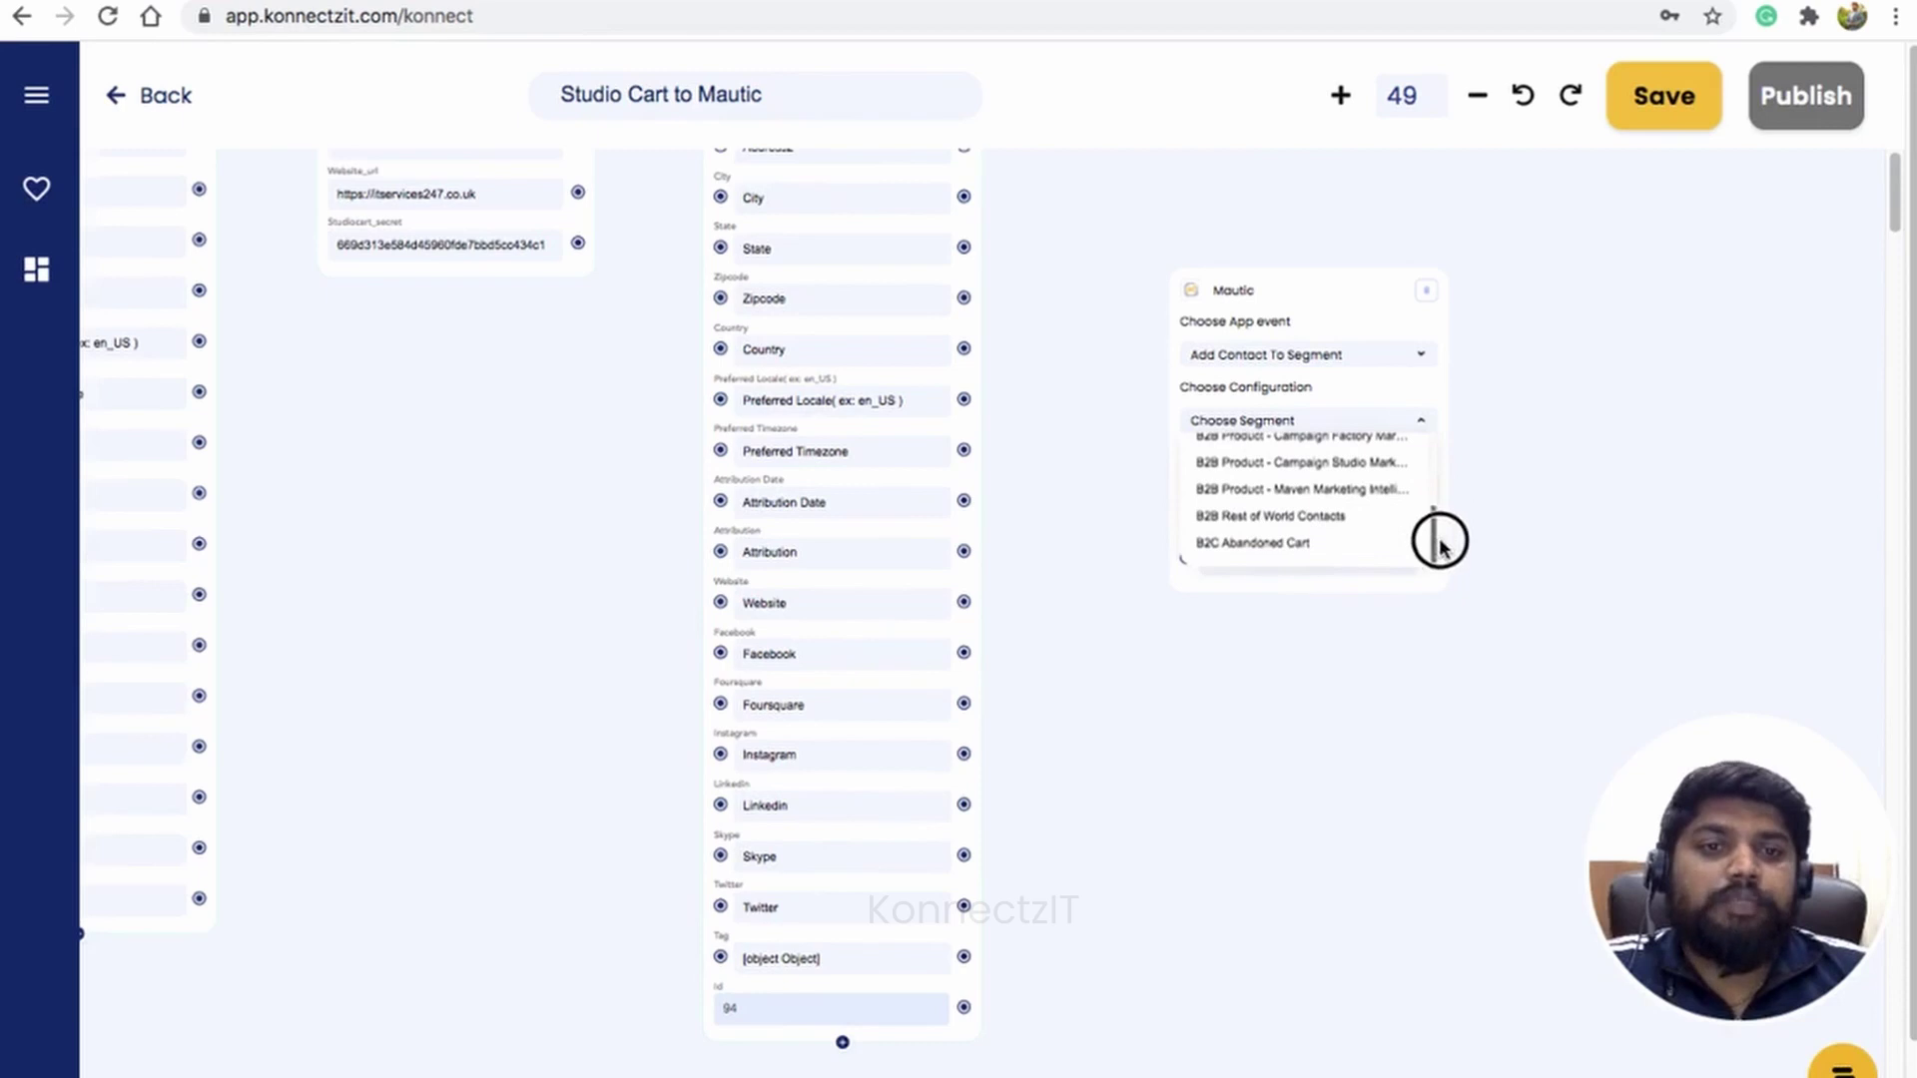
{"action": "left_click", "coordinate": [1292, 546]}
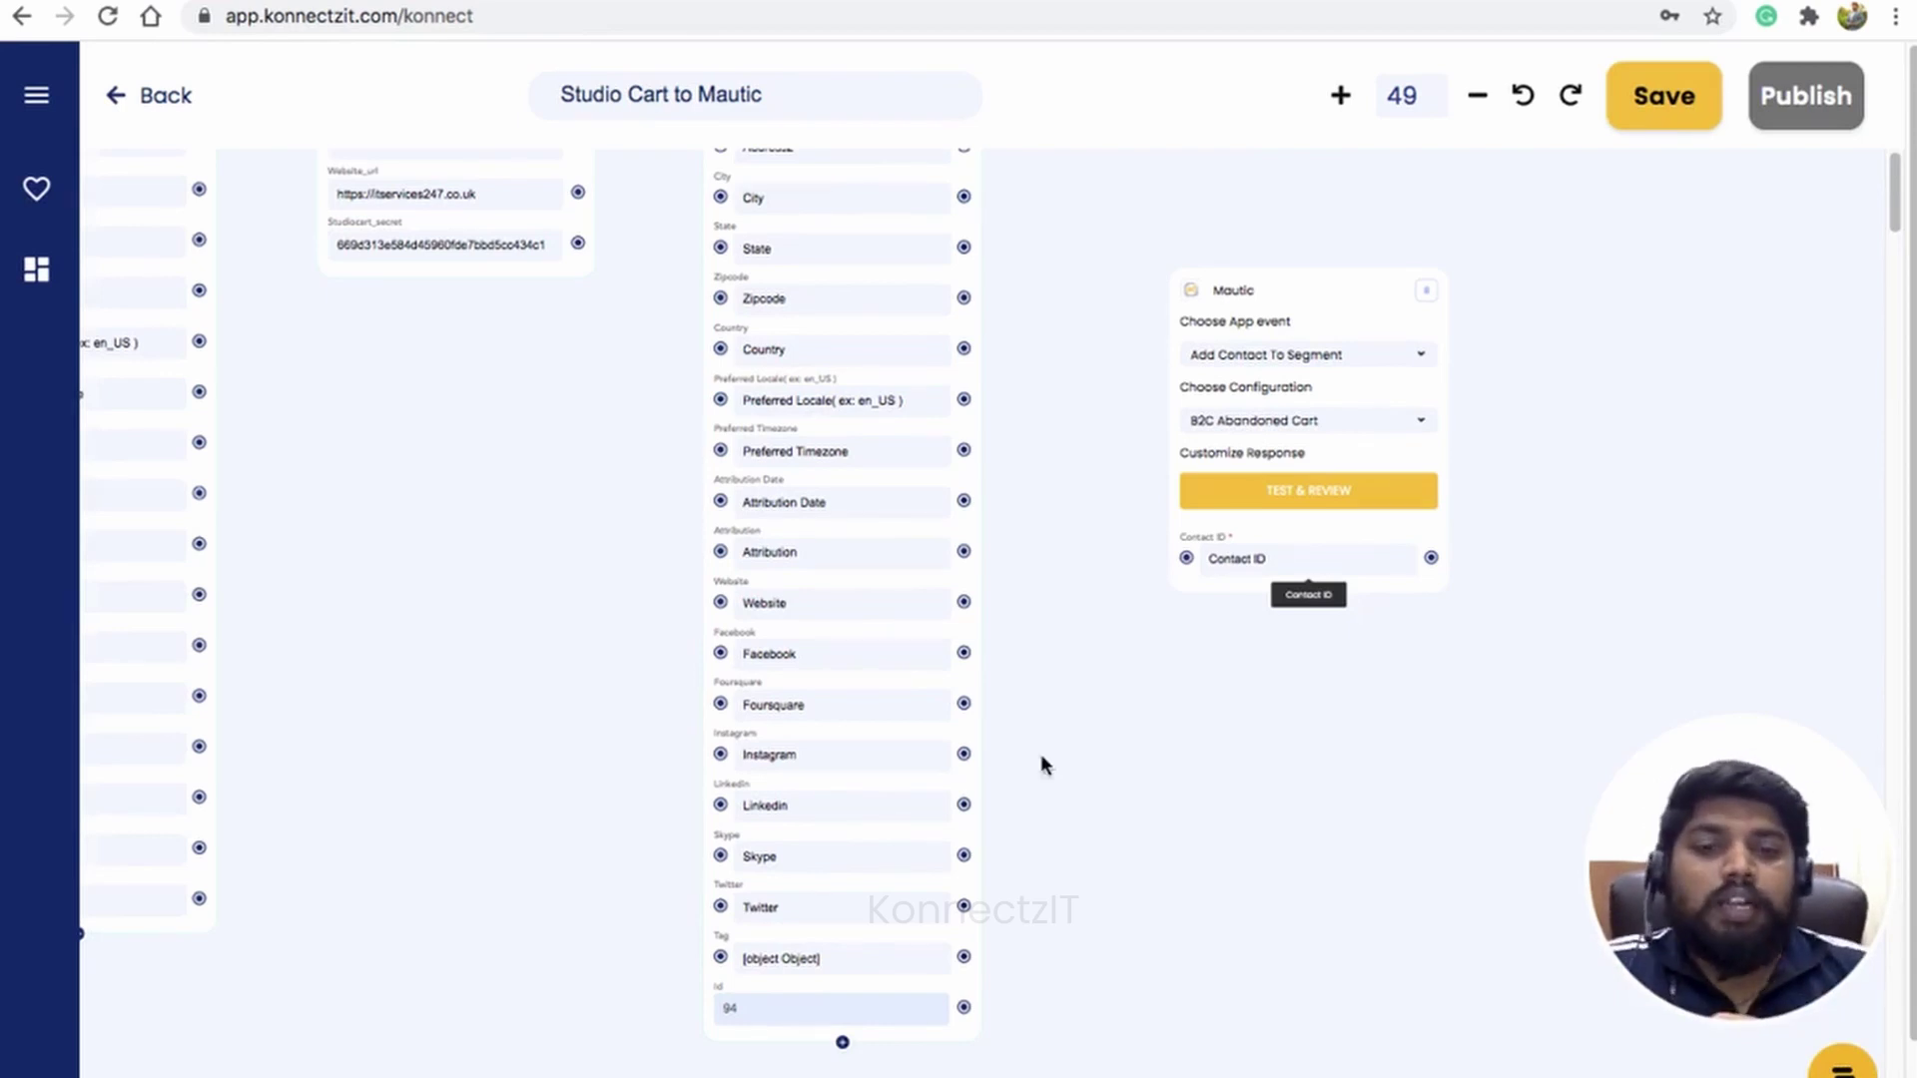
{"action": "left_click_drag", "start_coordinate": [964, 1008], "coordinate": [1187, 559]}
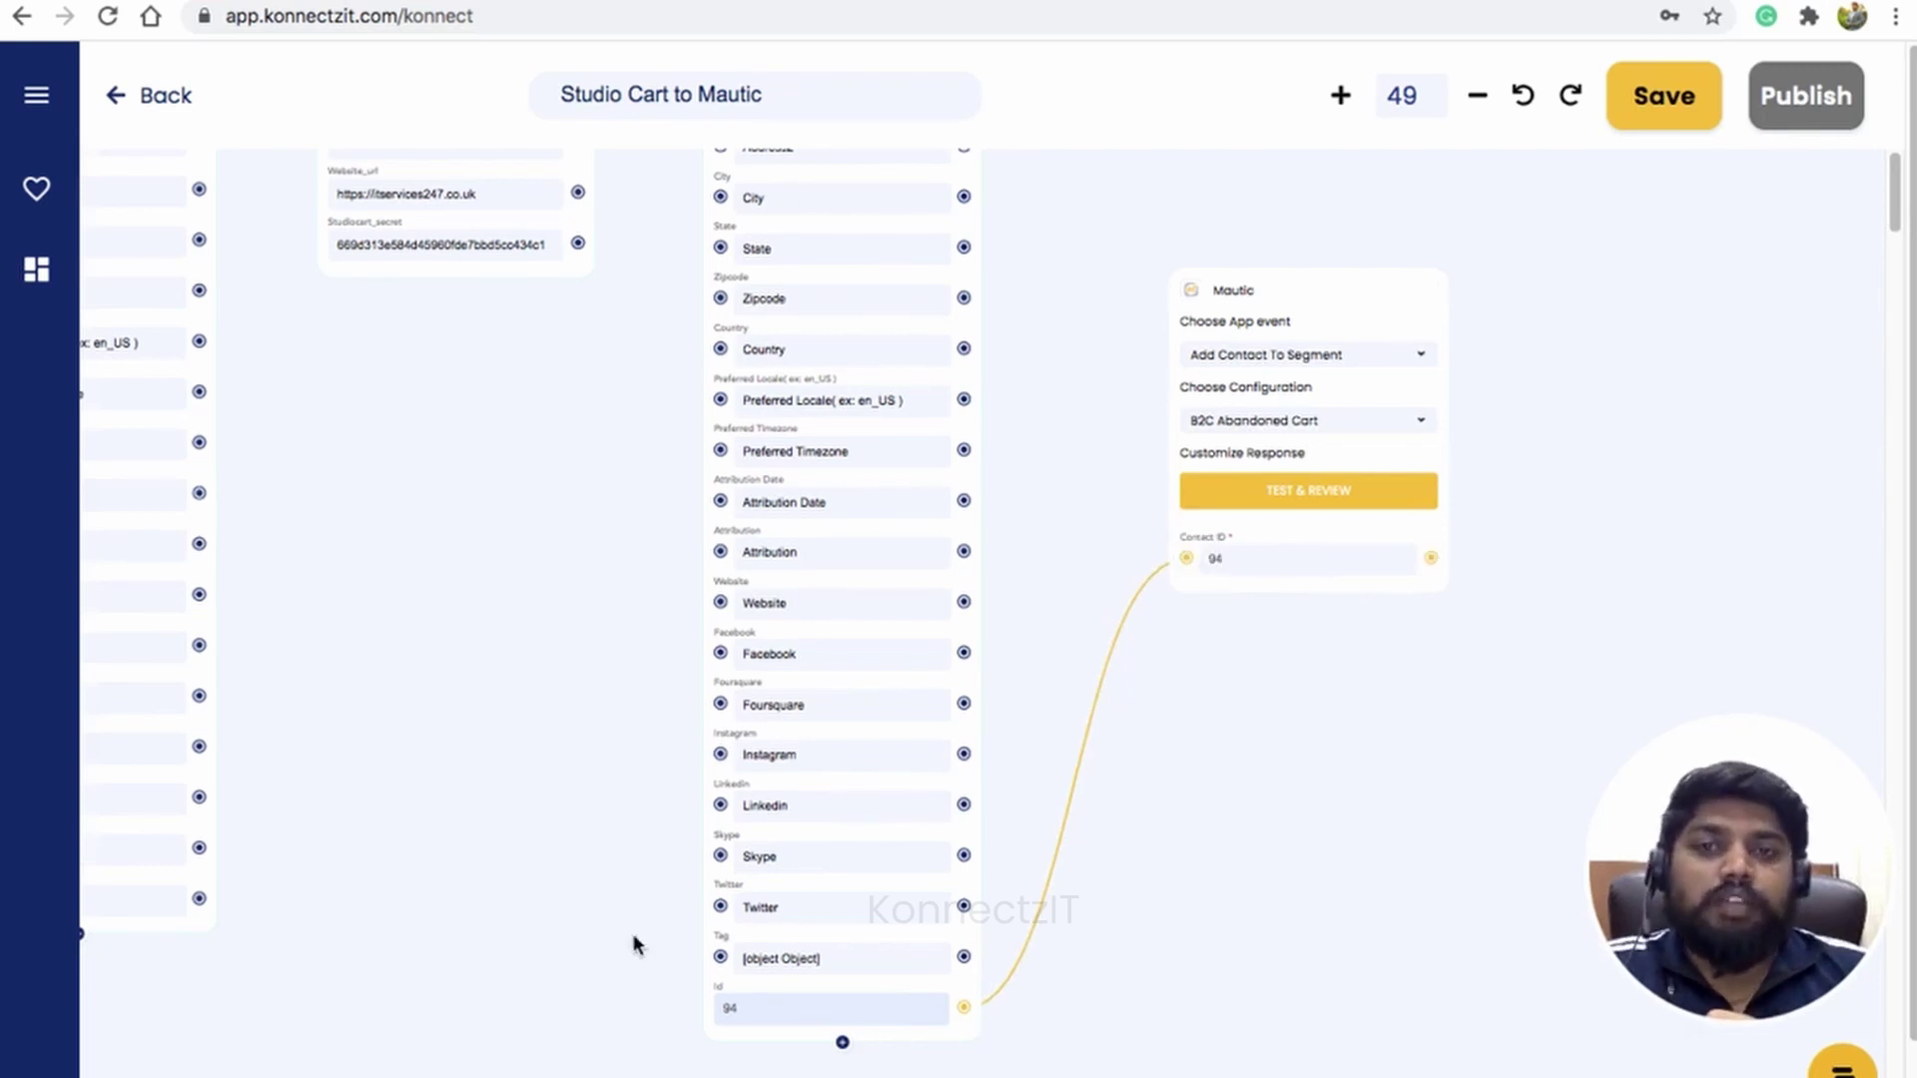
{"action": "left_click", "coordinate": [1336, 497]}
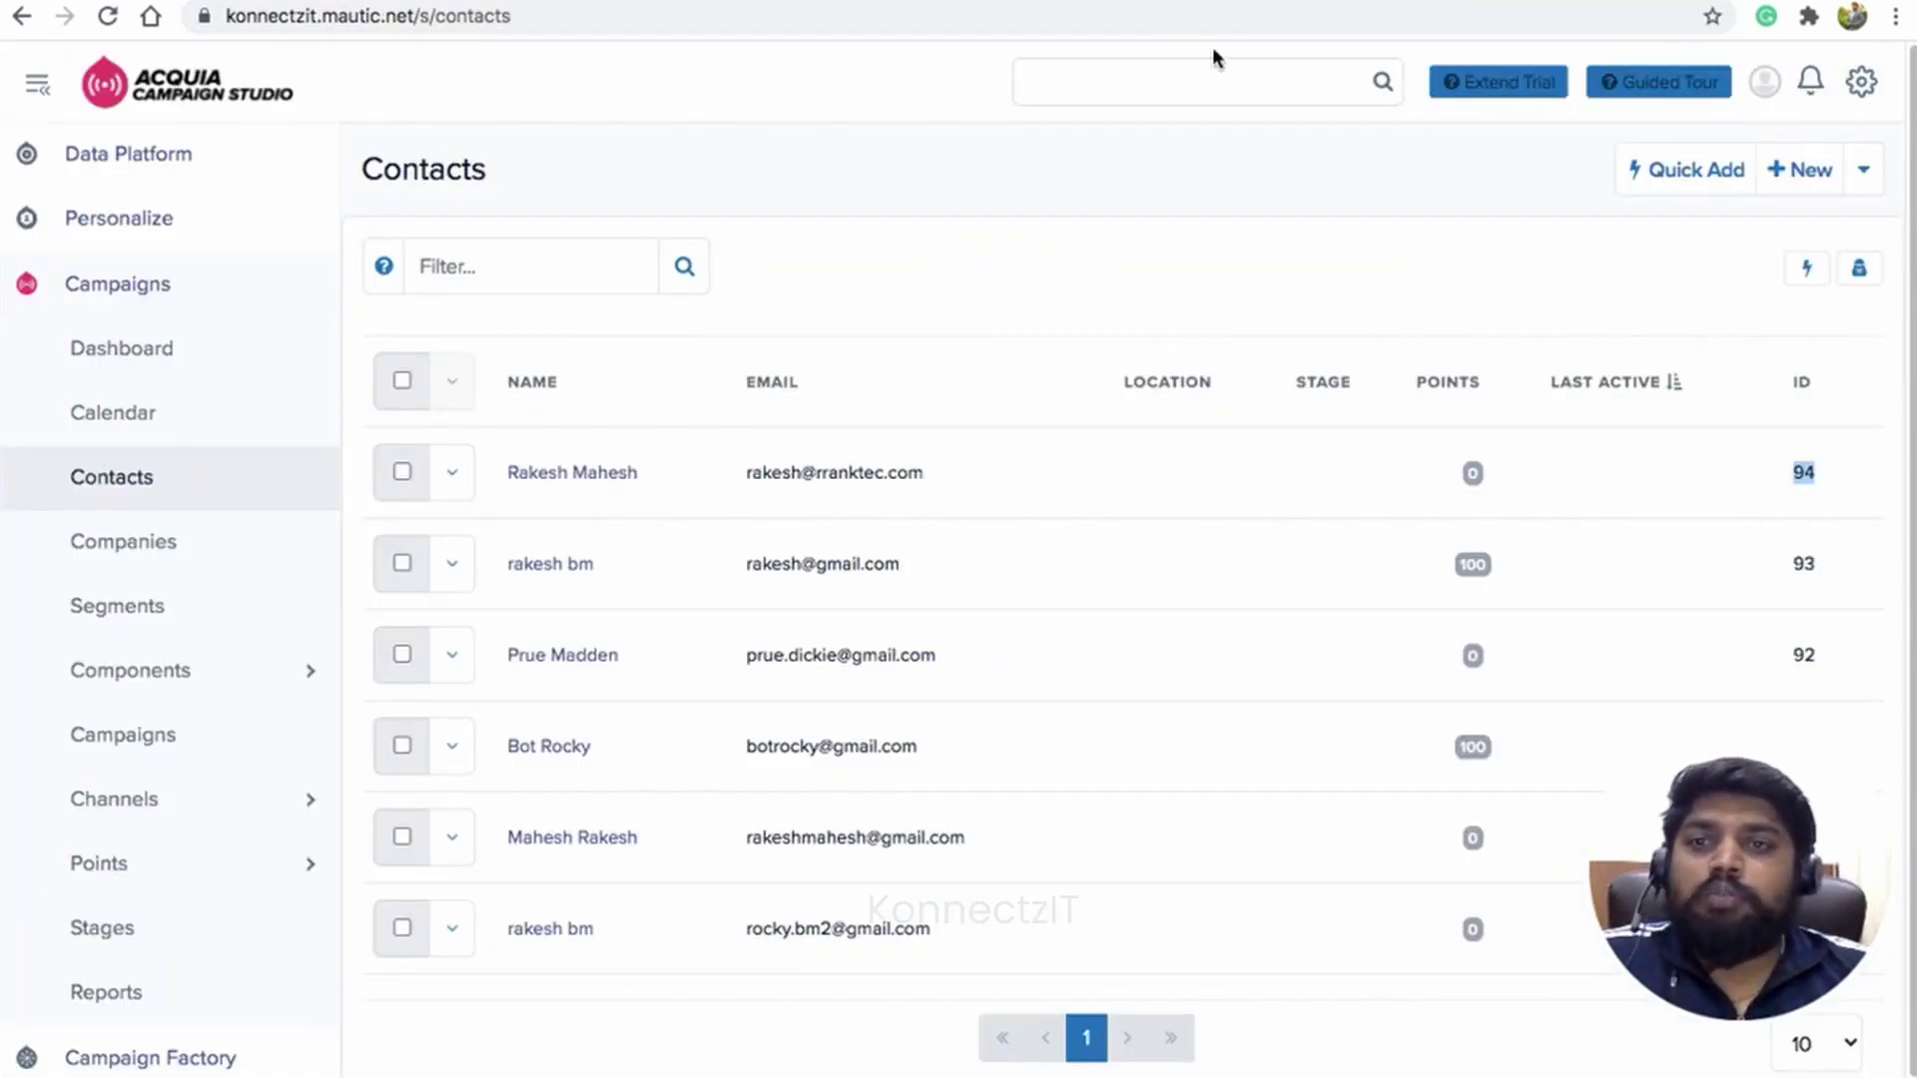
Step: Open contact 94's record and find the B2C Abandoned Cart entry in its history
{"action": "left_click", "coordinate": [570, 473]}
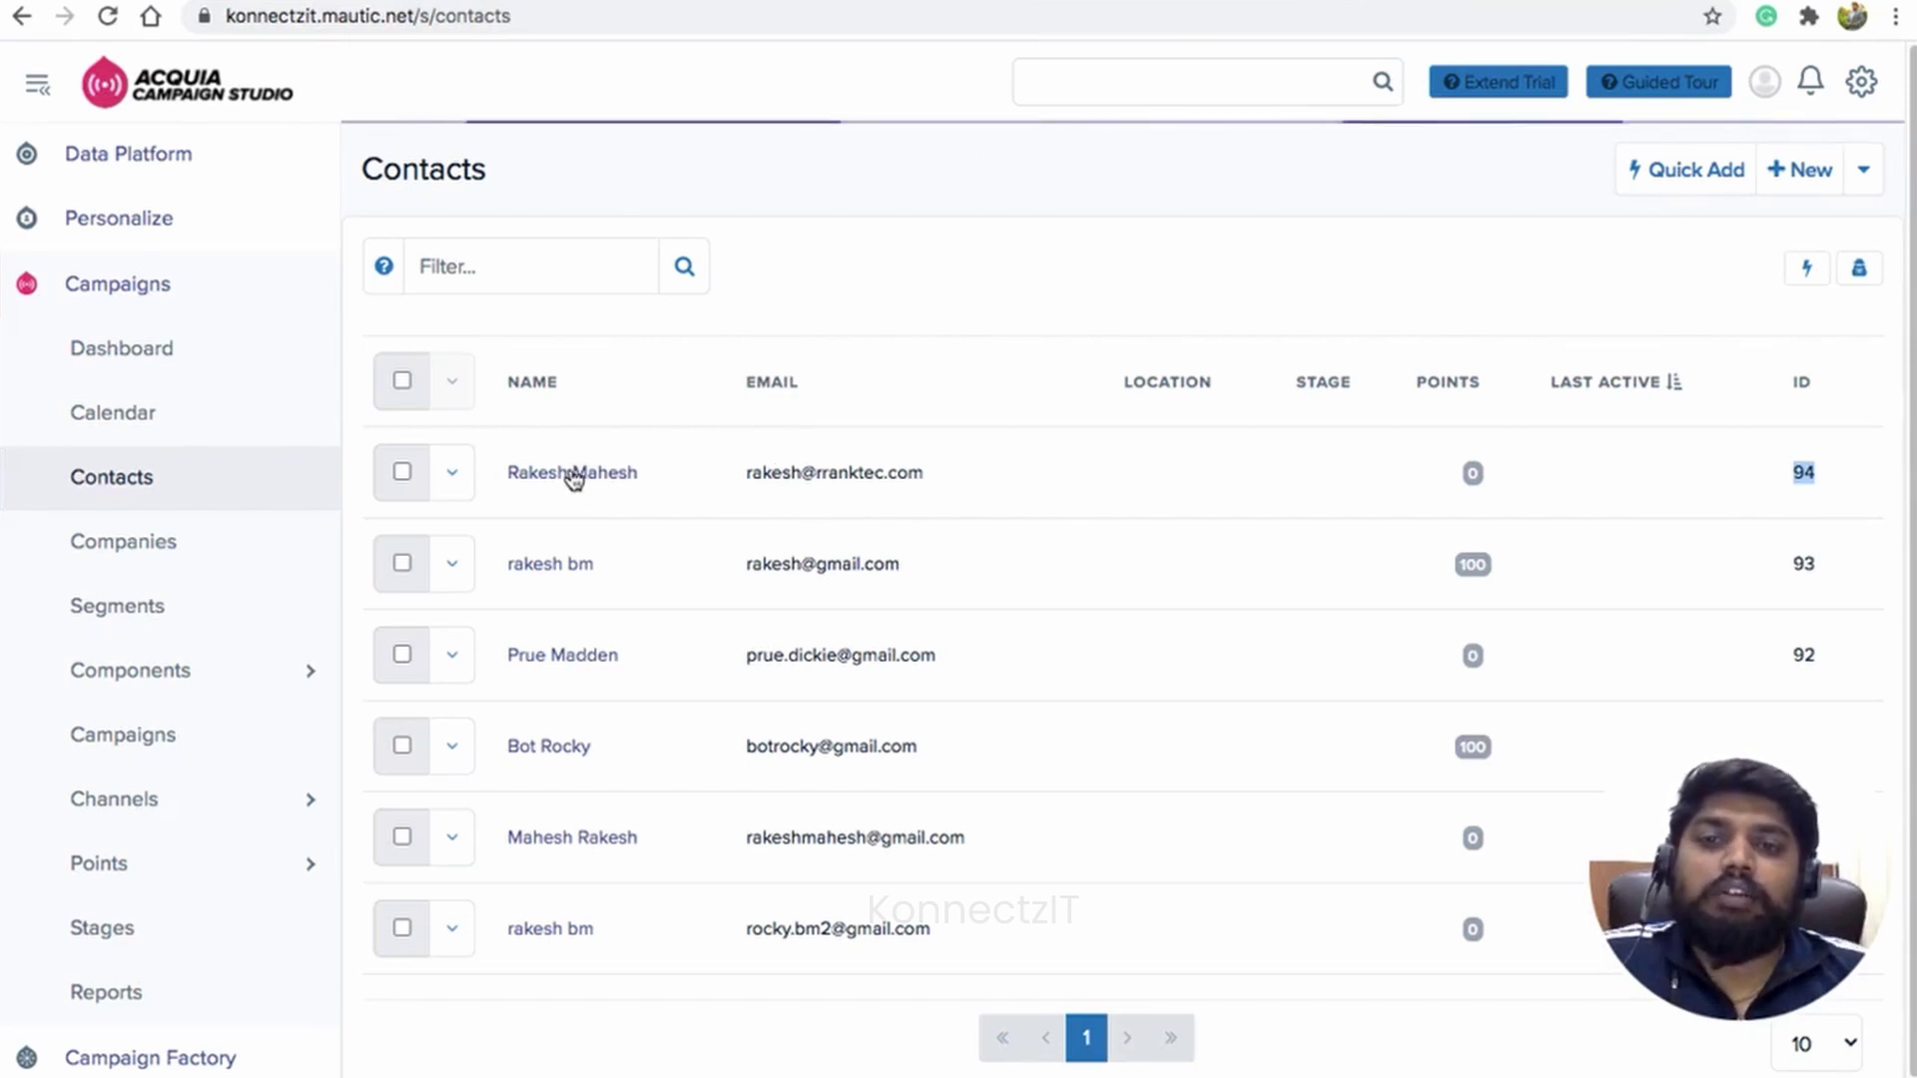
{"action": "scroll", "coordinate": [756, 576], "scroll_direction": "down", "scroll_amount": 5}
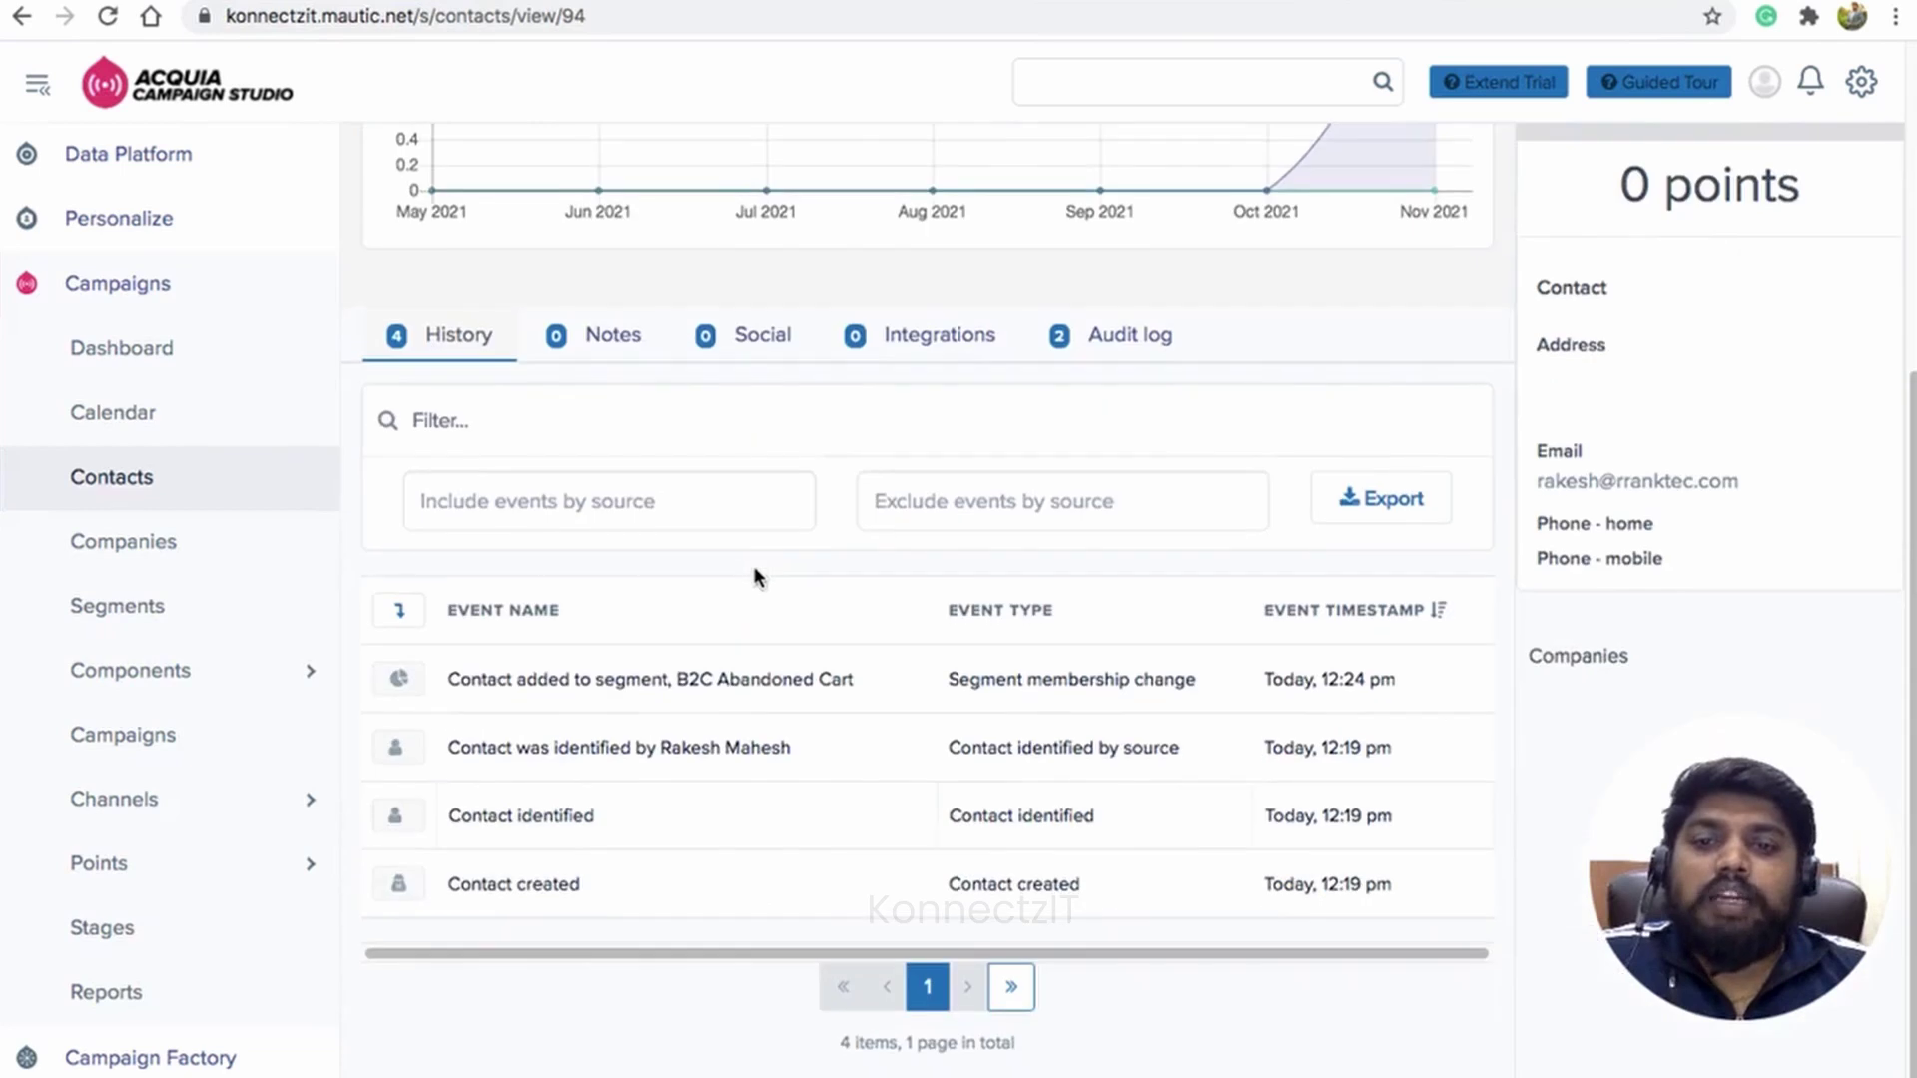
{"action": "left_click_drag", "start_coordinate": [679, 683], "coordinate": [857, 677]}
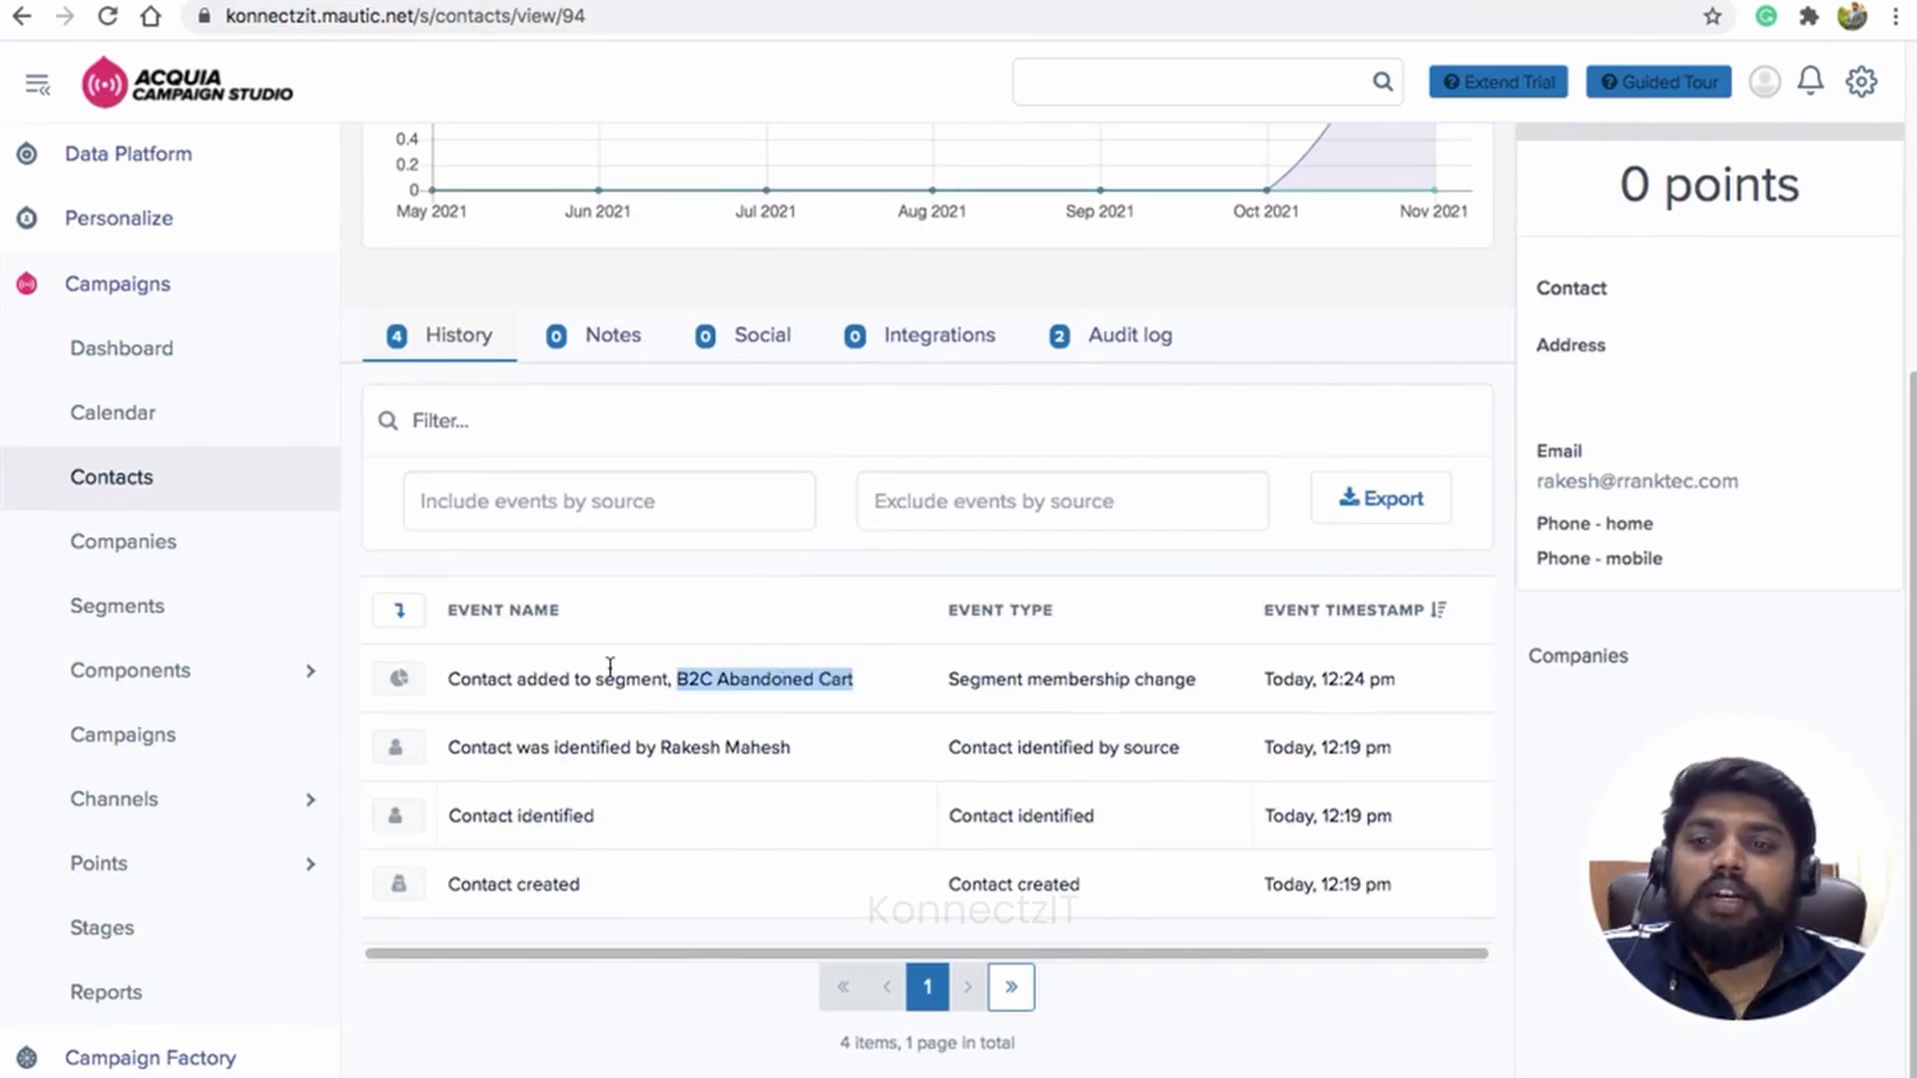
Step: Open the B2C Abandoned Cart segment and its first listed contact
{"action": "left_click", "coordinate": [149, 617]}
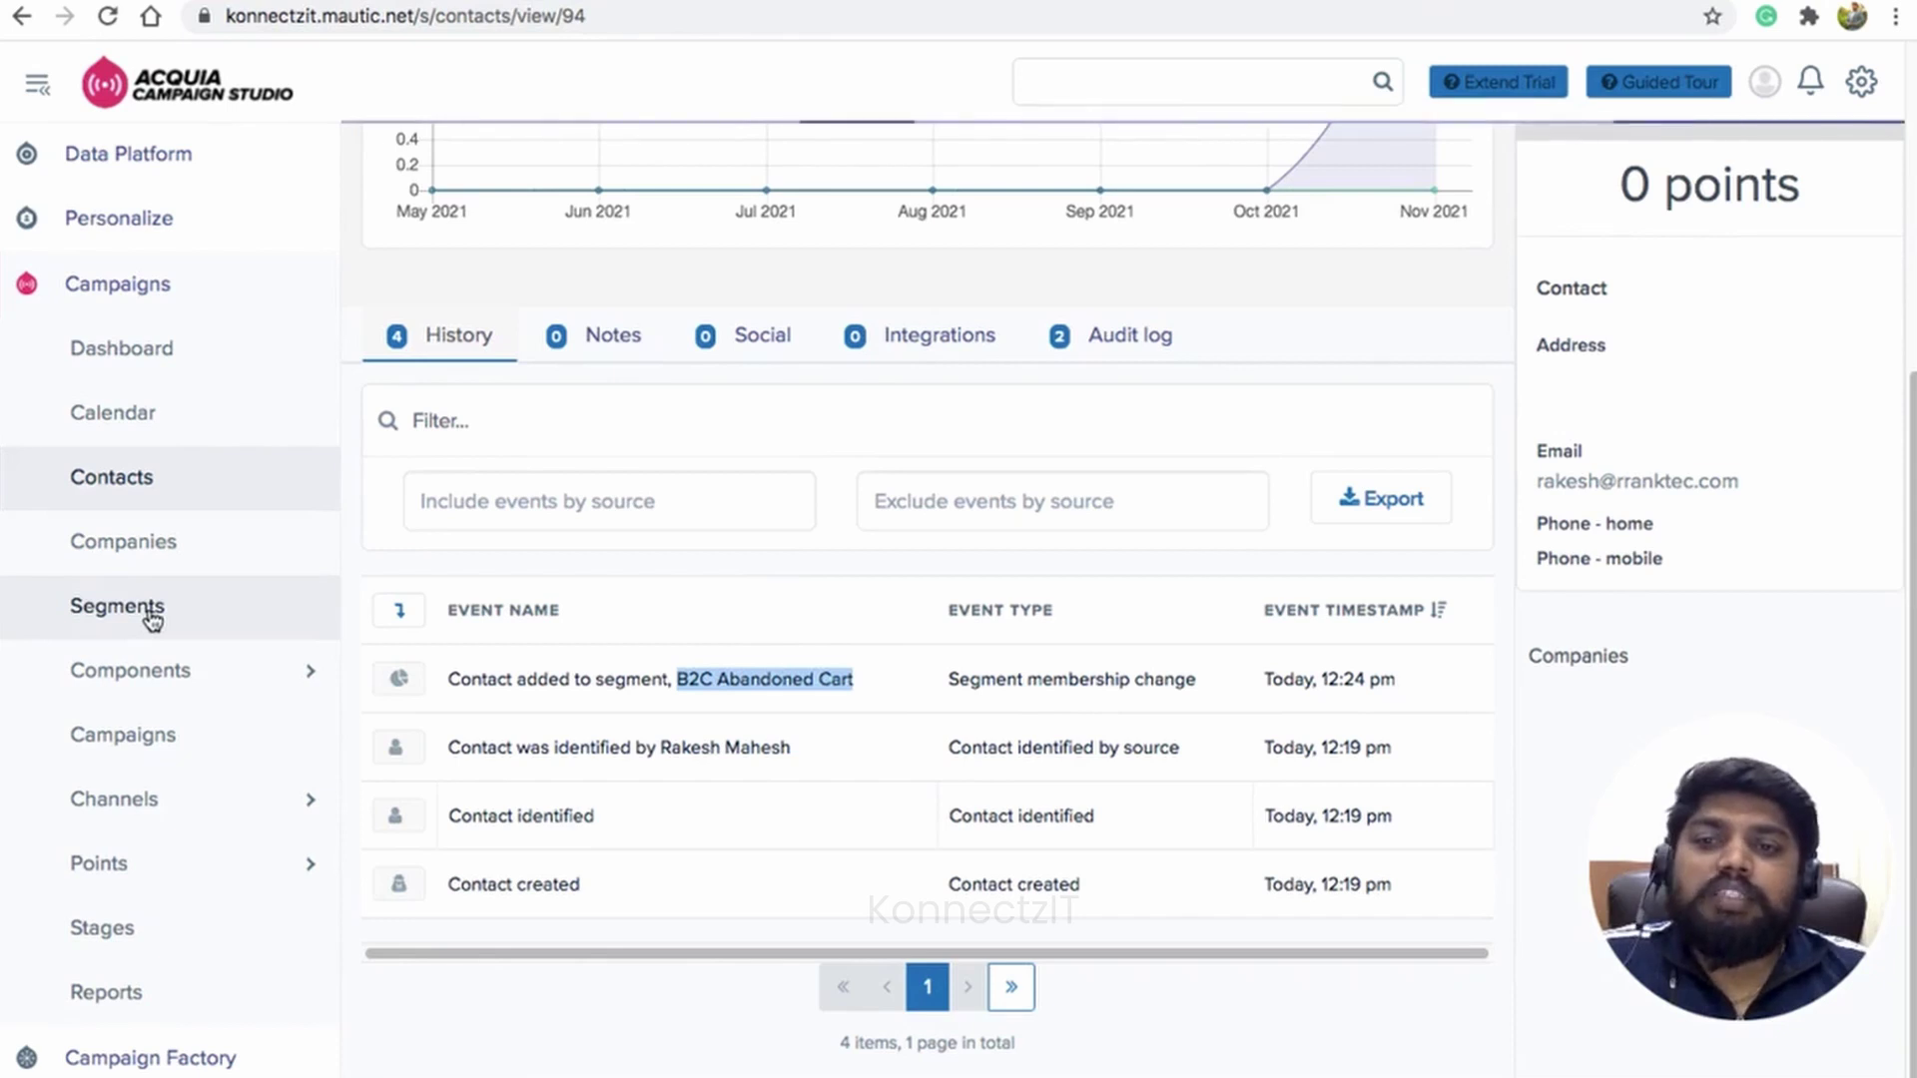
{"action": "left_click", "coordinate": [686, 836]}
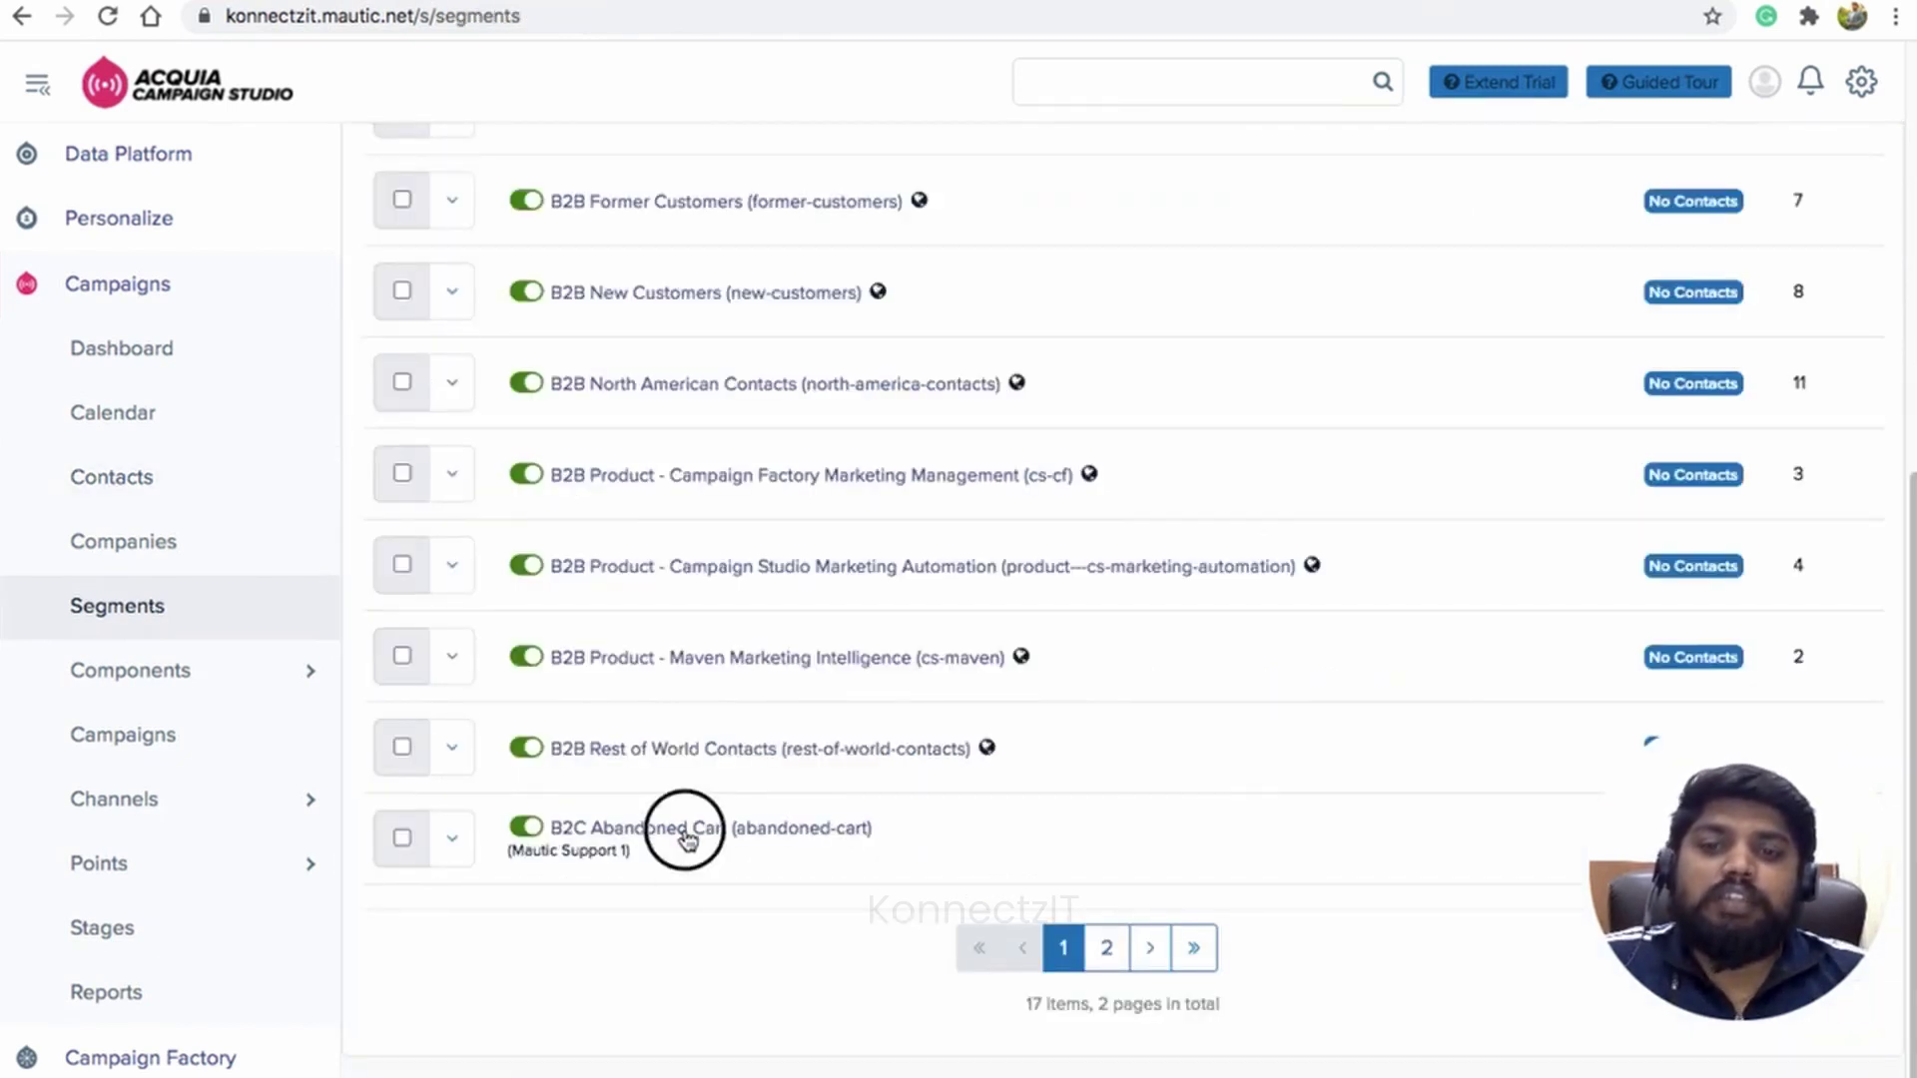
{"action": "scroll", "coordinate": [685, 823], "scroll_direction": "down", "scroll_amount": 5}
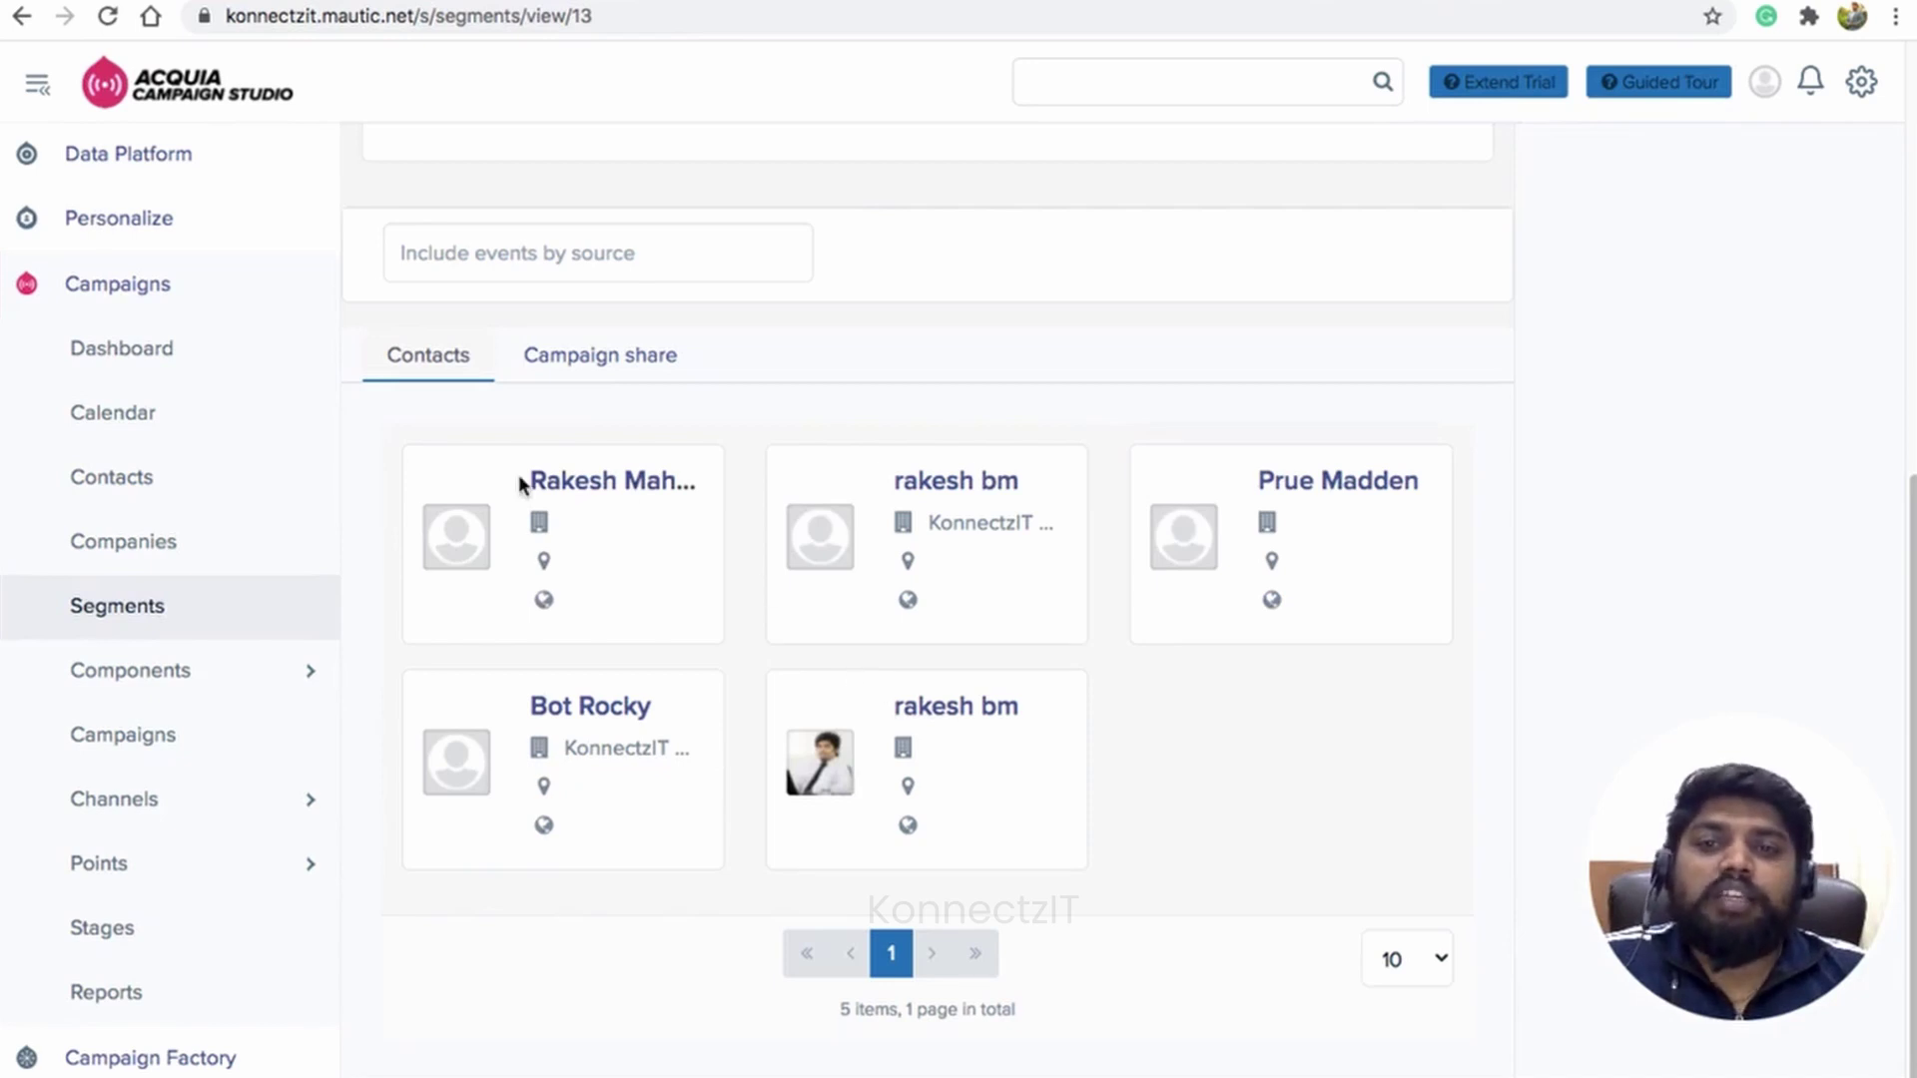
{"action": "left_click_drag", "start_coordinate": [523, 479], "coordinate": [645, 481]}
{"action": "left_click", "coordinate": [595, 486]}
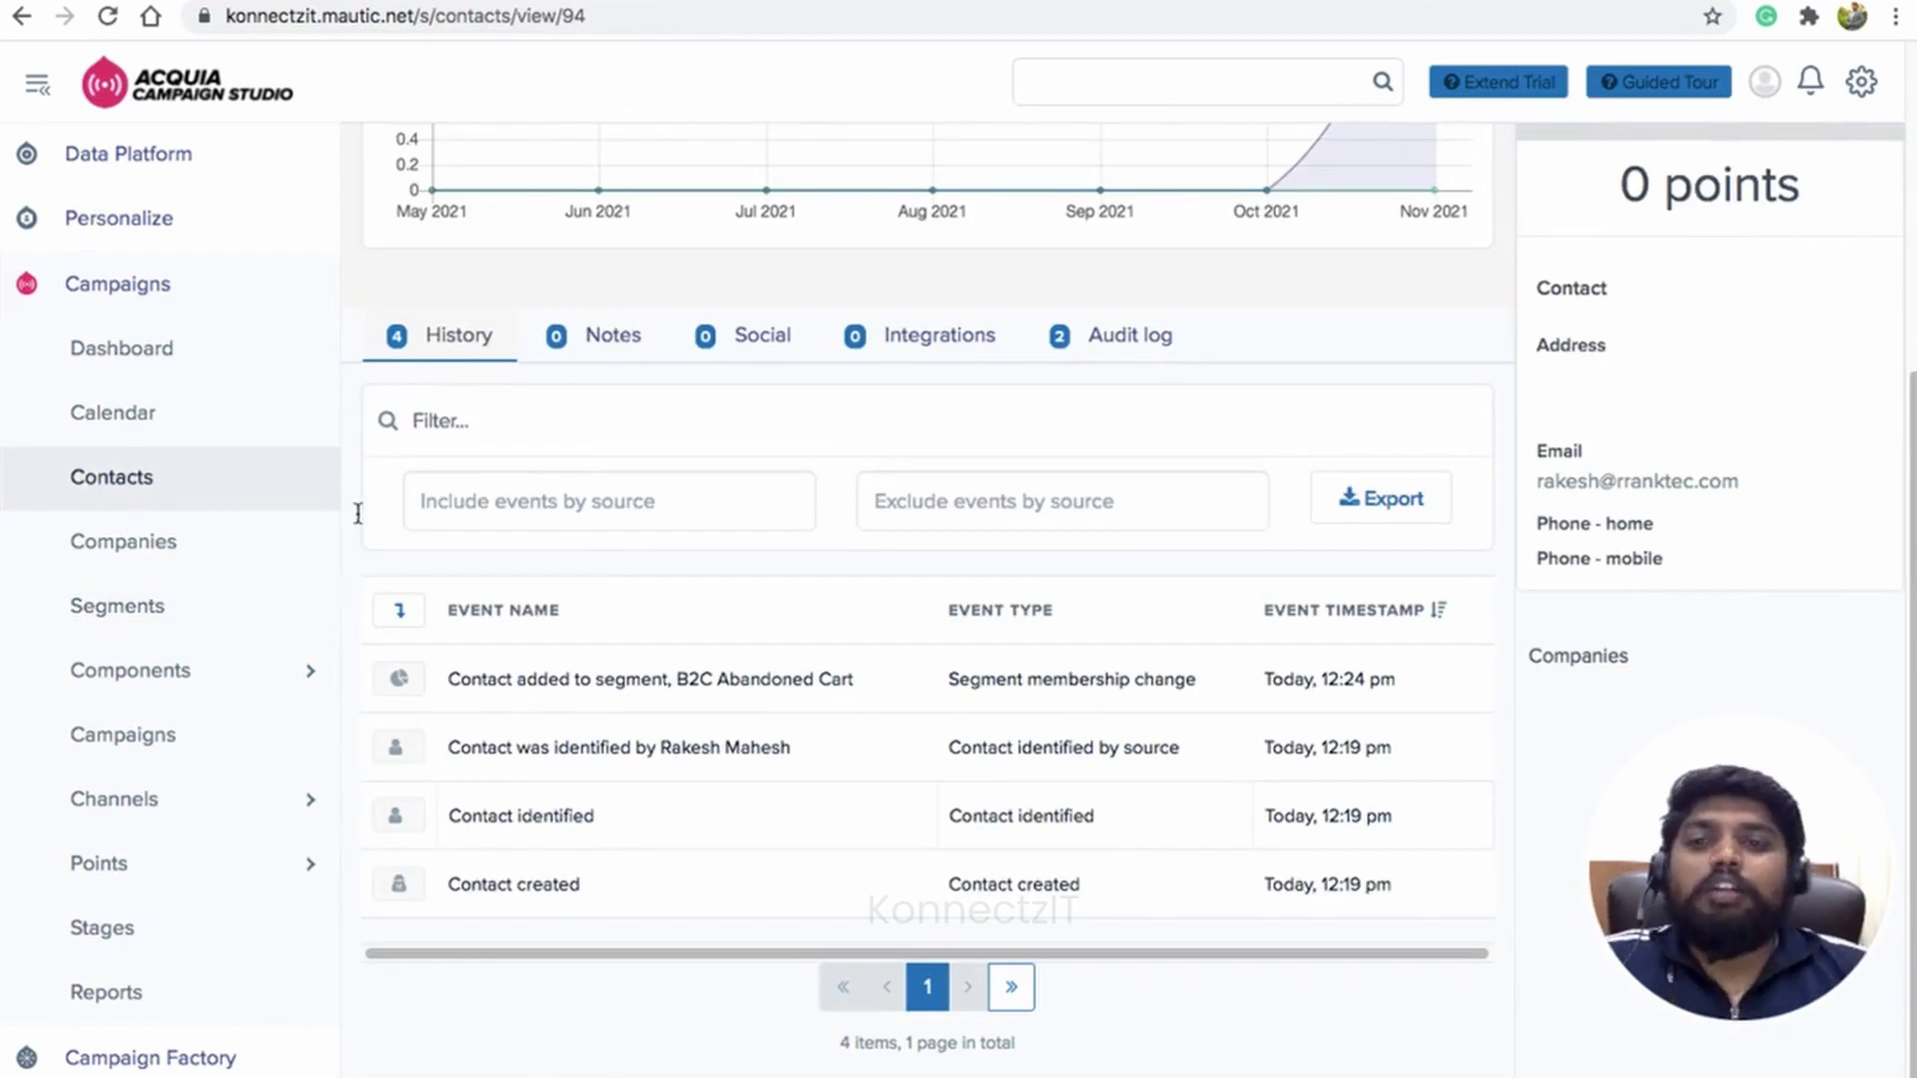
{"action": "left_click", "coordinate": [113, 485]}
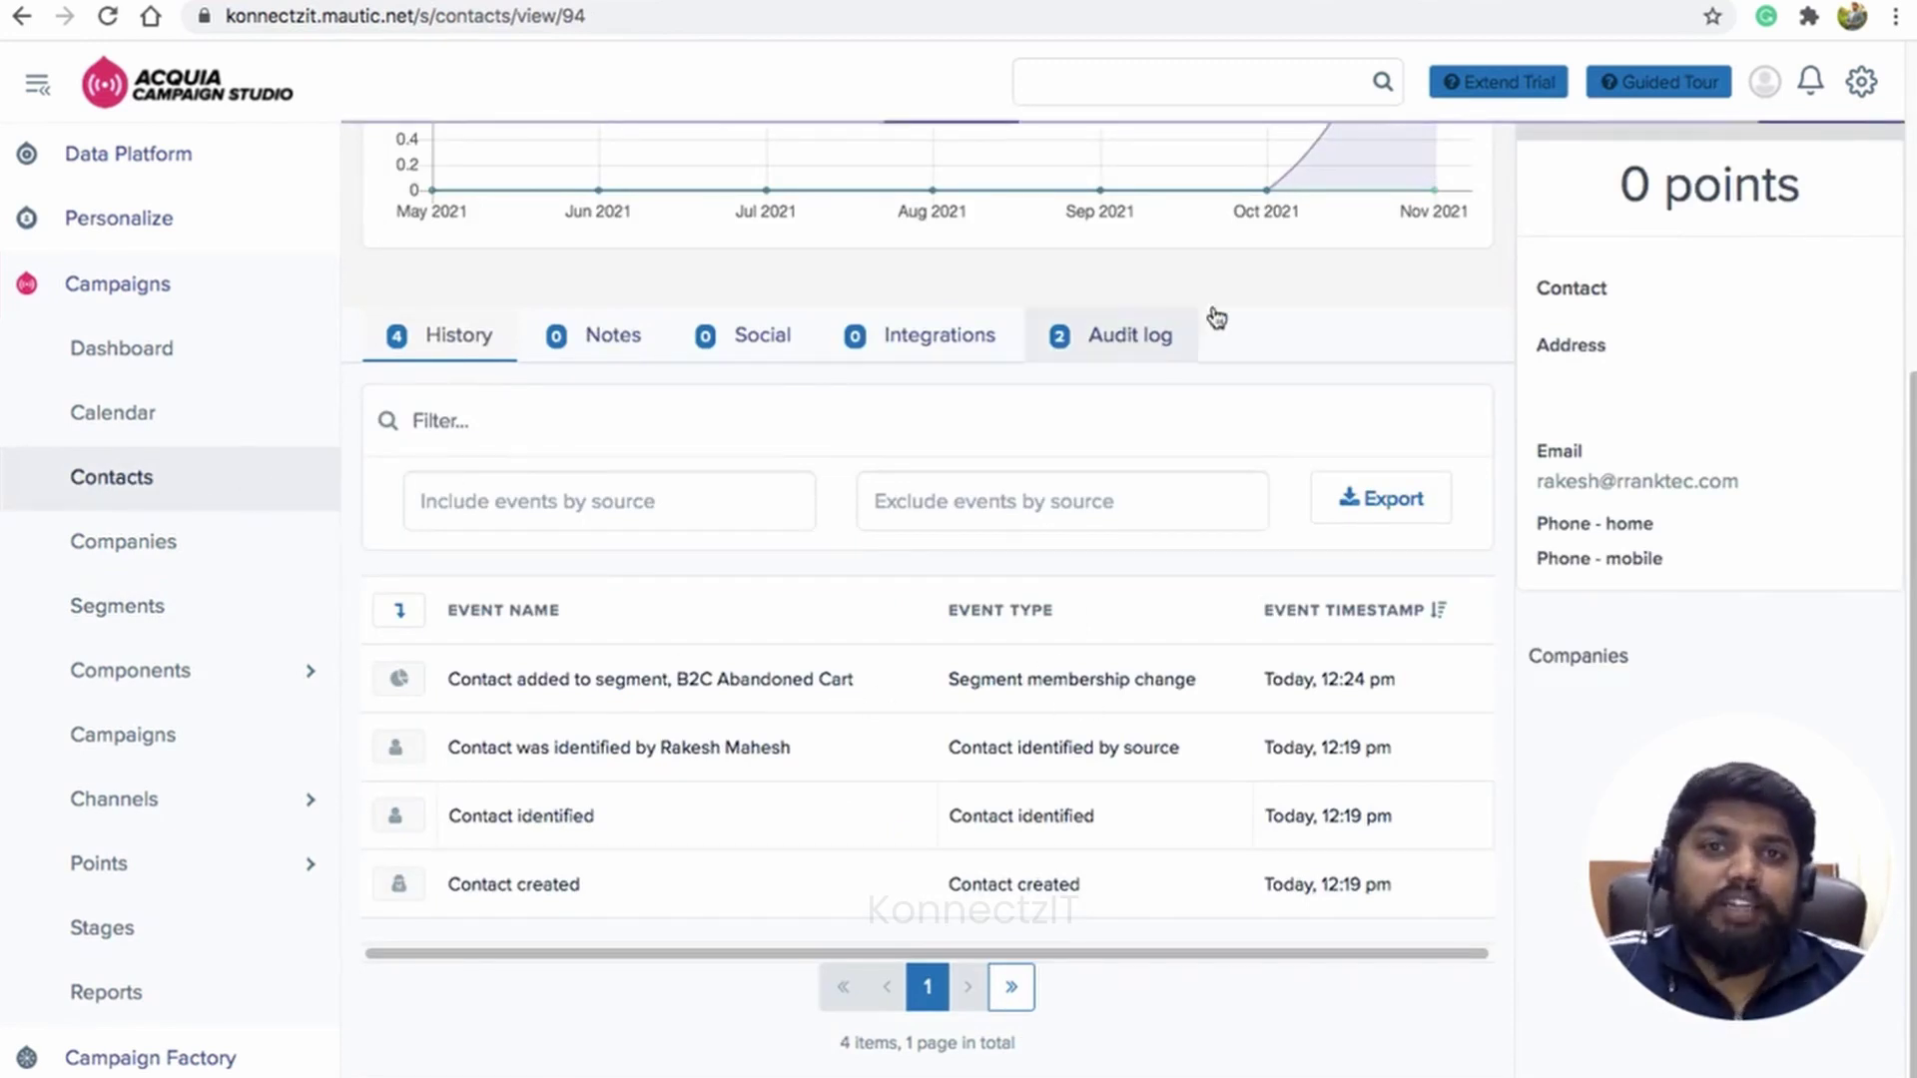
Step: Append 'Demo' to the workflow title, making it 'Studio Cart to Mautic Demo', then publish
{"action": "left_click", "coordinate": [1108, 1]}
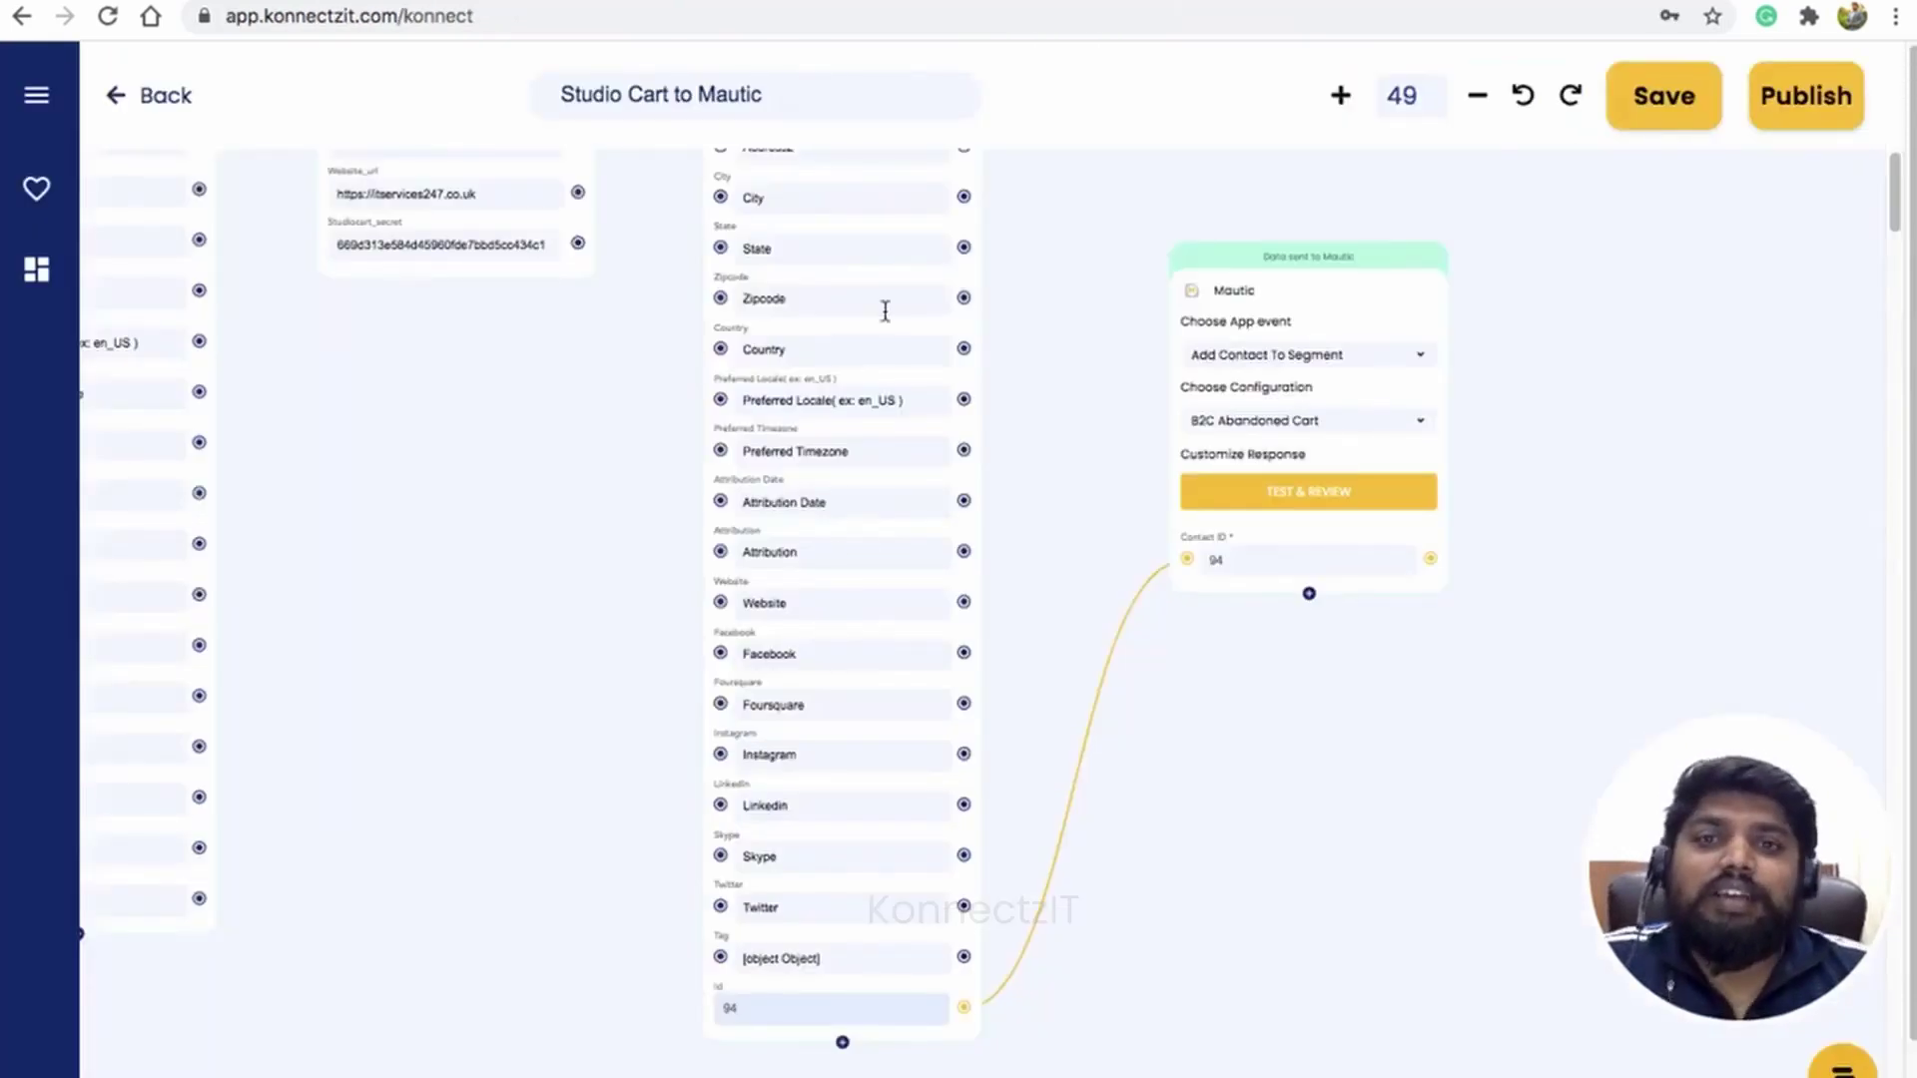
{"action": "scroll", "coordinate": [579, 849], "scroll_direction": "up", "scroll_amount": 10}
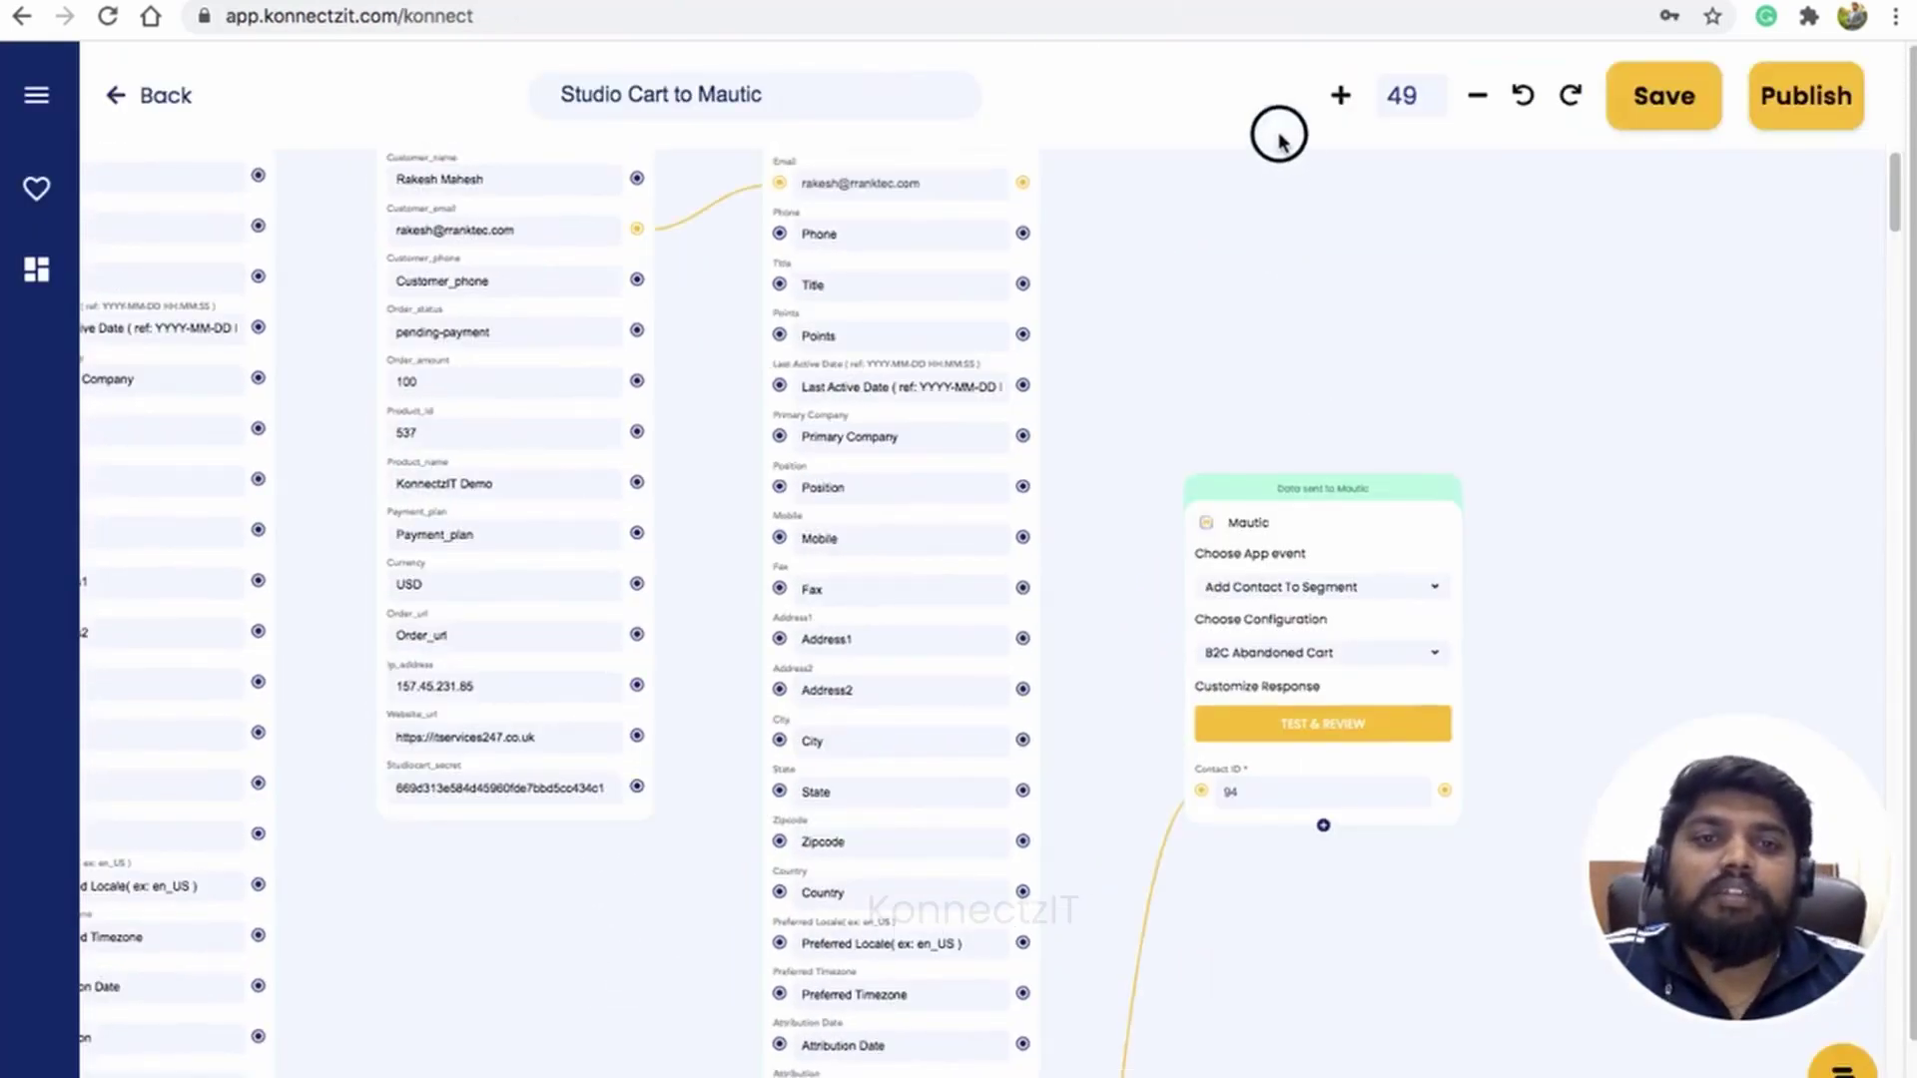
{"action": "scroll", "coordinate": [1138, 559], "scroll_direction": "up", "scroll_amount": 5}
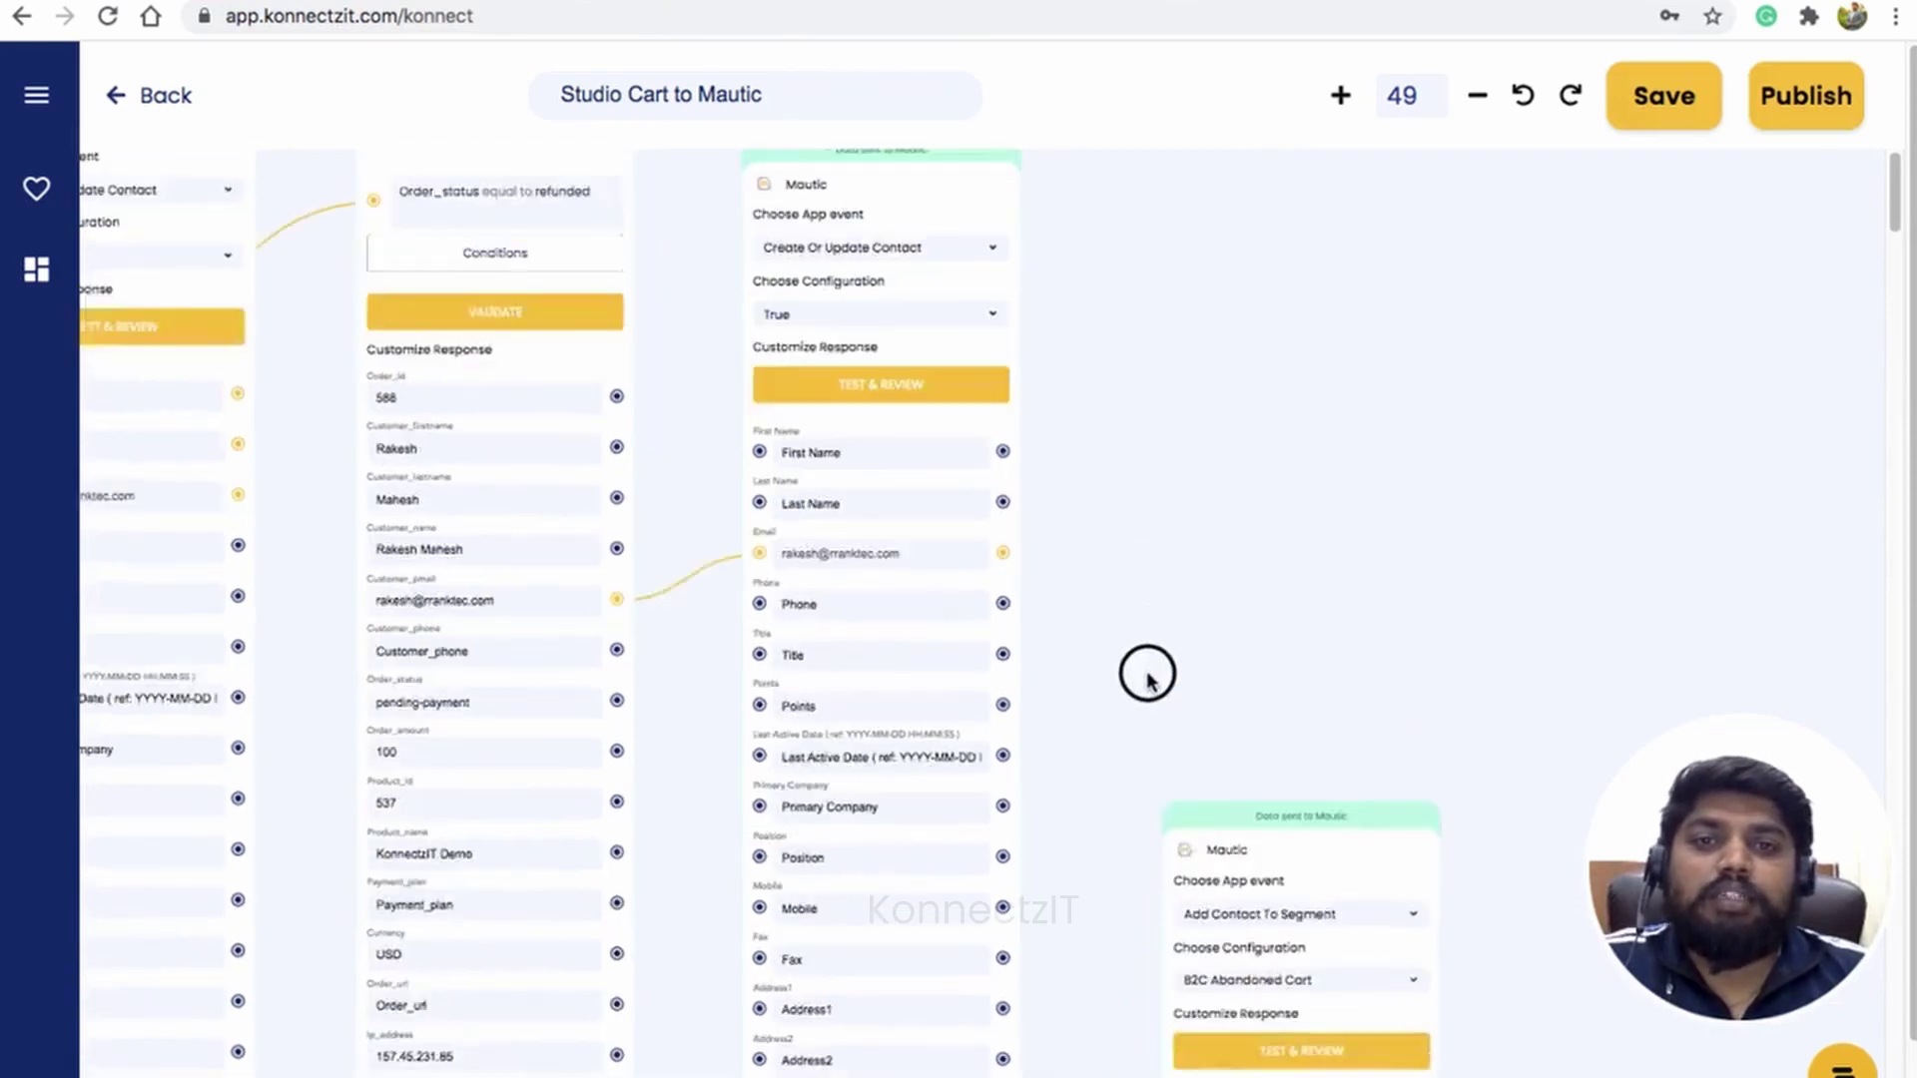
{"action": "left_click_drag", "start_coordinate": [1157, 727], "coordinate": [1158, 730]}
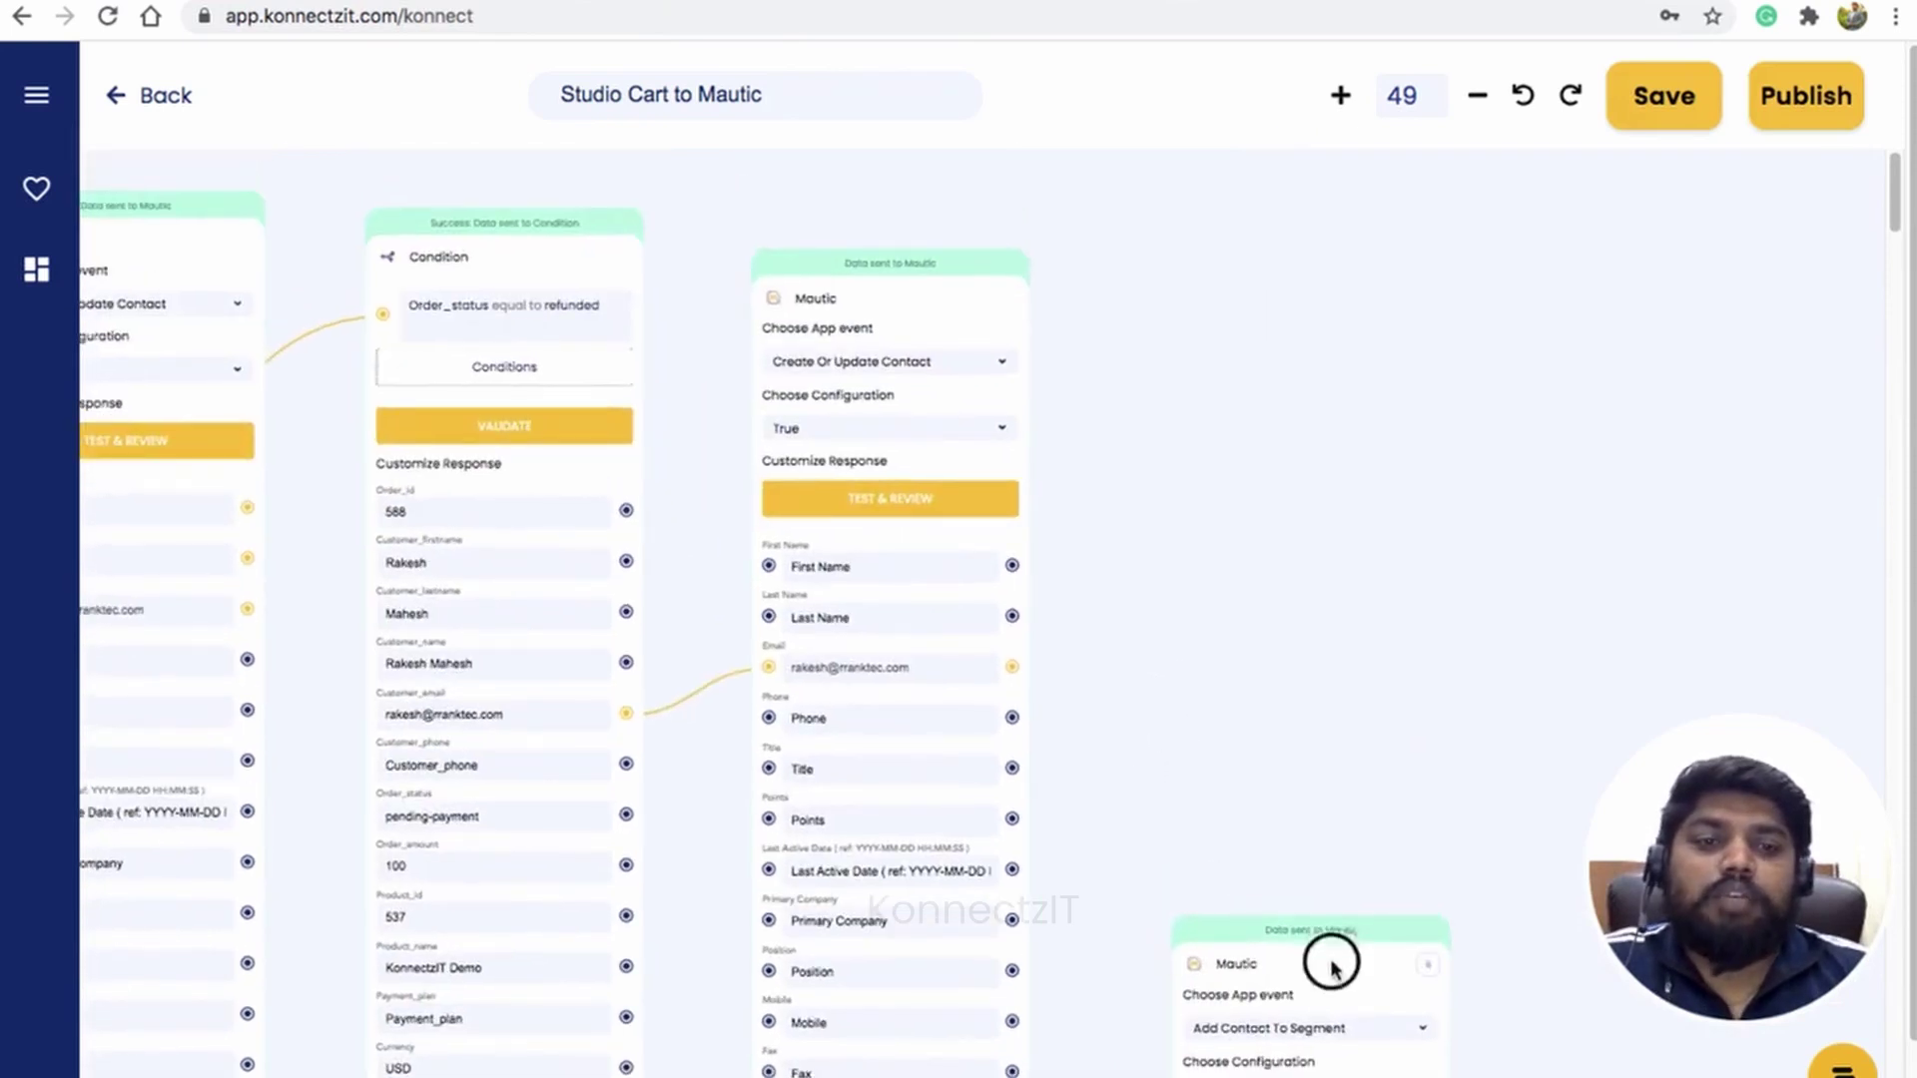
{"action": "left_click_drag", "start_coordinate": [1332, 966], "coordinate": [1185, 26]}
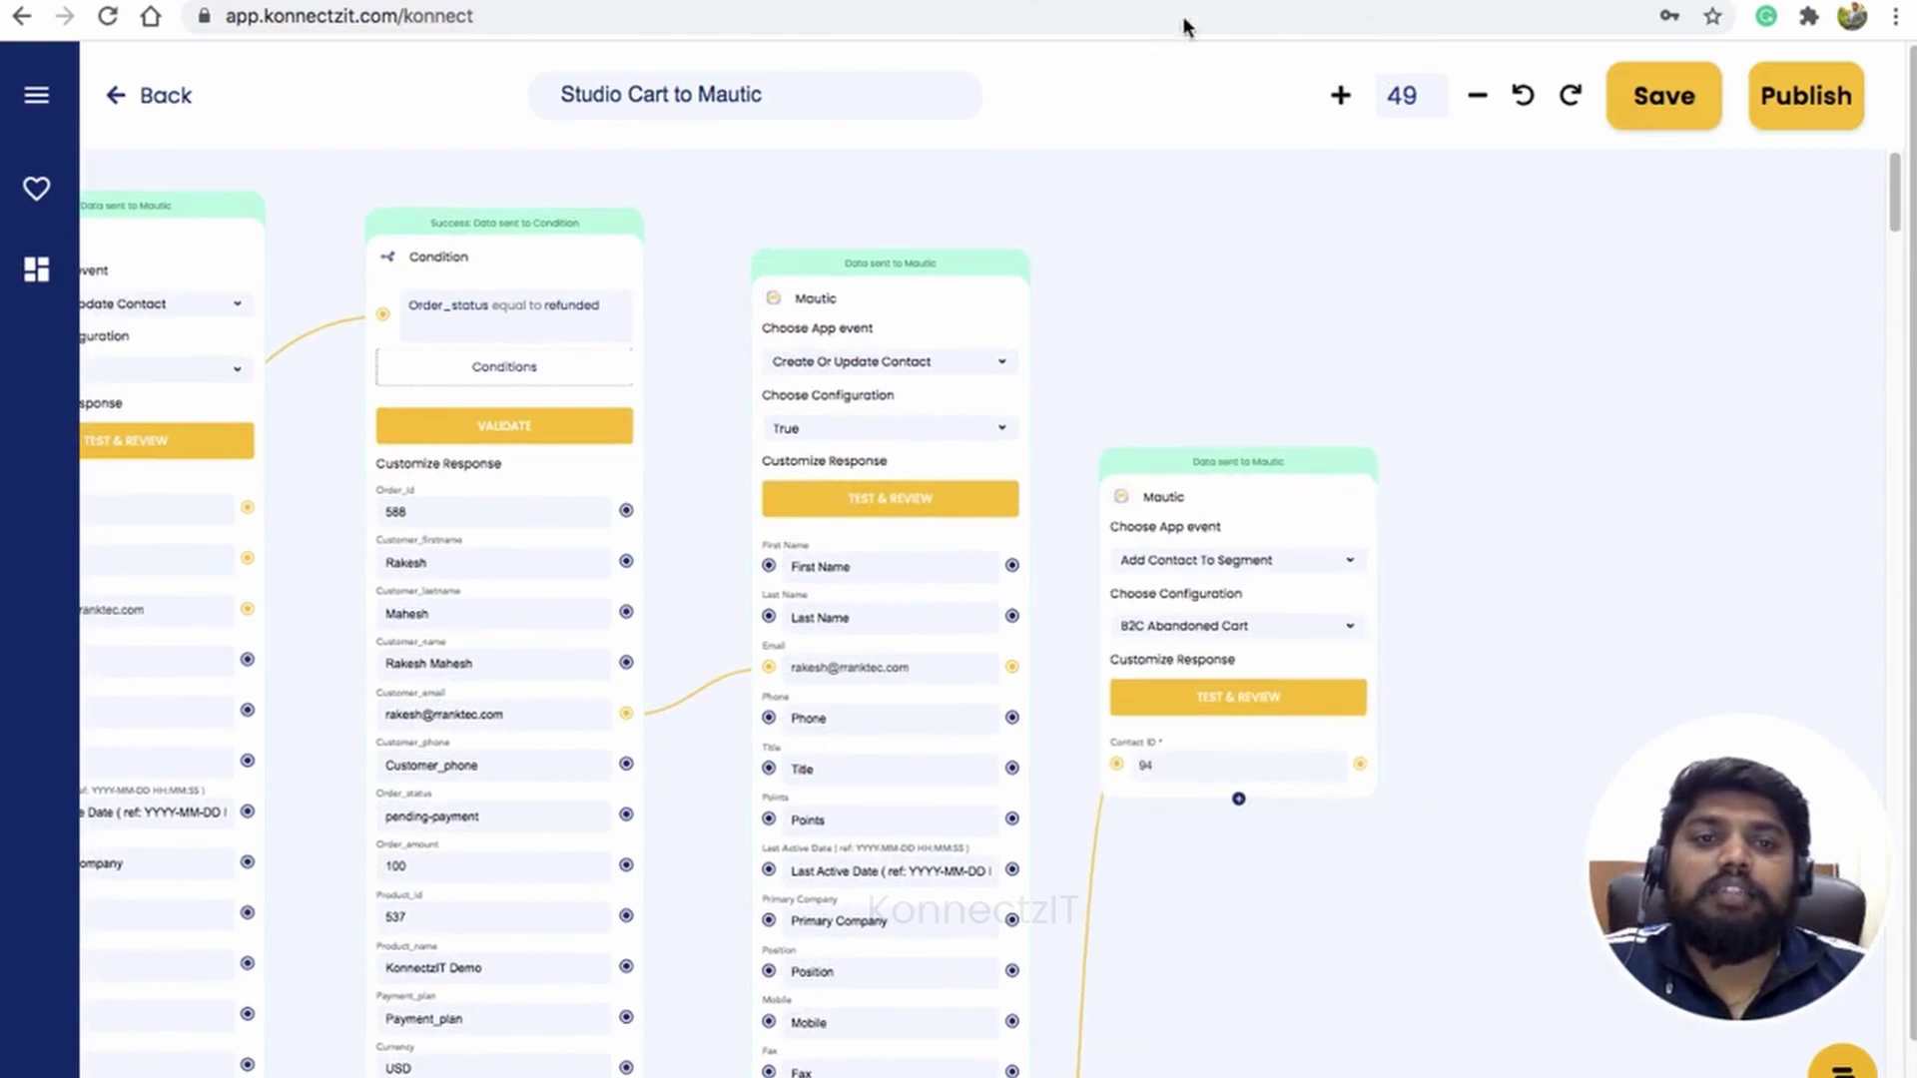
{"action": "left_click", "coordinate": [840, 96]}
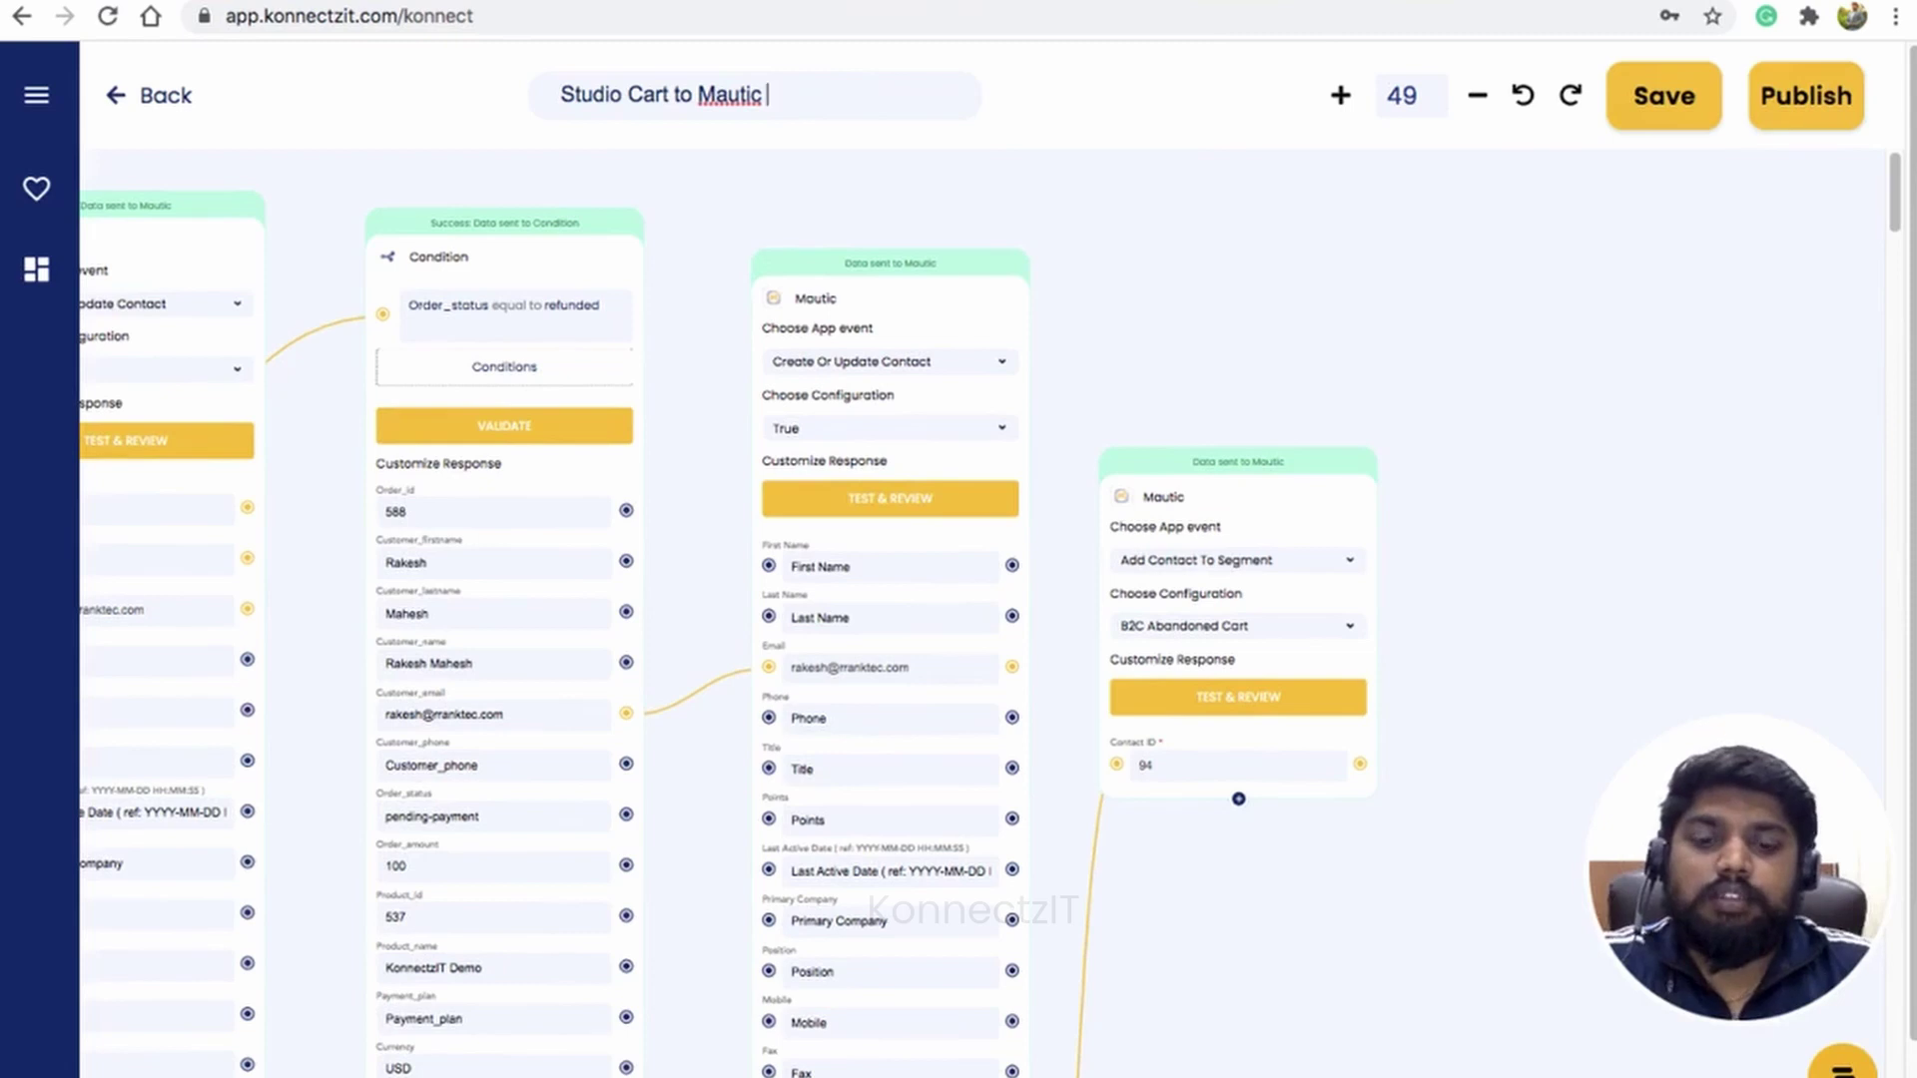
{"action": "type", "text": "Demo"}
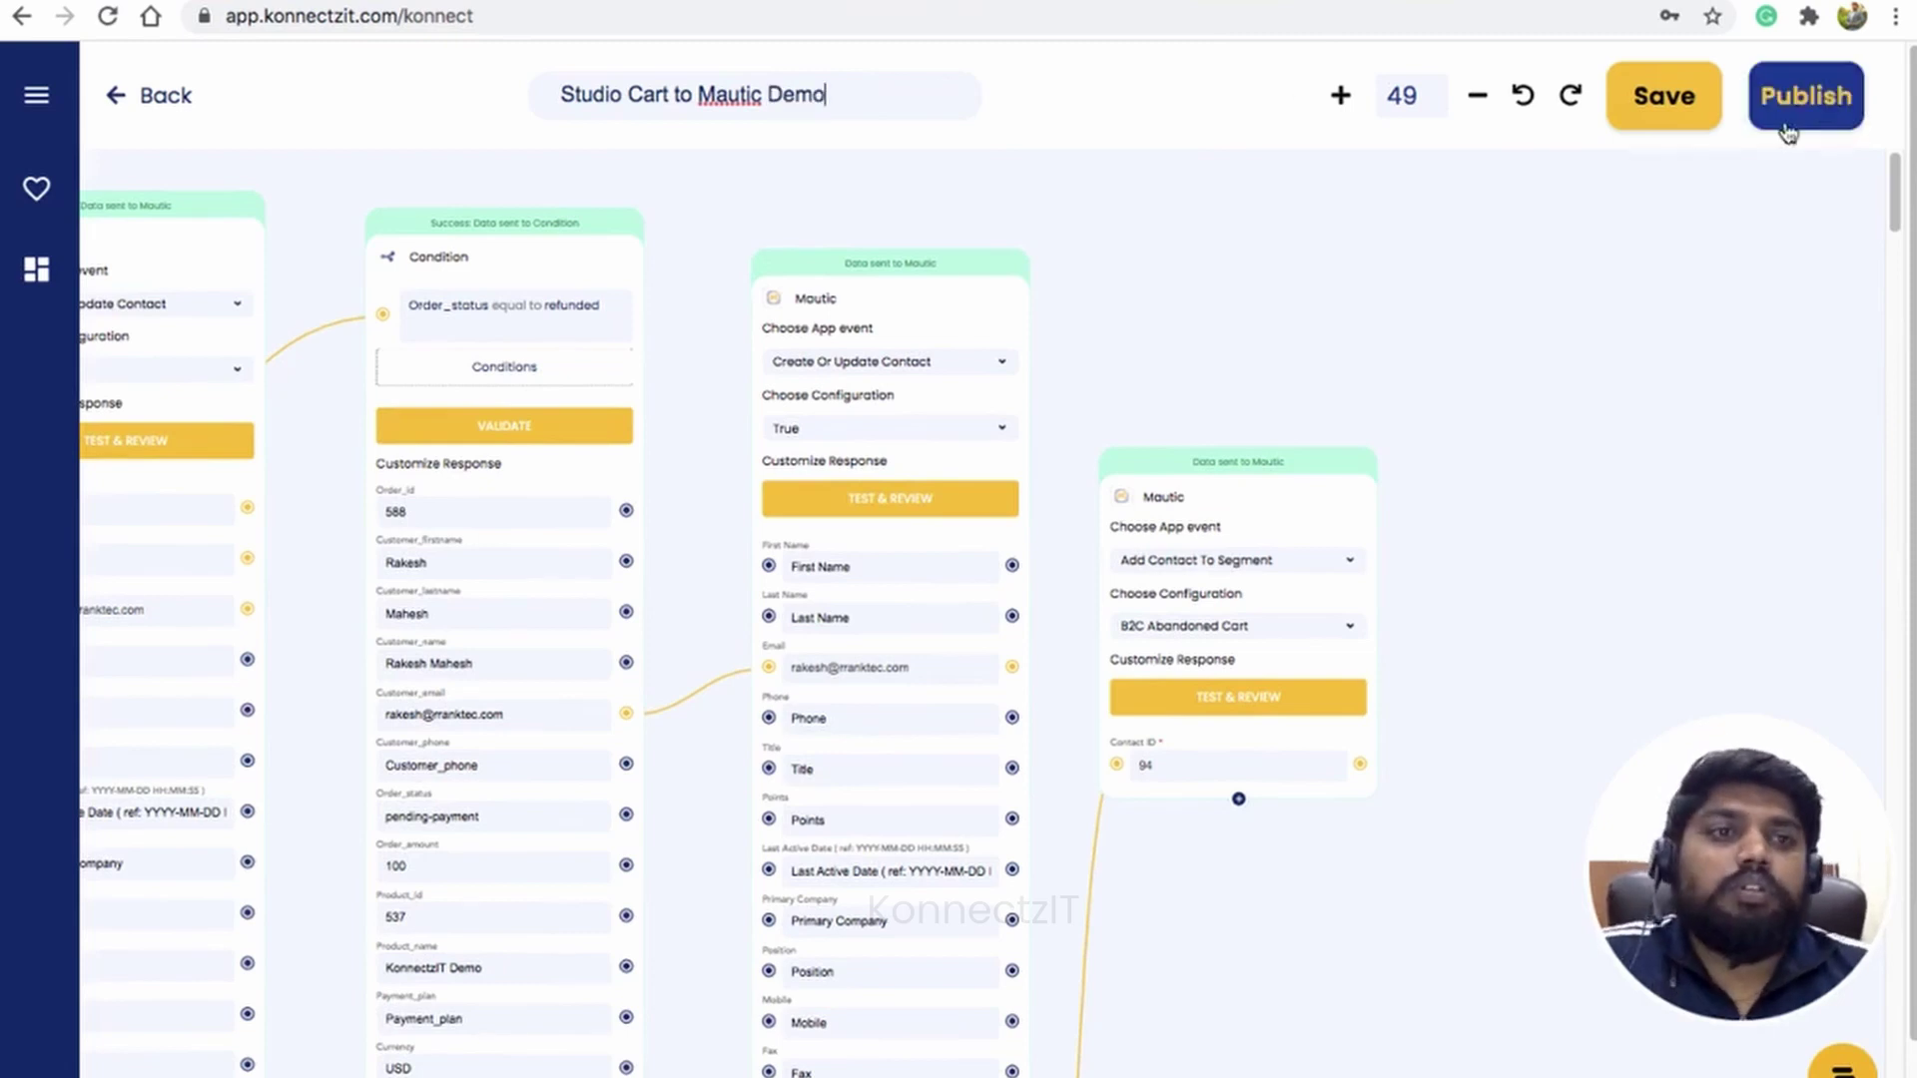
{"action": "left_click", "coordinate": [1812, 108]}
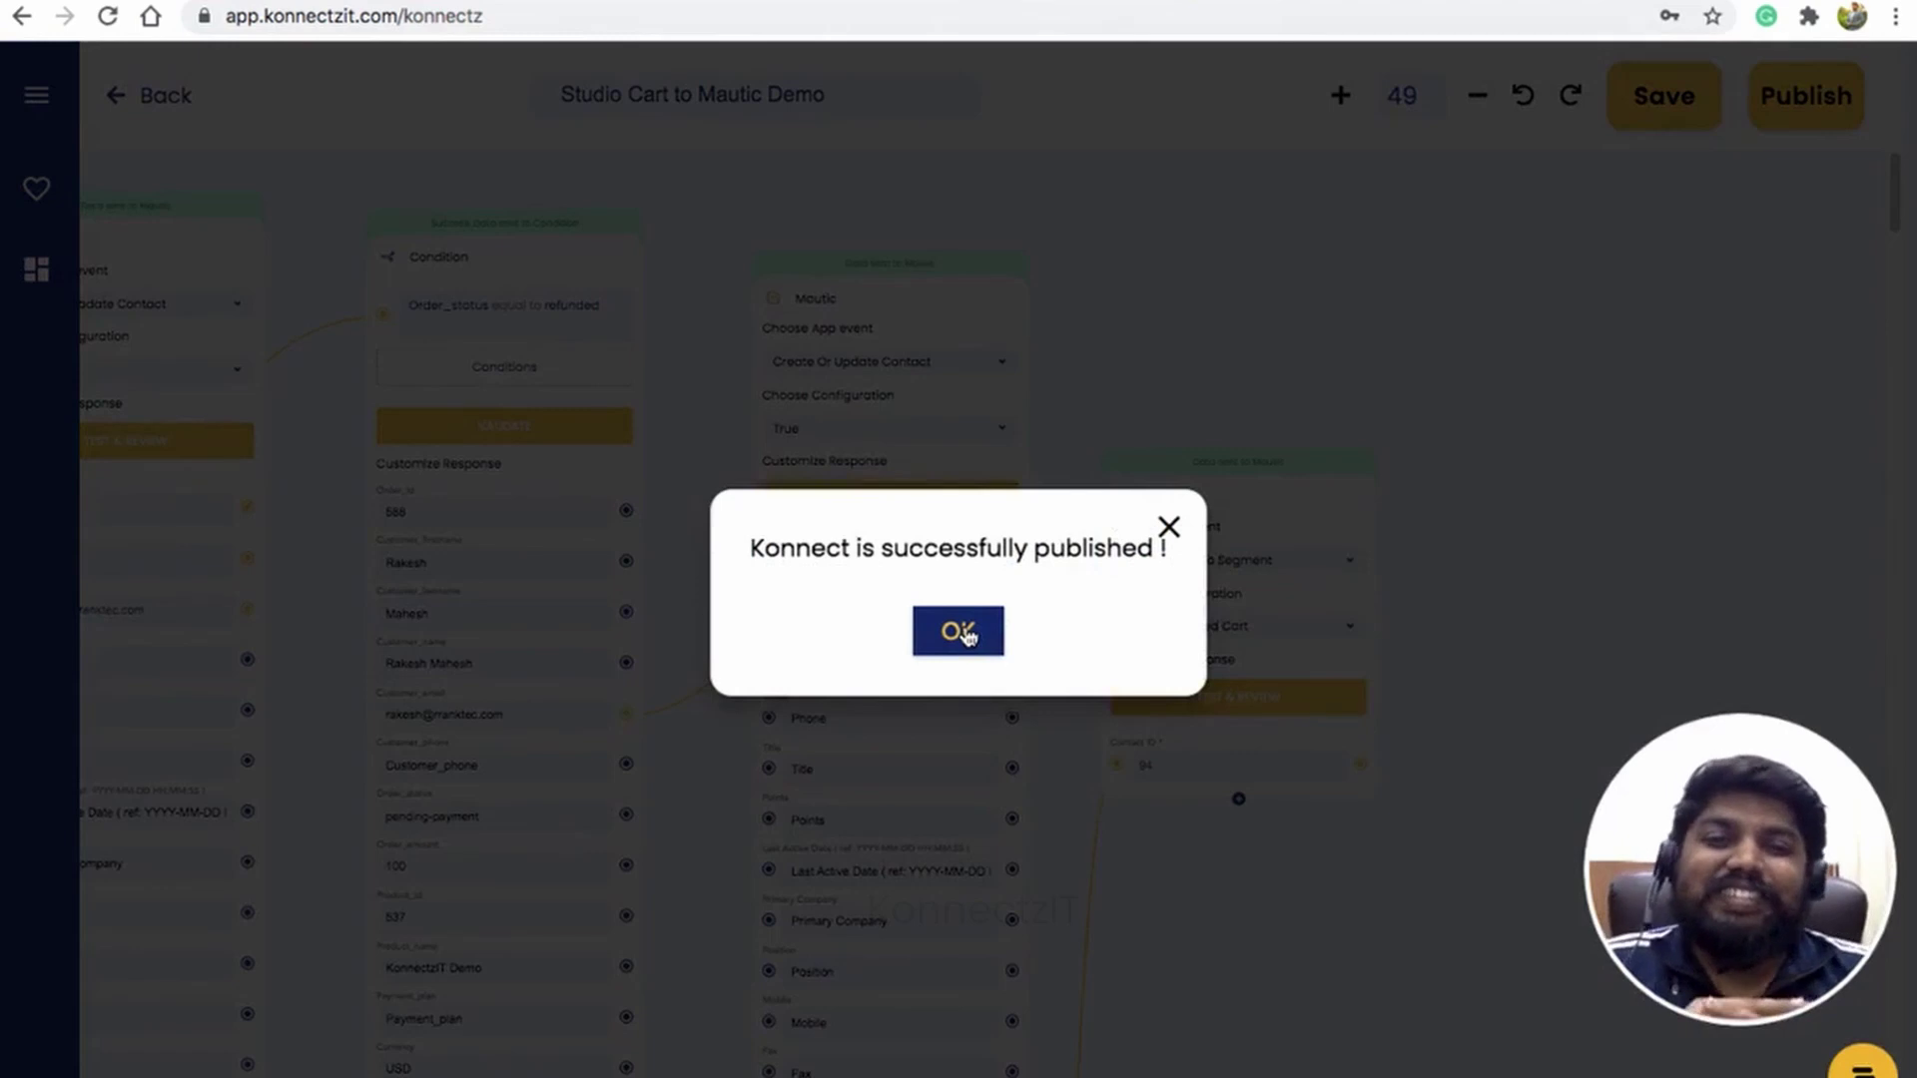
{"action": "left_click", "coordinate": [965, 636]}
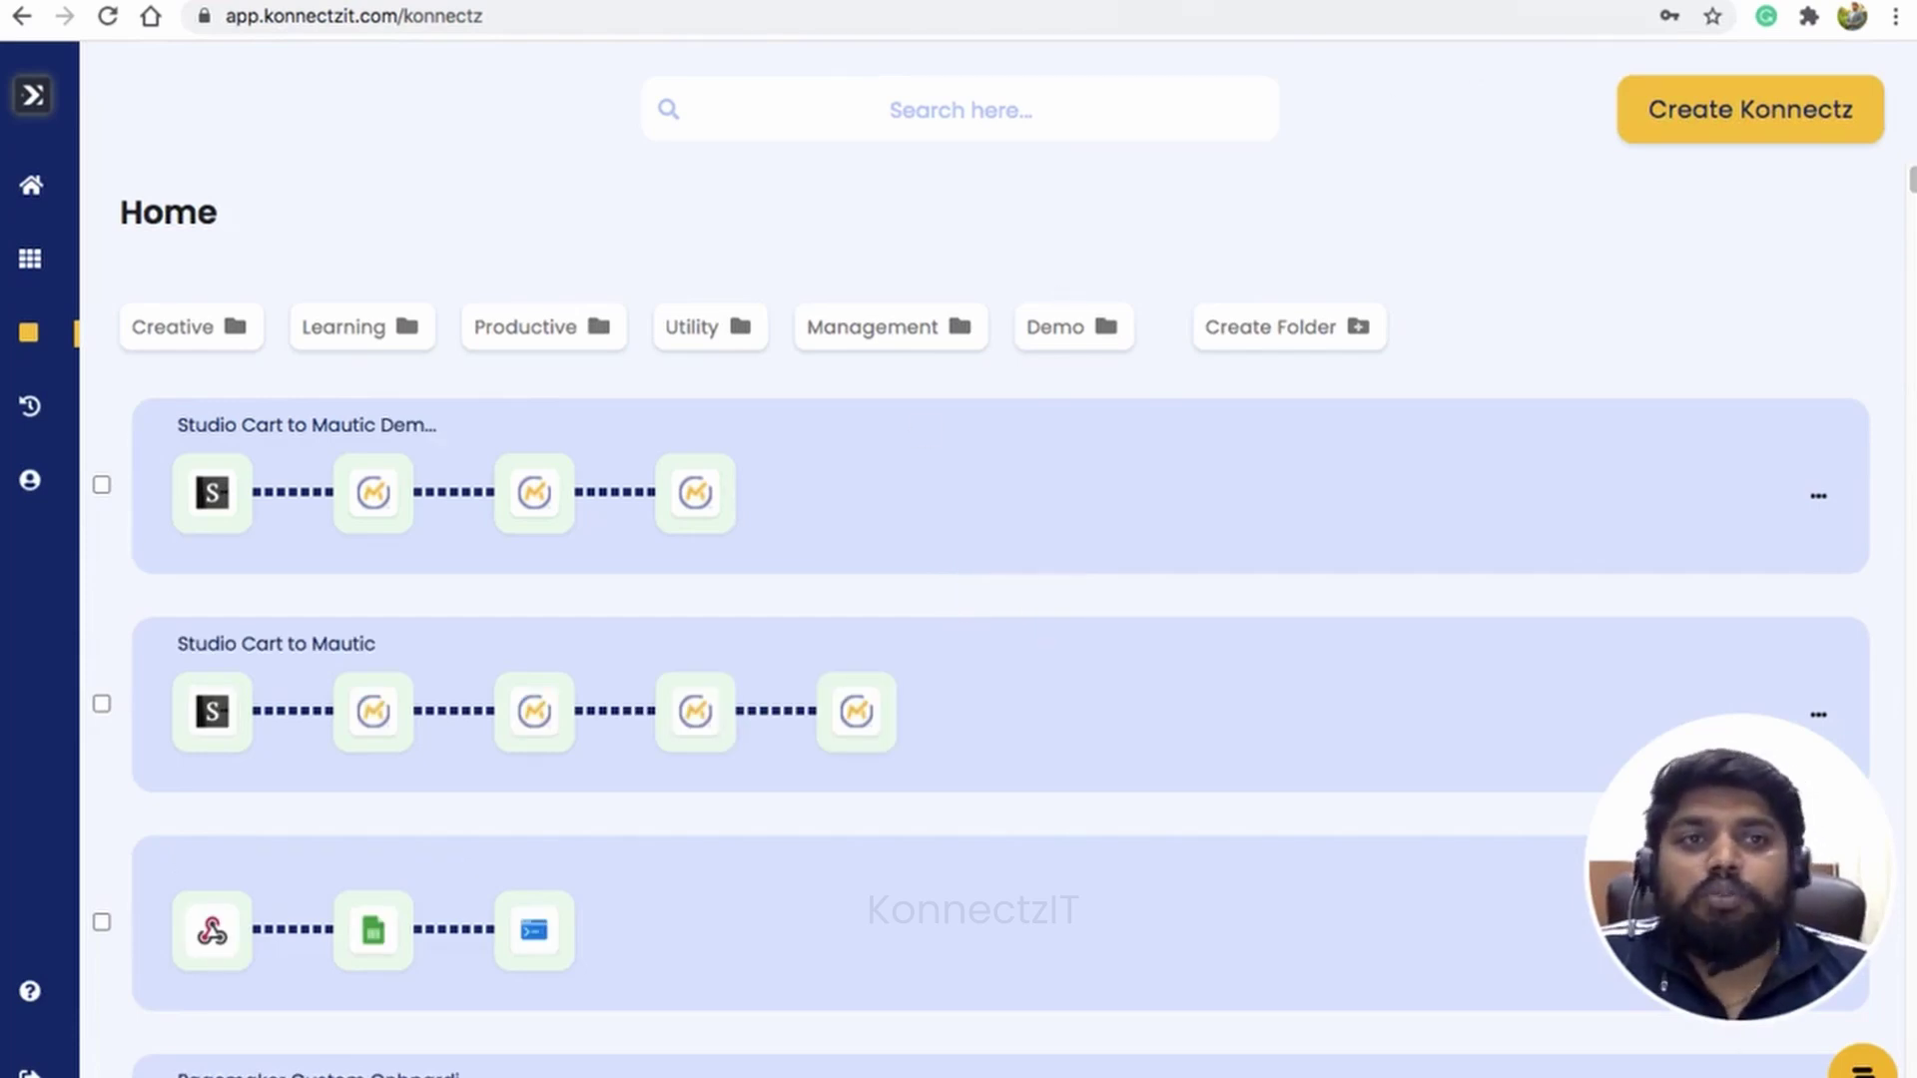
Step: Reload the KonnectzIT Demo checkout page by removing the order parameter from the URL
{"action": "left_click", "coordinate": [1547, 1]}
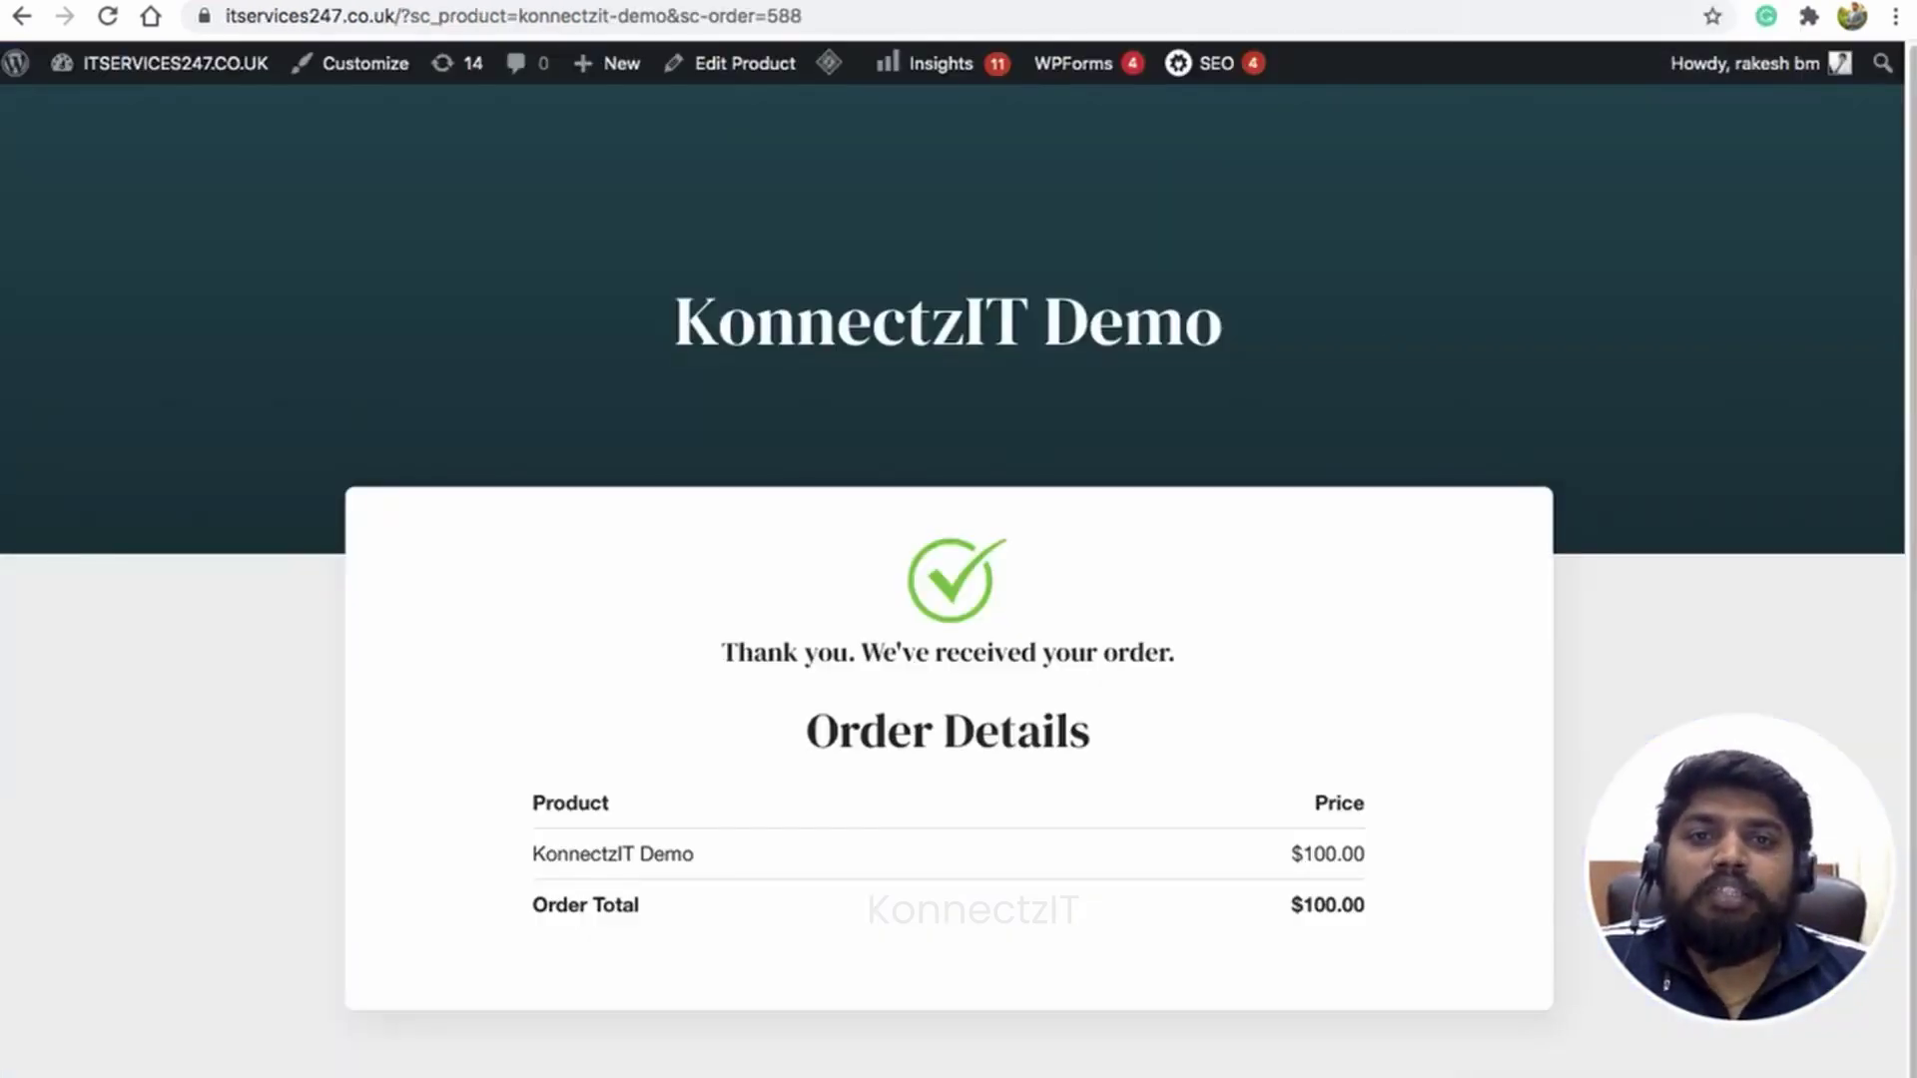
{"action": "left_click_drag", "start_coordinate": [670, 16], "coordinate": [823, 16]}
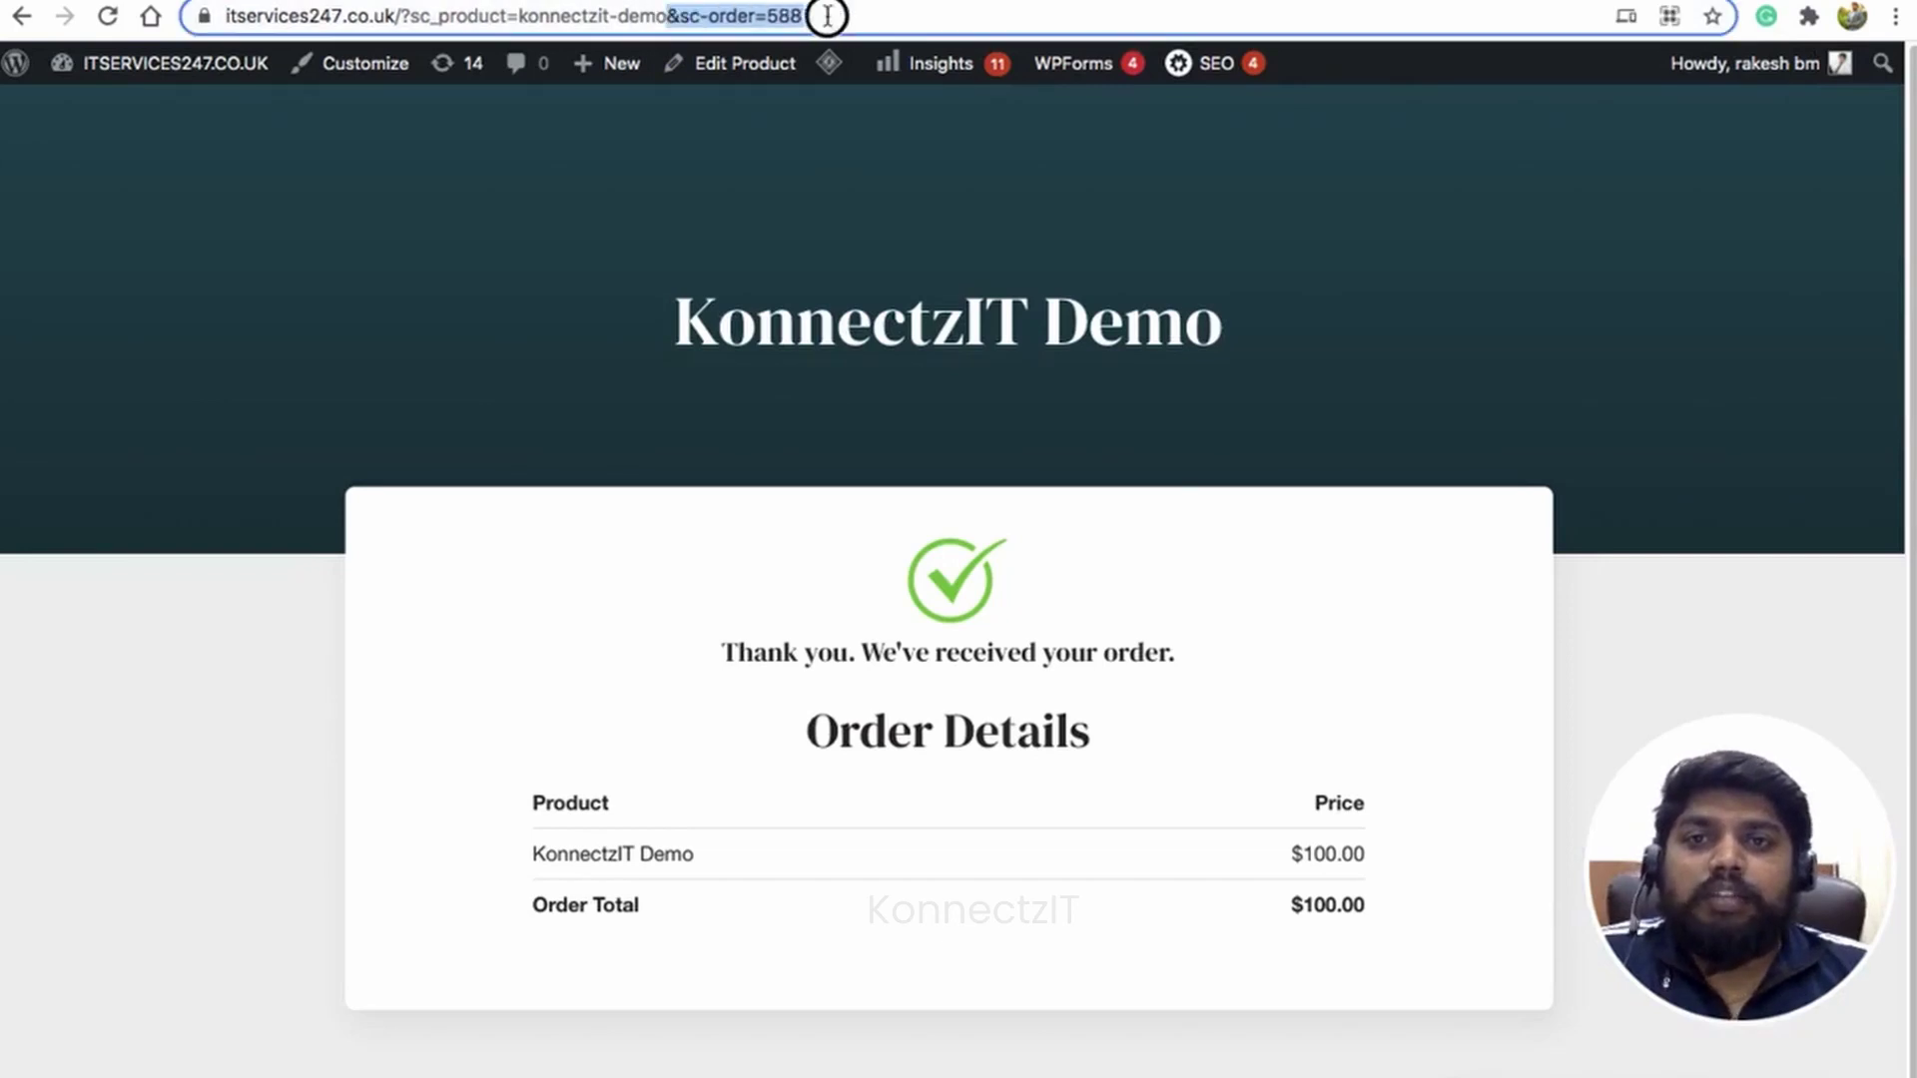
{"action": "key", "text": "BackSpace"}
{"action": "key", "text": "Return"}
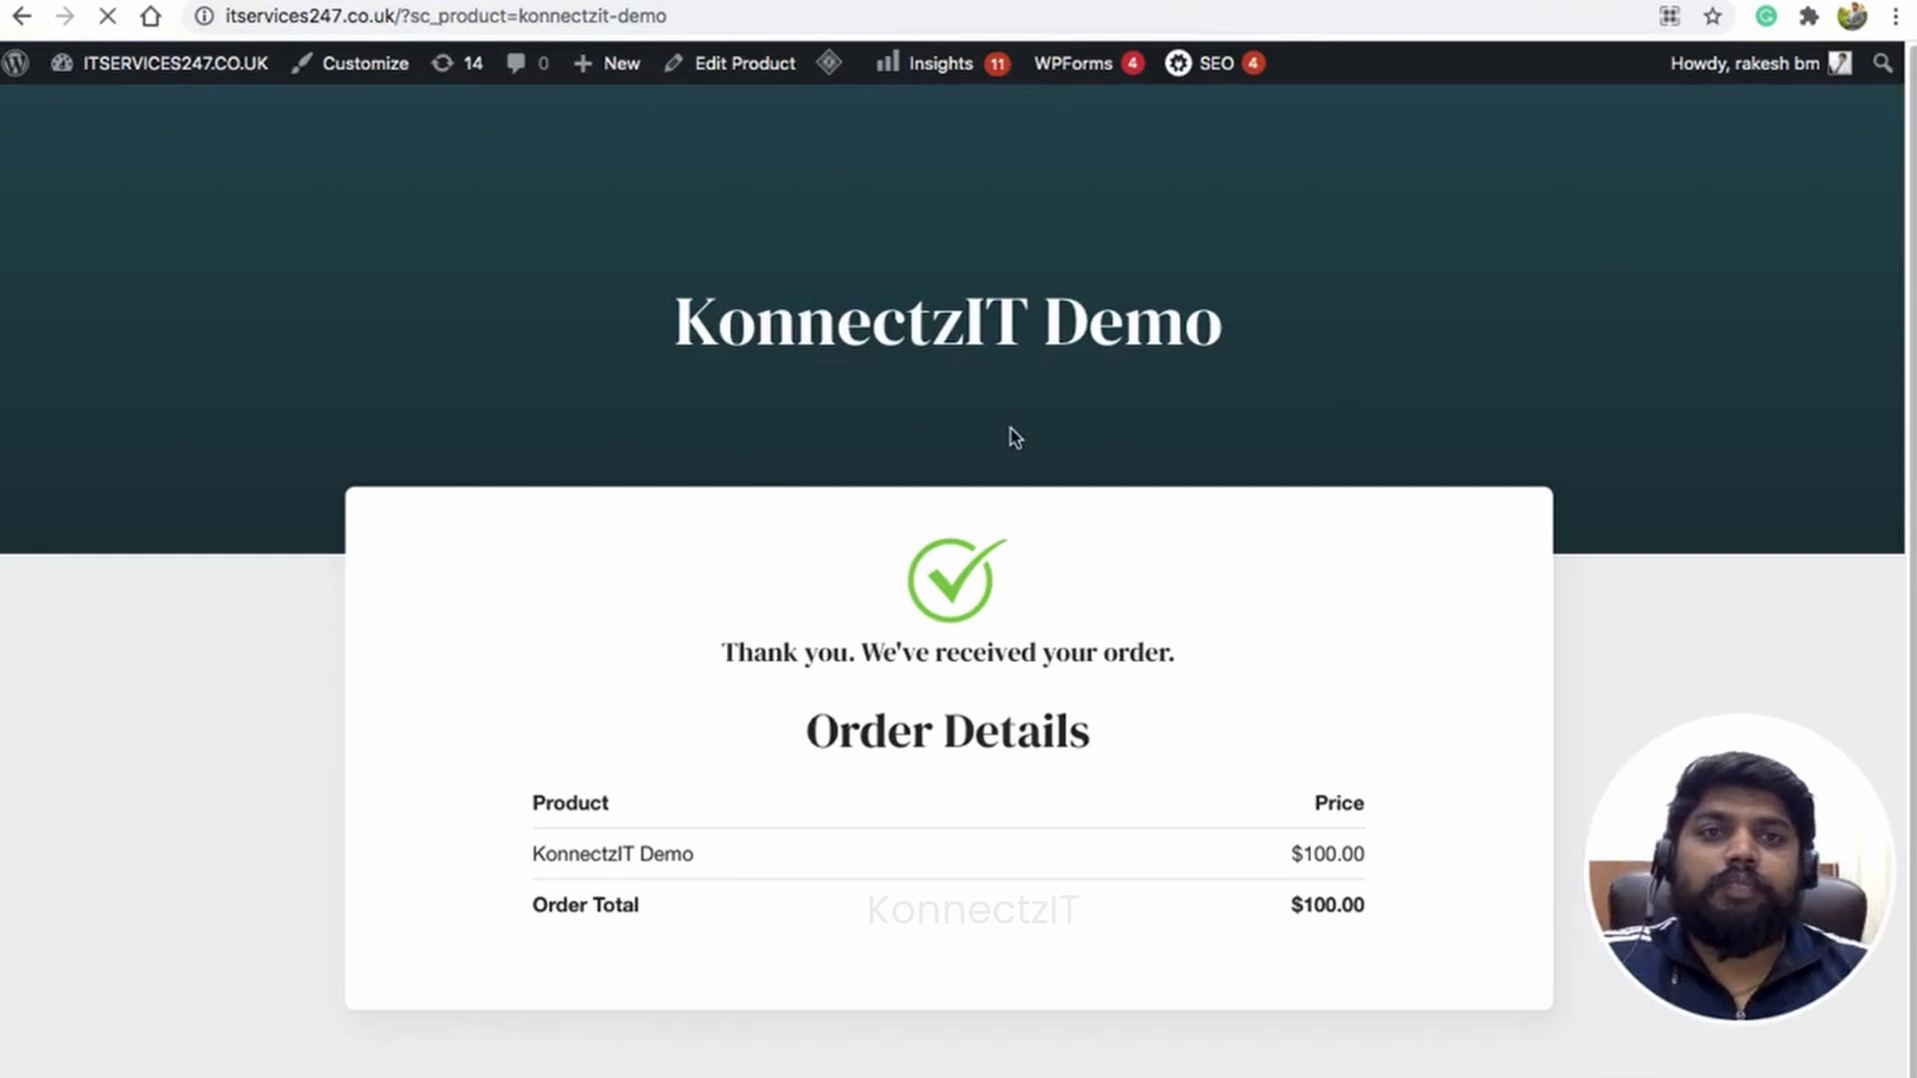
Step: Fill in a new test customer's first name, last name and e-mail, and place the order
{"action": "scroll", "coordinate": [1005, 432], "scroll_direction": "down", "scroll_amount": 7}
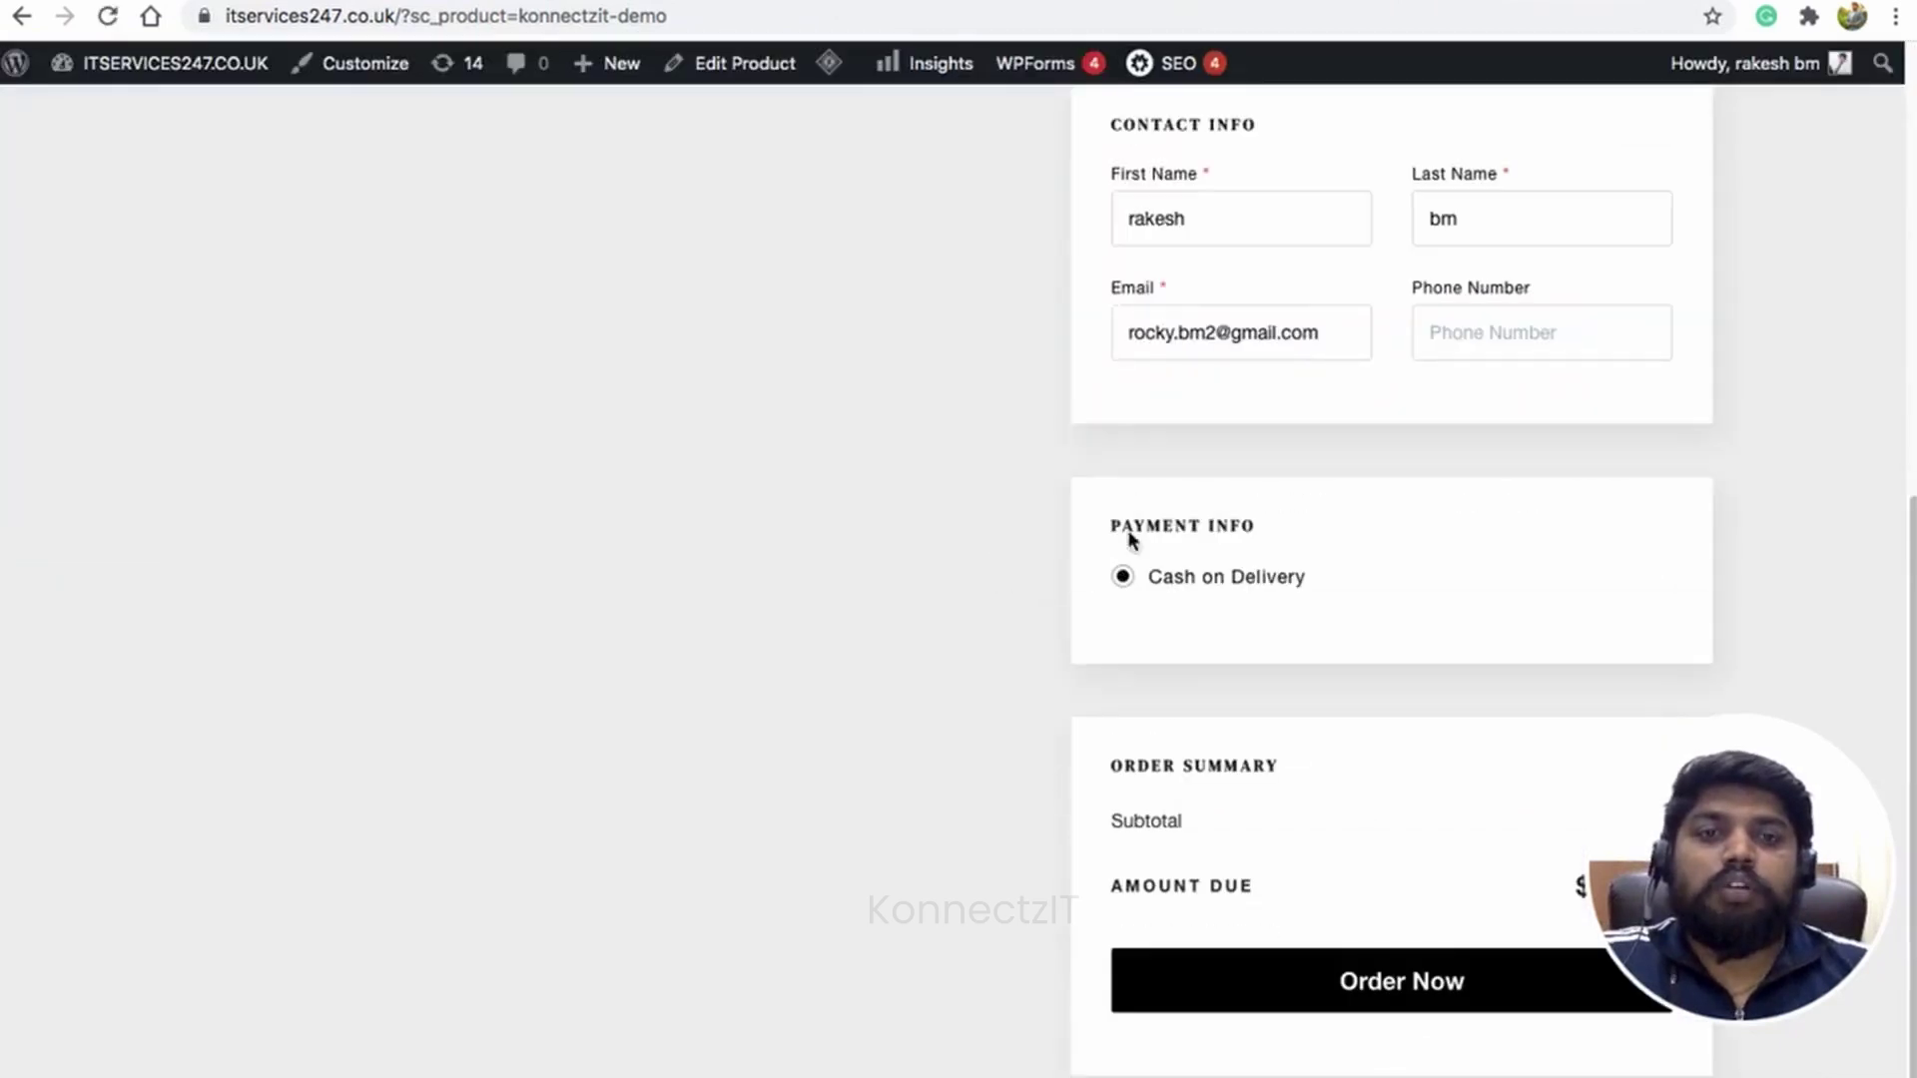
{"action": "left_click", "coordinate": [1168, 215]}
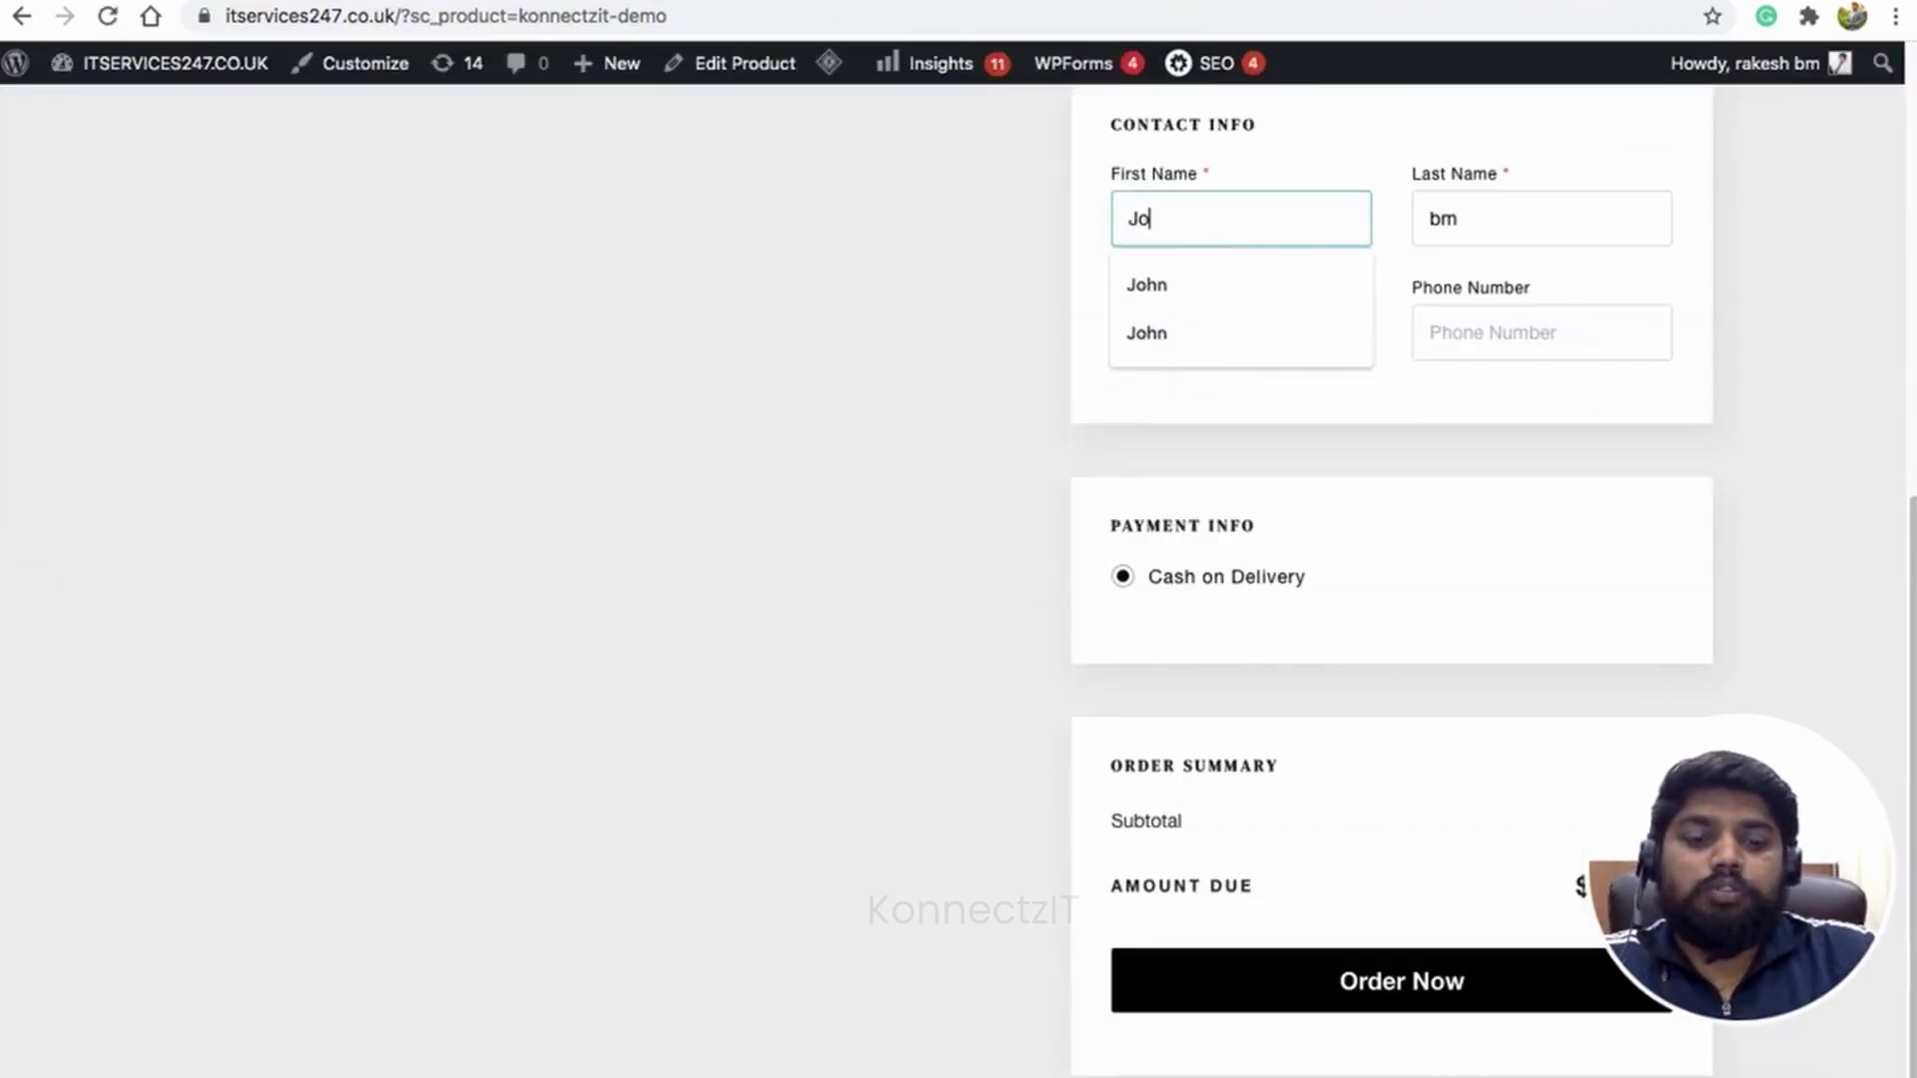
{"action": "key", "text": "Tab"}
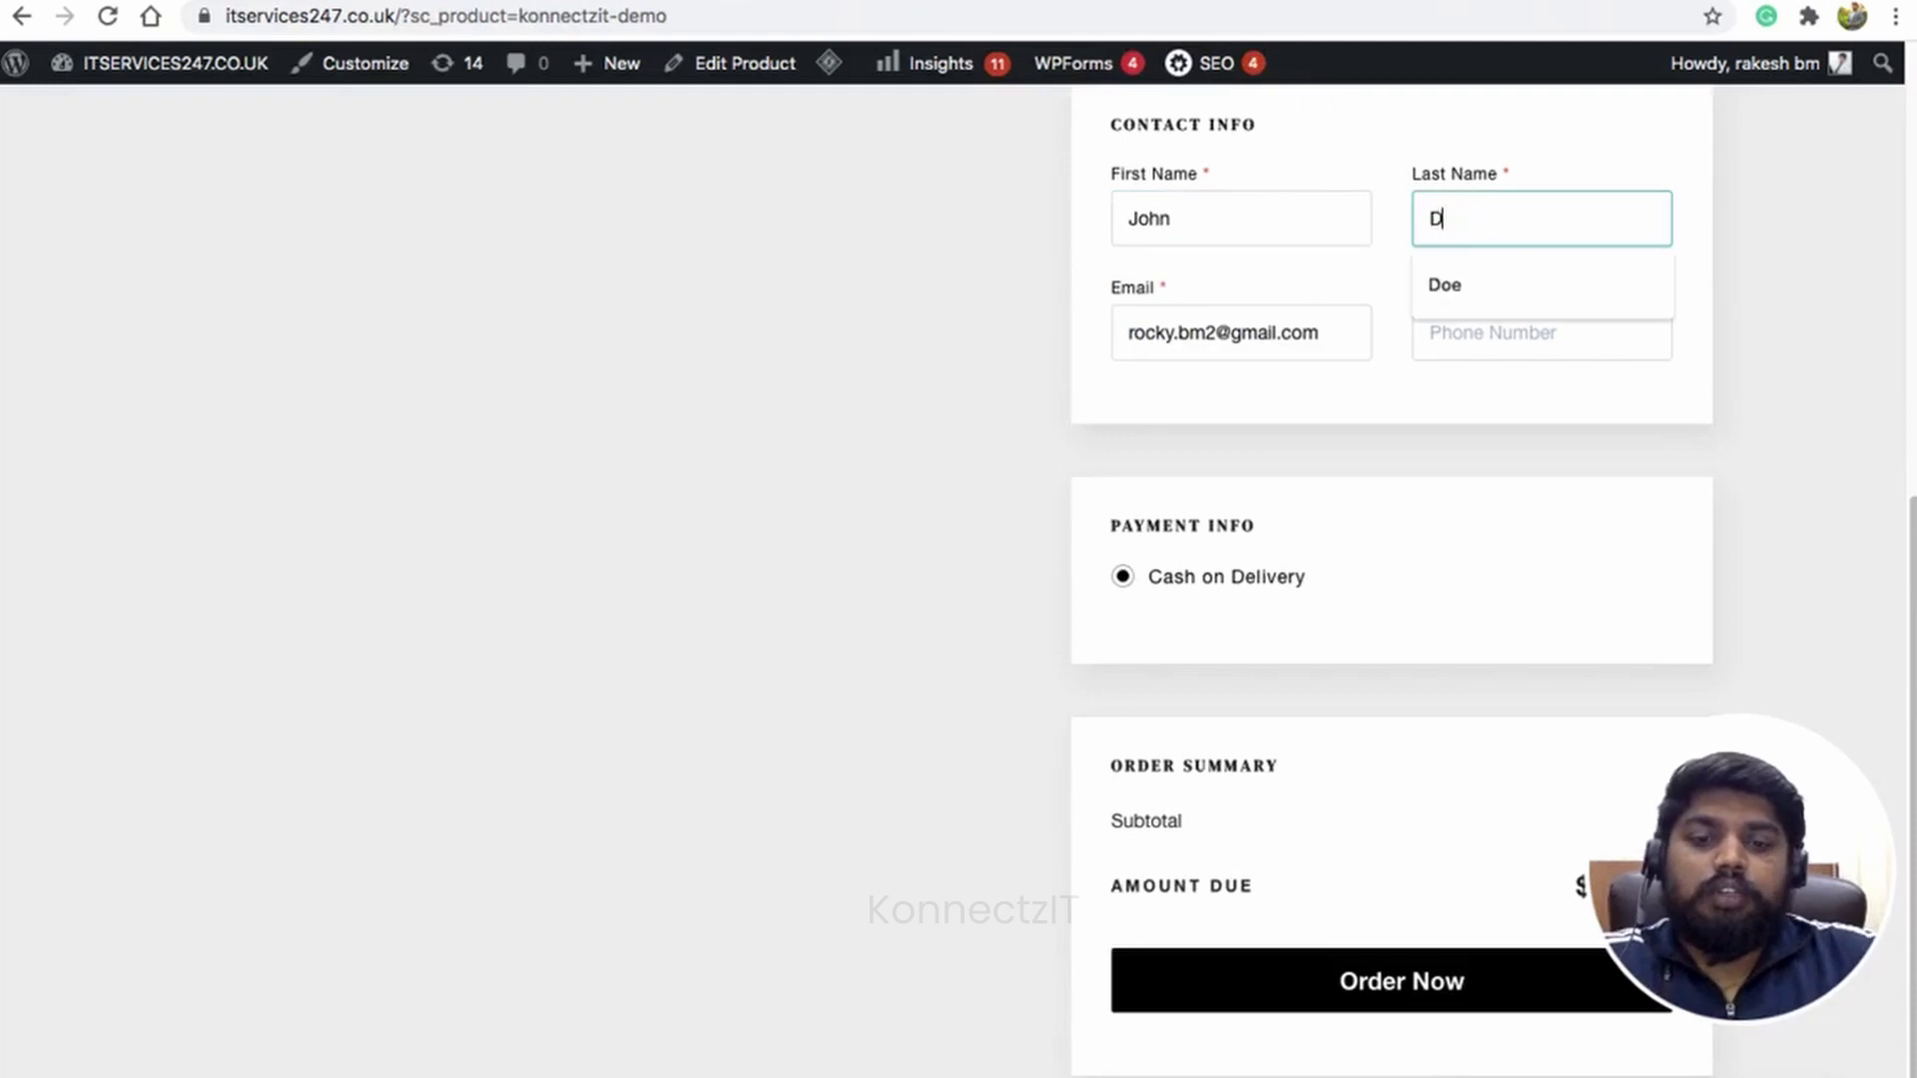
{"action": "key", "text": "Tab"}
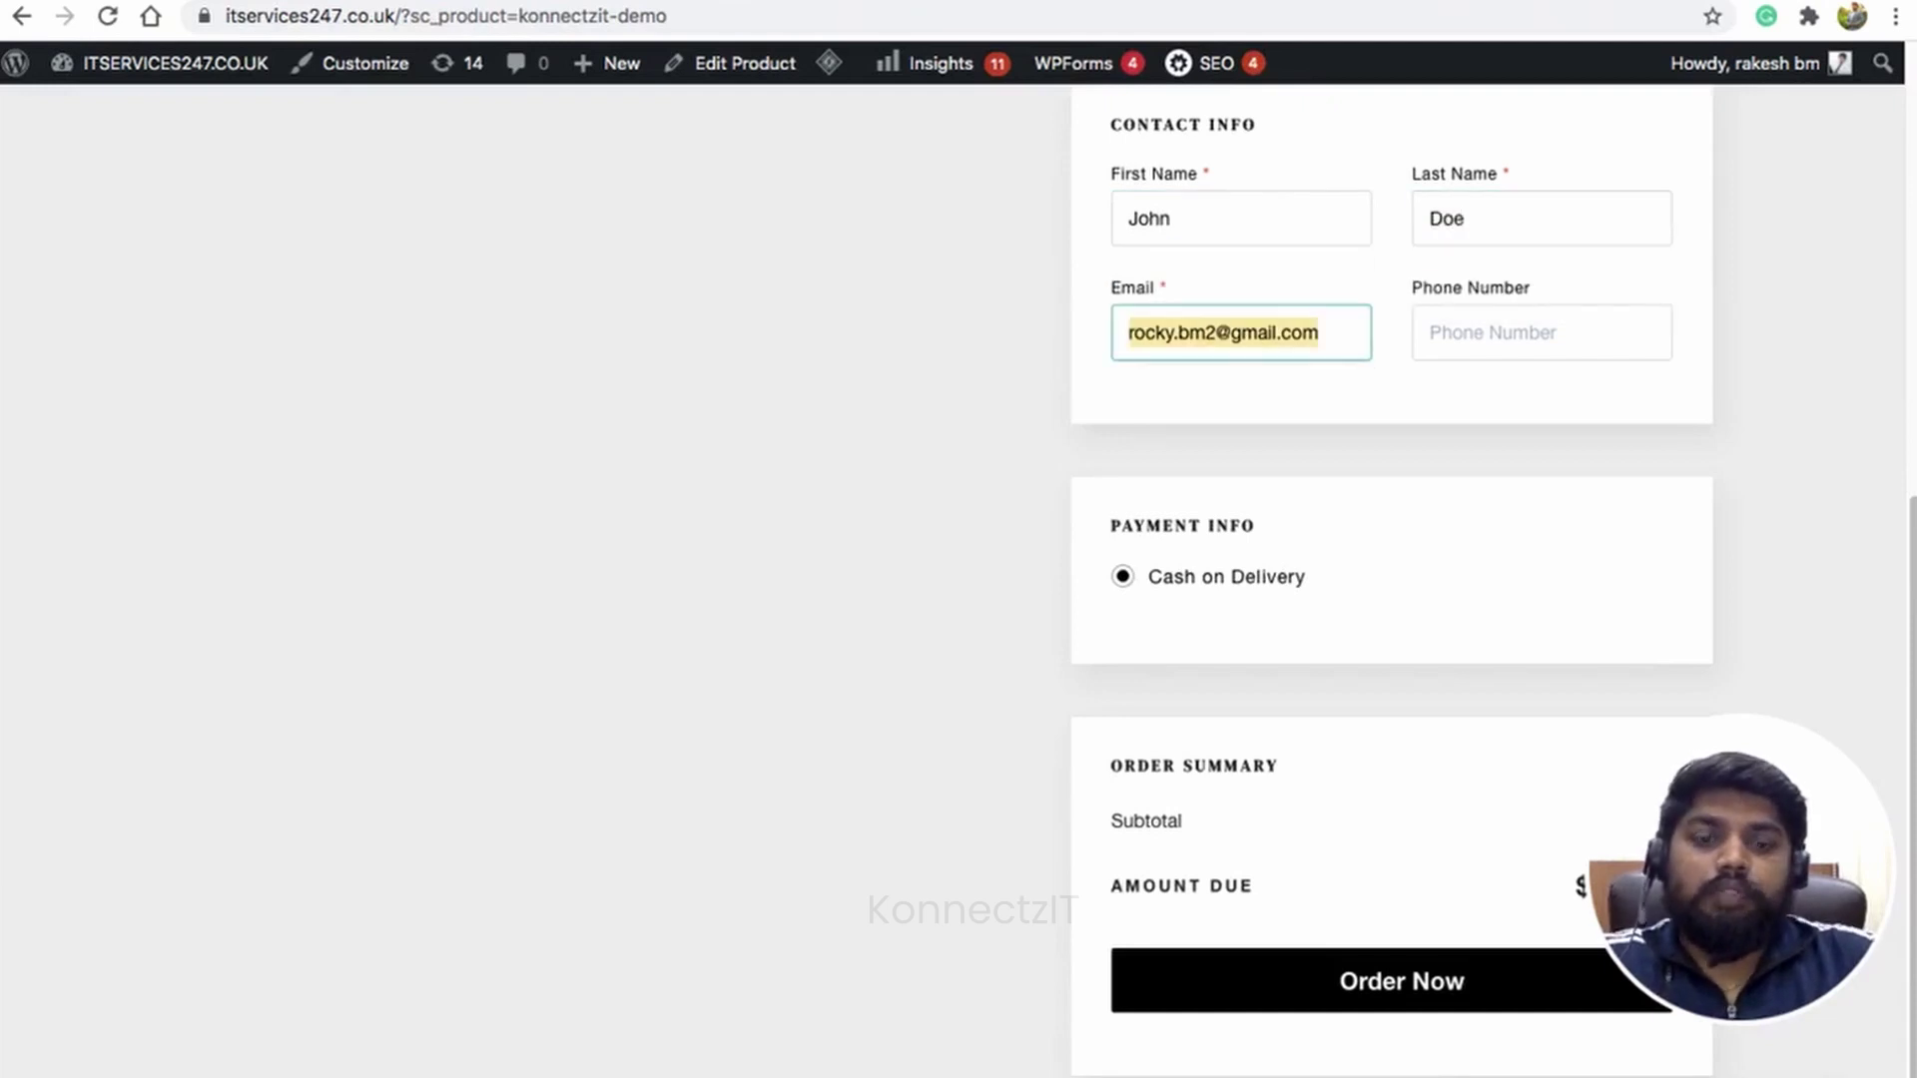
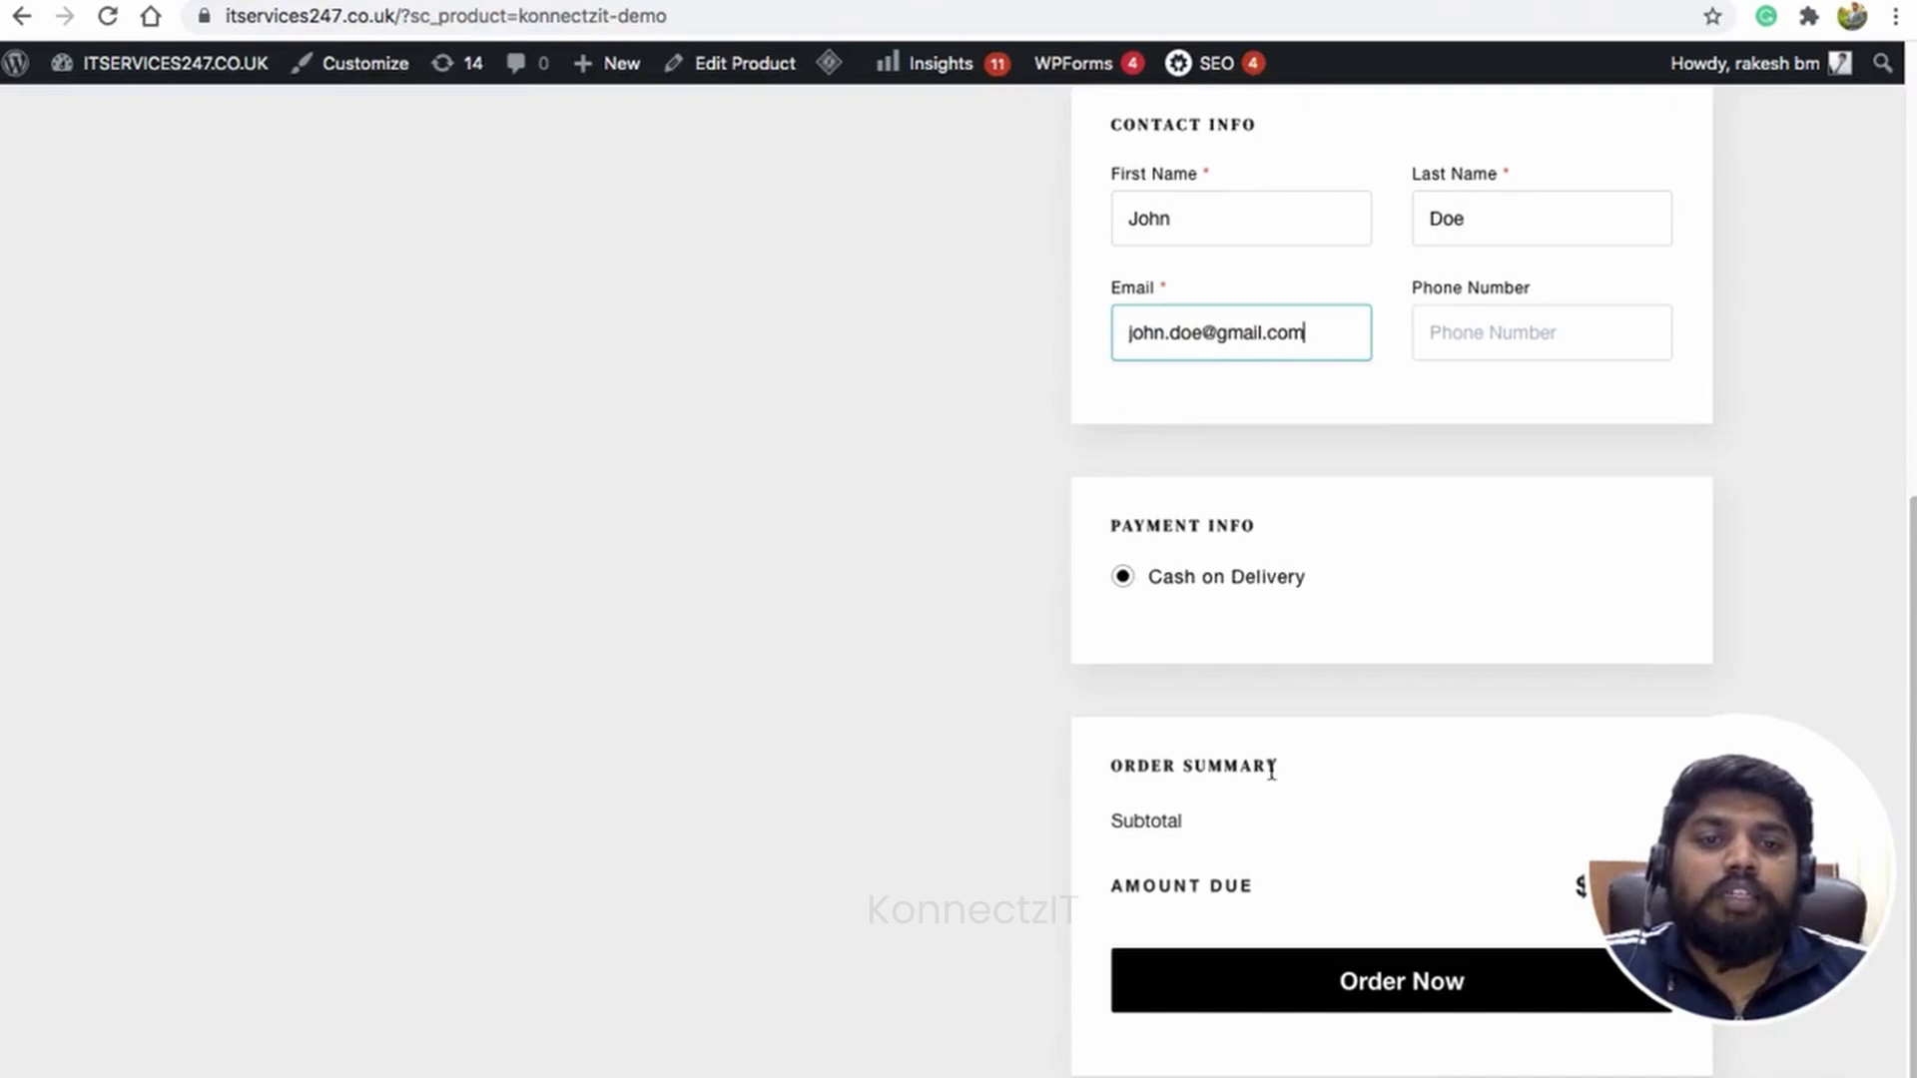
{"action": "left_click", "coordinate": [1338, 982]}
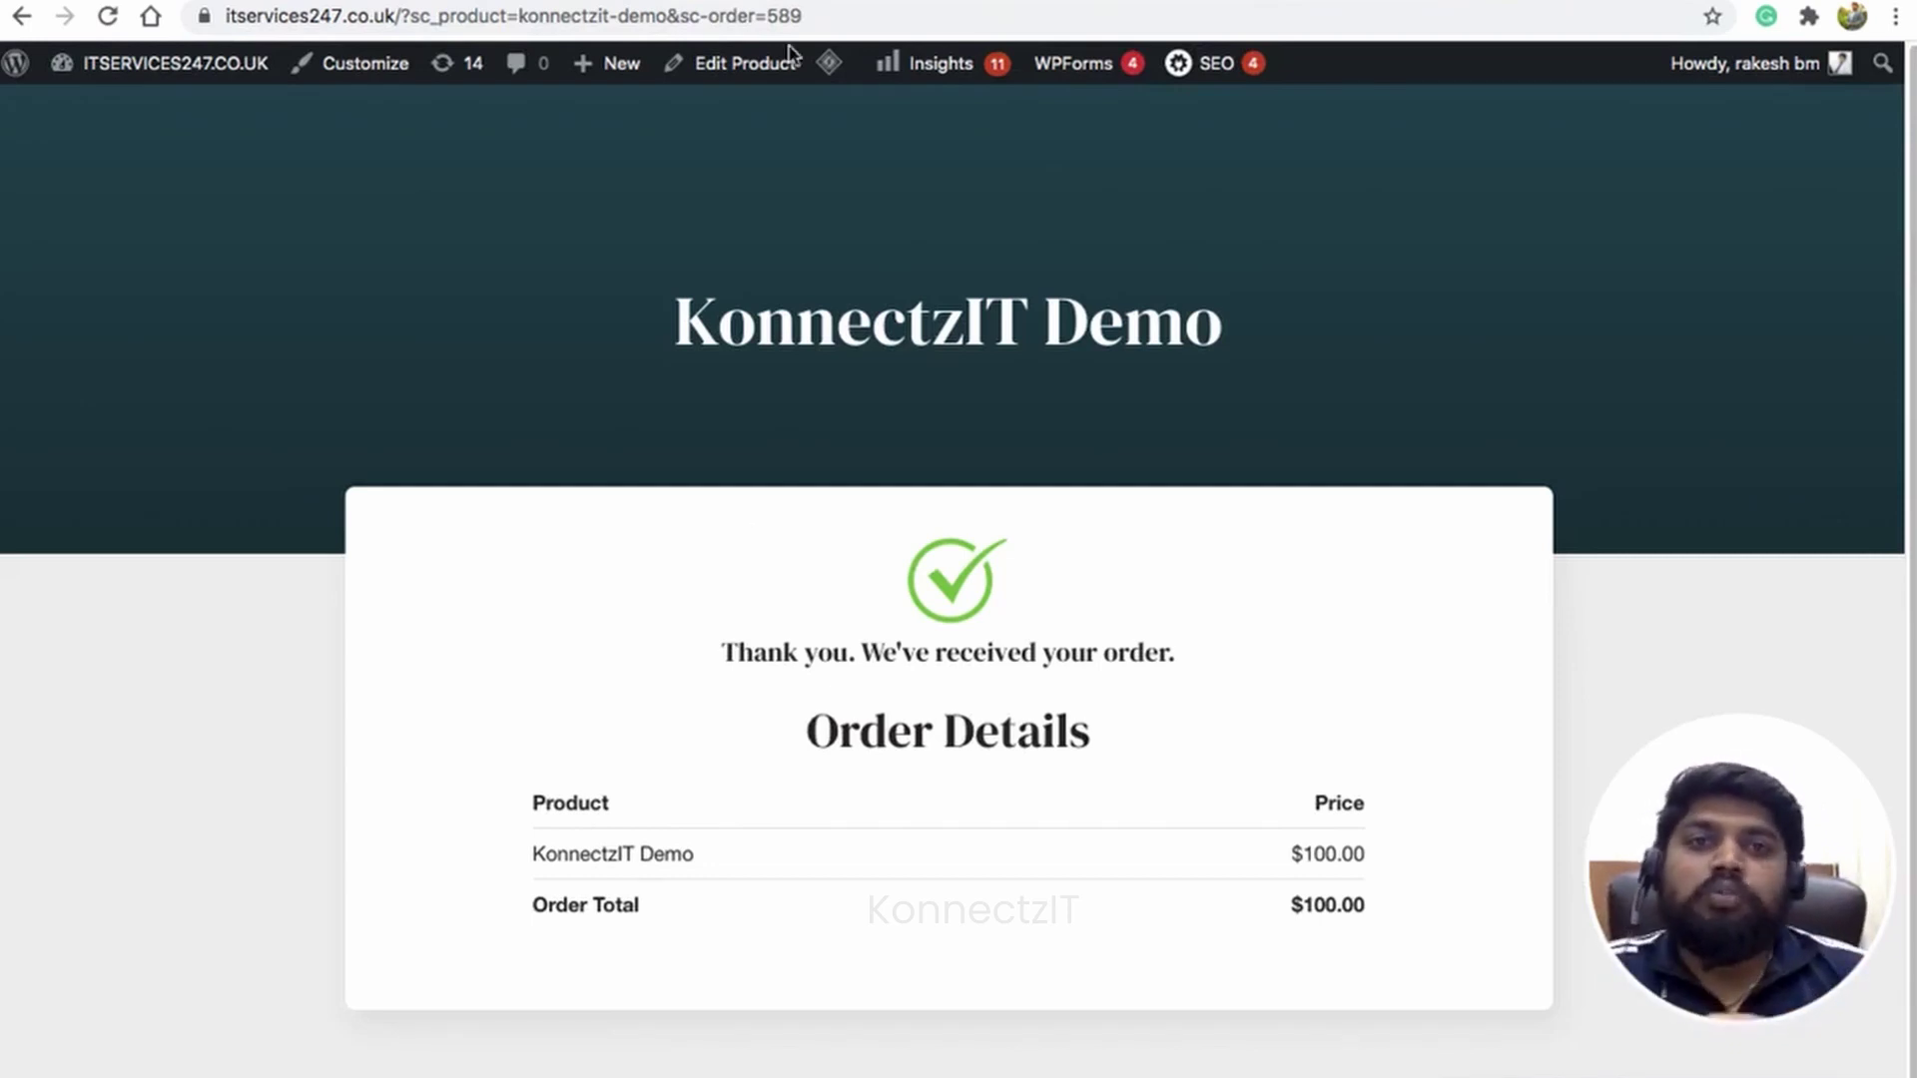
Step: Open the Studio Cart to Mautic Demo workflow, pan through its steps, then view Mautic's contacts list
{"action": "left_click", "coordinate": [1093, 2]}
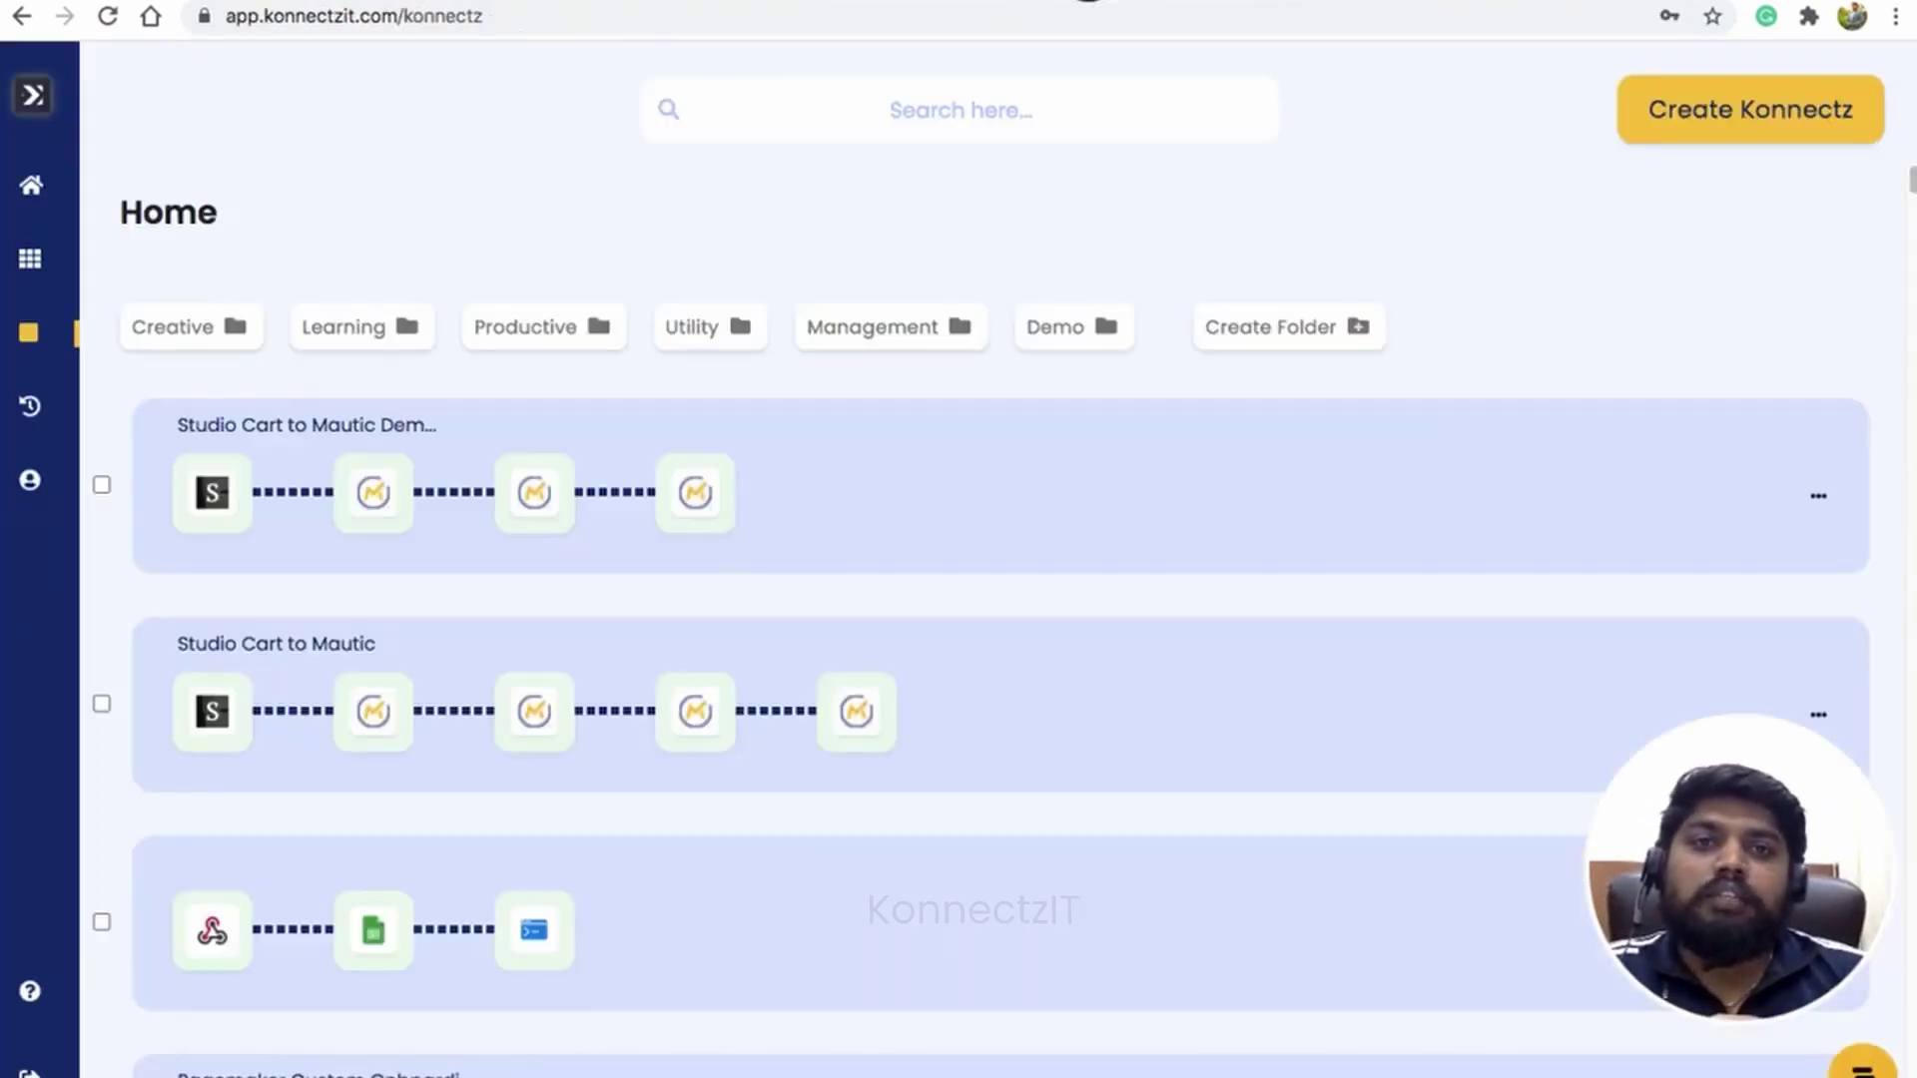
{"action": "left_click", "coordinate": [861, 535]}
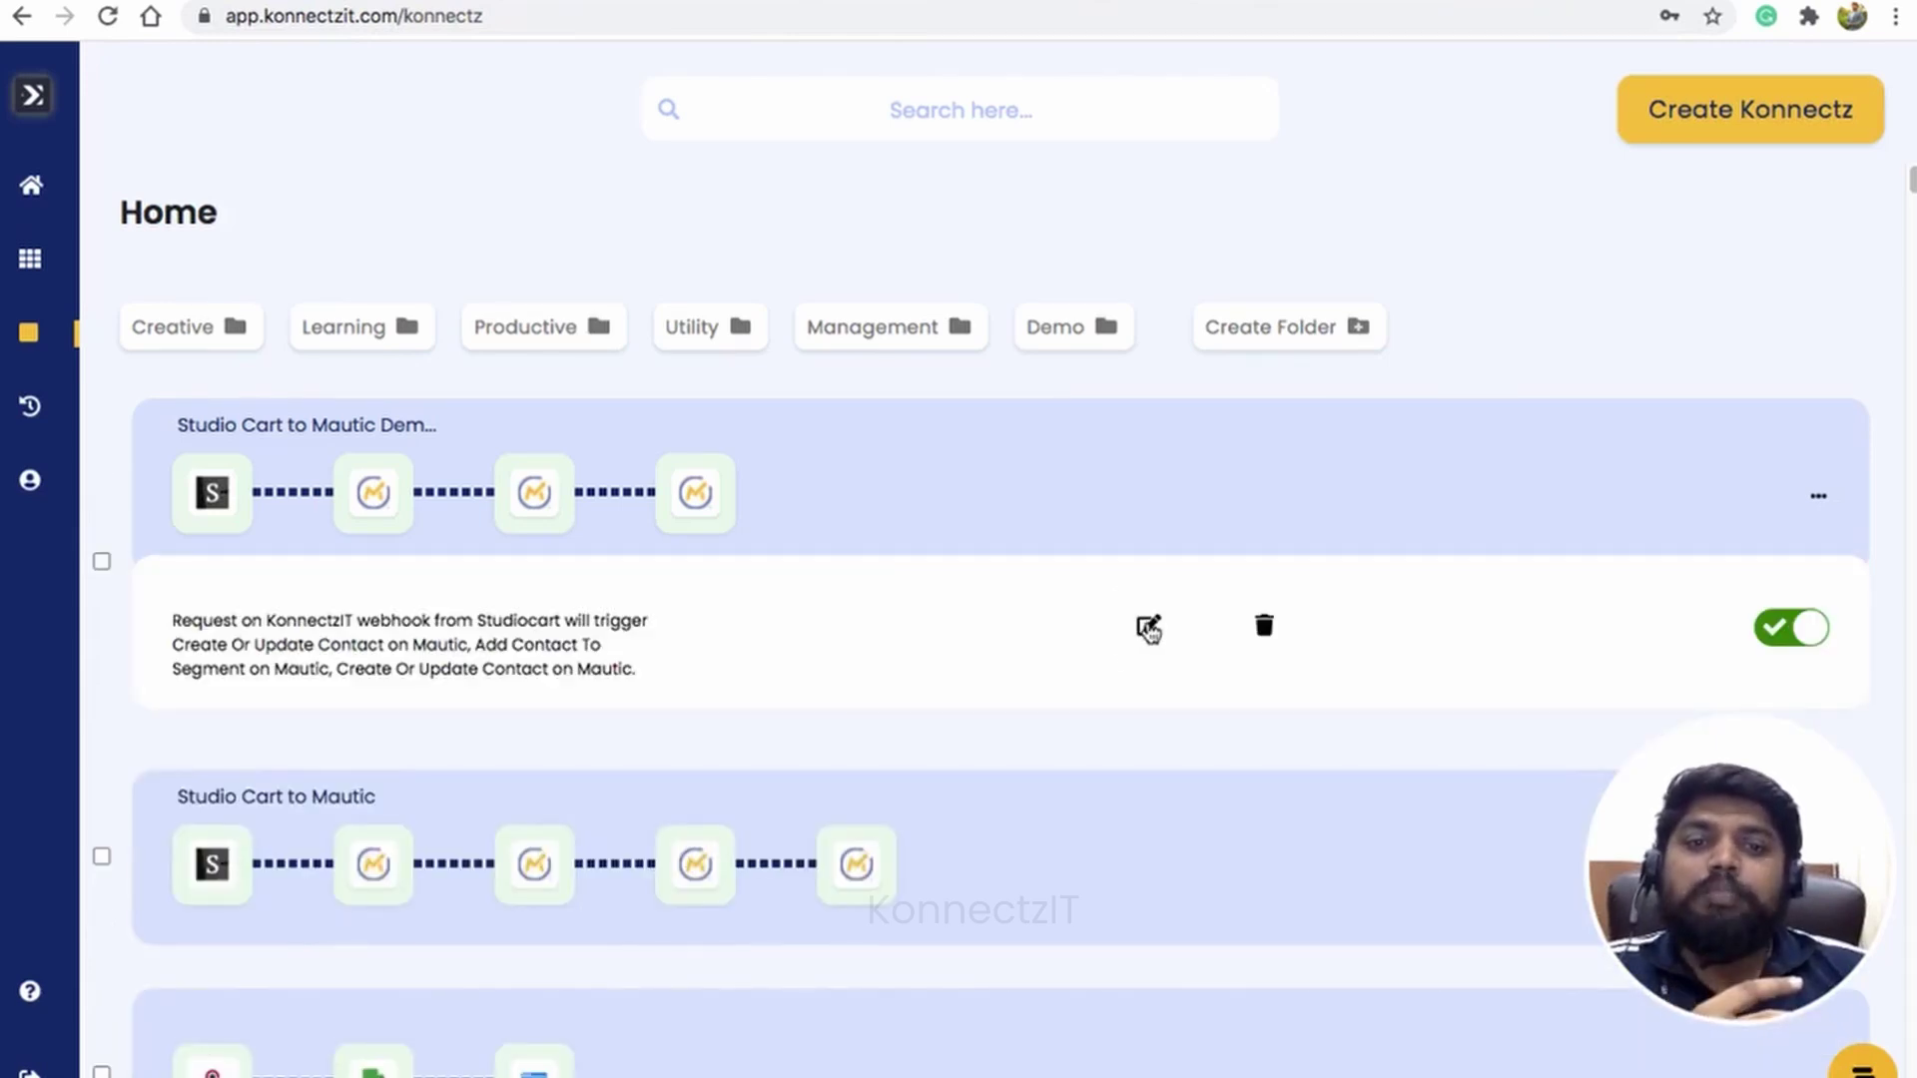
{"action": "left_click", "coordinate": [1148, 627]}
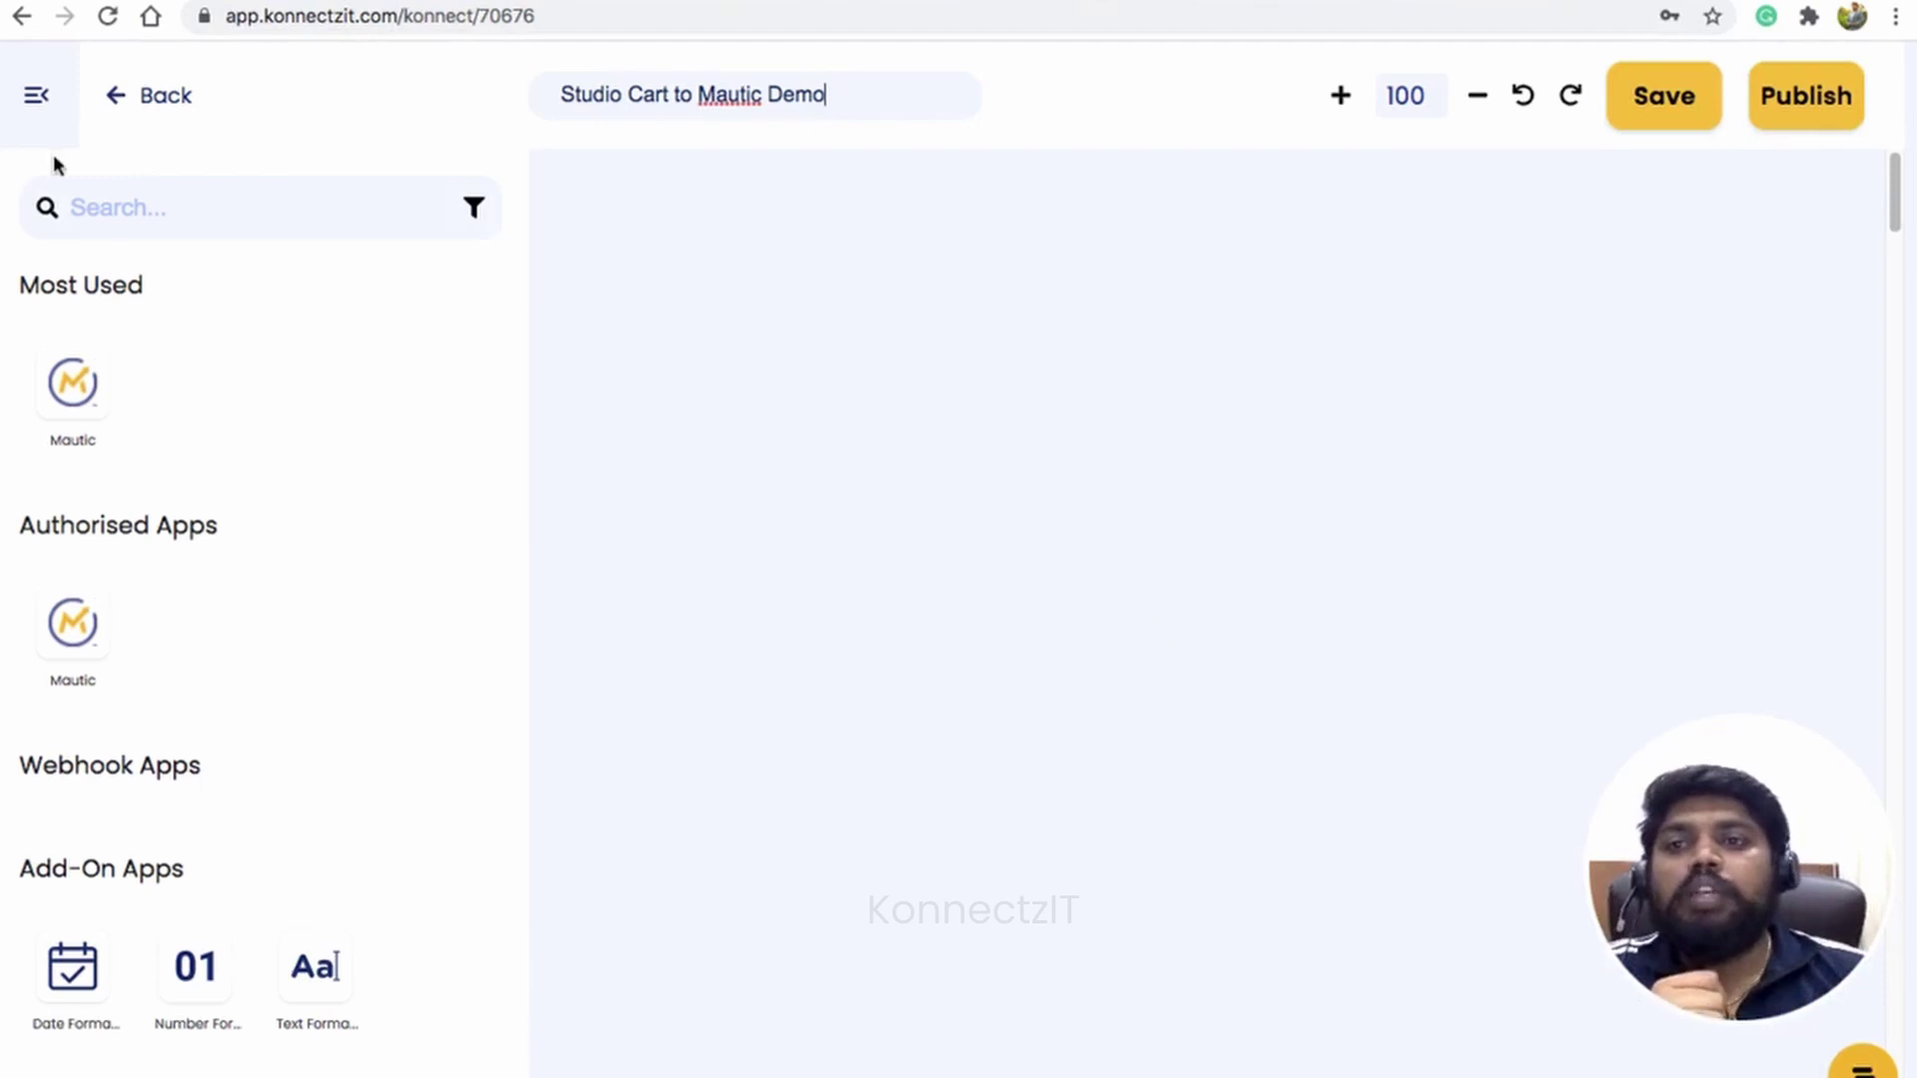
{"action": "left_click", "coordinate": [42, 108]}
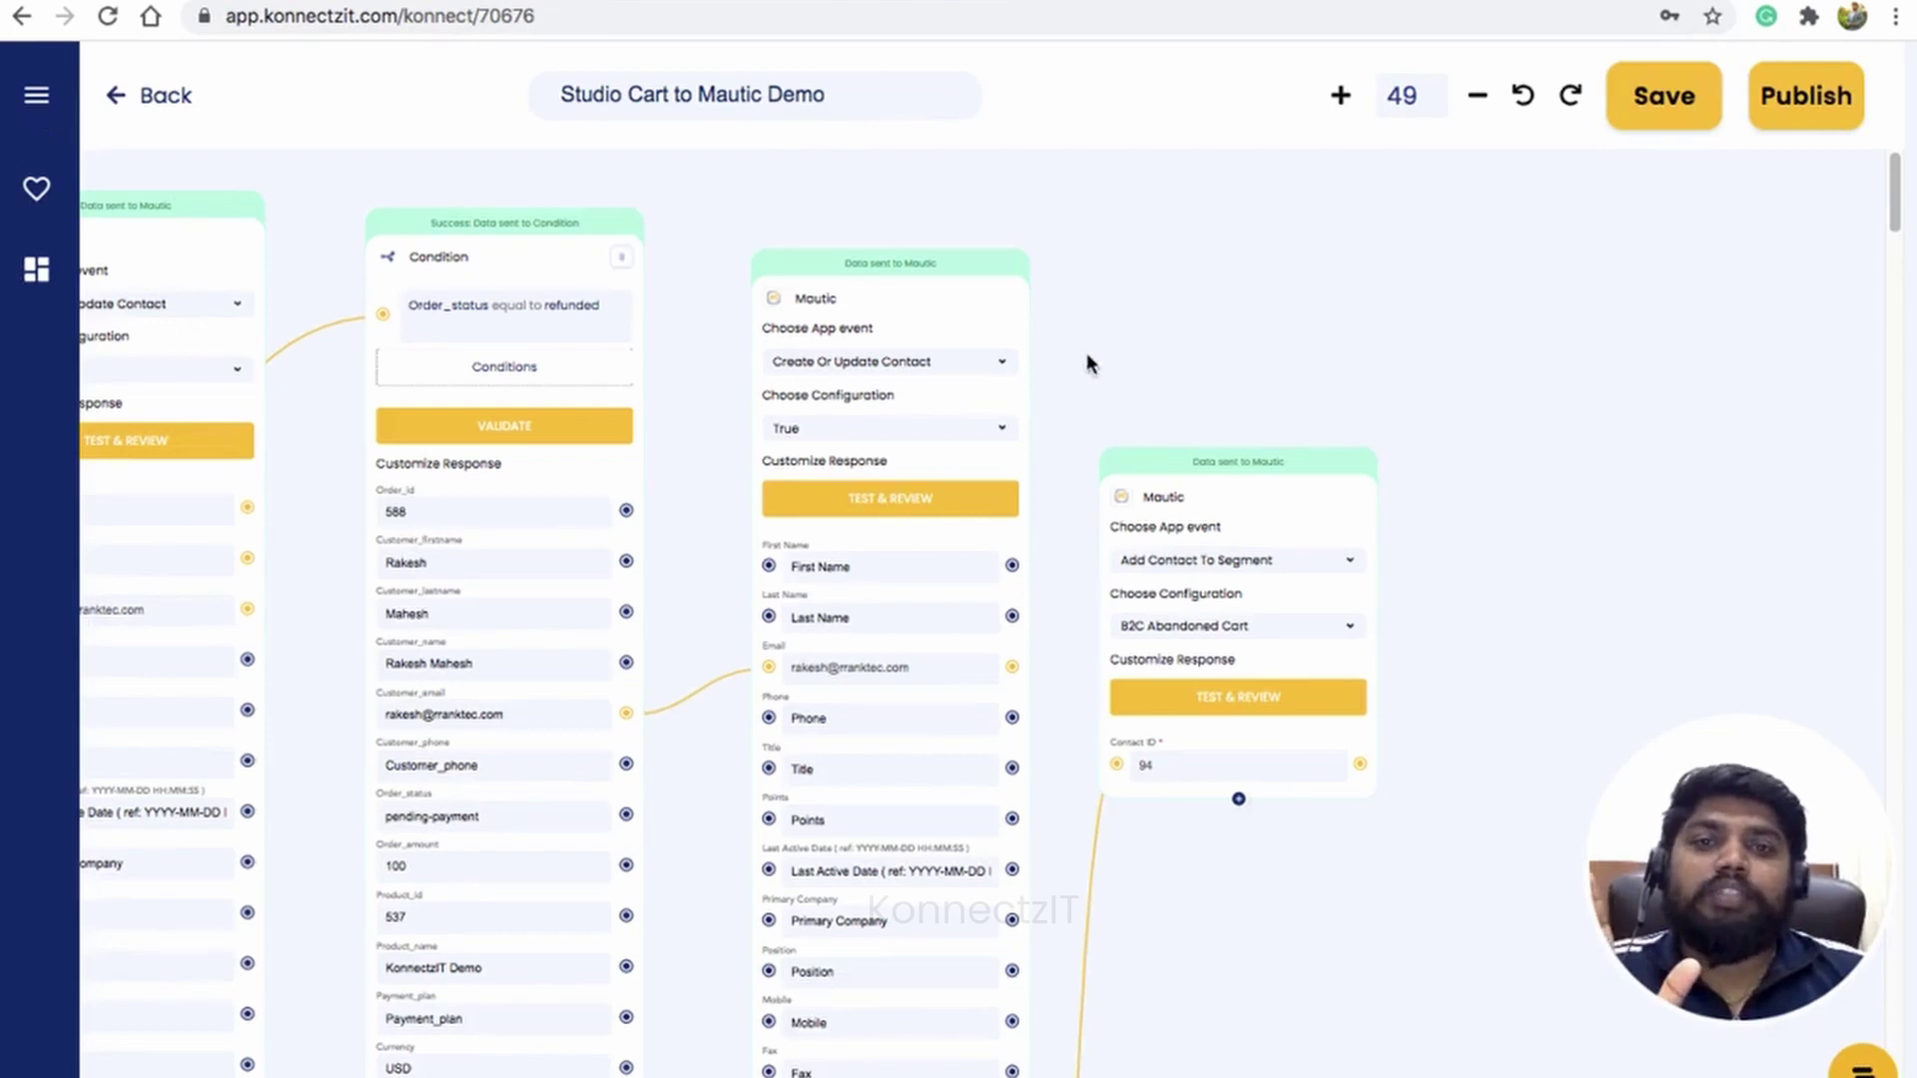
{"action": "left_click_drag", "start_coordinate": [1090, 359], "coordinate": [1458, 365]}
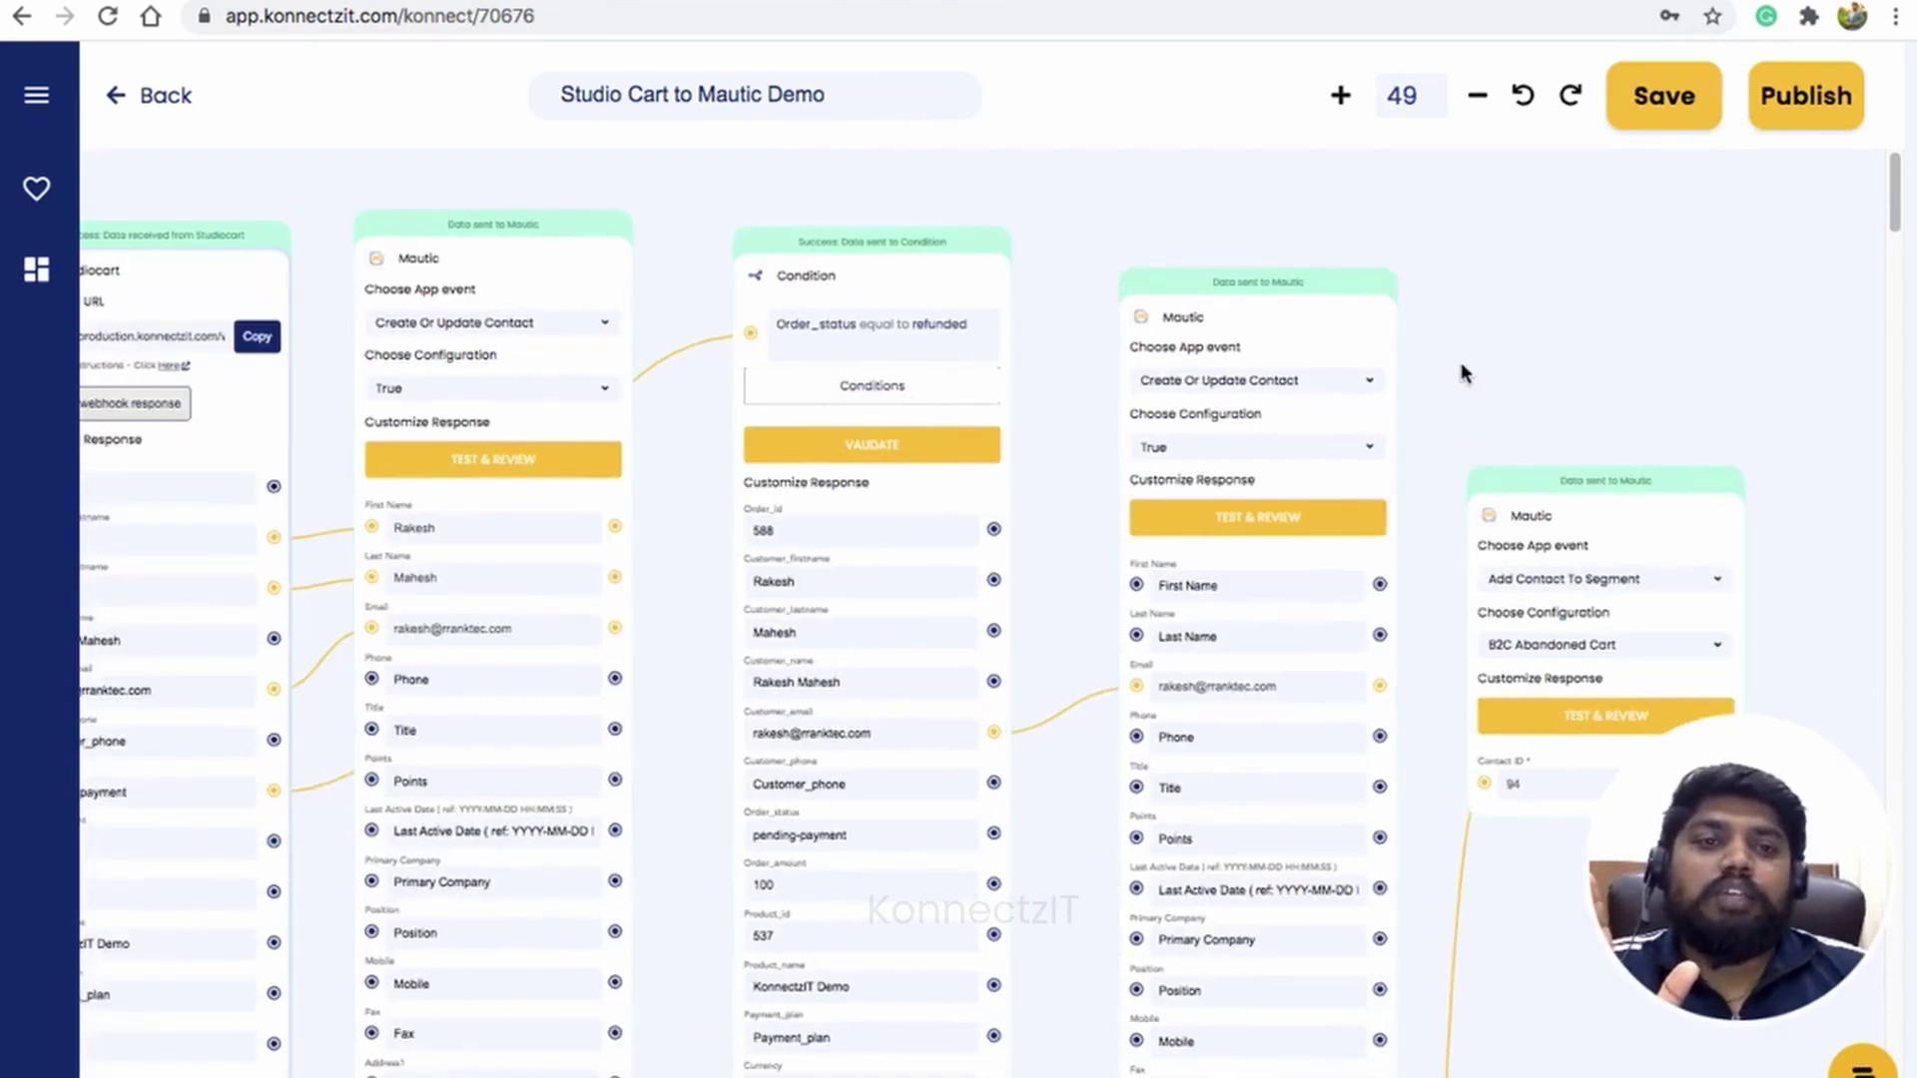
{"action": "left_click_drag", "start_coordinate": [1614, 507], "coordinate": [1664, 163]}
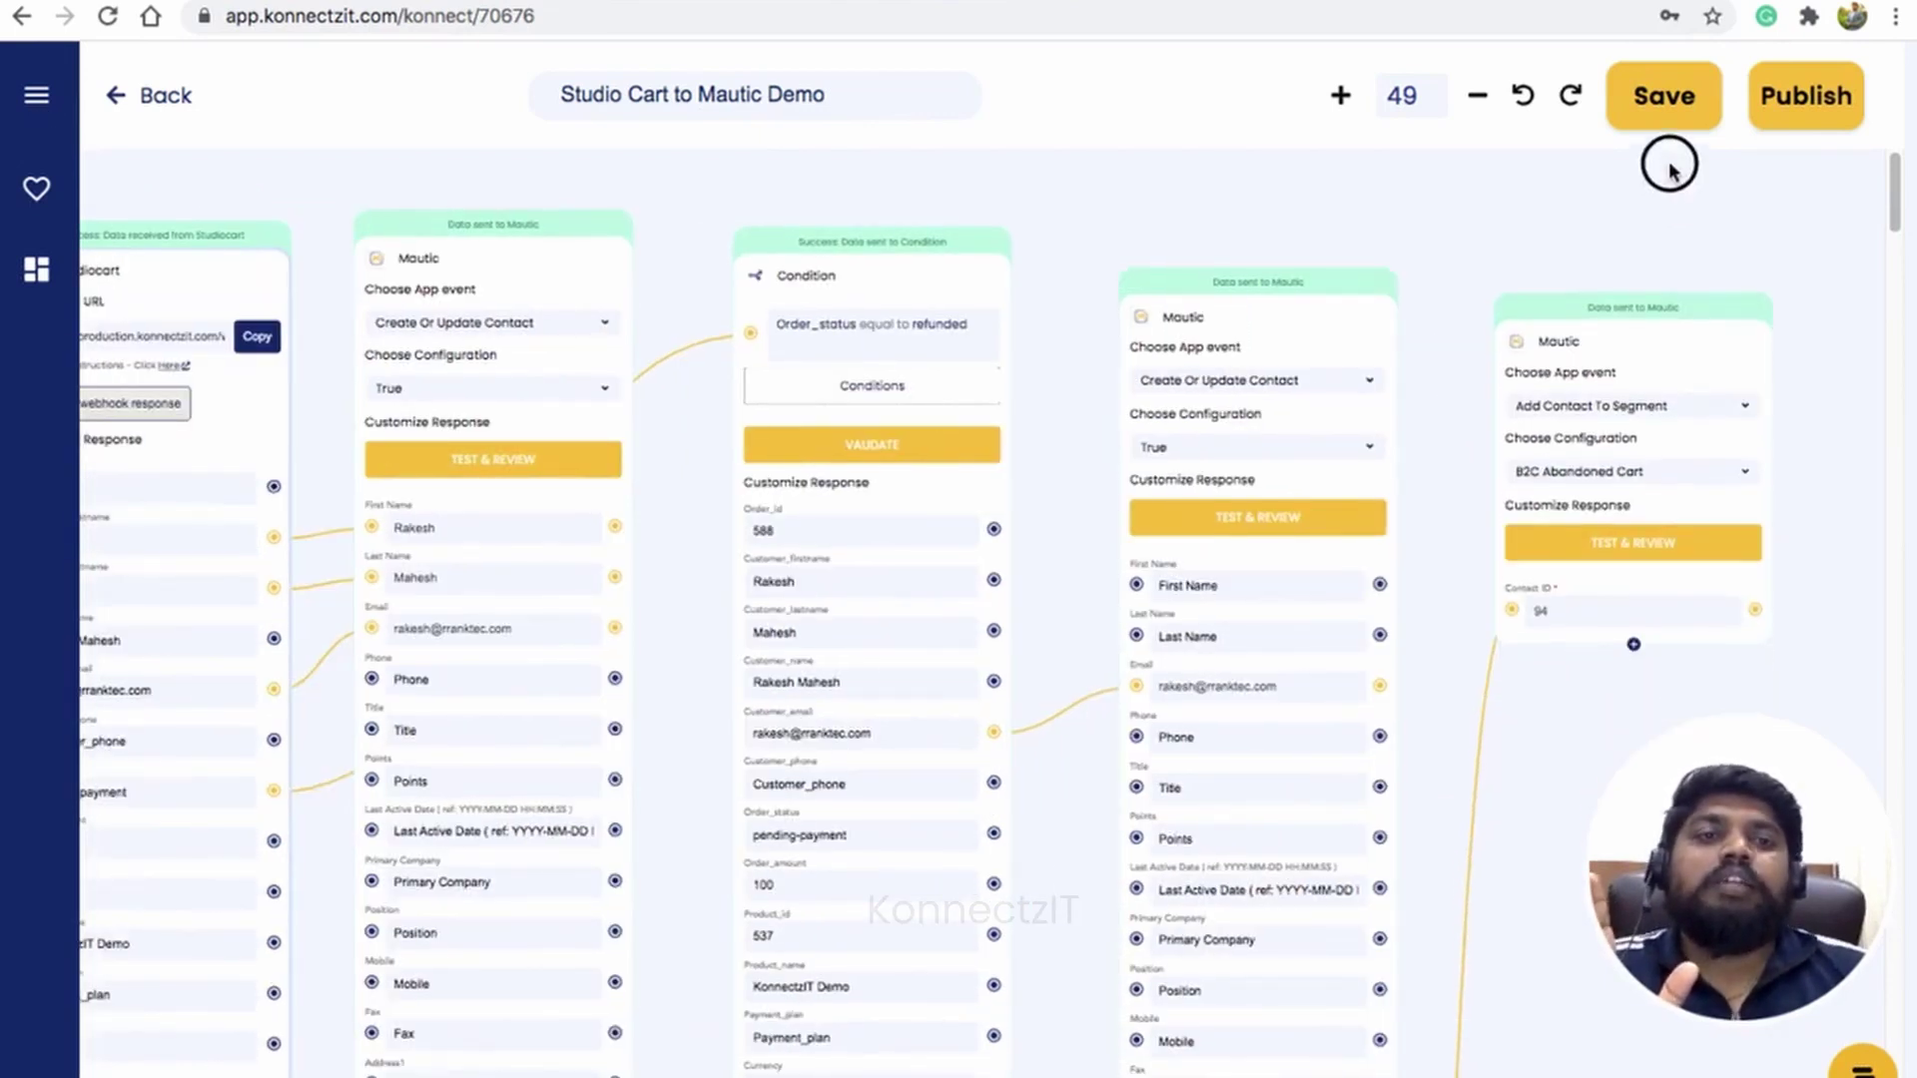
{"action": "left_click_drag", "start_coordinate": [696, 592], "coordinate": [783, 553]}
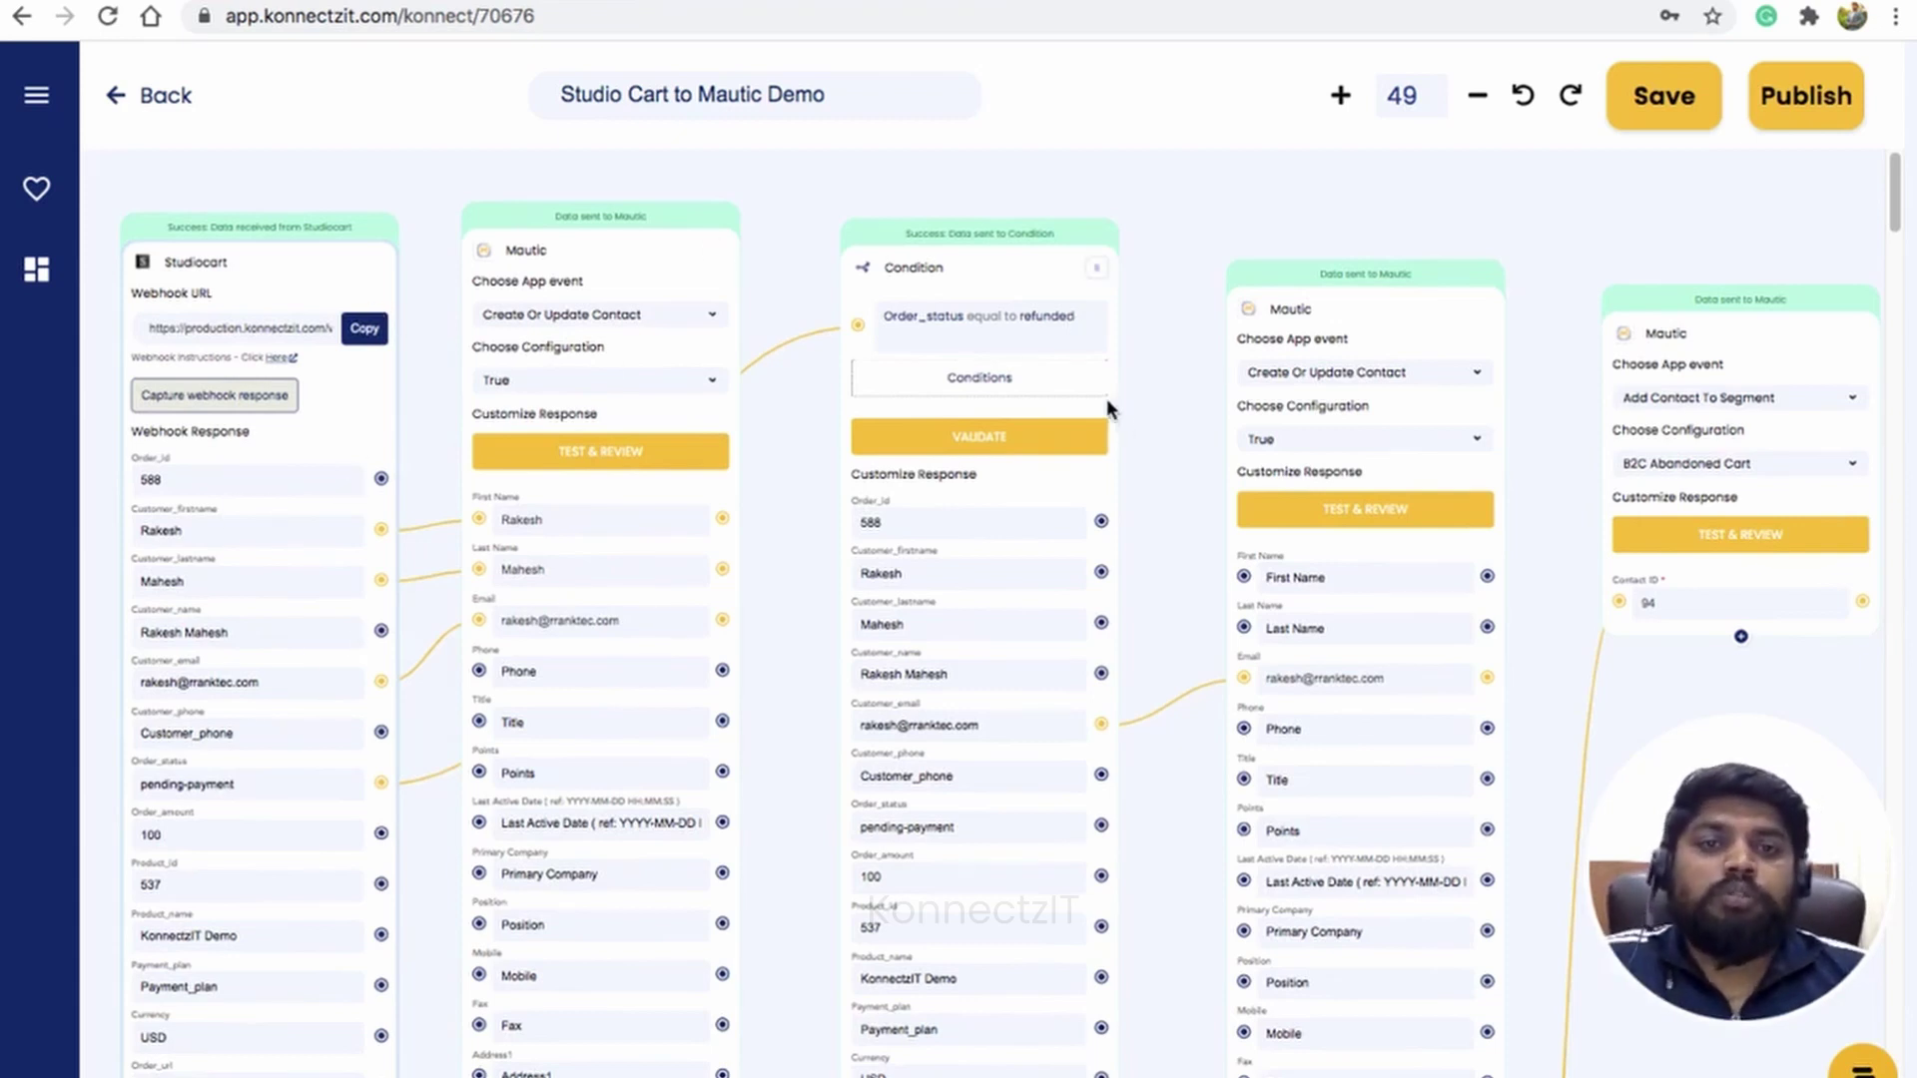
{"action": "left_click", "coordinate": [1397, 0]}
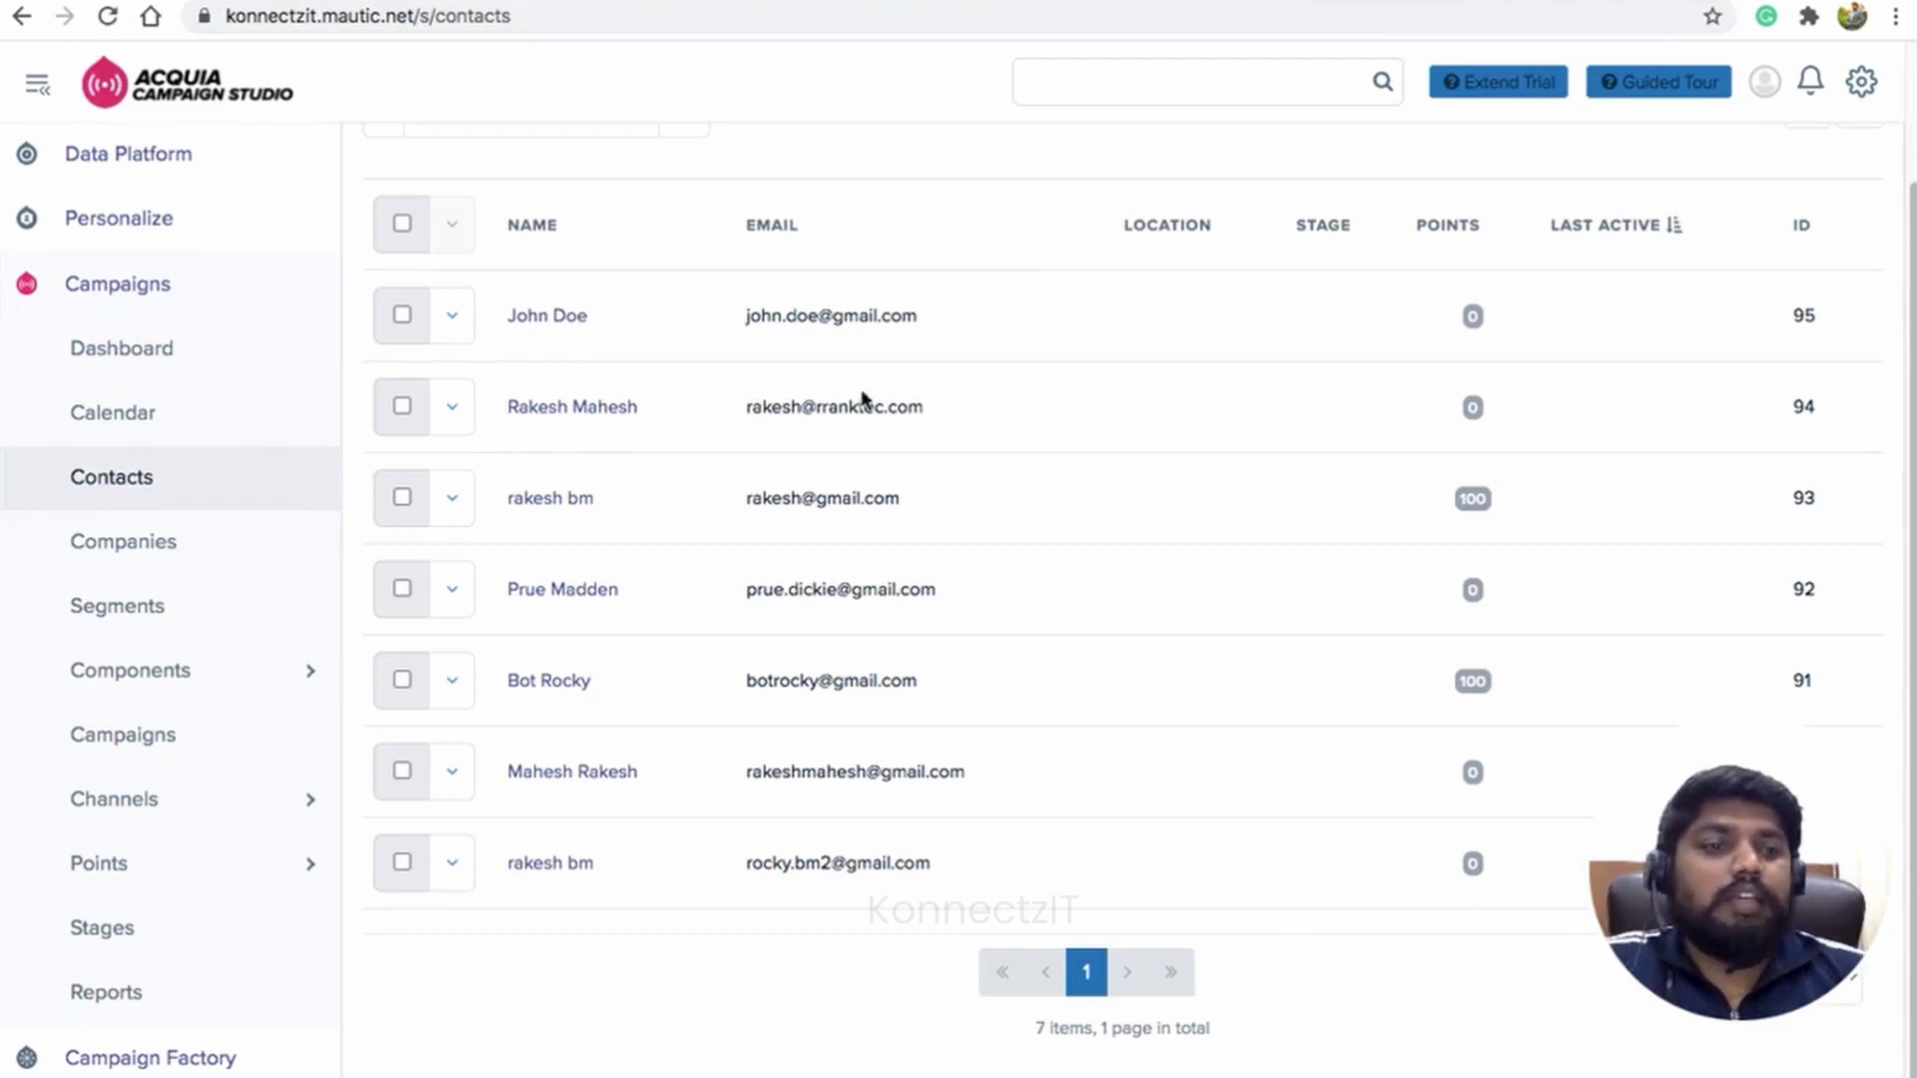
Step: Check the demo contact's Mautic history for a segment entry (none yet), then open Studiocart Orders
{"action": "left_click", "coordinate": [560, 318]}
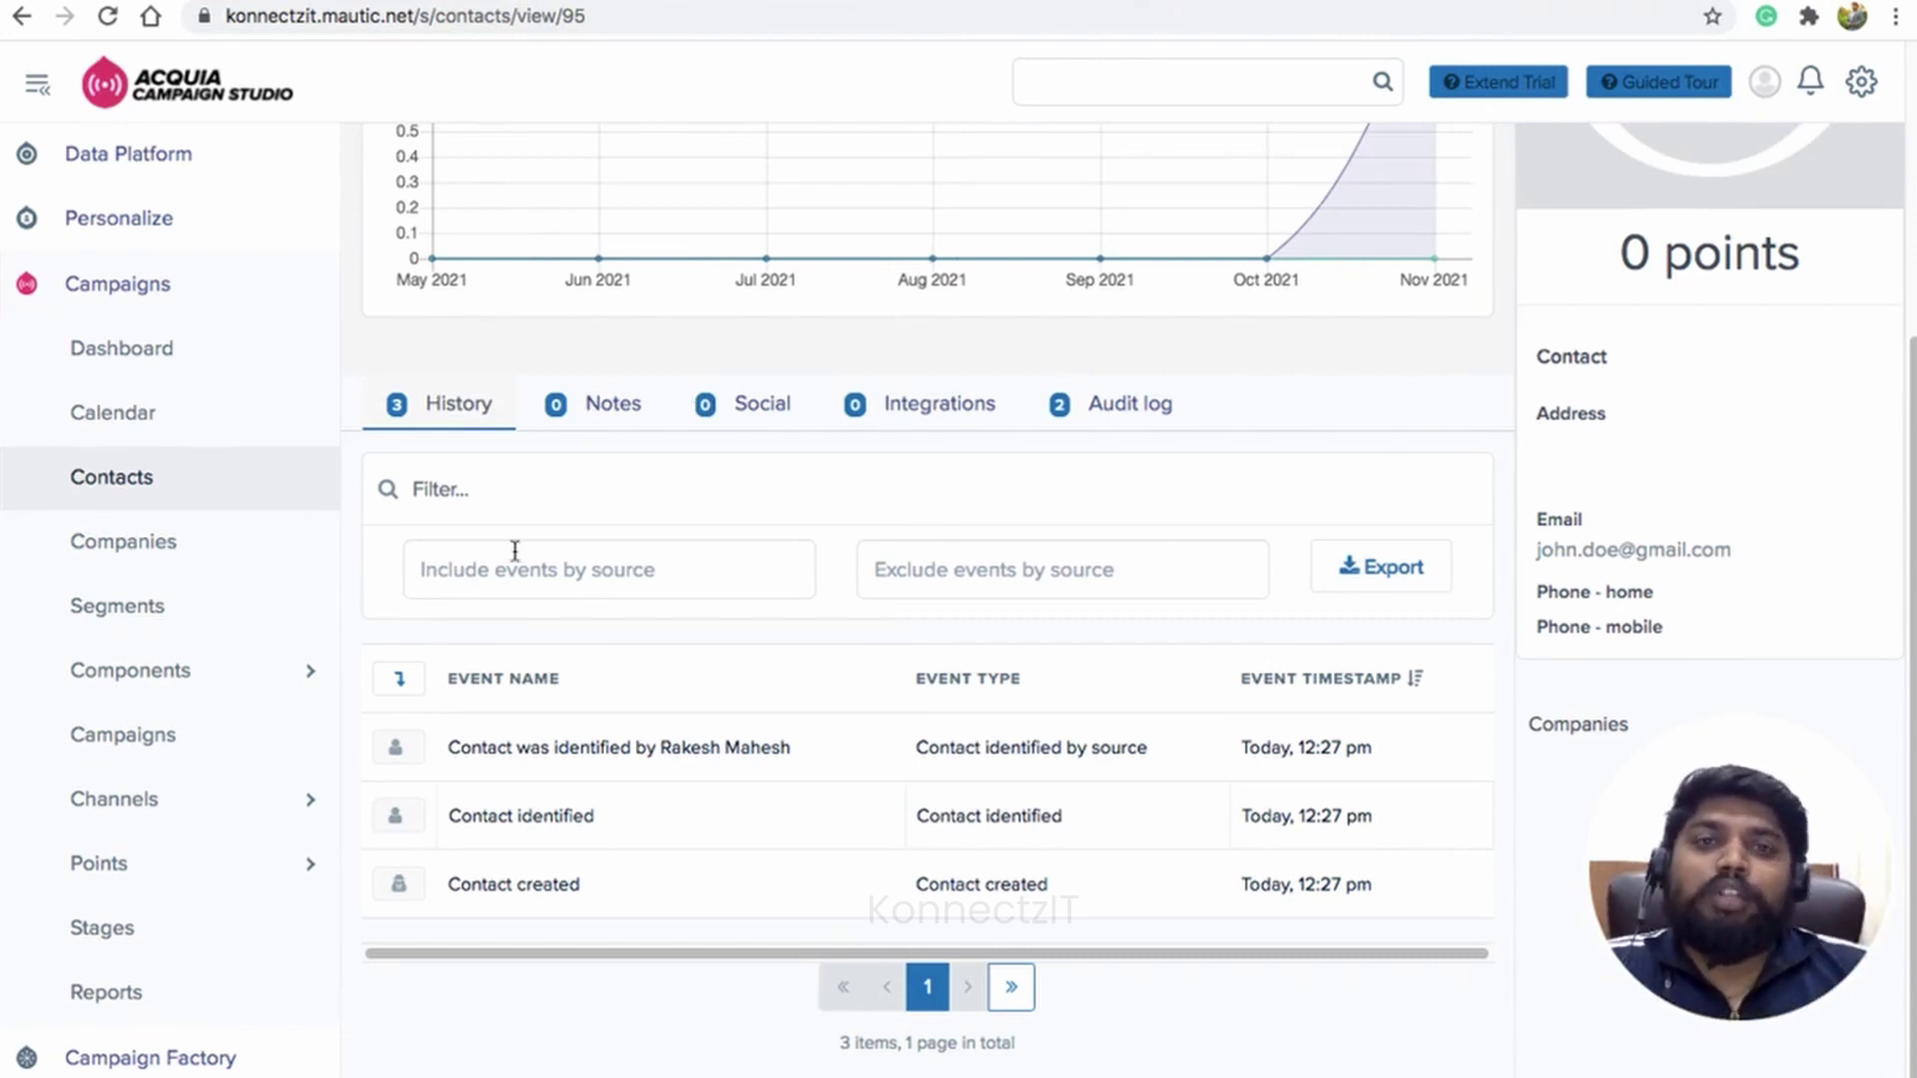
{"action": "scroll", "coordinate": [754, 570], "scroll_direction": "up", "scroll_amount": 4}
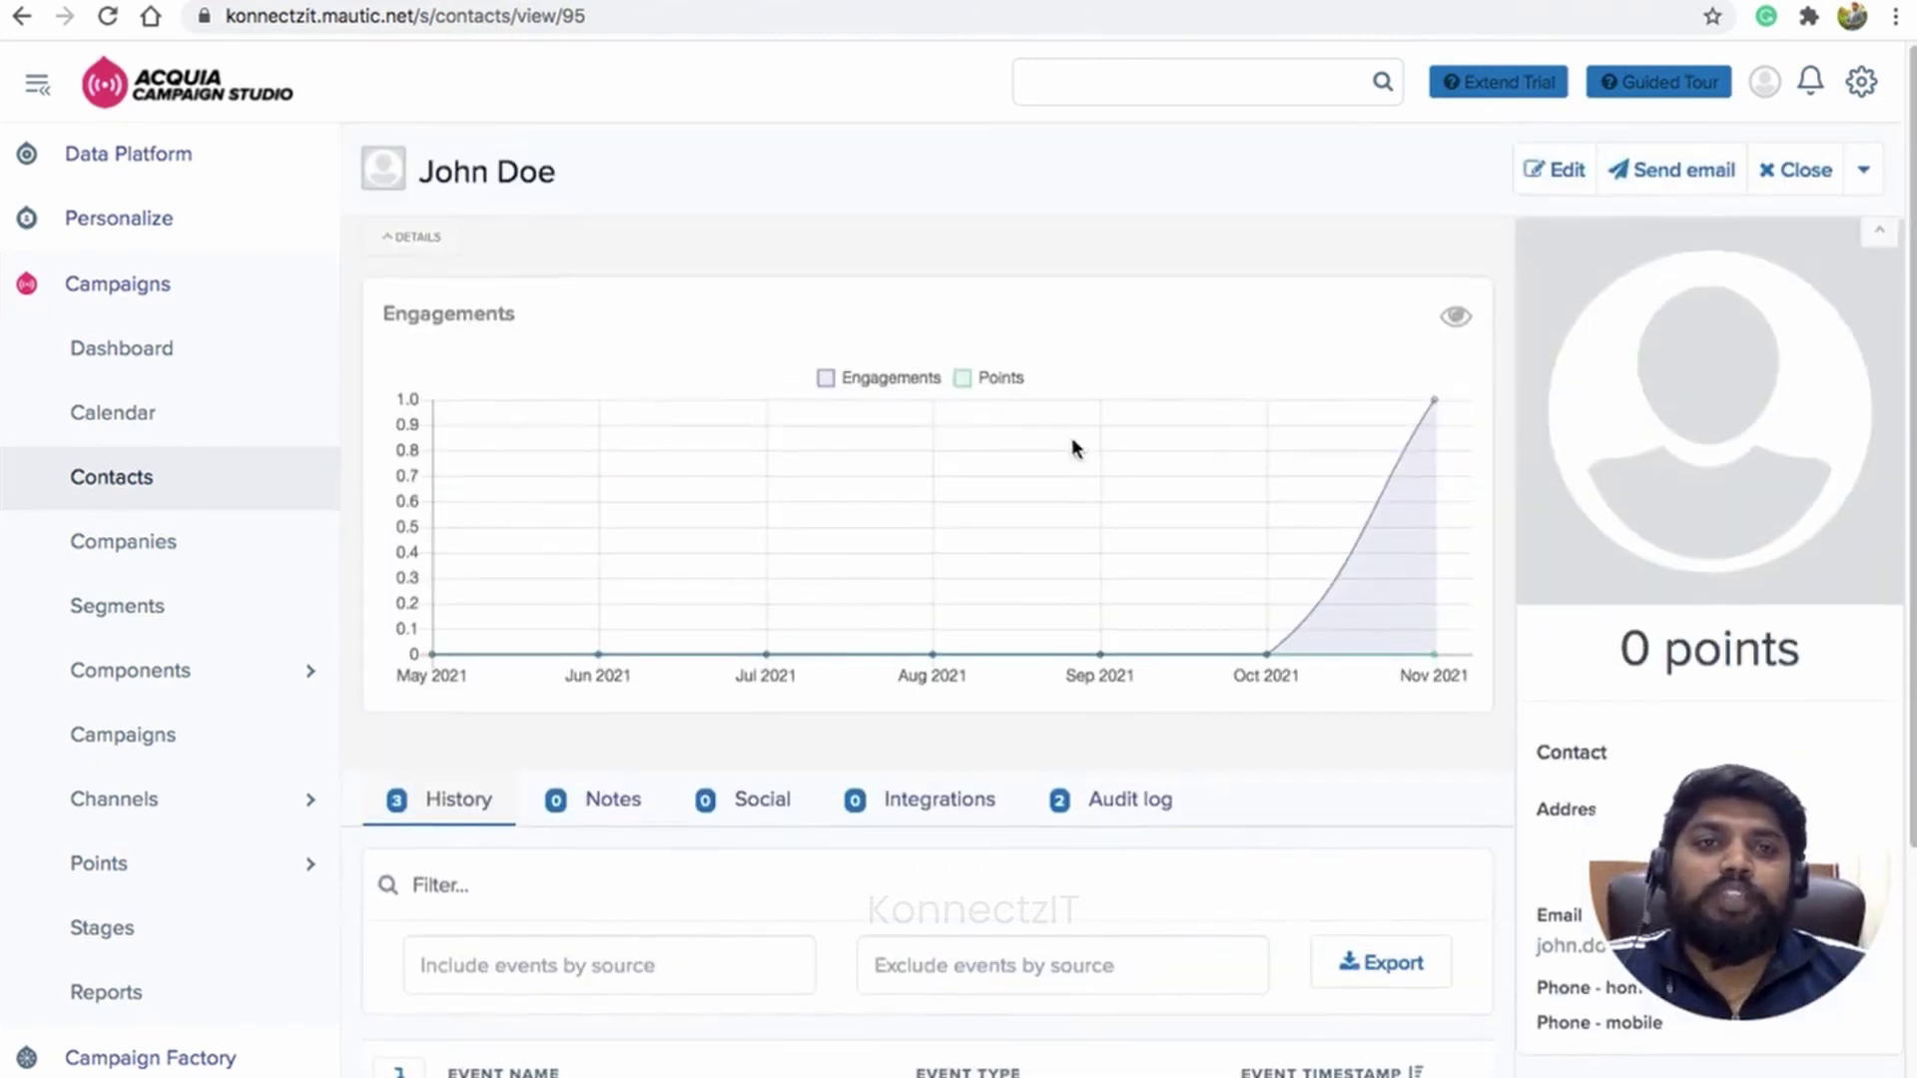
{"action": "scroll", "coordinate": [1070, 439], "scroll_direction": "down", "scroll_amount": 4}
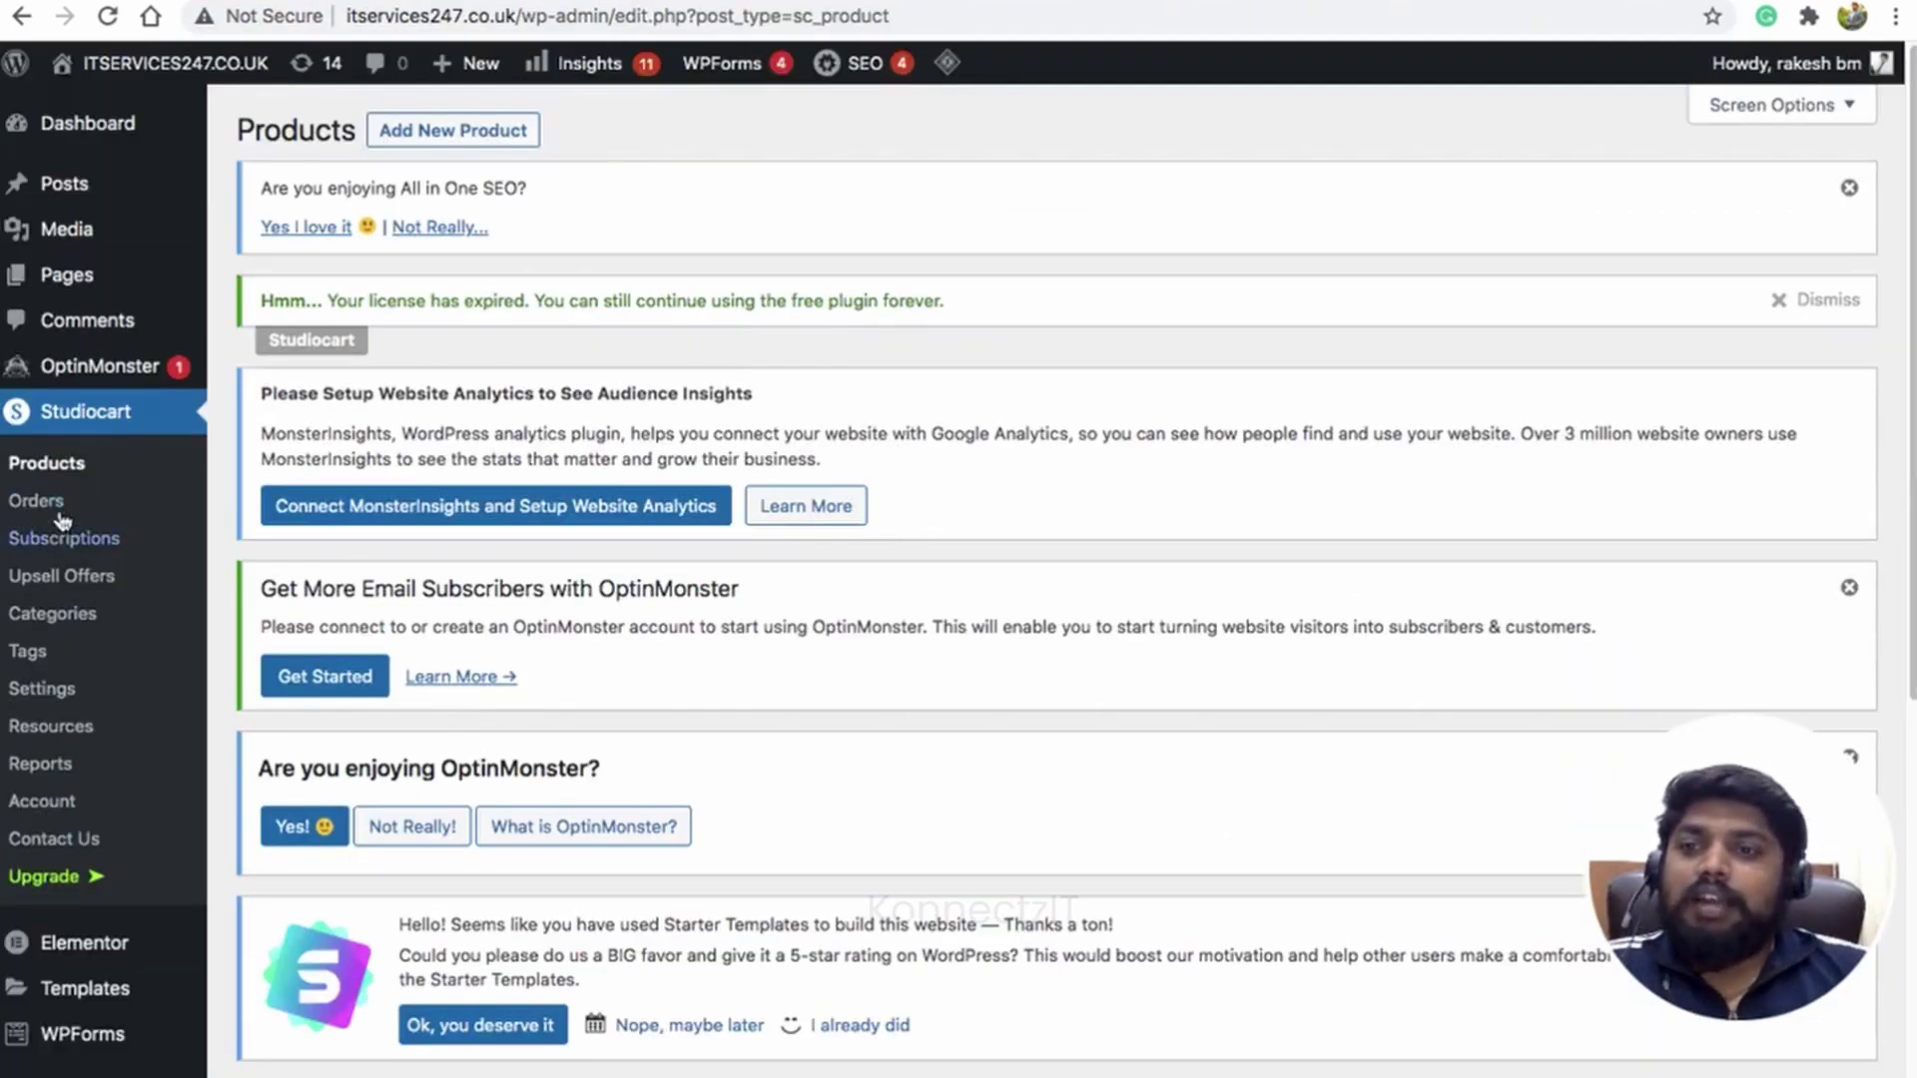
{"action": "left_click", "coordinate": [62, 504]}
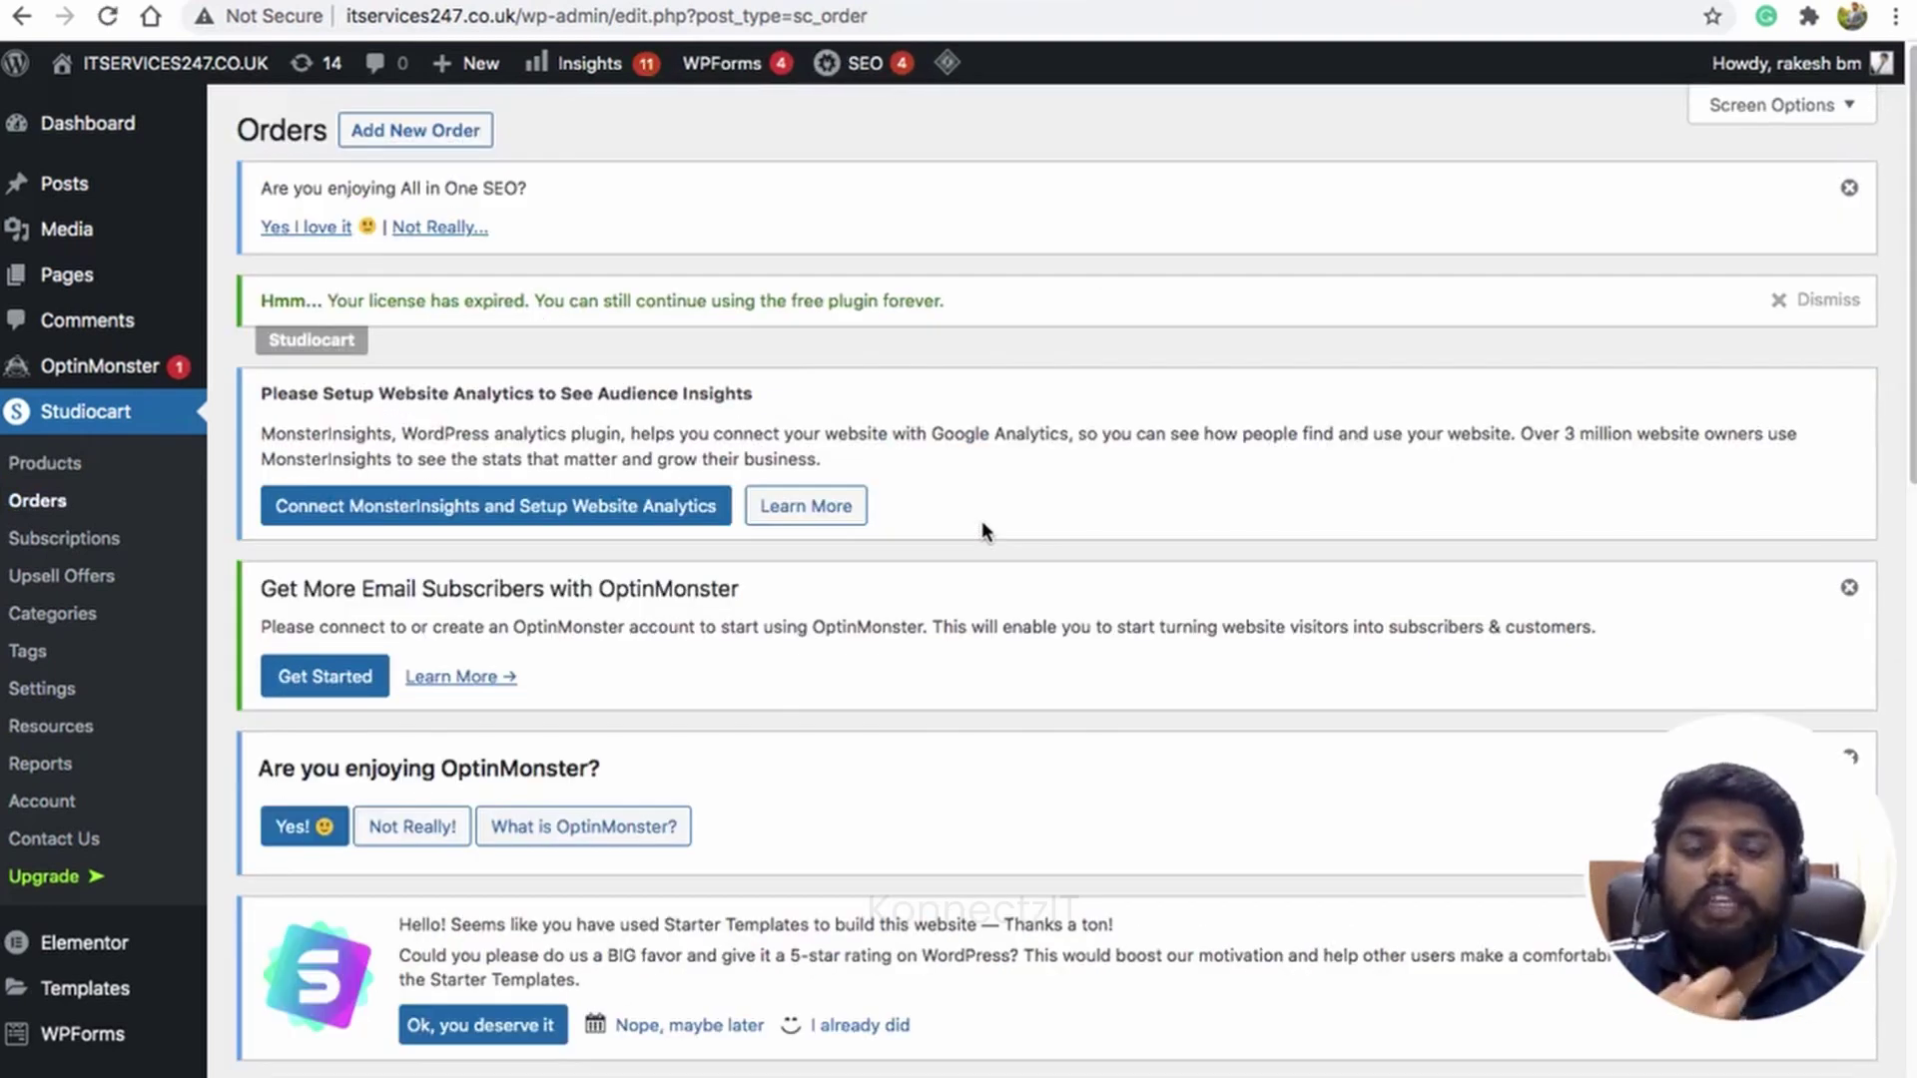
Step: Open the newest pending $100.00 KonnectzIT Demo order for editing
{"action": "scroll", "coordinate": [799, 579], "scroll_direction": "down", "scroll_amount": 10}
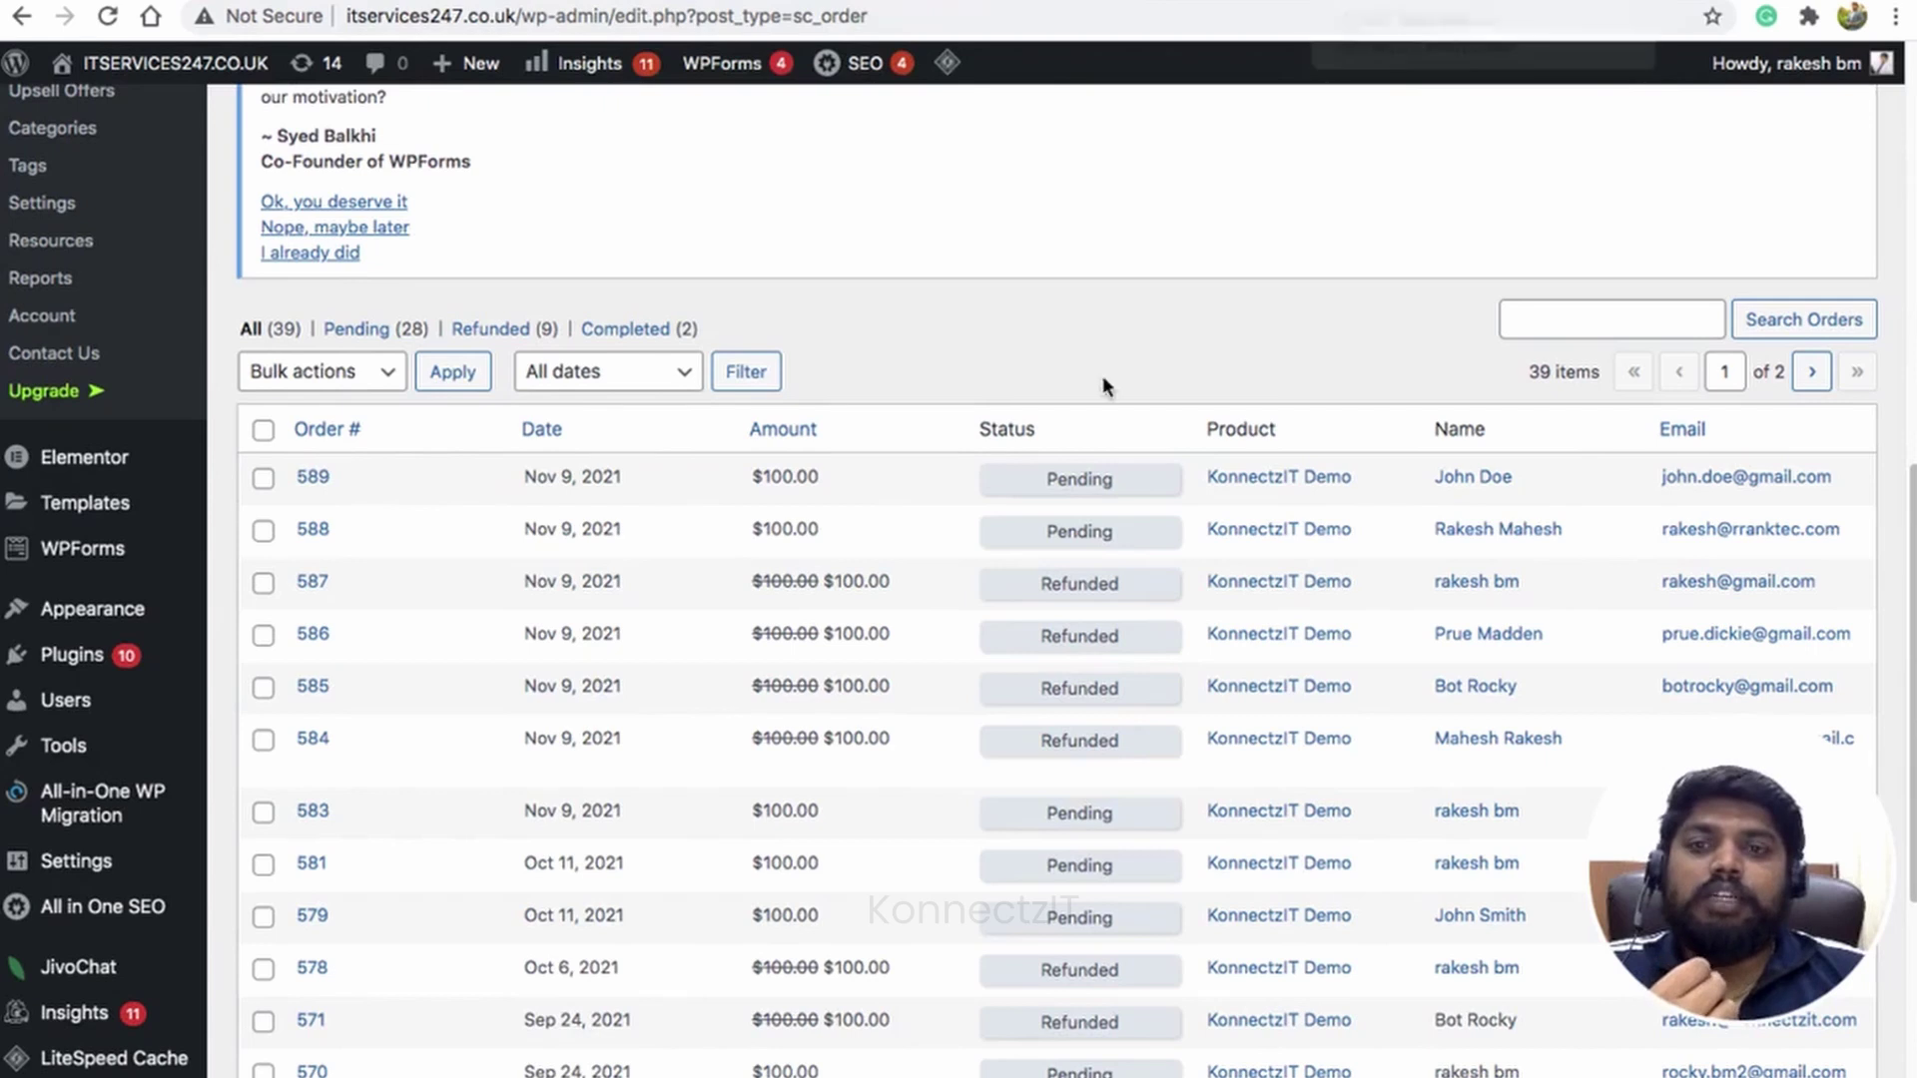
{"action": "left_click", "coordinate": [315, 479]}
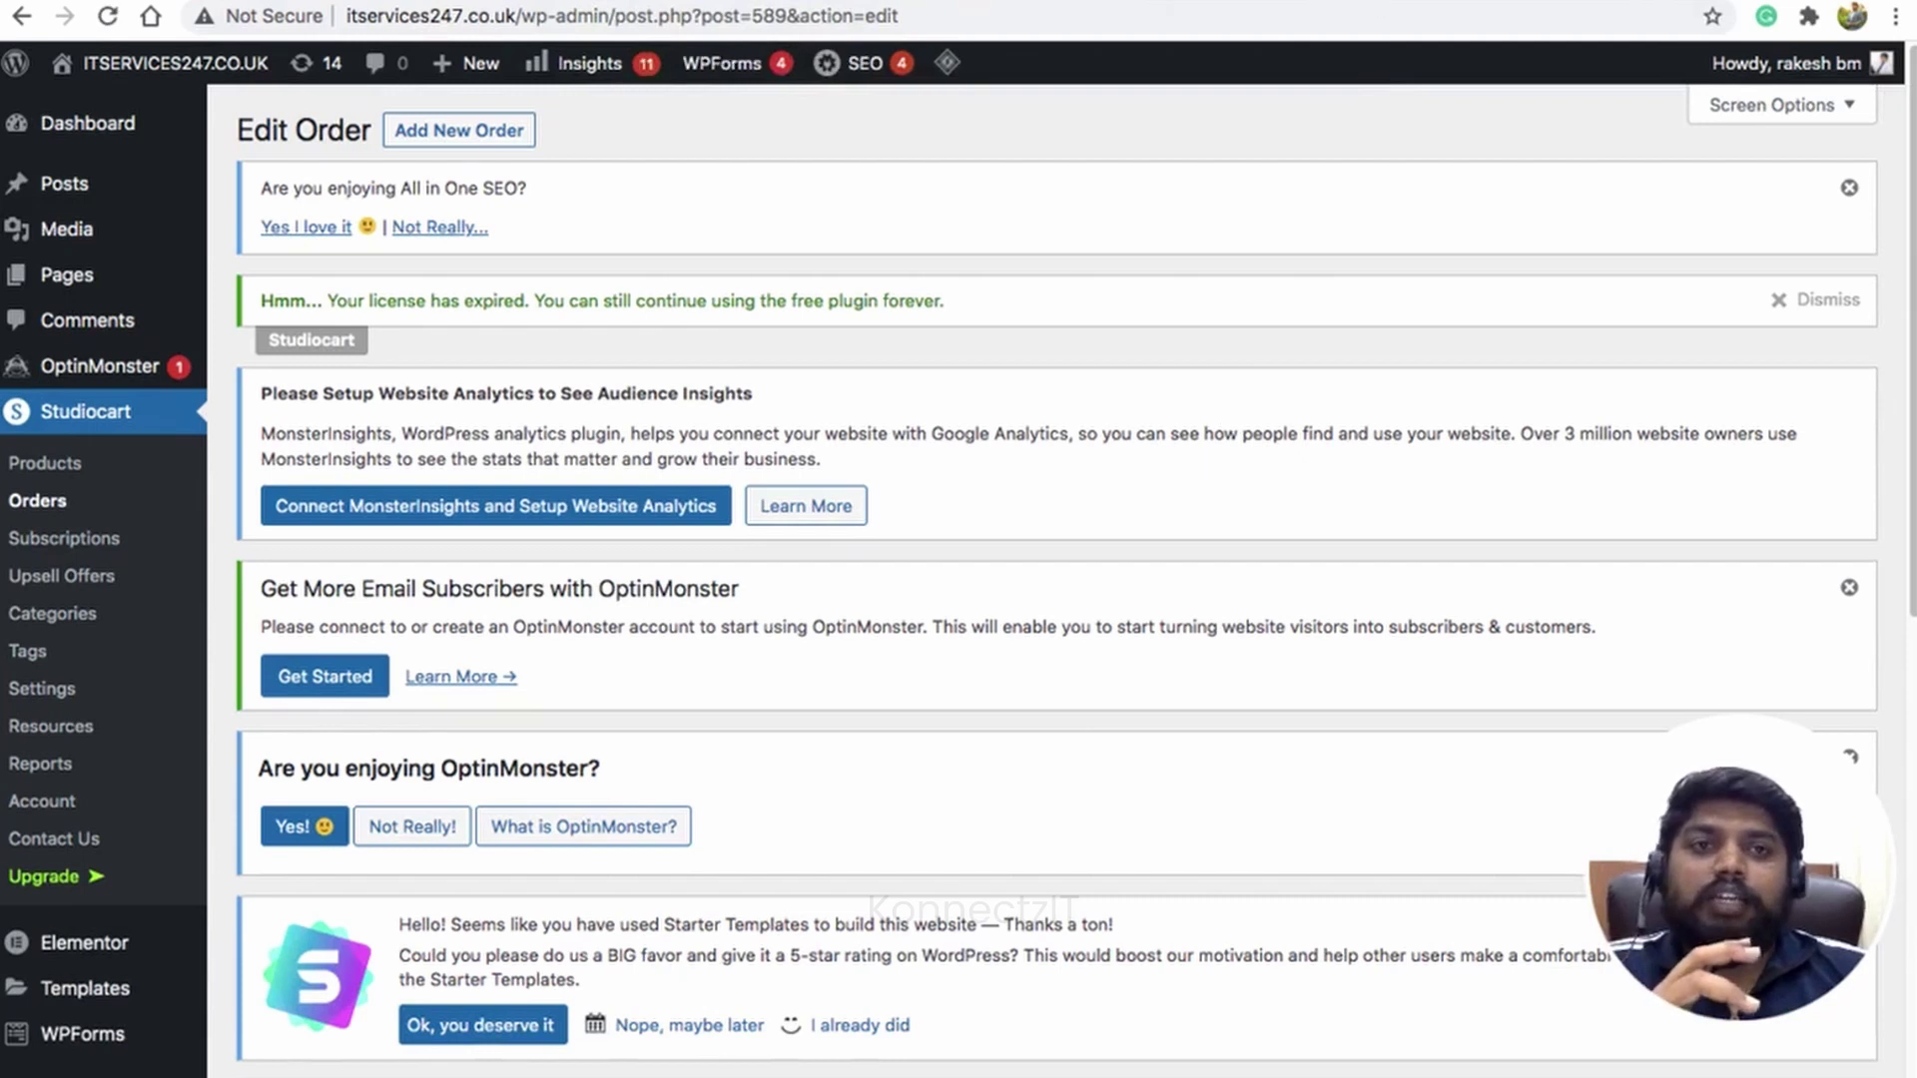
Step: Confirm the Mautic B2C Abandoned Cart segment holds five contacts before the refund
{"action": "left_click", "coordinate": [1398, 1]}
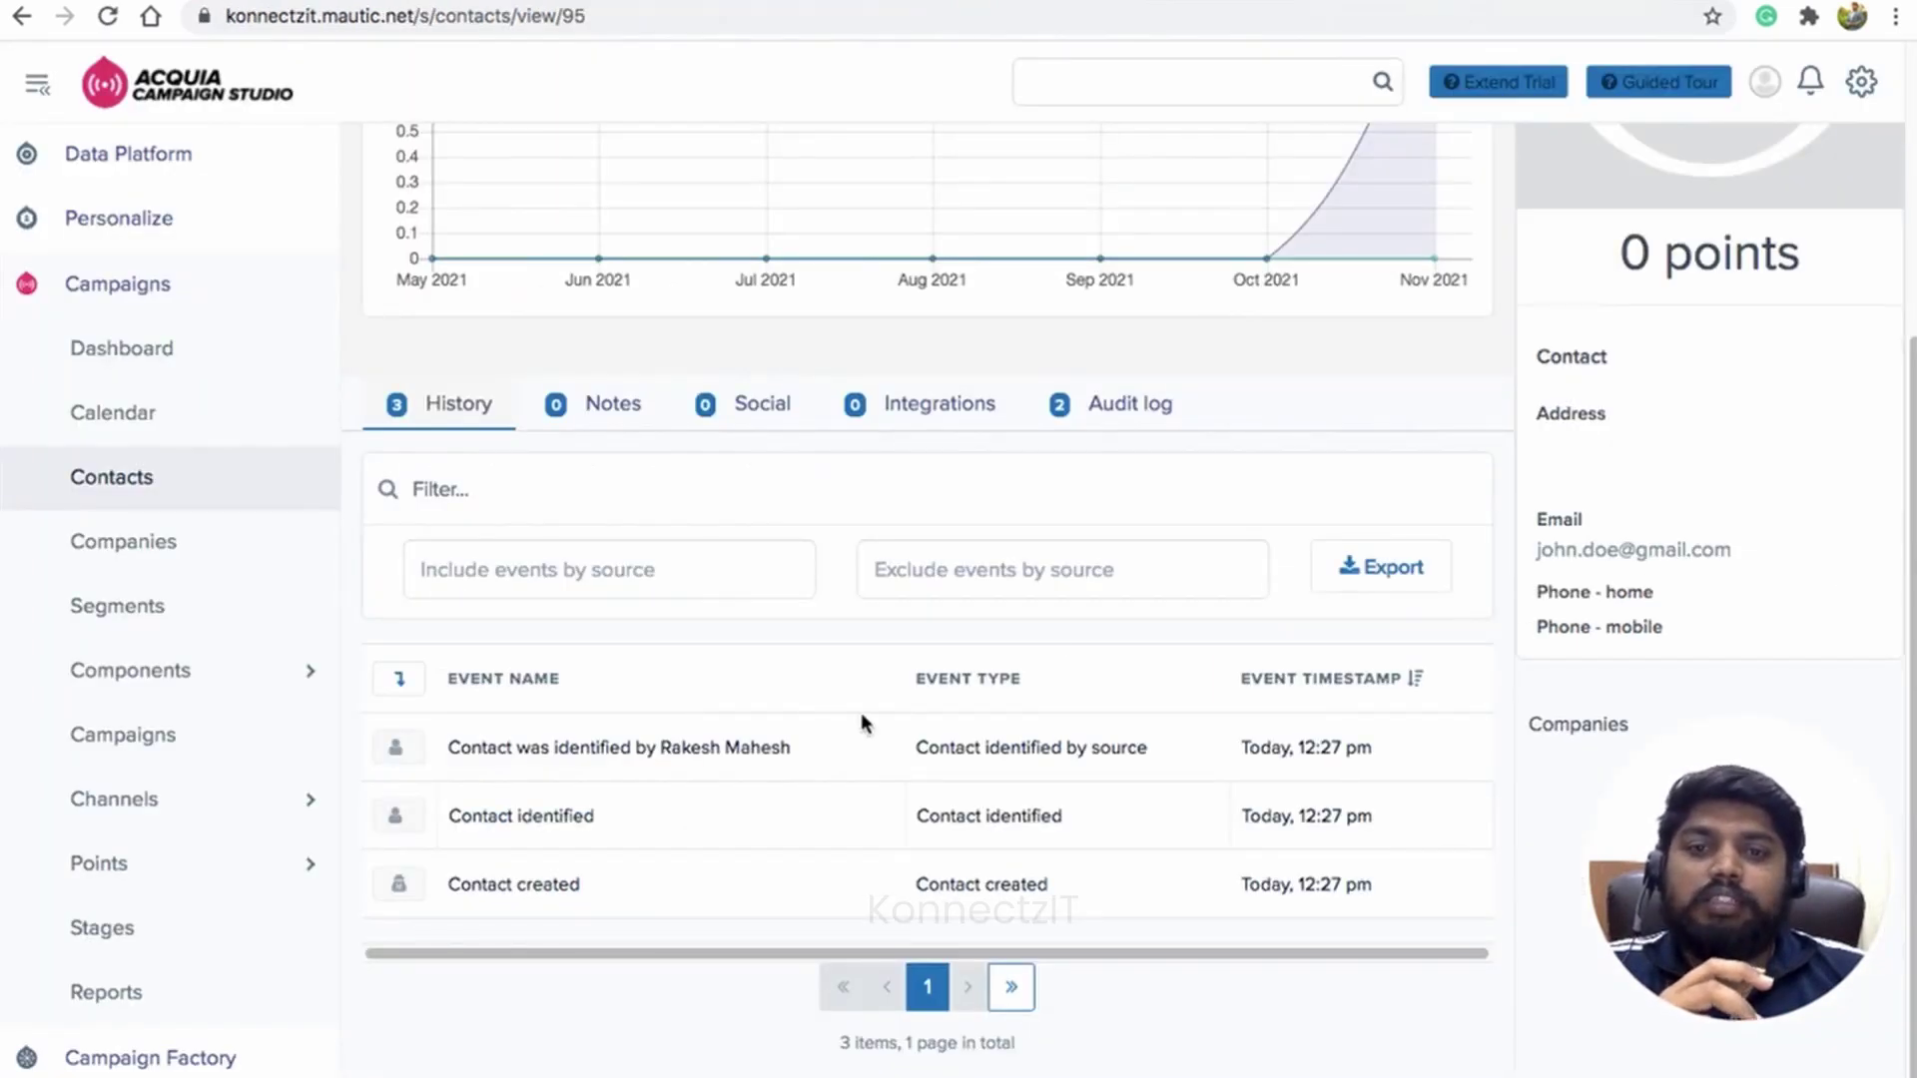
{"action": "scroll", "coordinate": [826, 746], "scroll_direction": "up", "scroll_amount": 4}
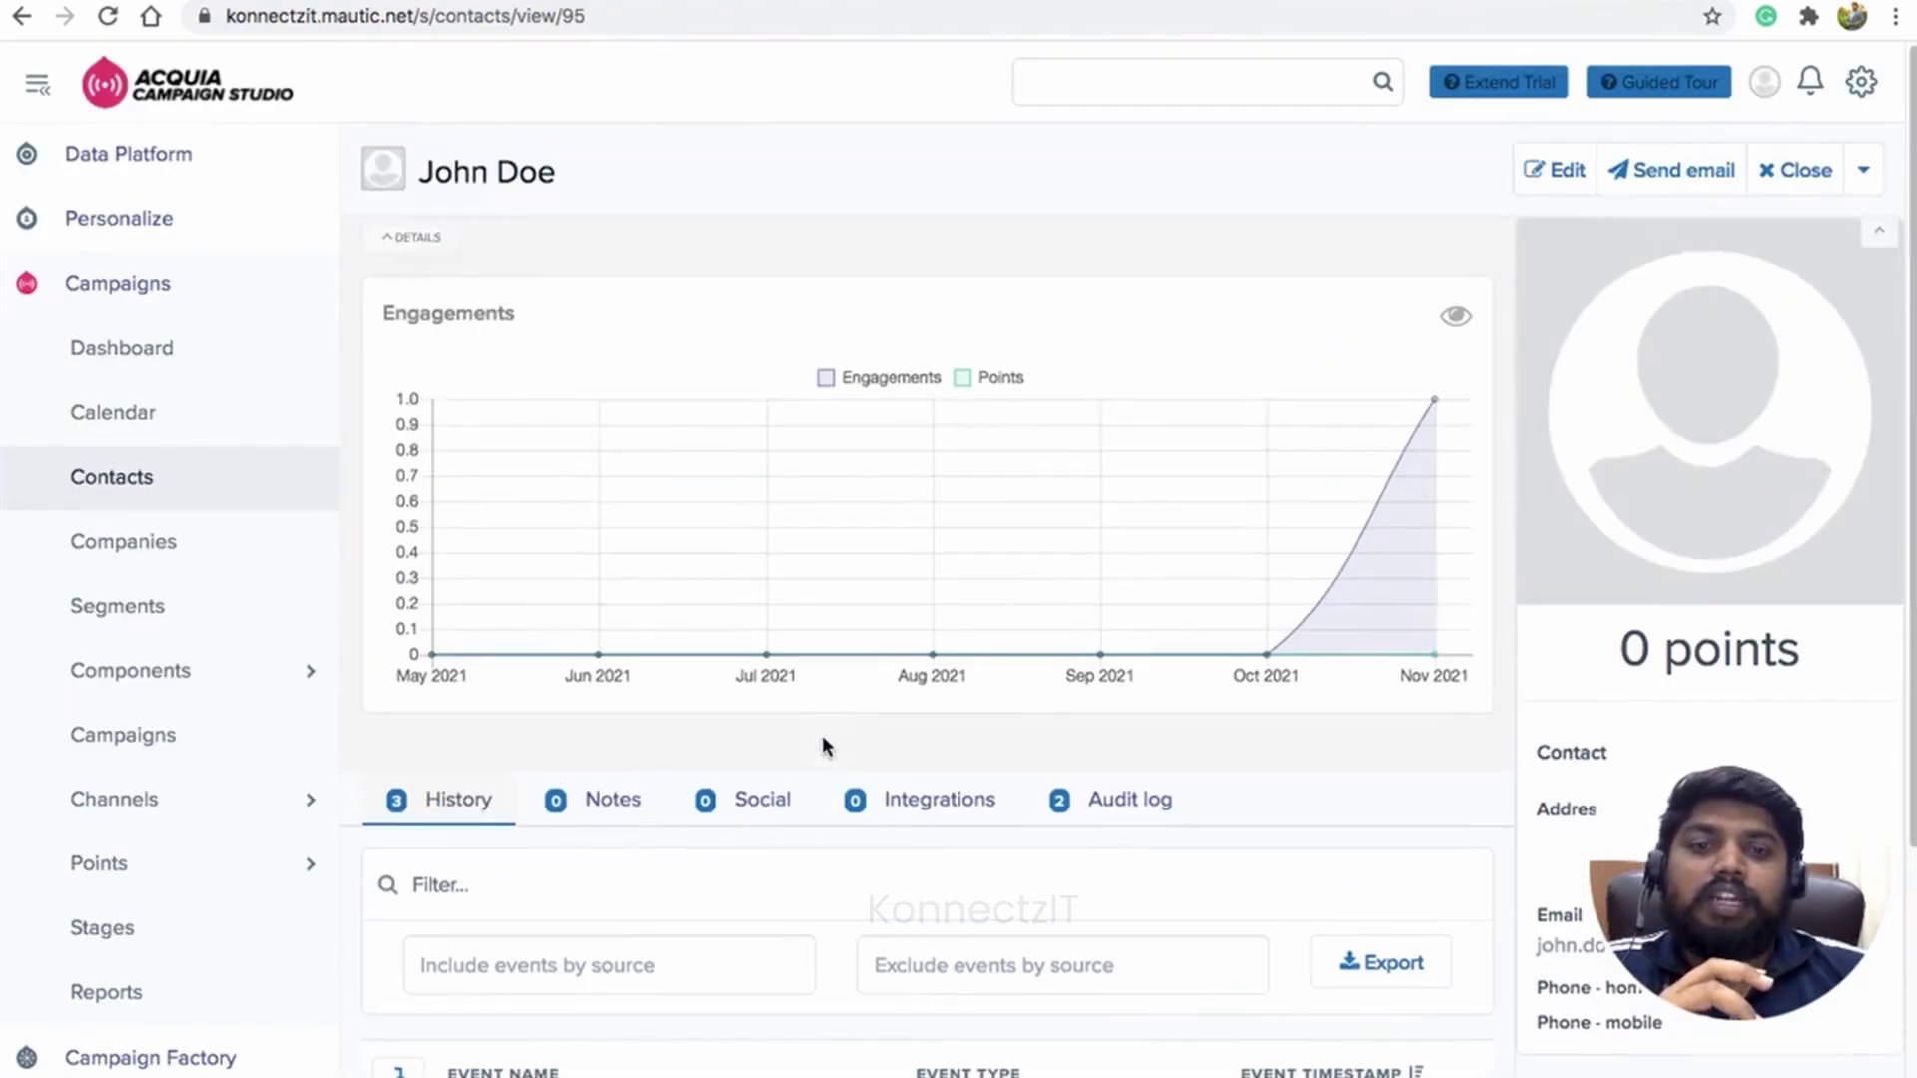
{"action": "scroll", "coordinate": [825, 745], "scroll_direction": "down", "scroll_amount": 4}
{"action": "left_click", "coordinate": [152, 606]}
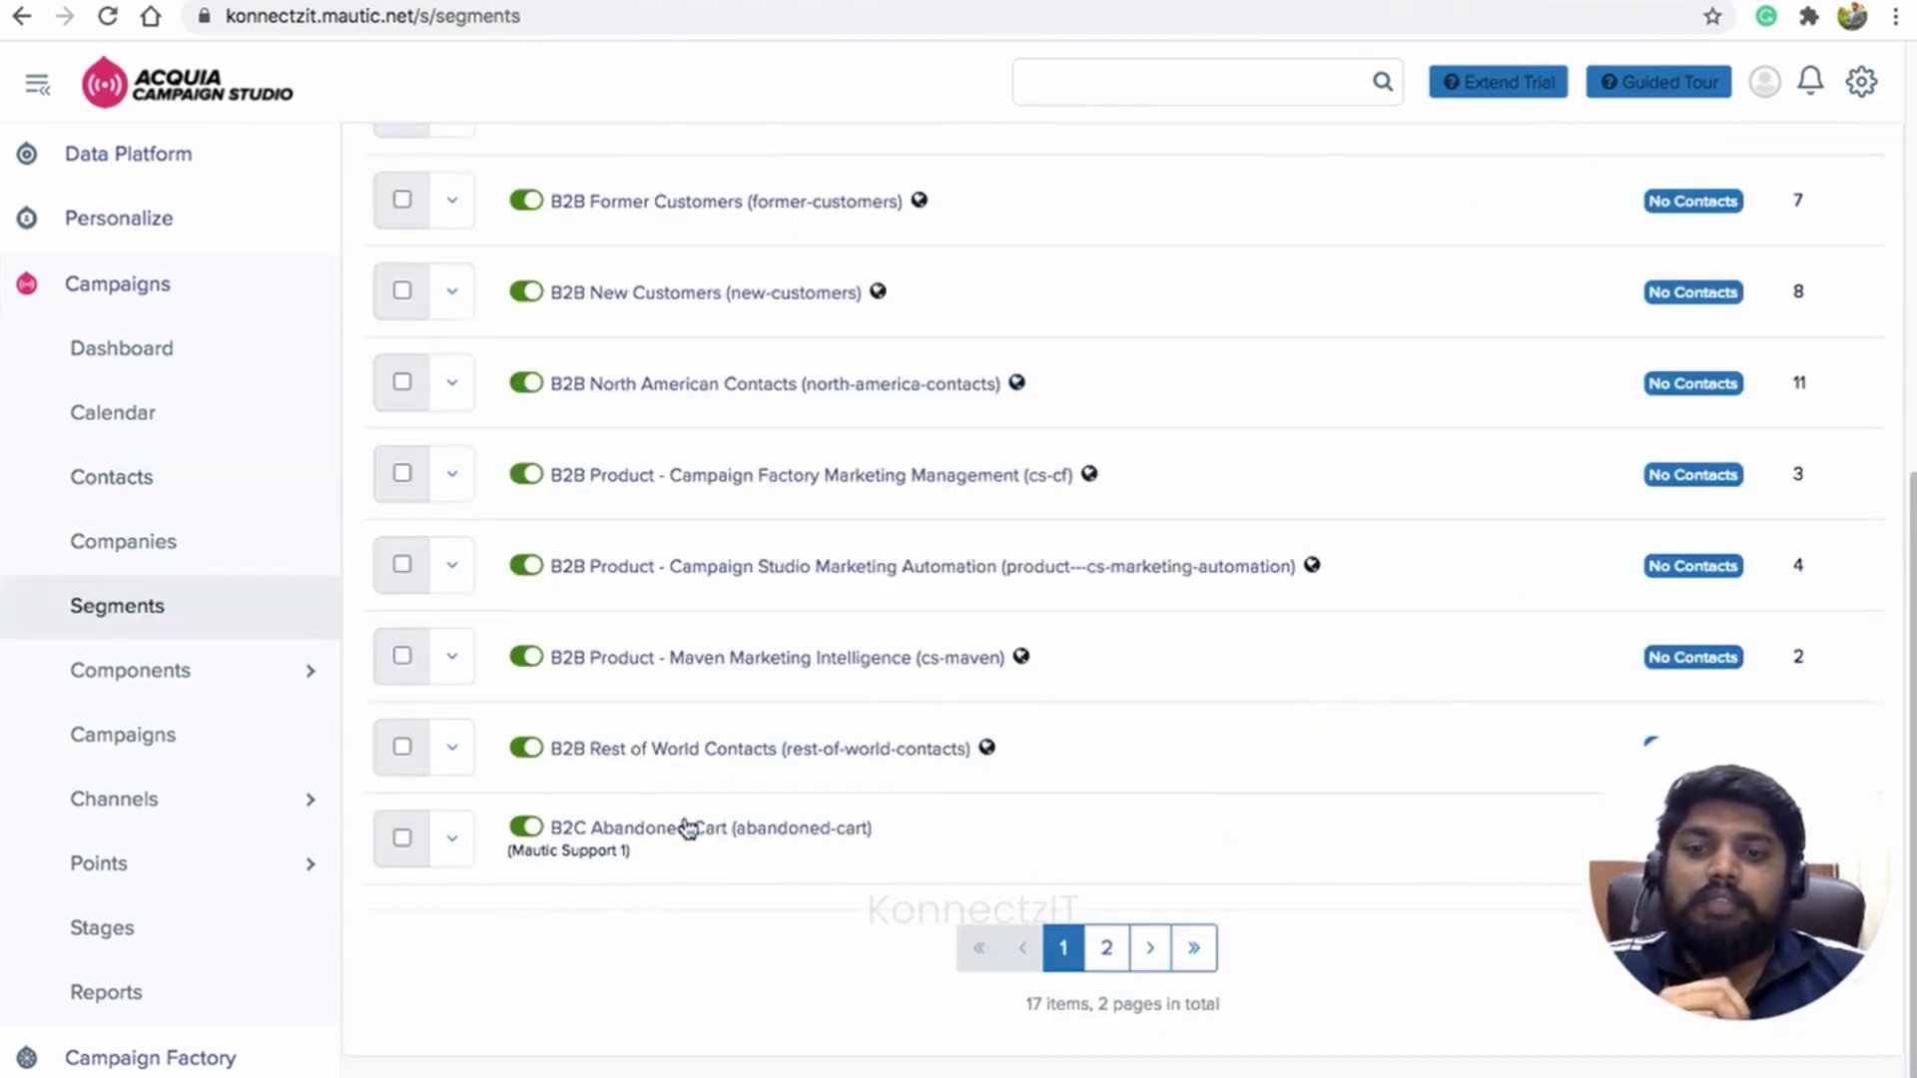
{"action": "left_click", "coordinate": [685, 836]}
{"action": "scroll", "coordinate": [681, 826], "scroll_direction": "down", "scroll_amount": 5}
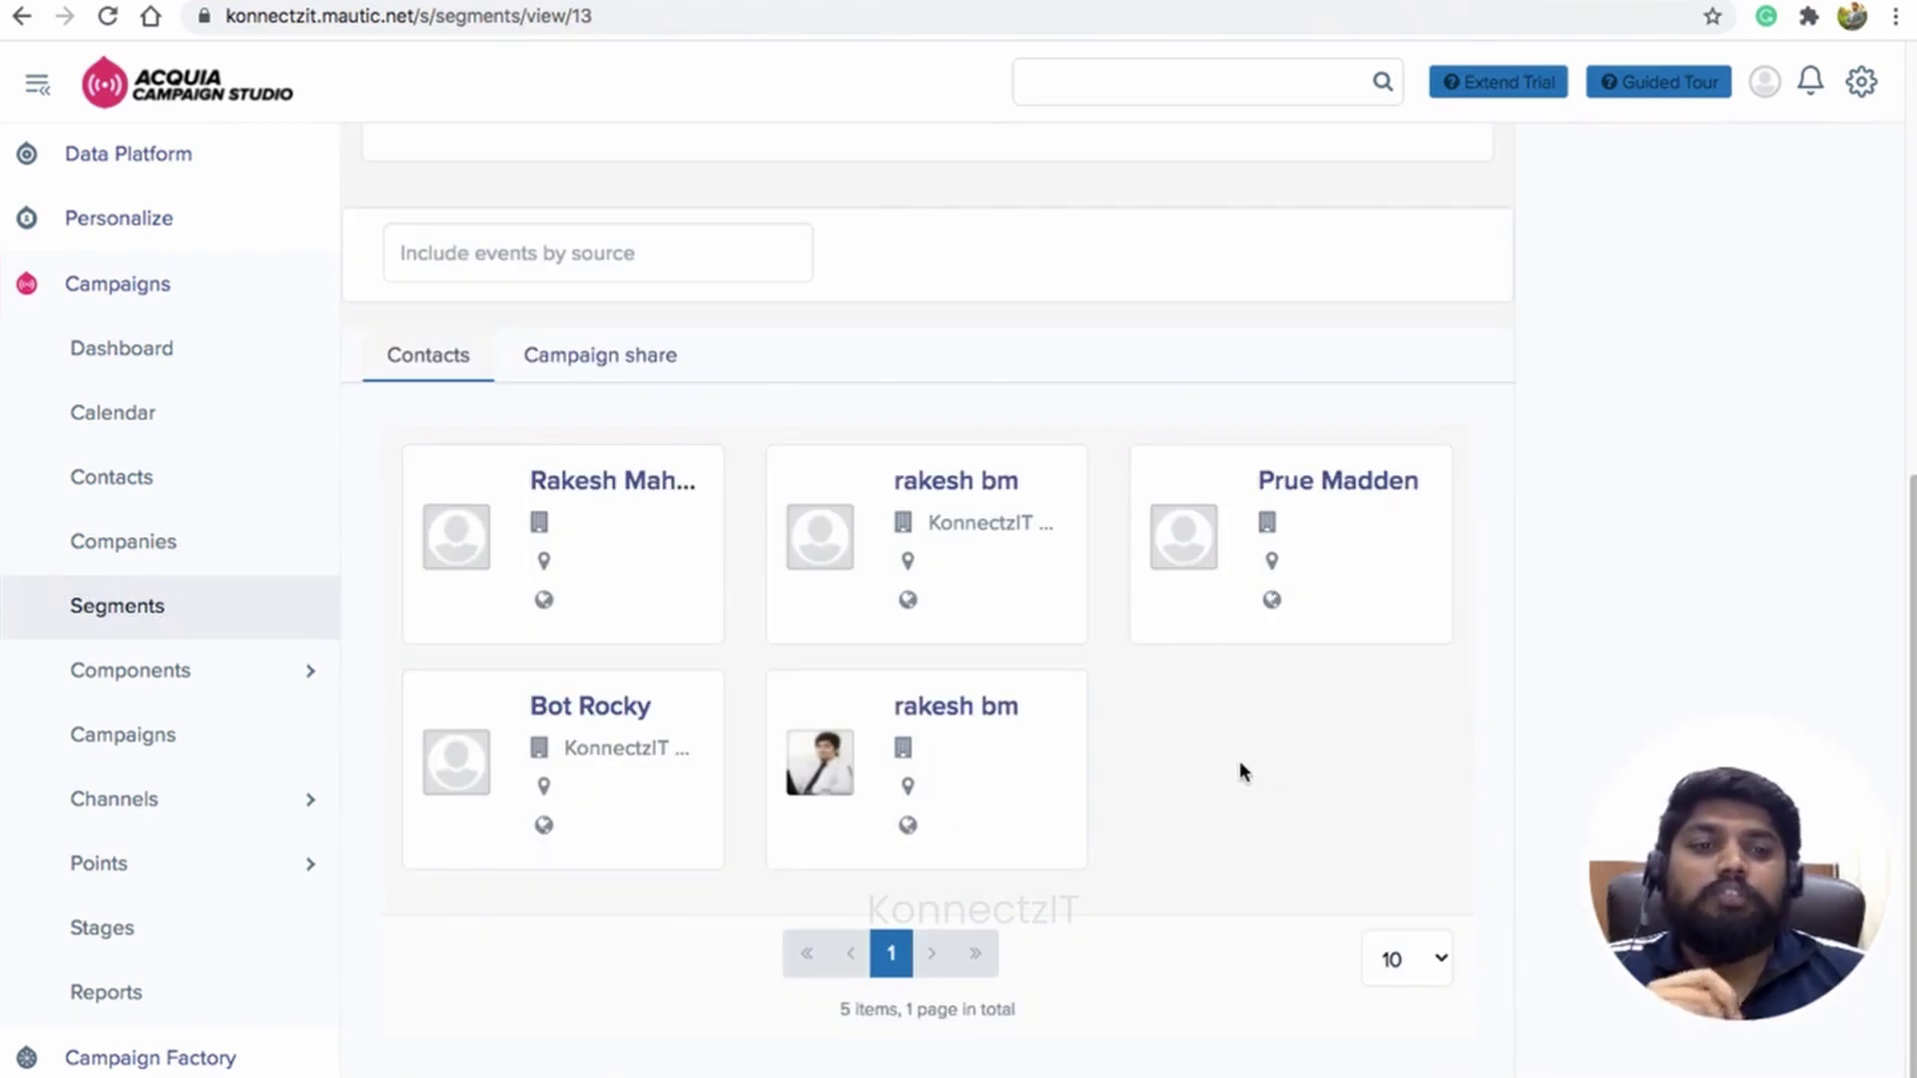
{"action": "left_click", "coordinate": [1094, 1]}
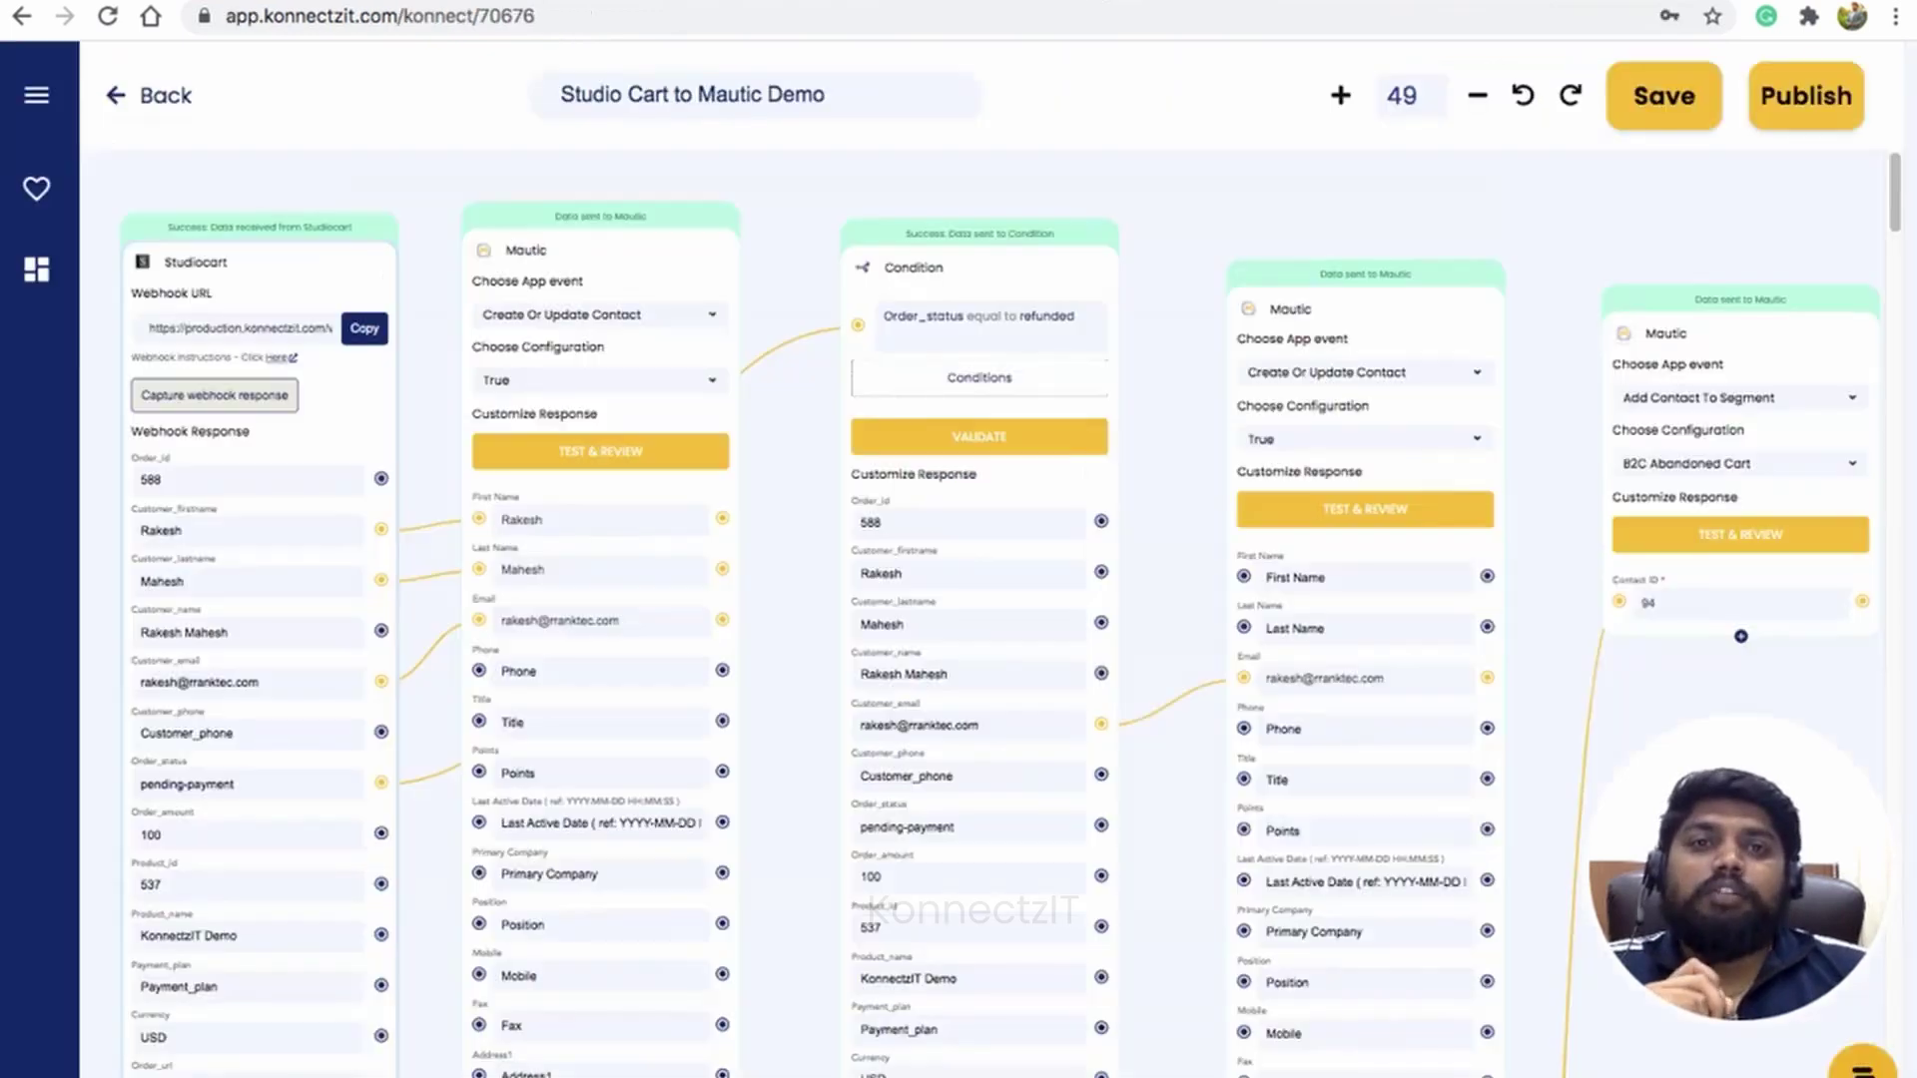
Step: Set the KonnectzIT Demo order's status to Refunded and publish the change
{"action": "key", "text": "ctrl+Tab"}
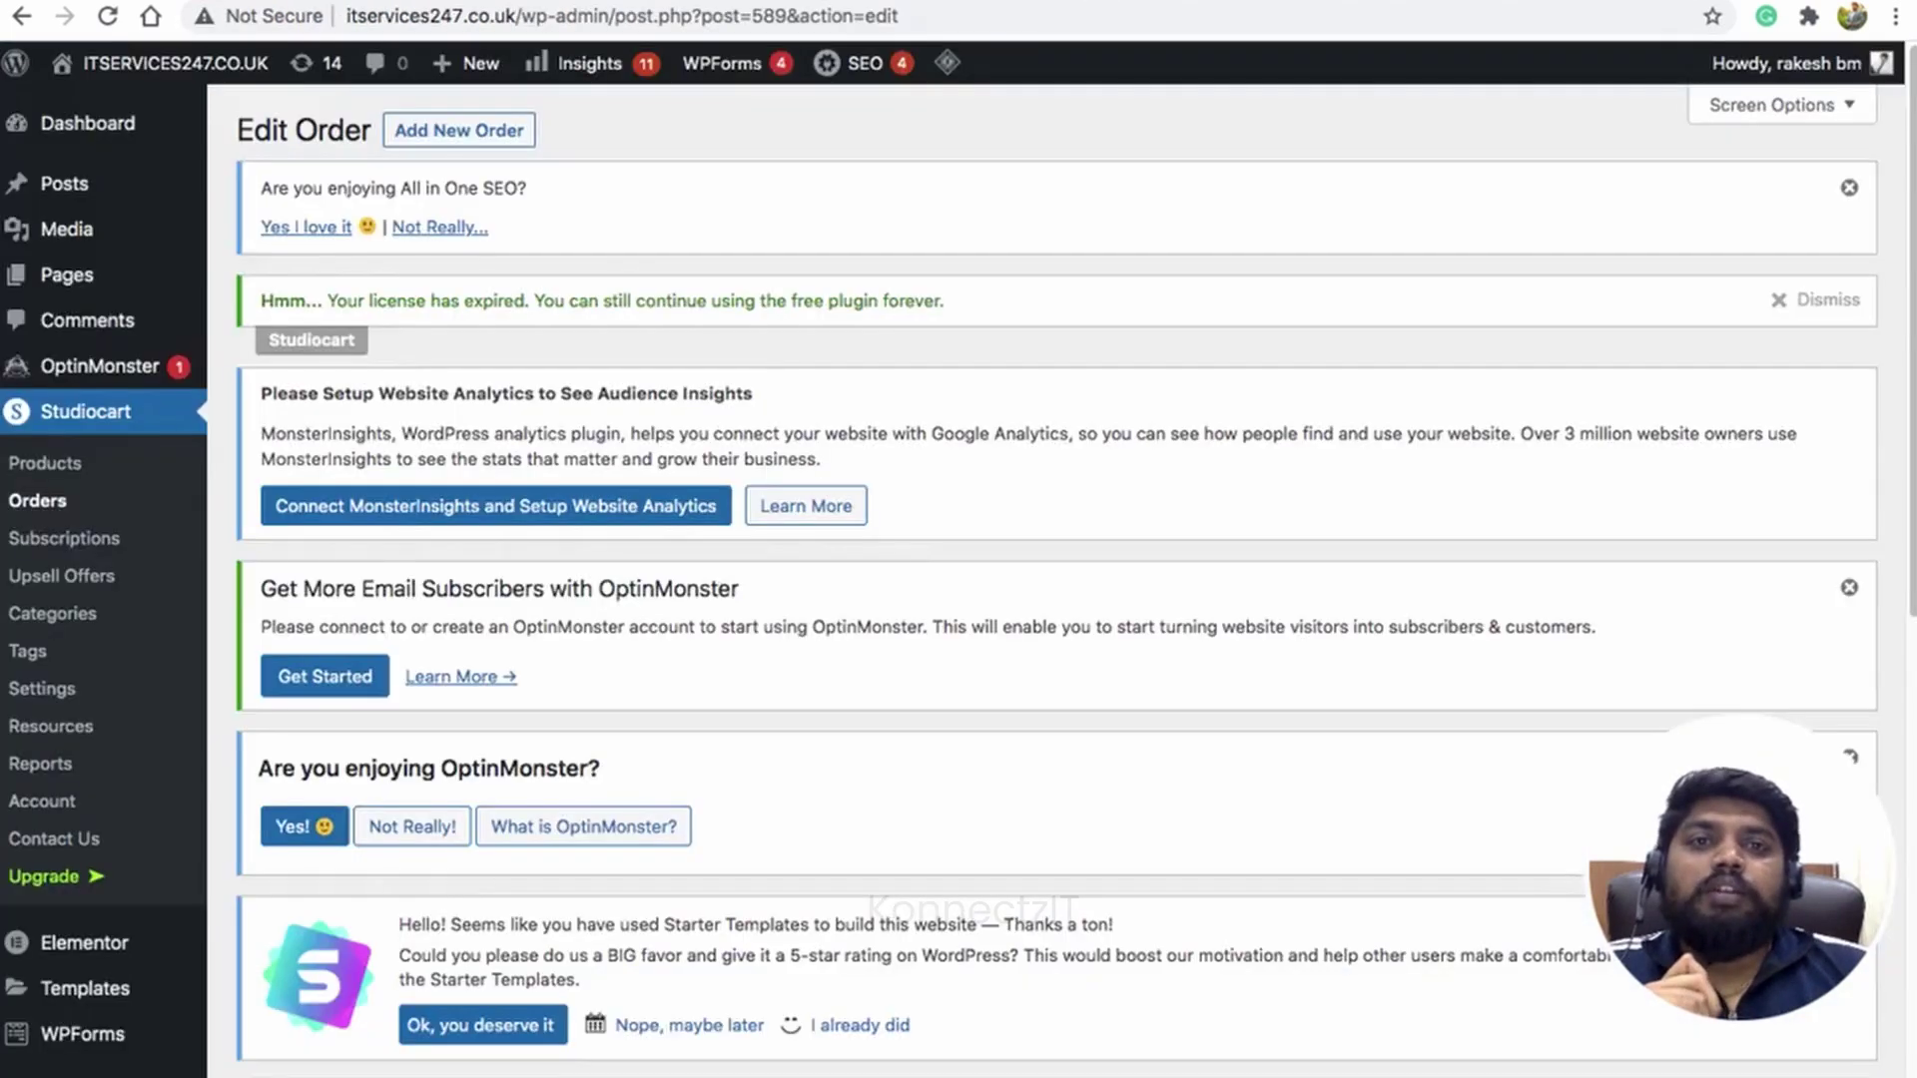
{"action": "scroll", "coordinate": [896, 555], "scroll_direction": "down", "scroll_amount": 10}
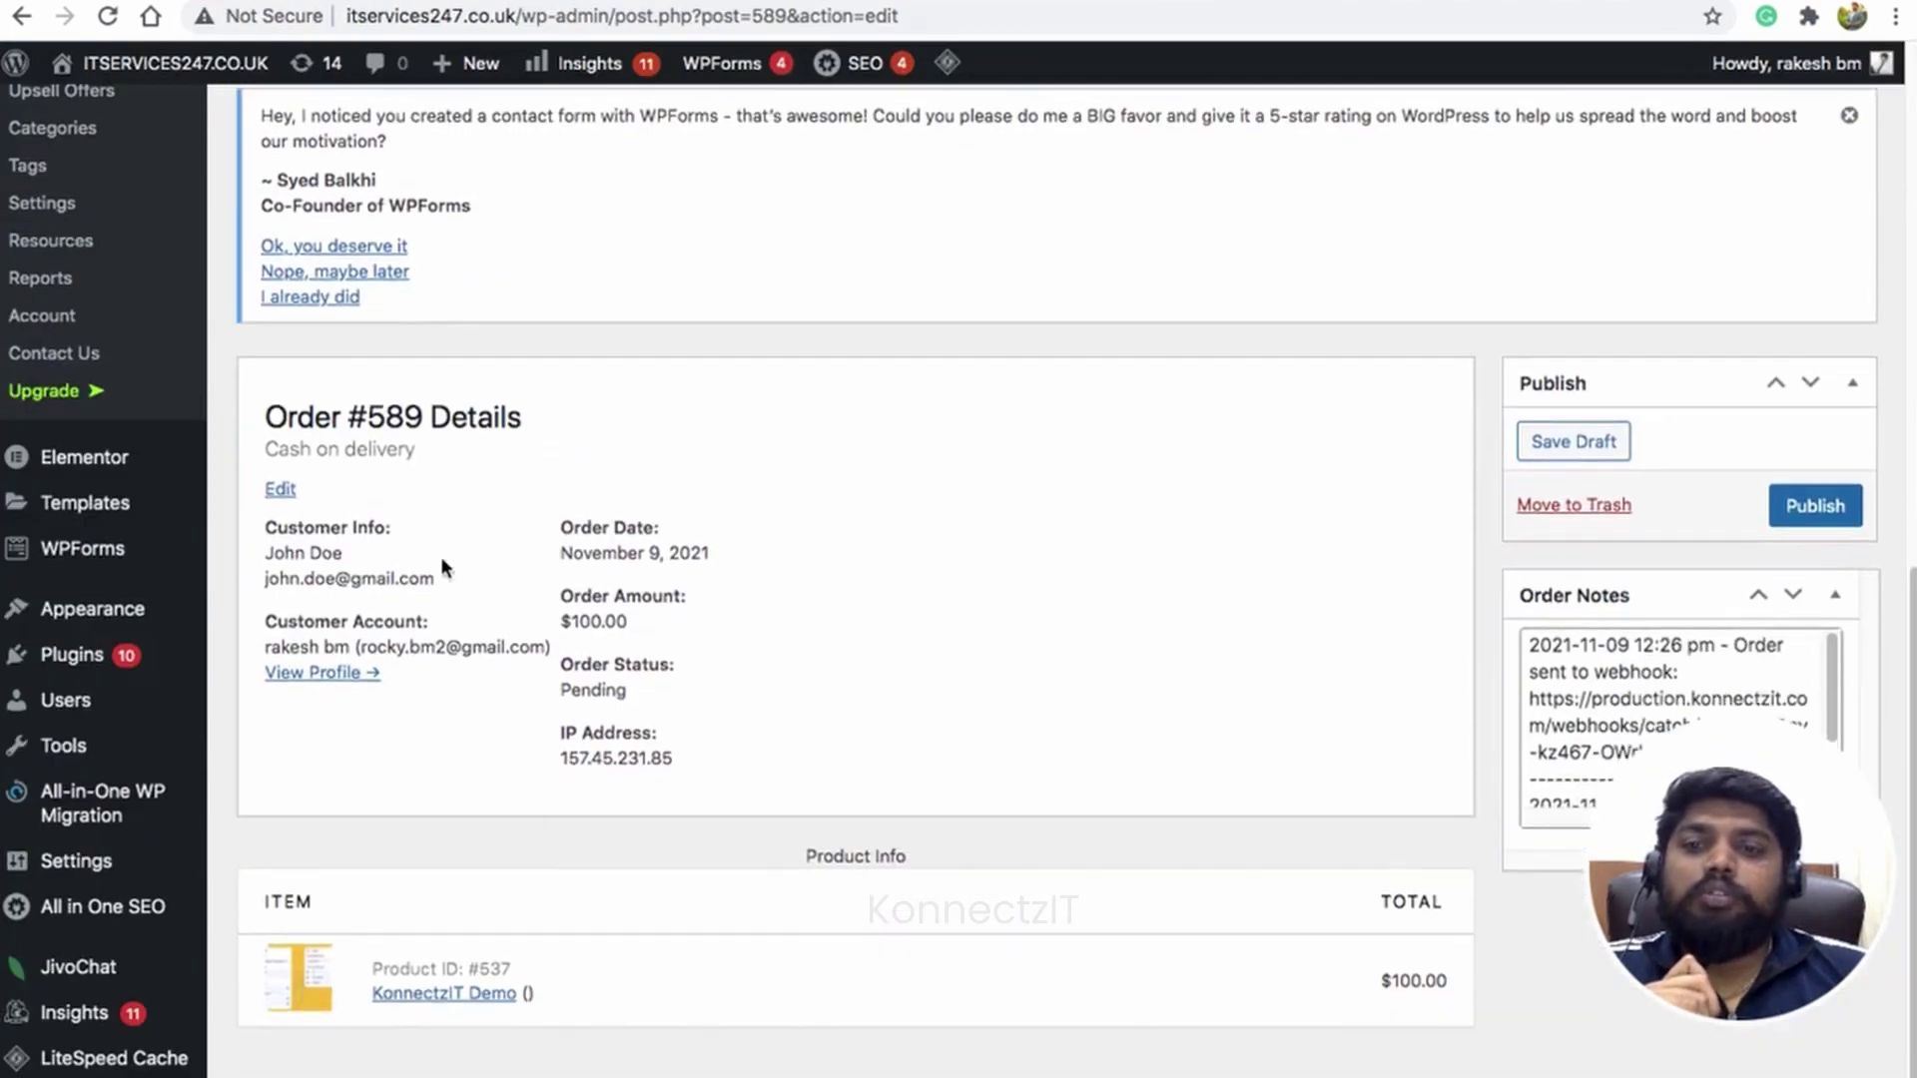
{"action": "left_click", "coordinate": [279, 485]}
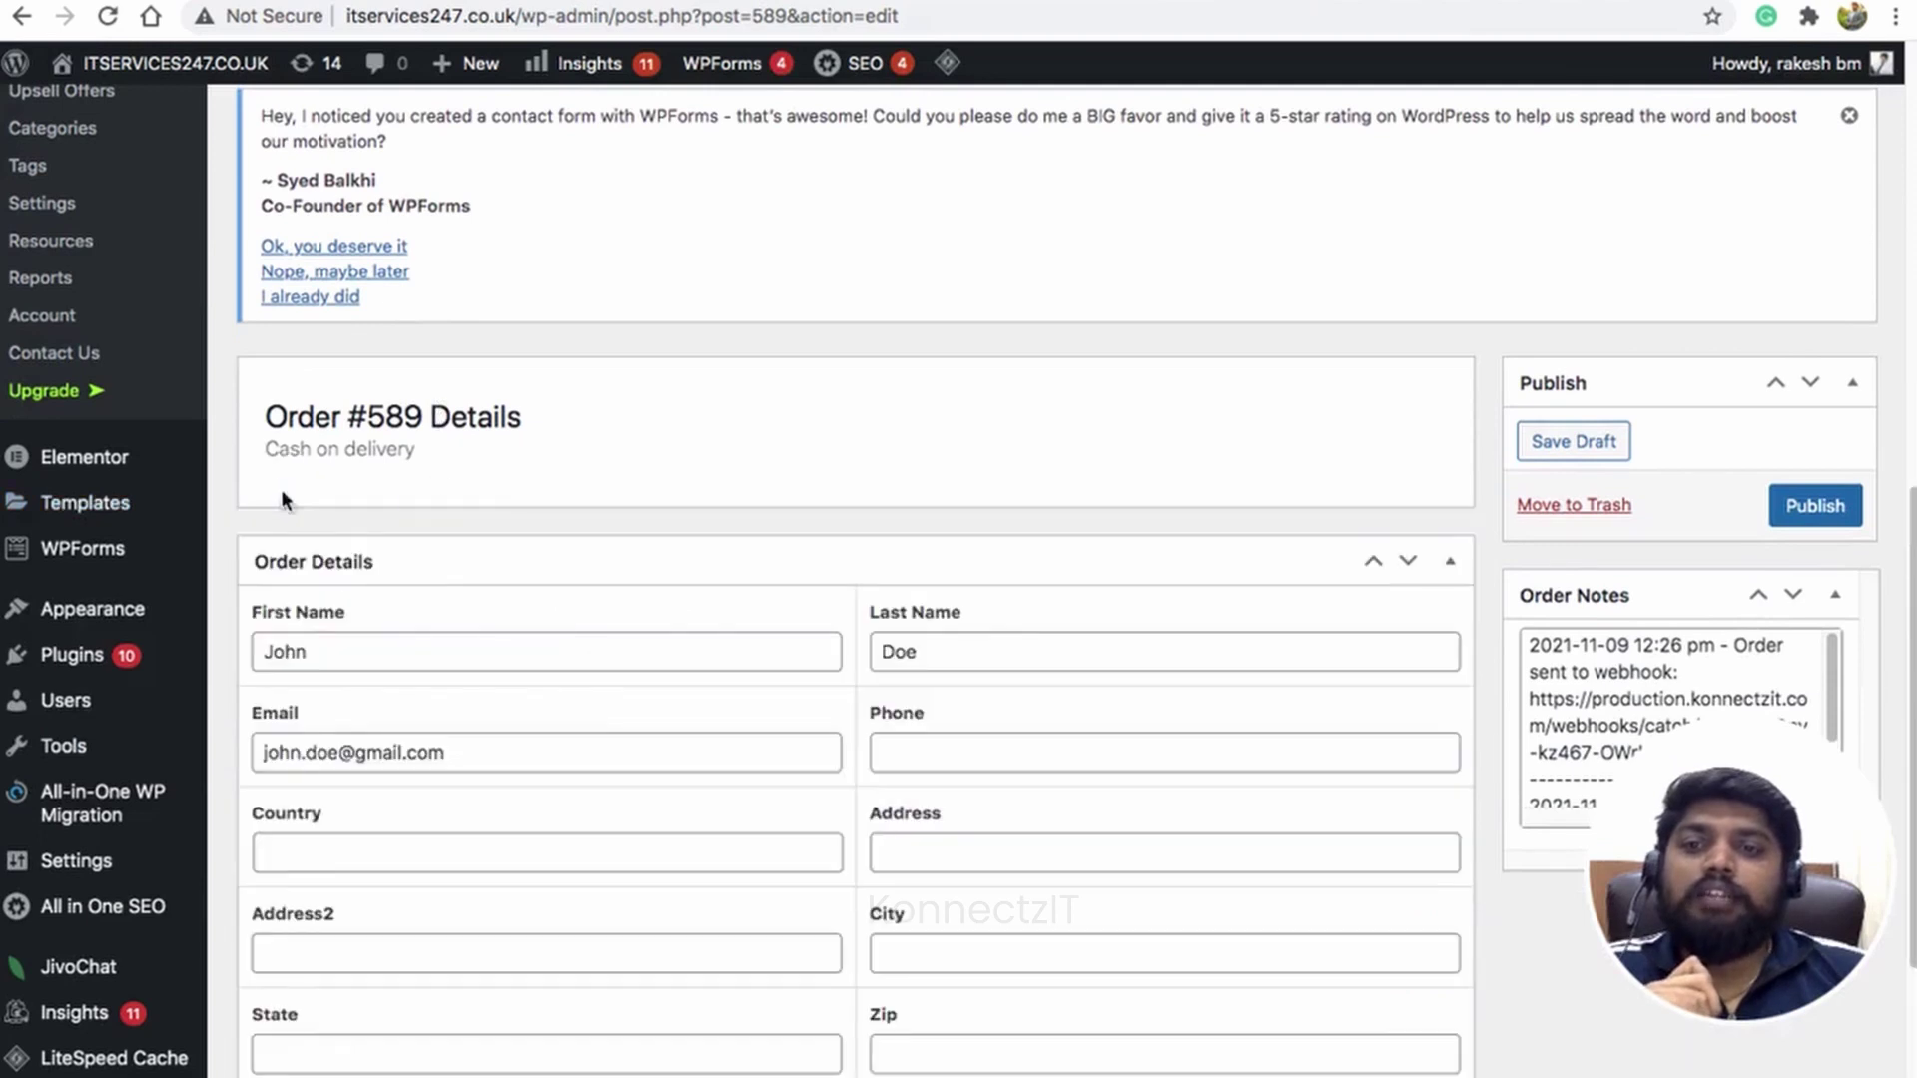
{"action": "scroll", "coordinate": [1084, 529], "scroll_direction": "down", "scroll_amount": 1}
{"action": "scroll", "coordinate": [1084, 529], "scroll_direction": "down", "scroll_amount": 3}
{"action": "left_click", "coordinate": [994, 775]}
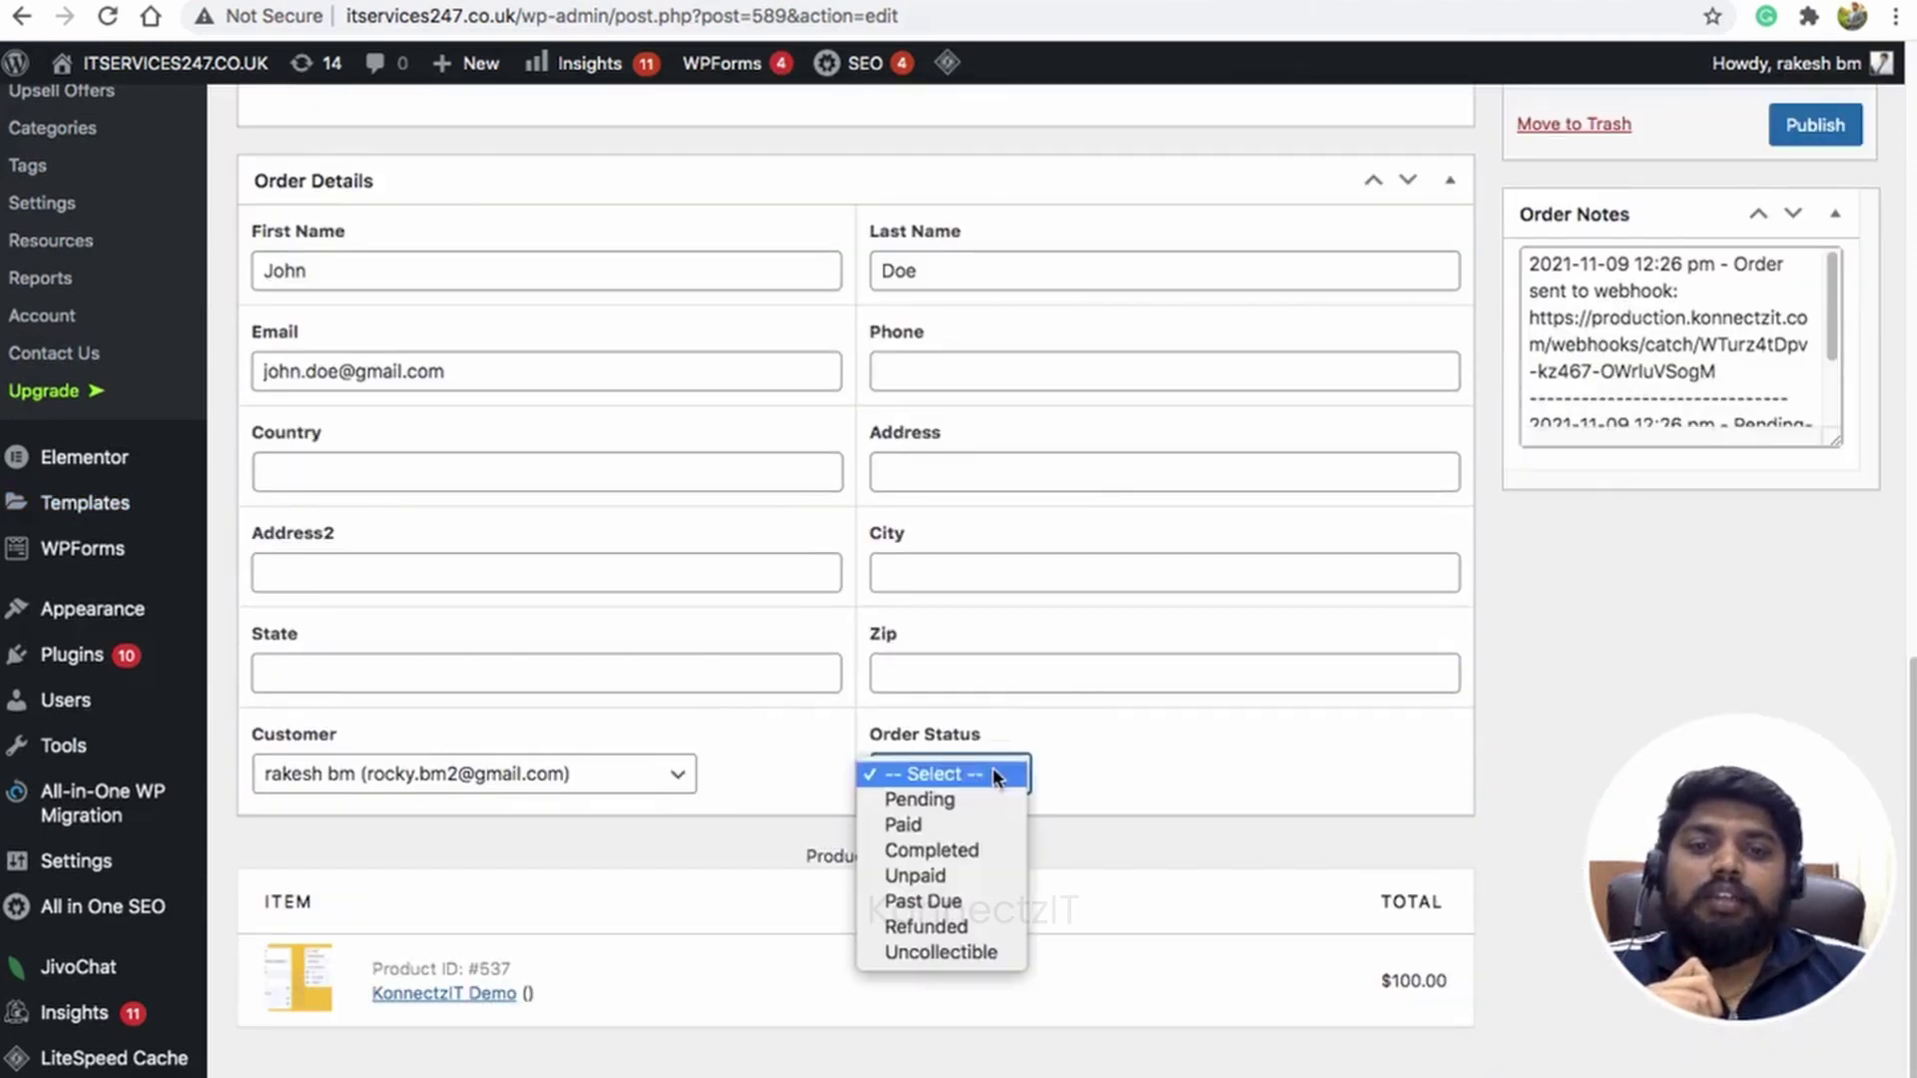
{"action": "left_click", "coordinate": [956, 929]}
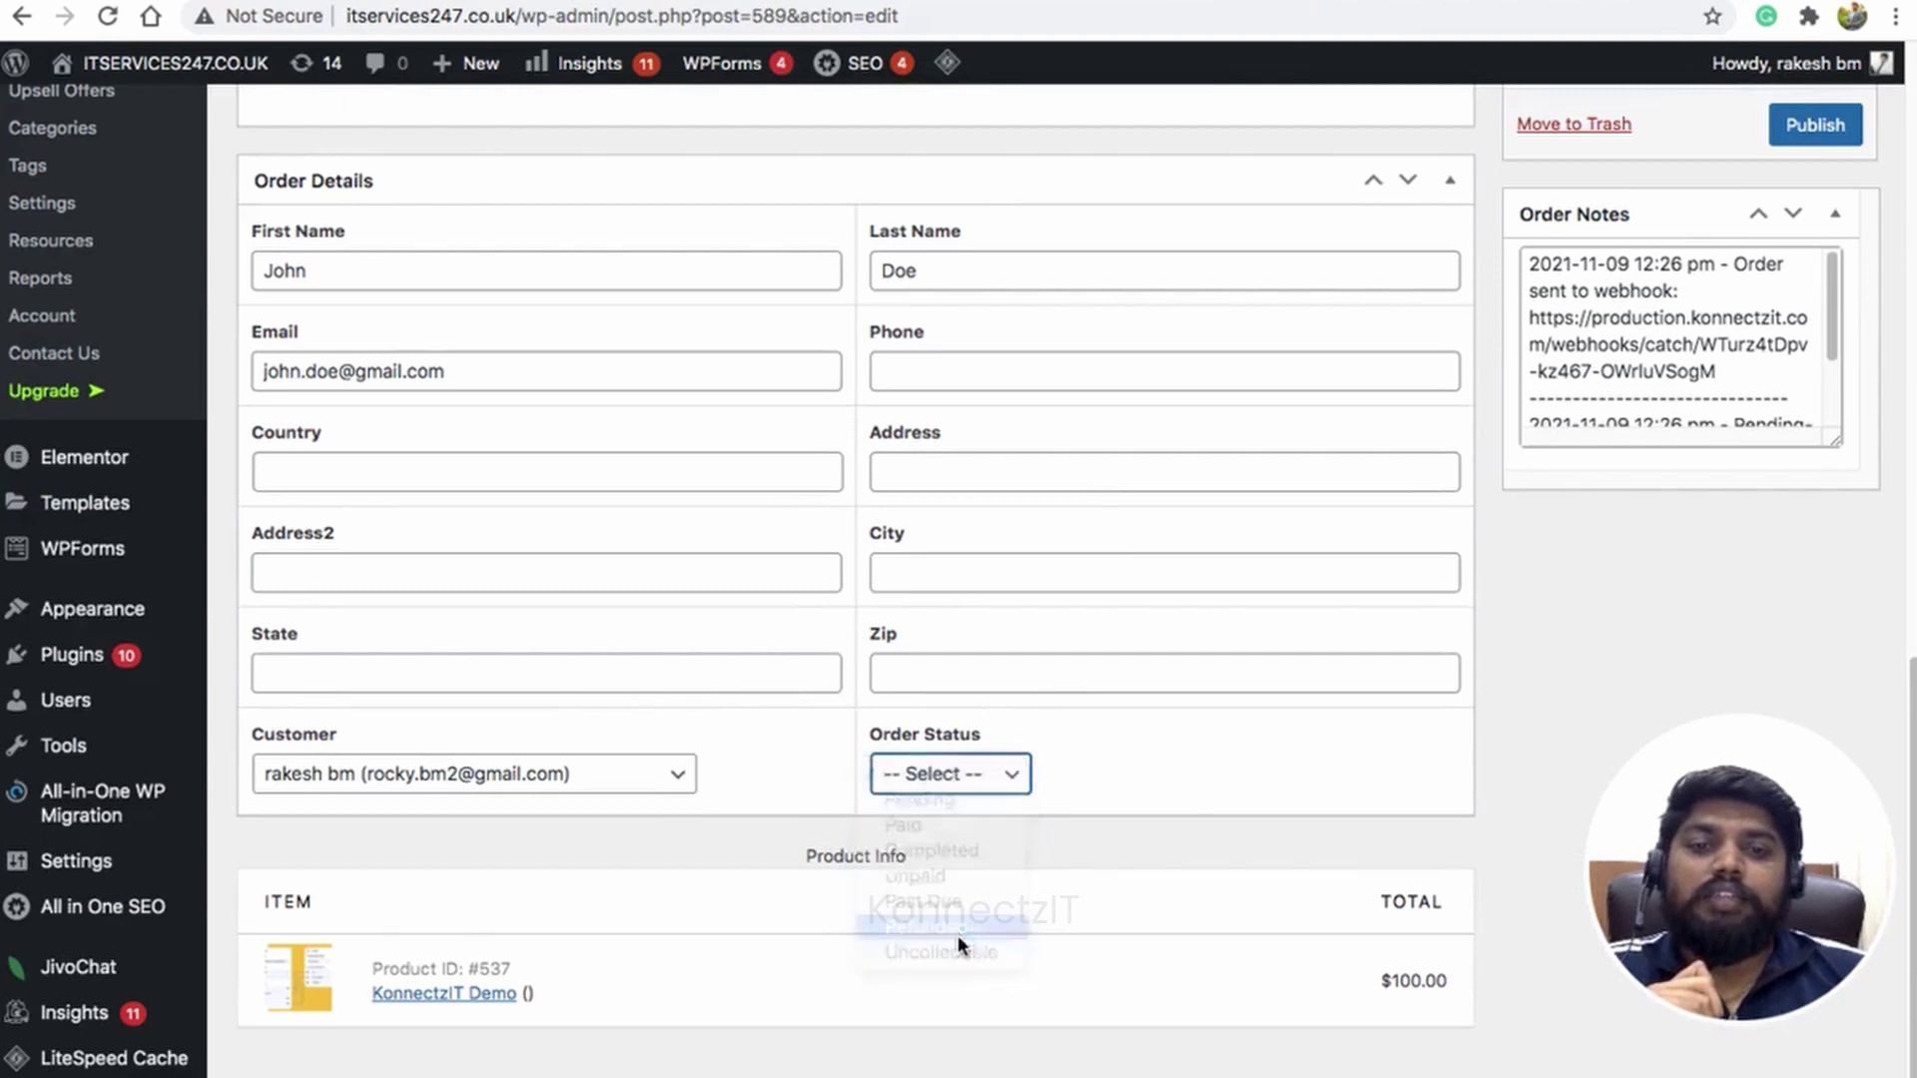
{"action": "scroll", "coordinate": [1207, 608], "scroll_direction": "up", "scroll_amount": 1}
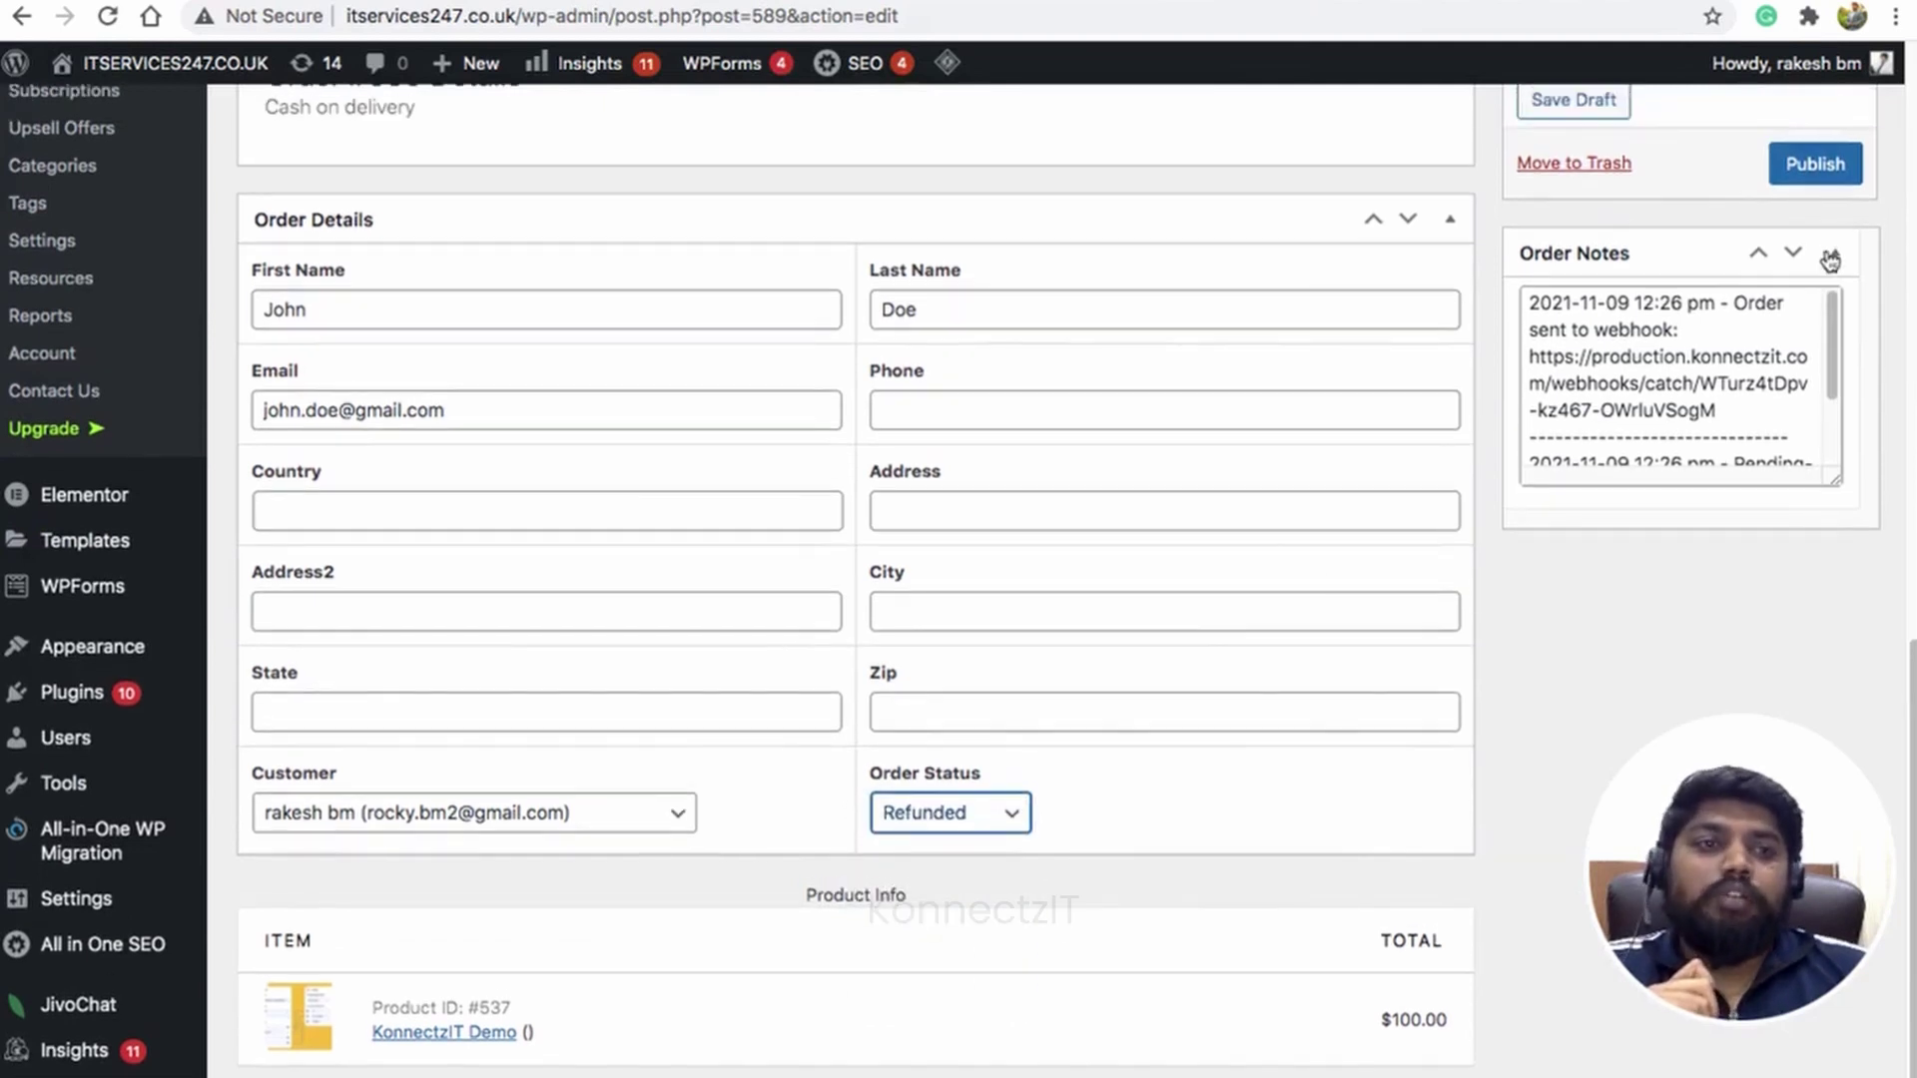
{"action": "left_click", "coordinate": [1827, 163]}
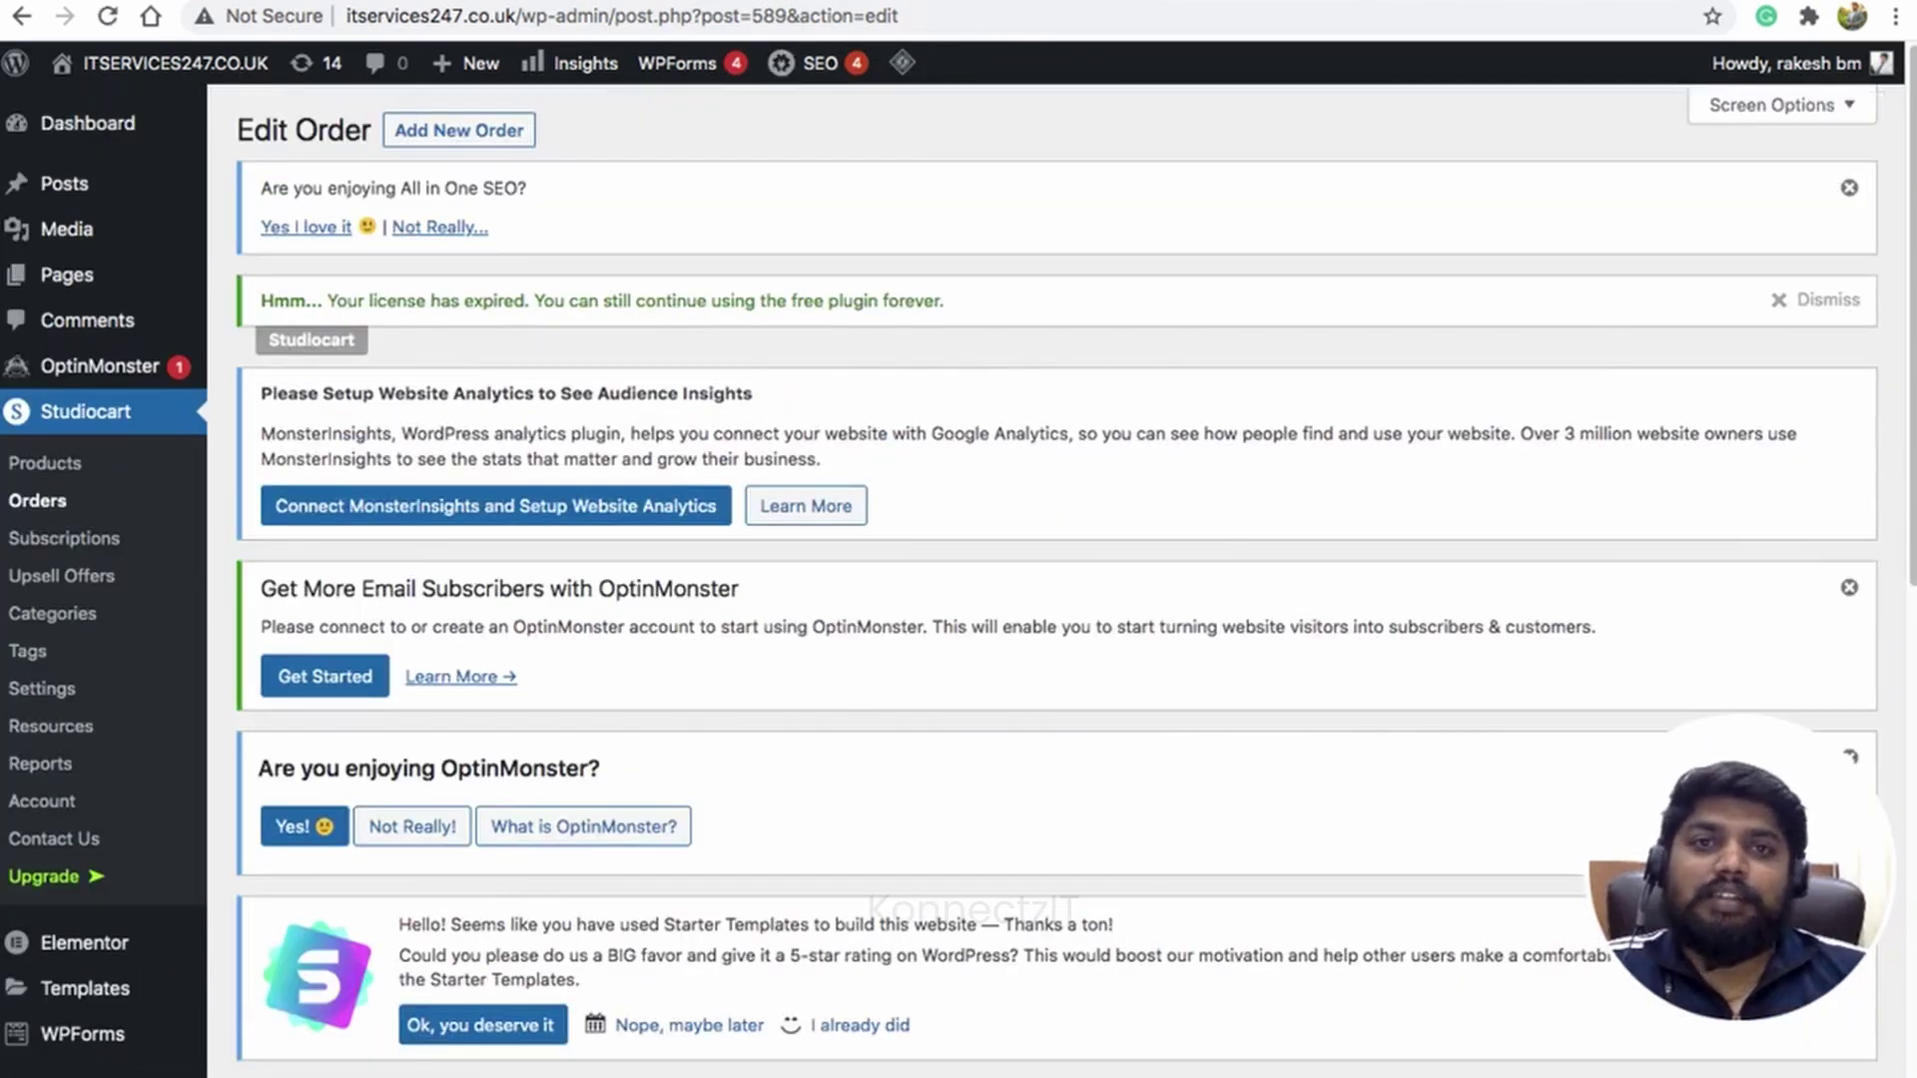
{"action": "left_click", "coordinate": [639, 1]}
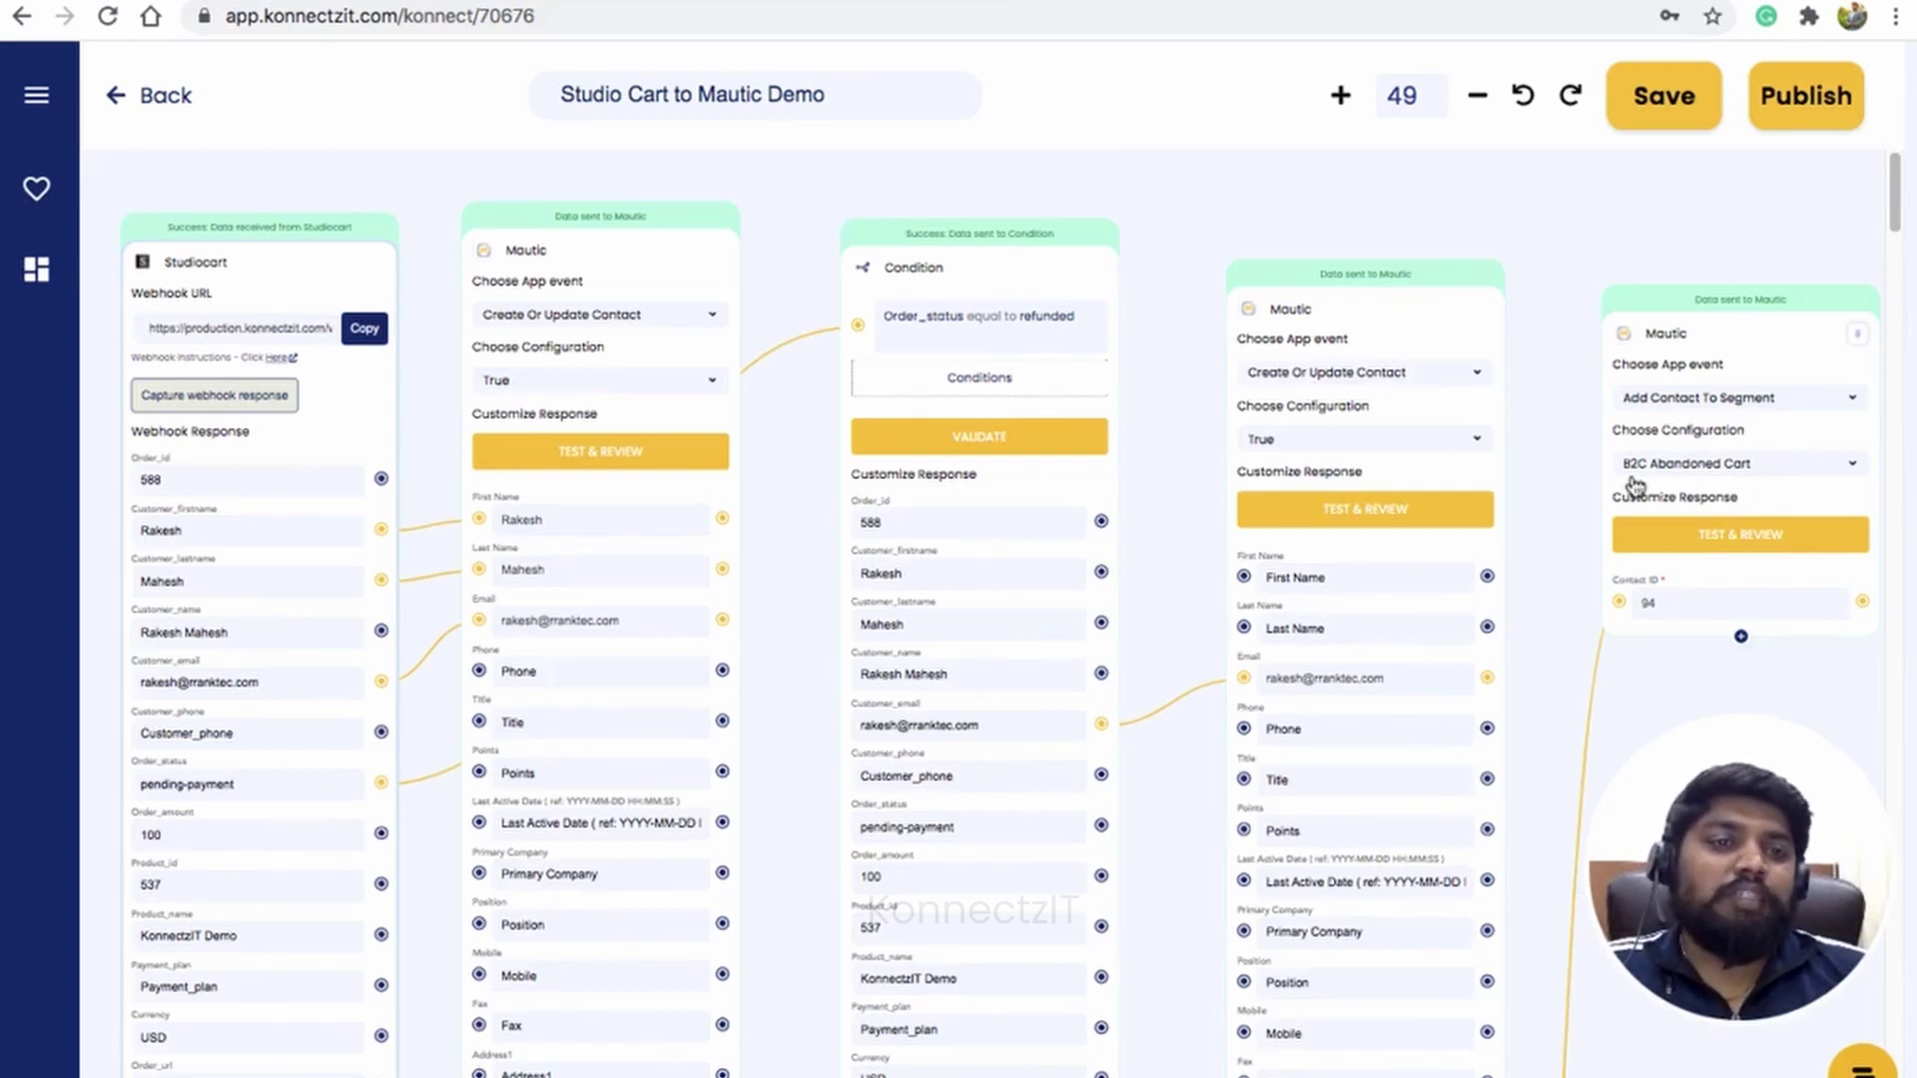
Step: Verify the B2C Abandoned Cart segment in Mautic now lists six contacts
{"action": "scroll", "coordinate": [1690, 482], "scroll_direction": "up", "scroll_amount": 4}
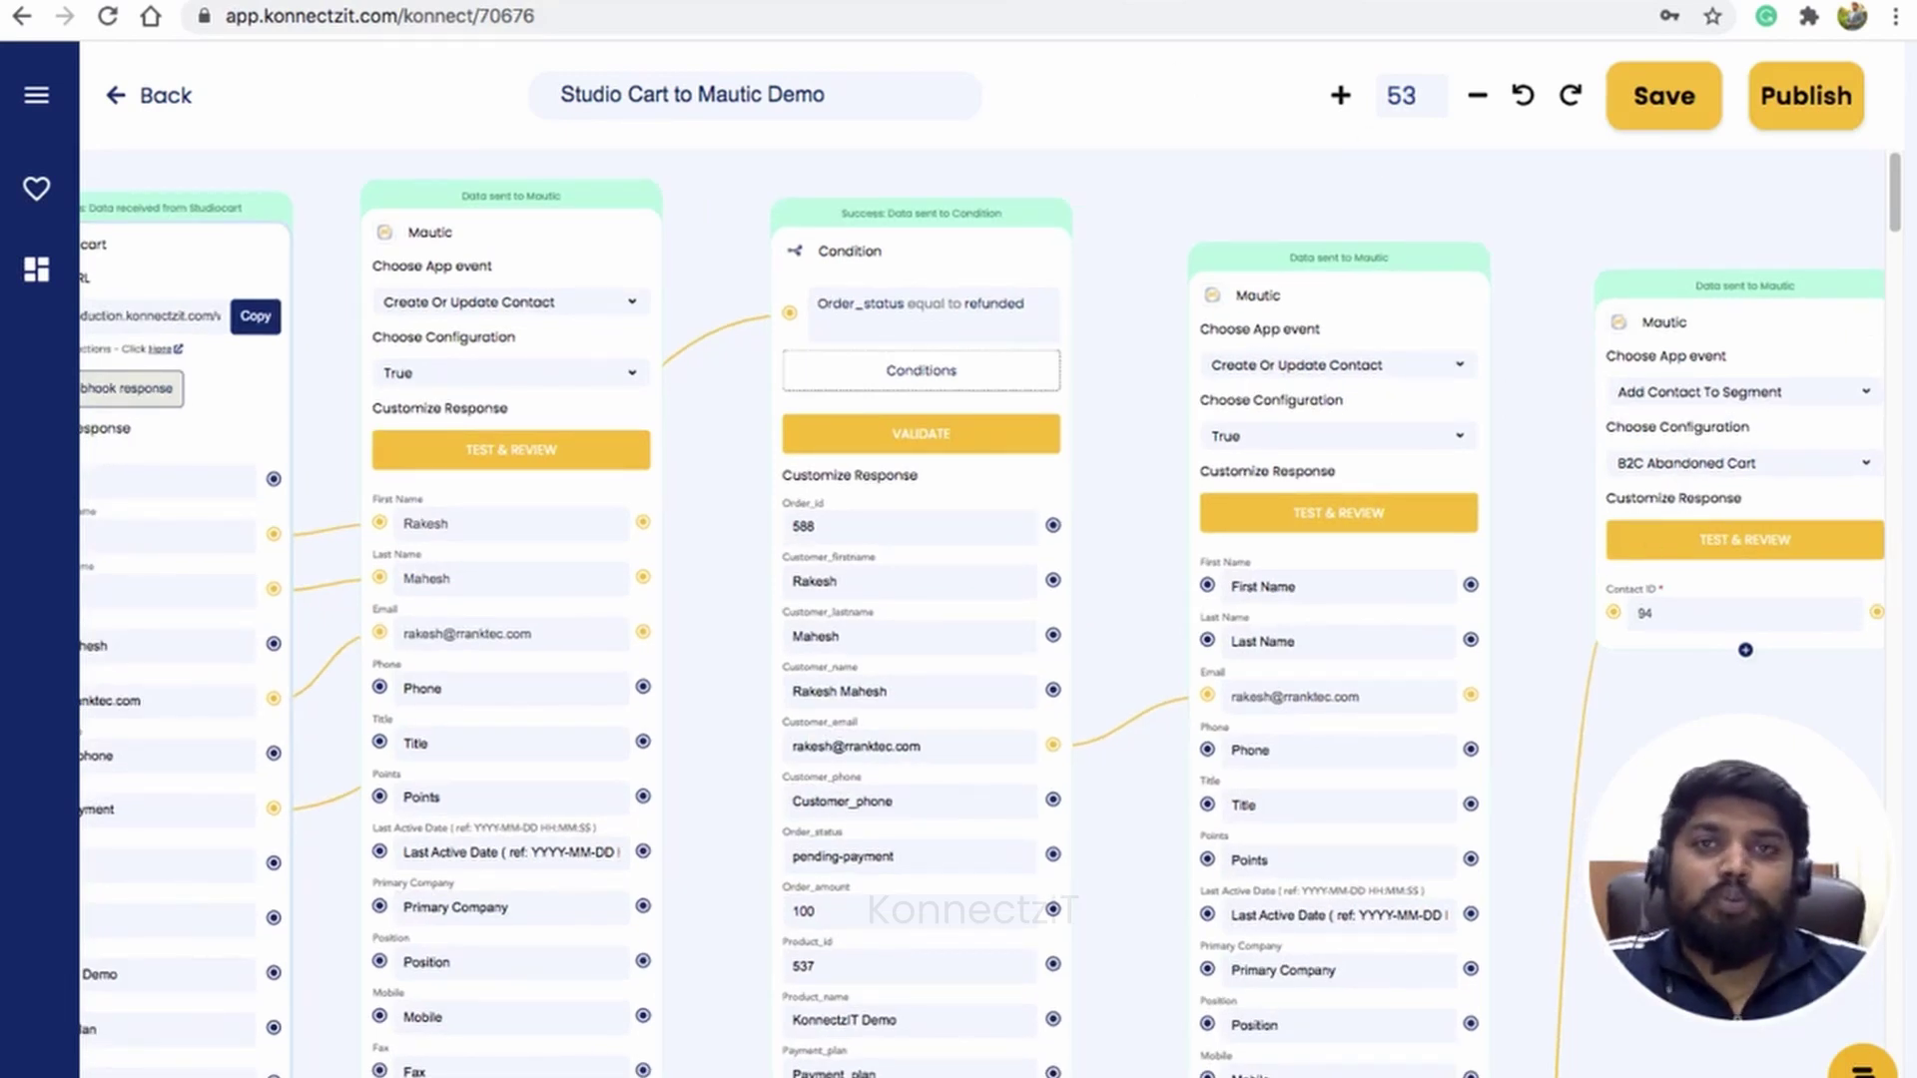
{"action": "left_click", "coordinate": [1397, 2]}
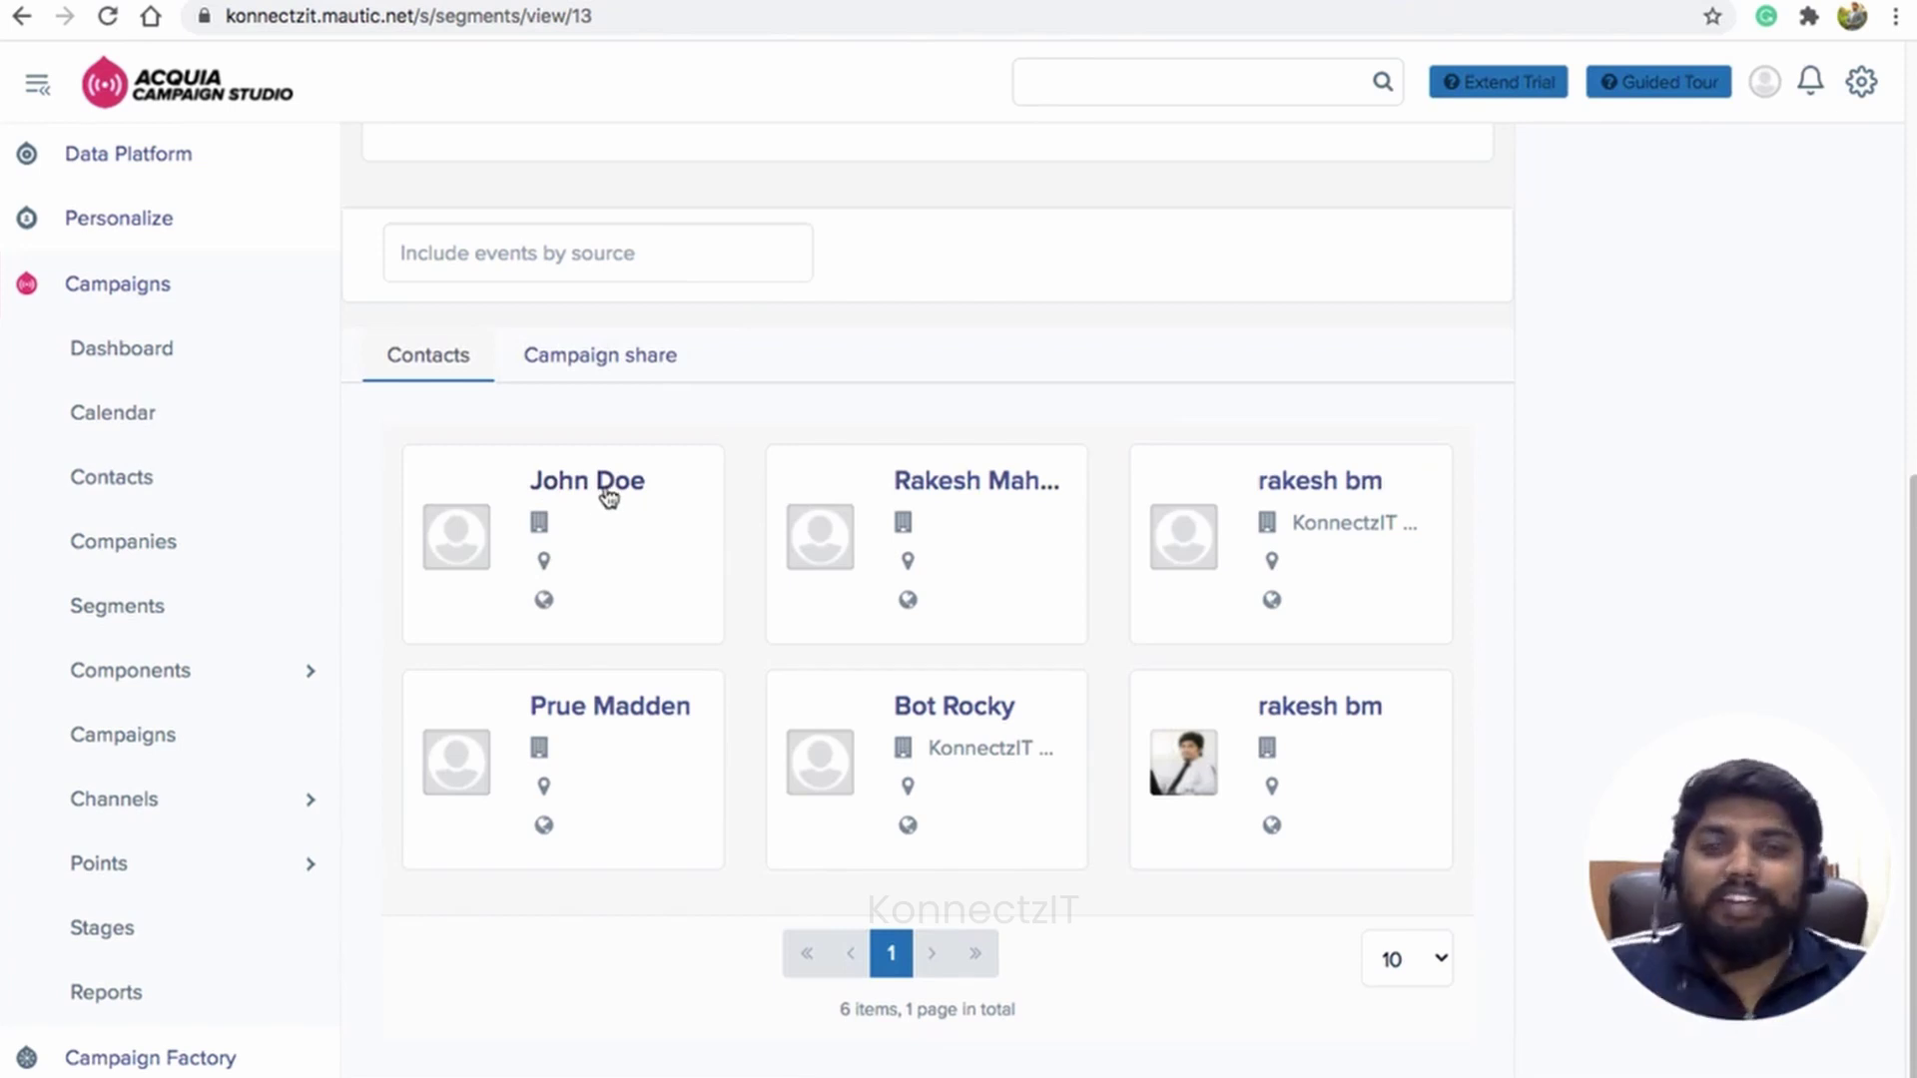
Step: Open the new segment member, whose history shows 'Contact added to segment, B2C Abandoned Cart'
{"action": "scroll", "coordinate": [499, 410], "scroll_direction": "up", "scroll_amount": 5}
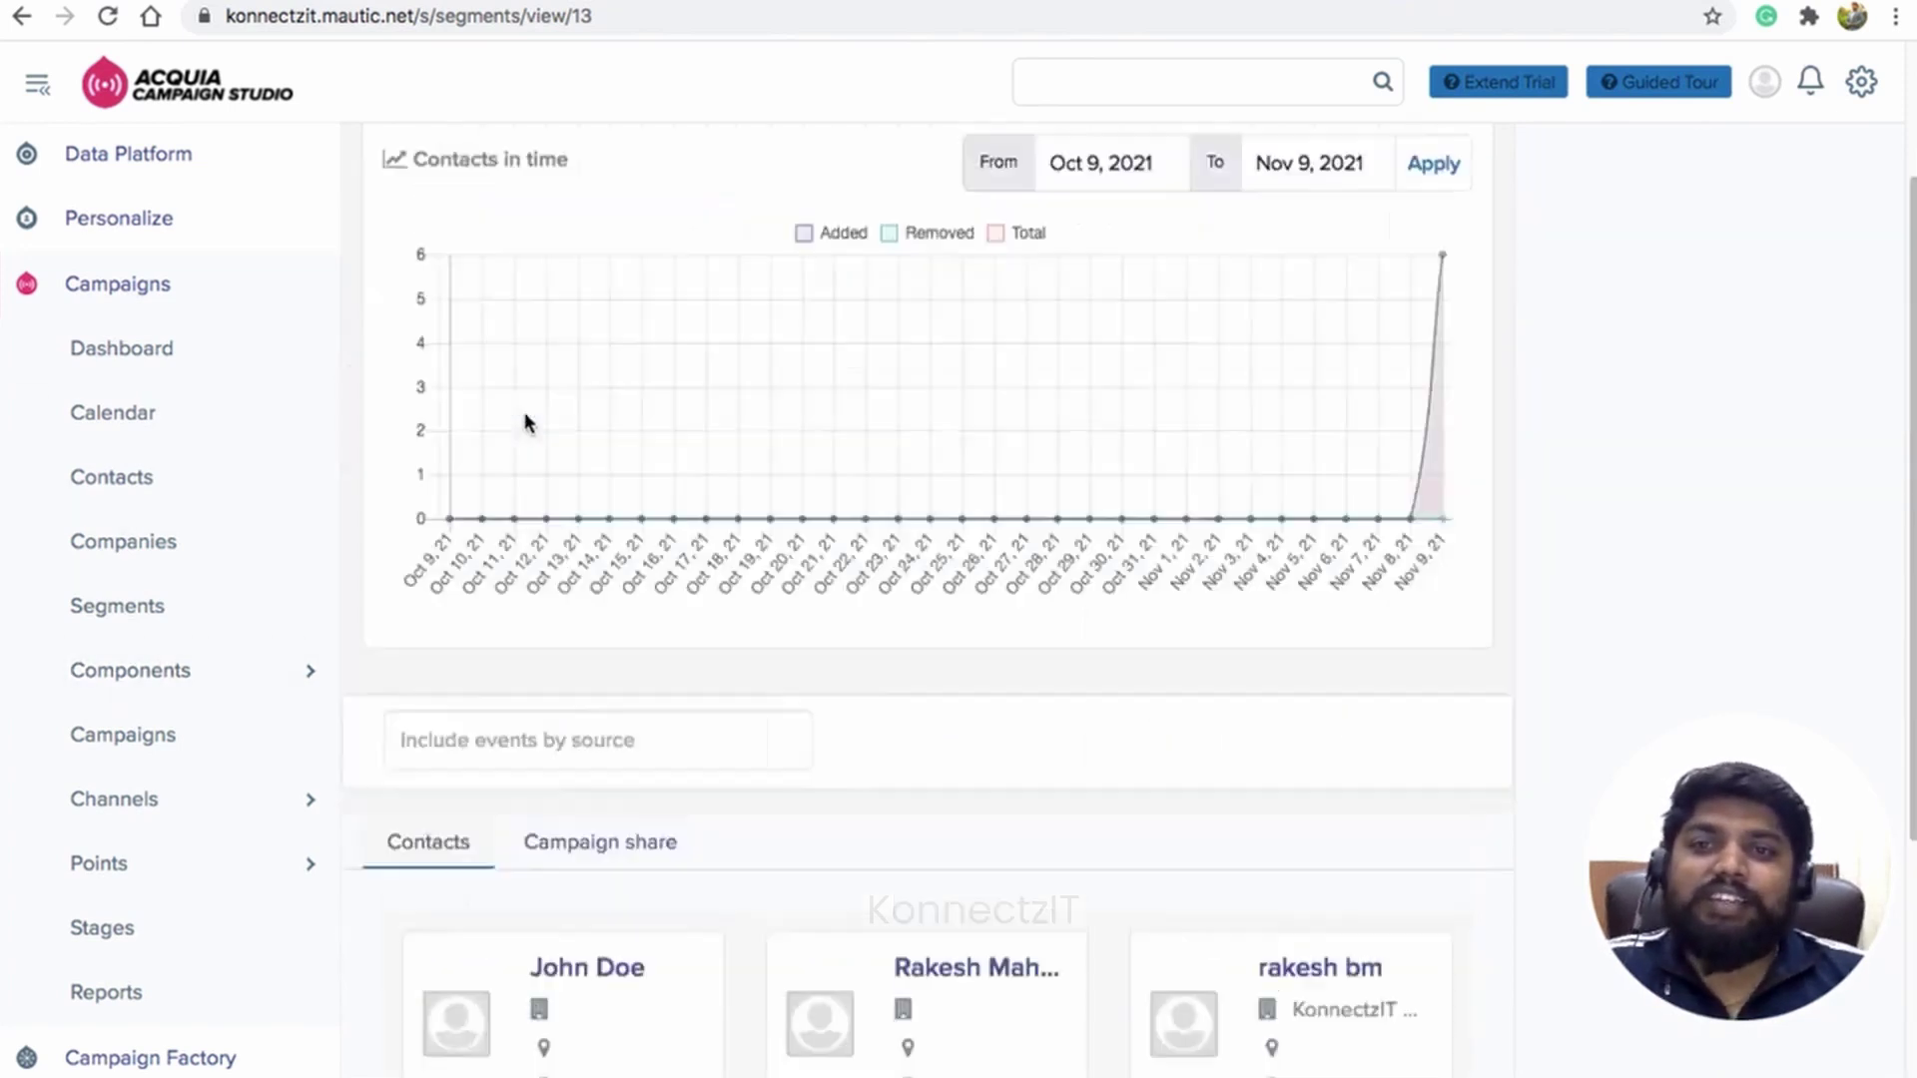
{"action": "scroll", "coordinate": [524, 411], "scroll_direction": "up", "scroll_amount": 2}
{"action": "left_click_drag", "start_coordinate": [368, 184], "coordinate": [665, 165]}
{"action": "scroll", "coordinate": [697, 314], "scroll_direction": "down", "scroll_amount": 7}
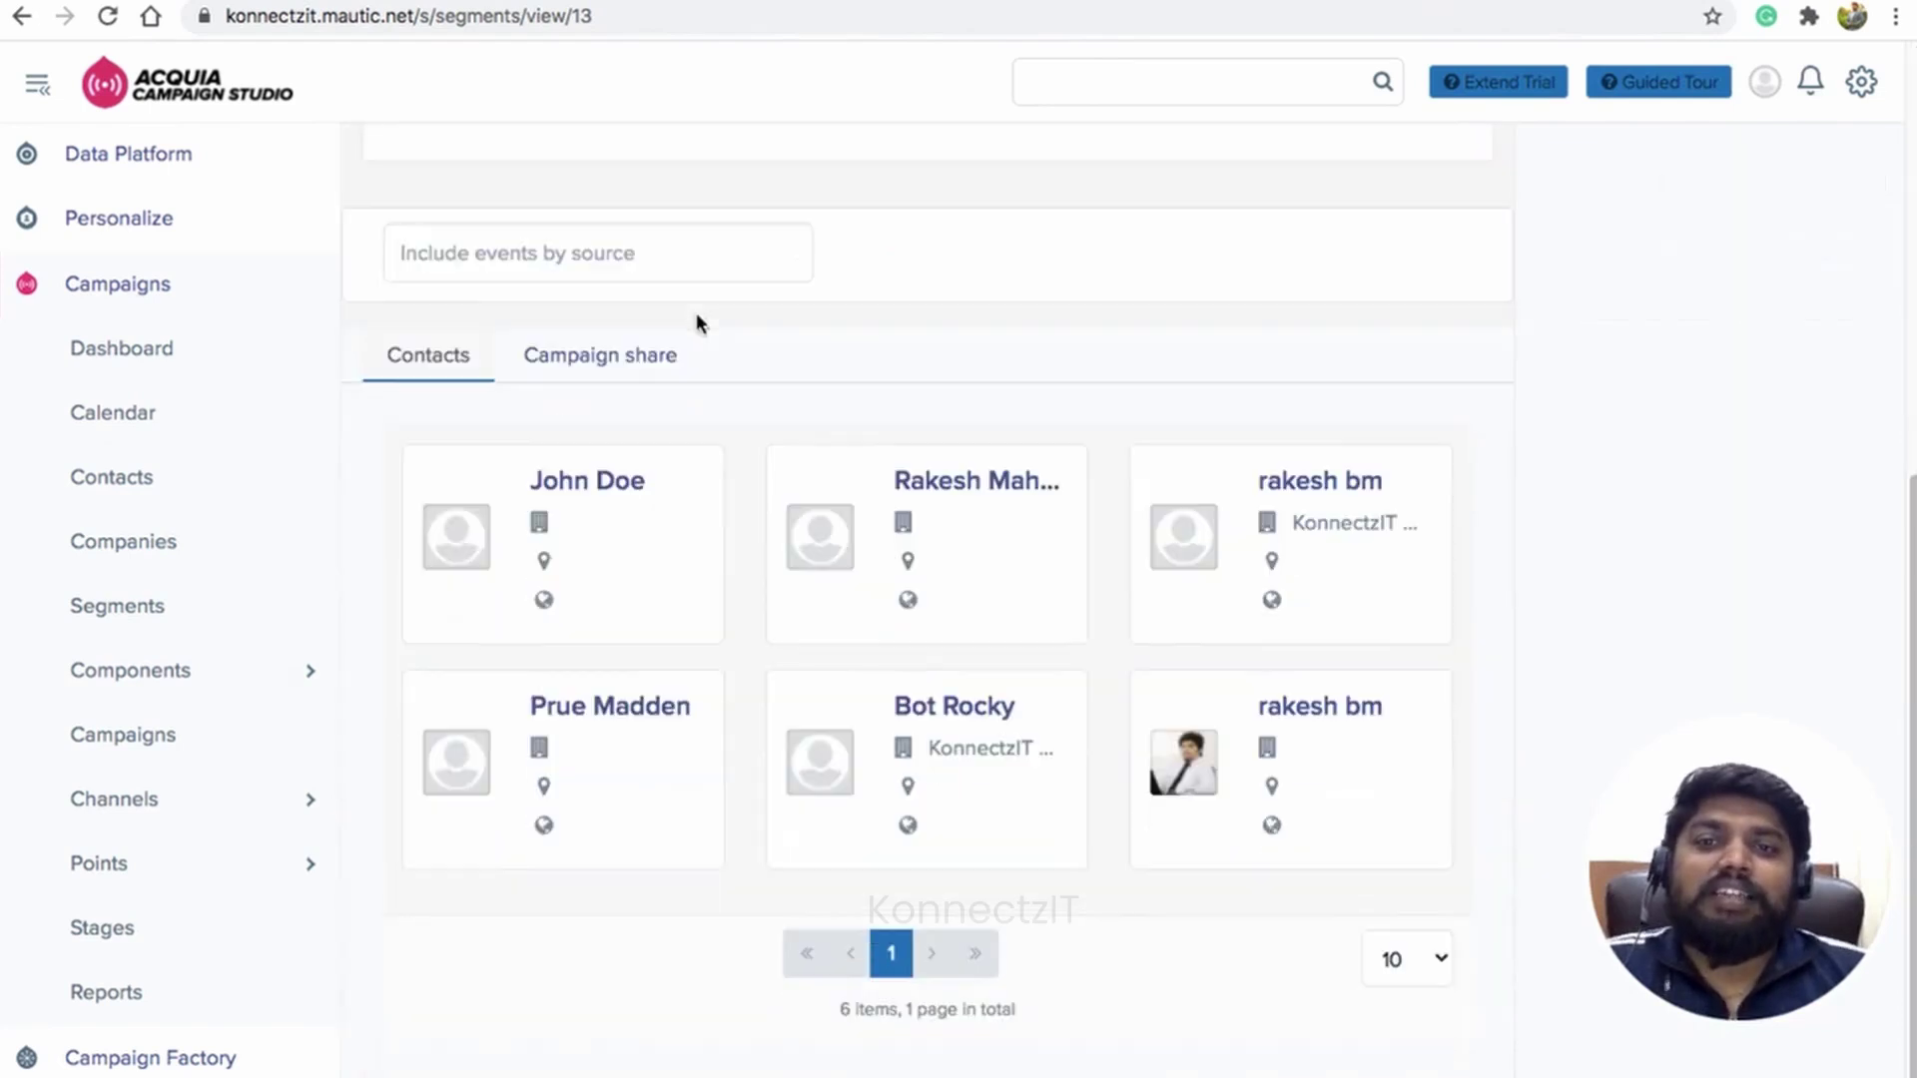
{"action": "left_click", "coordinate": [612, 487]}
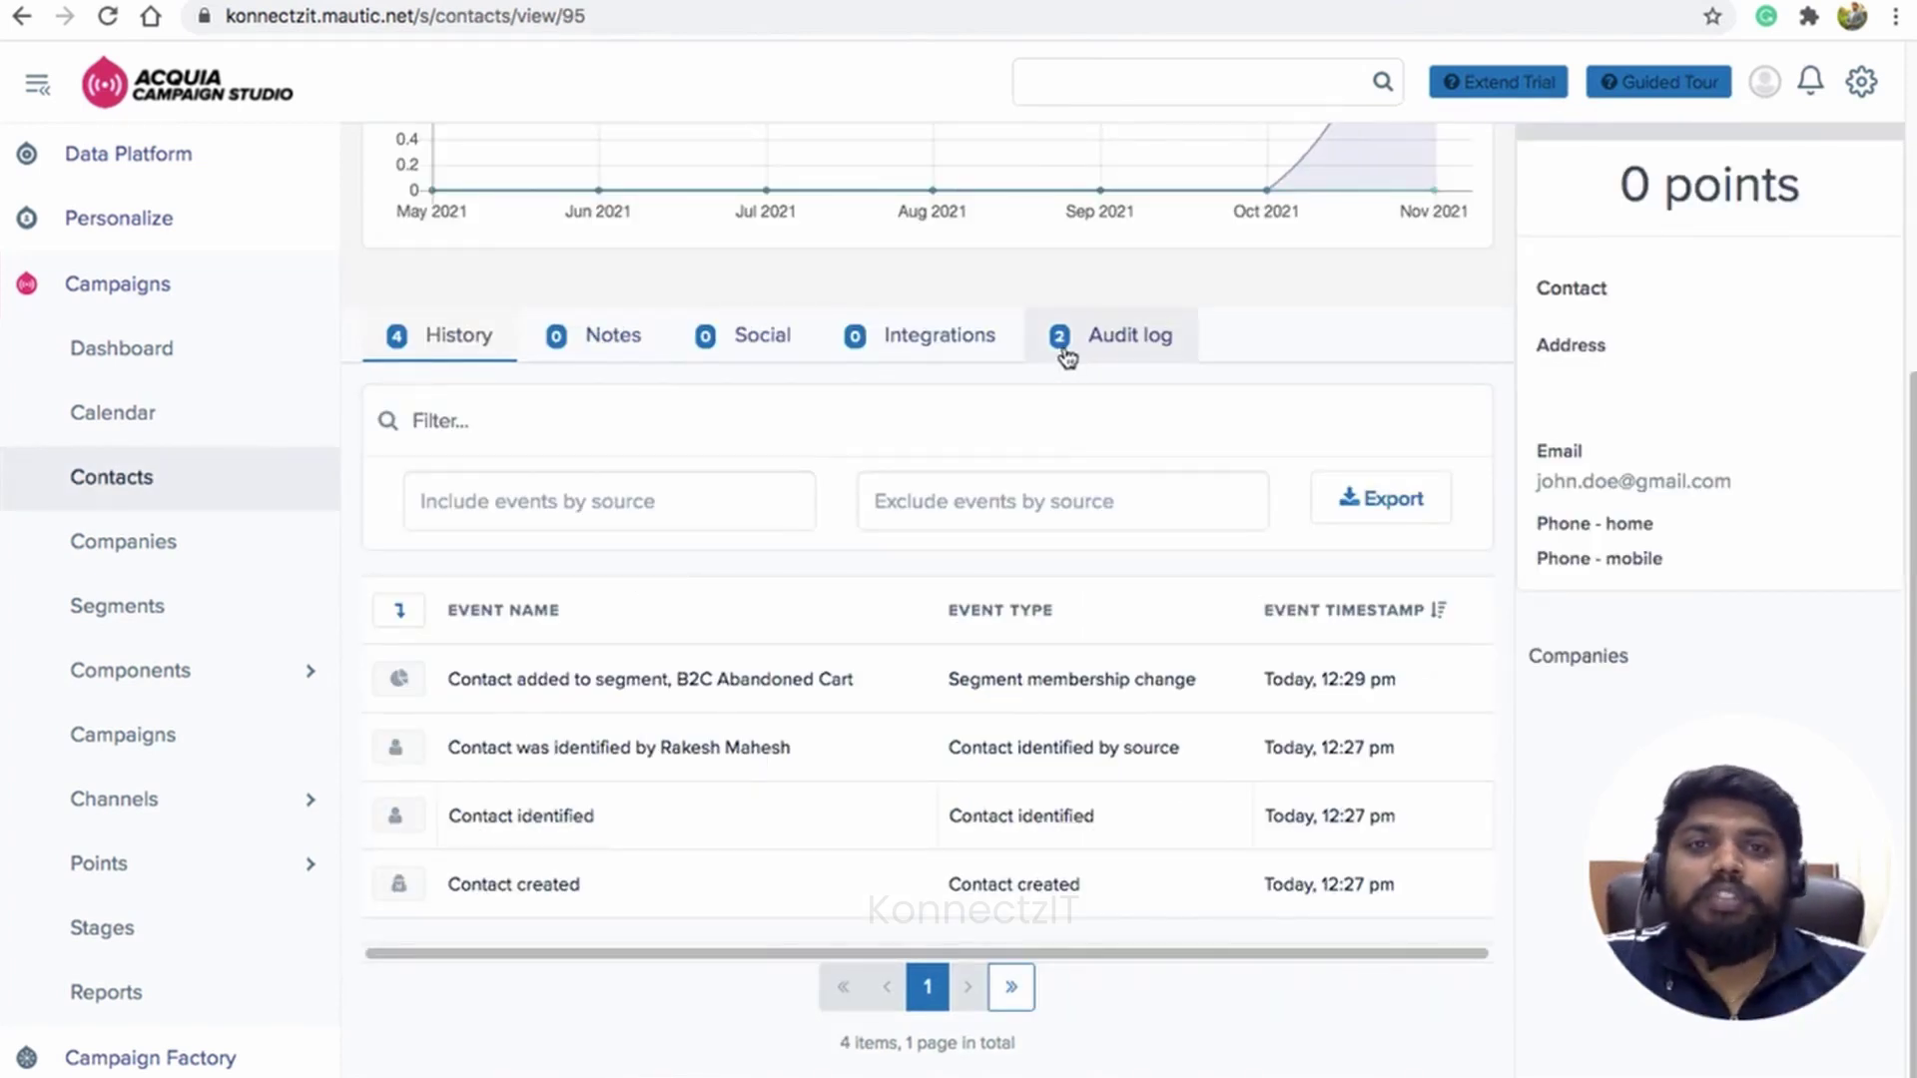
Step: Nudge the final Mautic add-to-segment step up and shift the workflow canvas slightly right
{"action": "key", "text": "ctrl+Tab"}
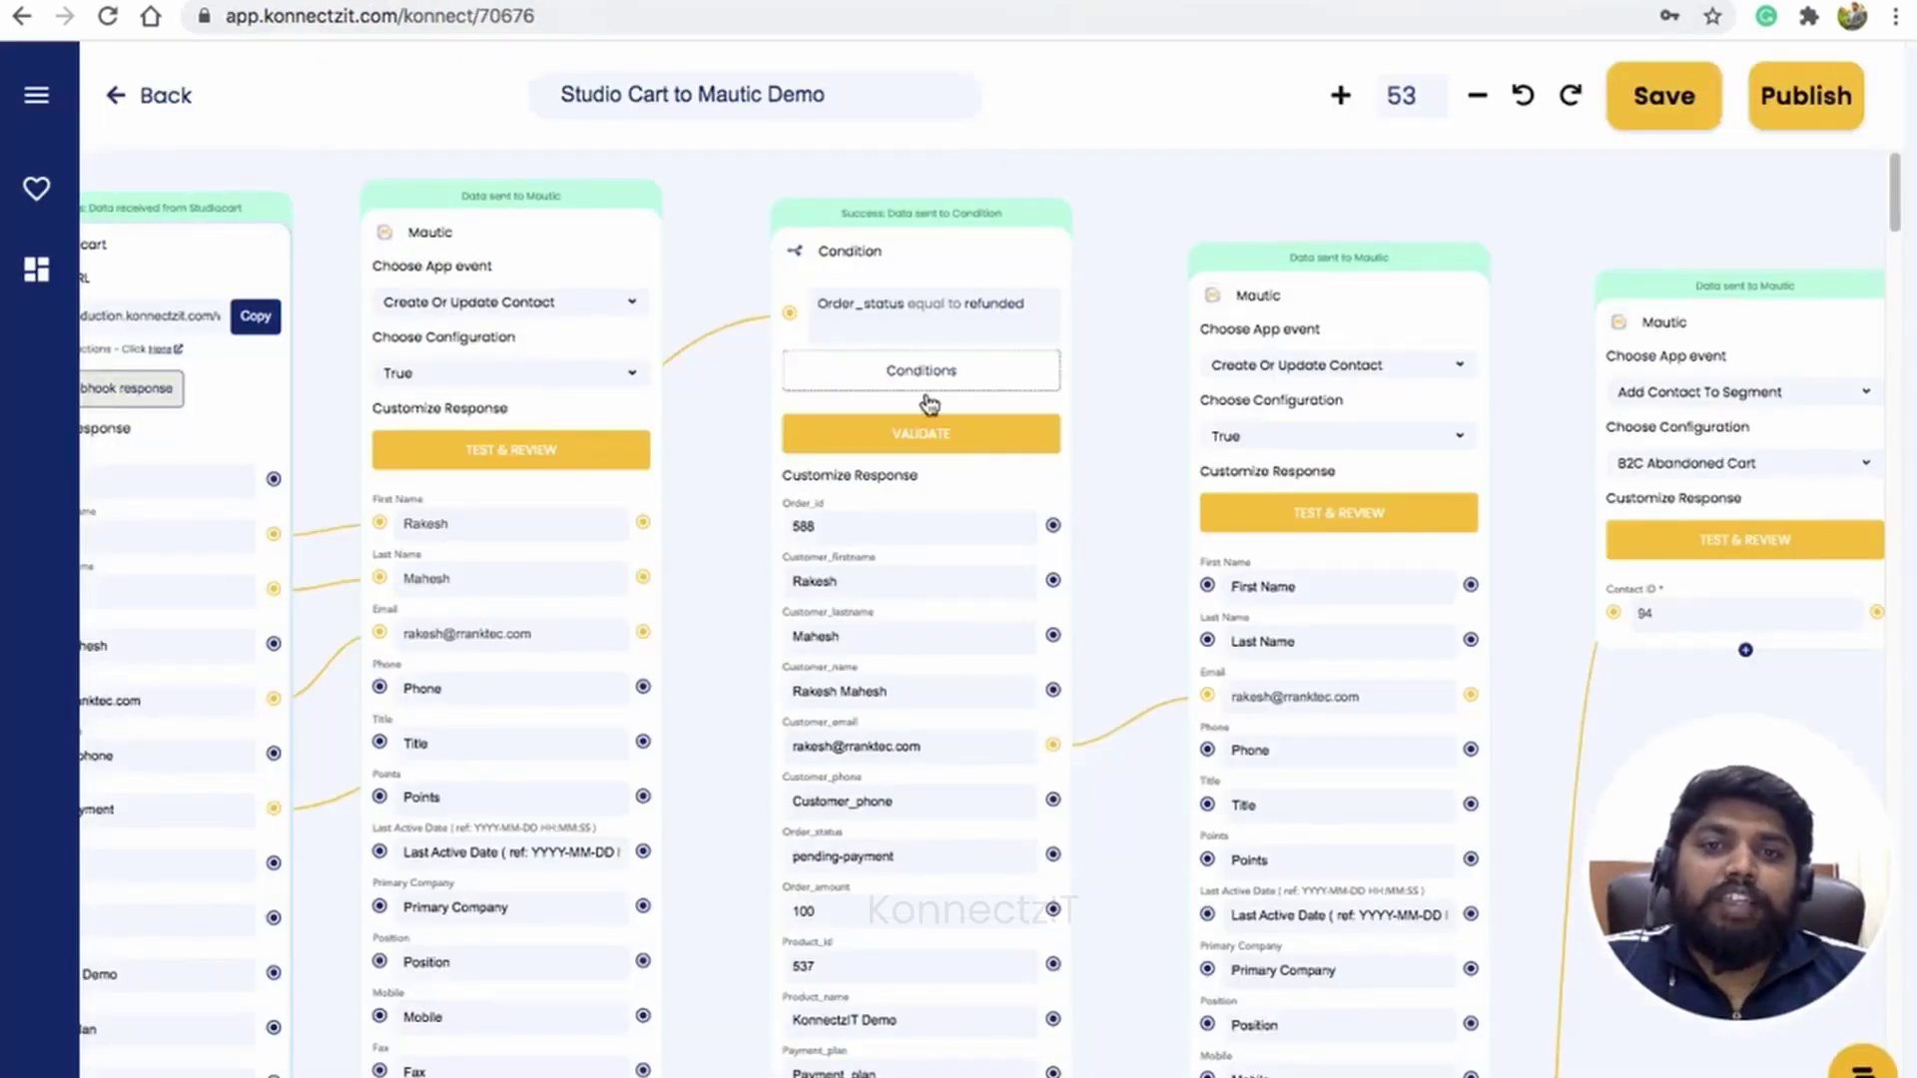
{"action": "scroll", "coordinate": [938, 407], "scroll_direction": "down", "scroll_amount": 2}
{"action": "scroll", "coordinate": [938, 405], "scroll_direction": "down", "scroll_amount": 8}
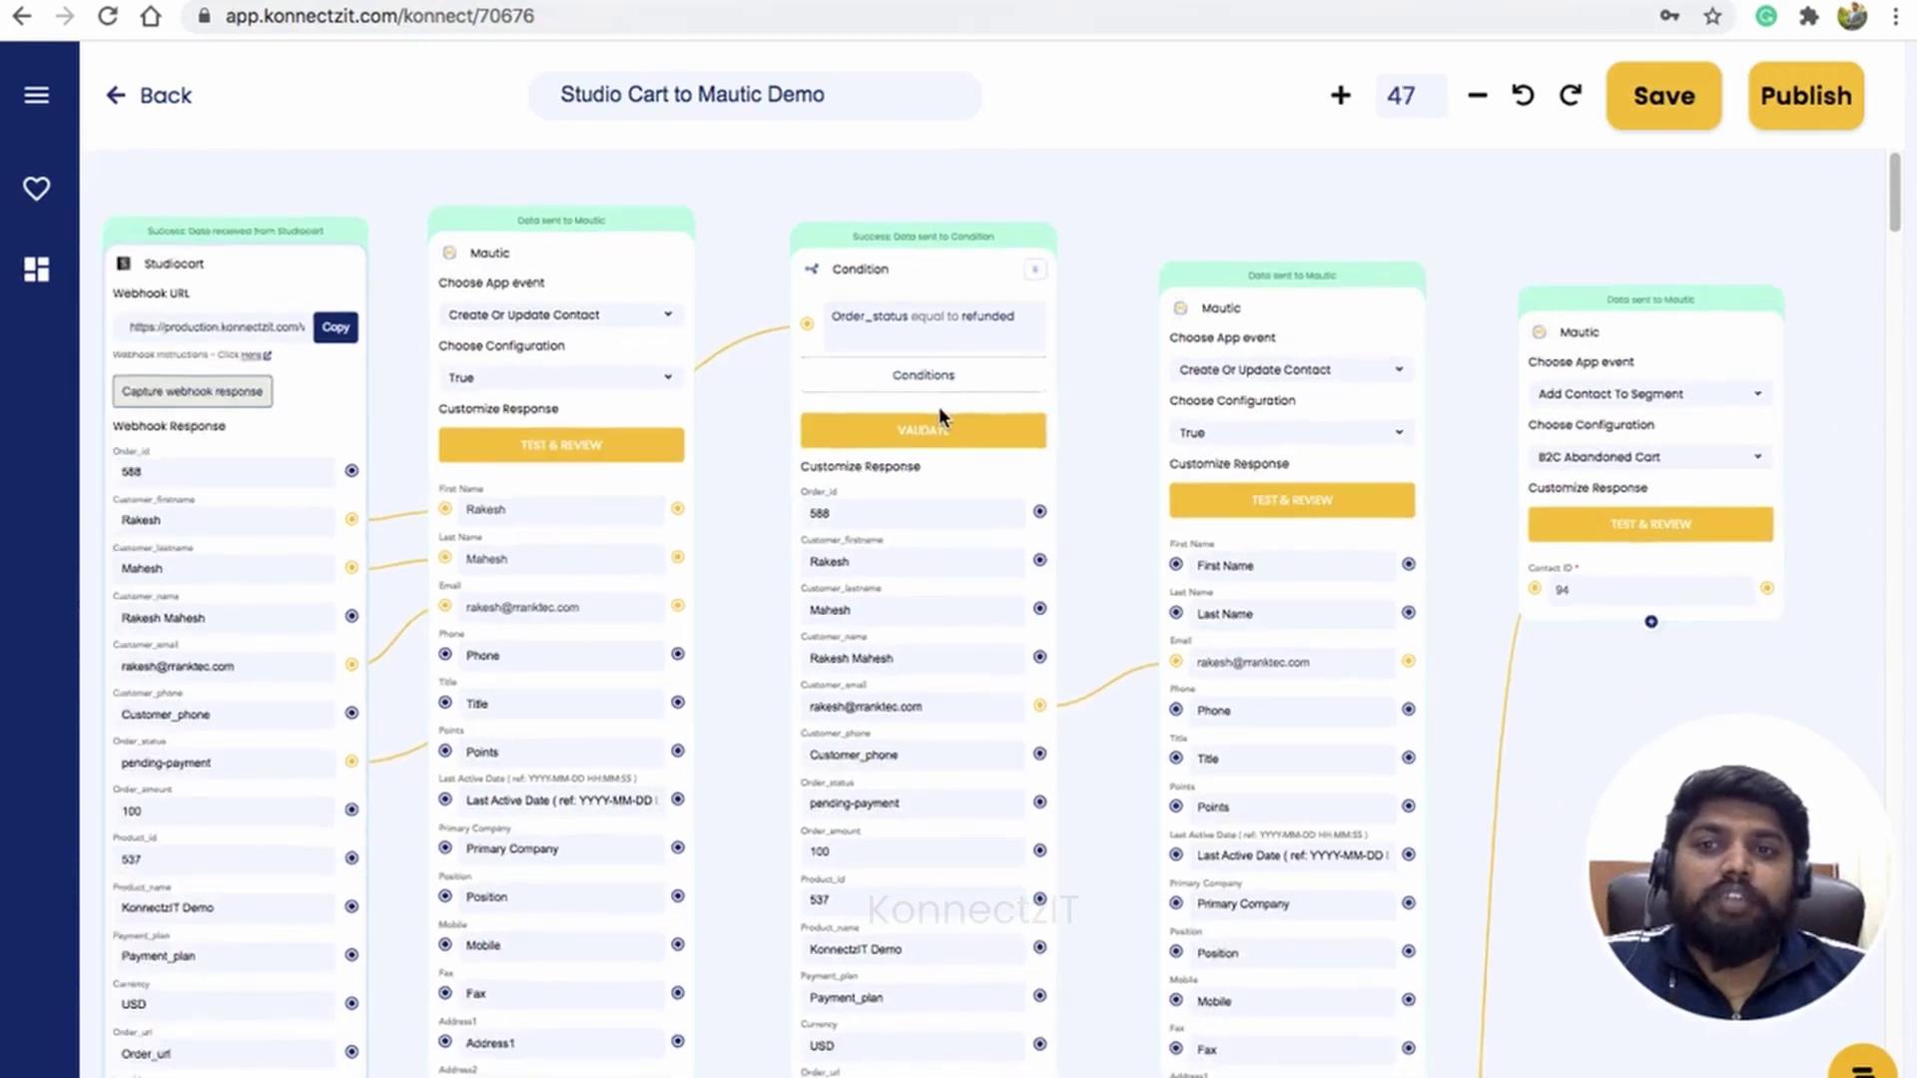
{"action": "scroll", "coordinate": [1146, 467], "scroll_direction": "up", "scroll_amount": 4}
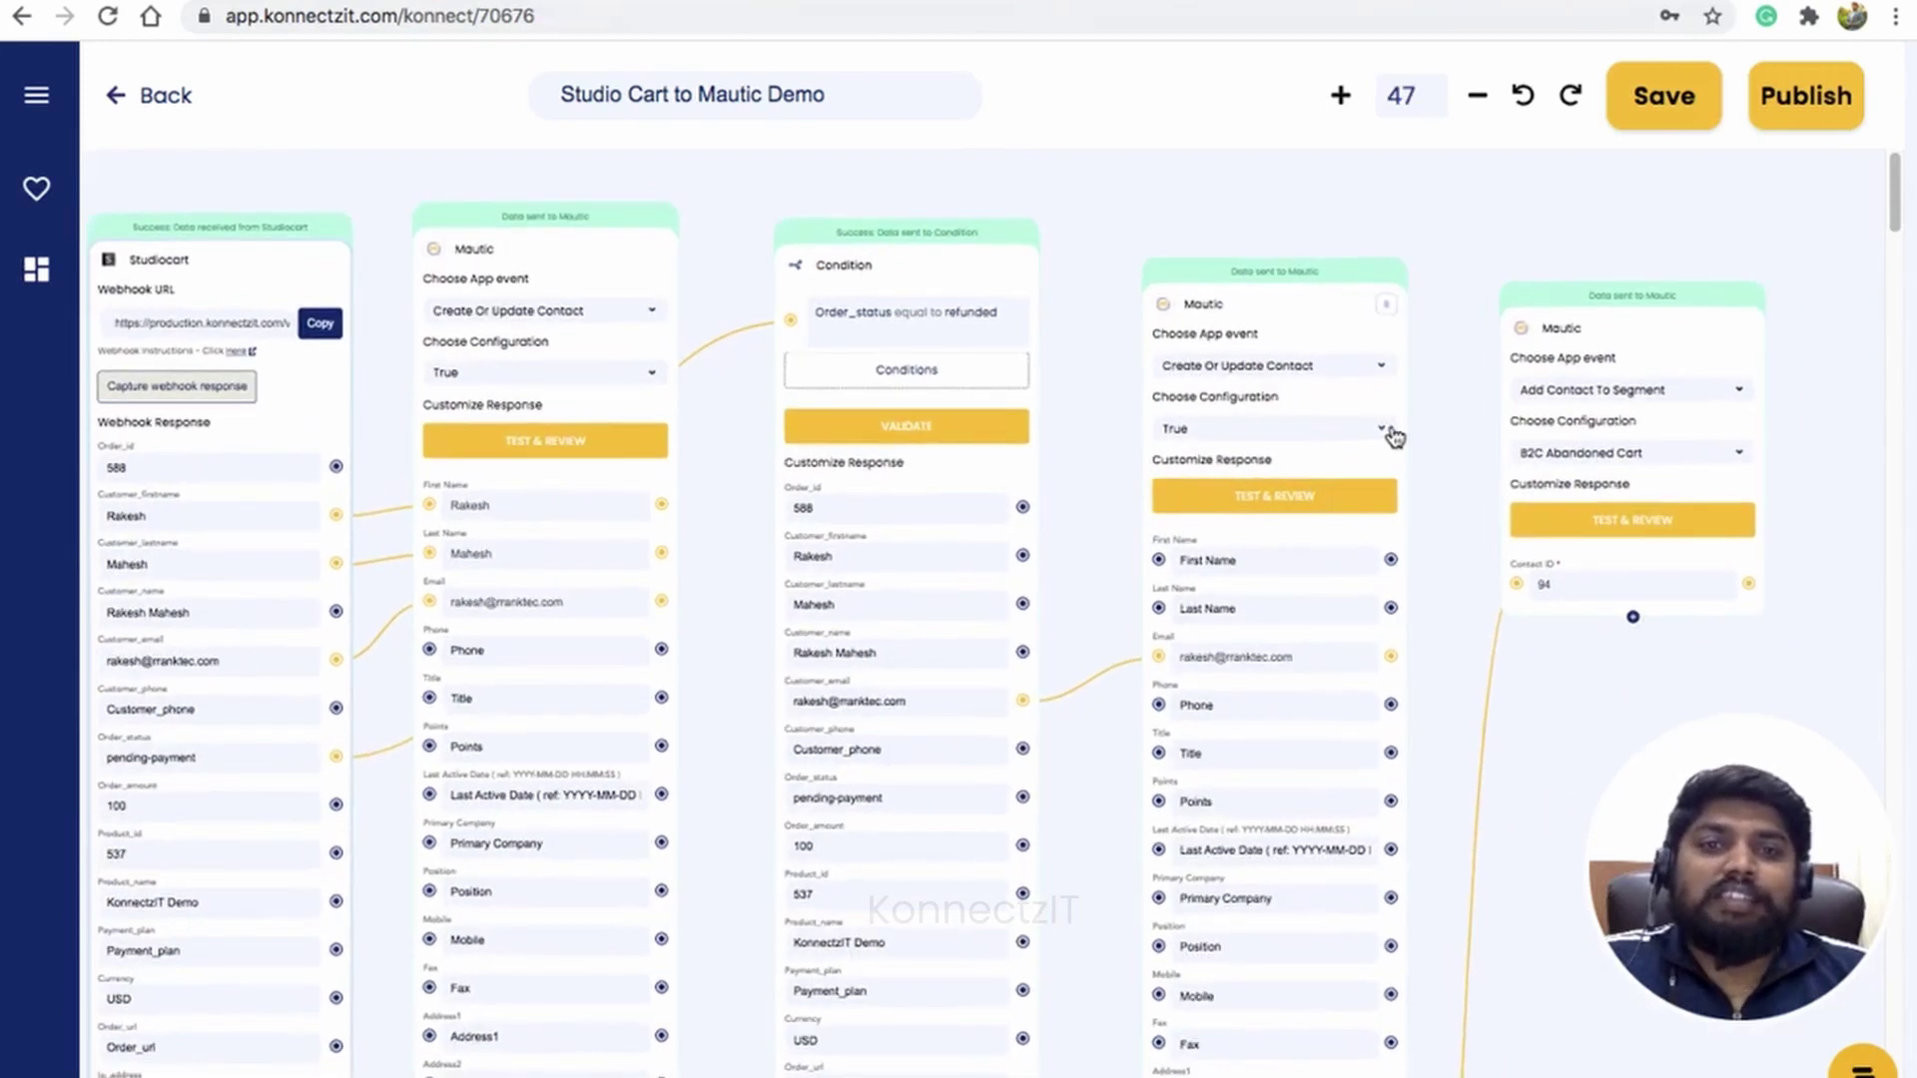
{"action": "left_click_drag", "start_coordinate": [1605, 285], "coordinate": [1591, 220]}
{"action": "left_click_drag", "start_coordinate": [1085, 549], "coordinate": [1118, 549]}
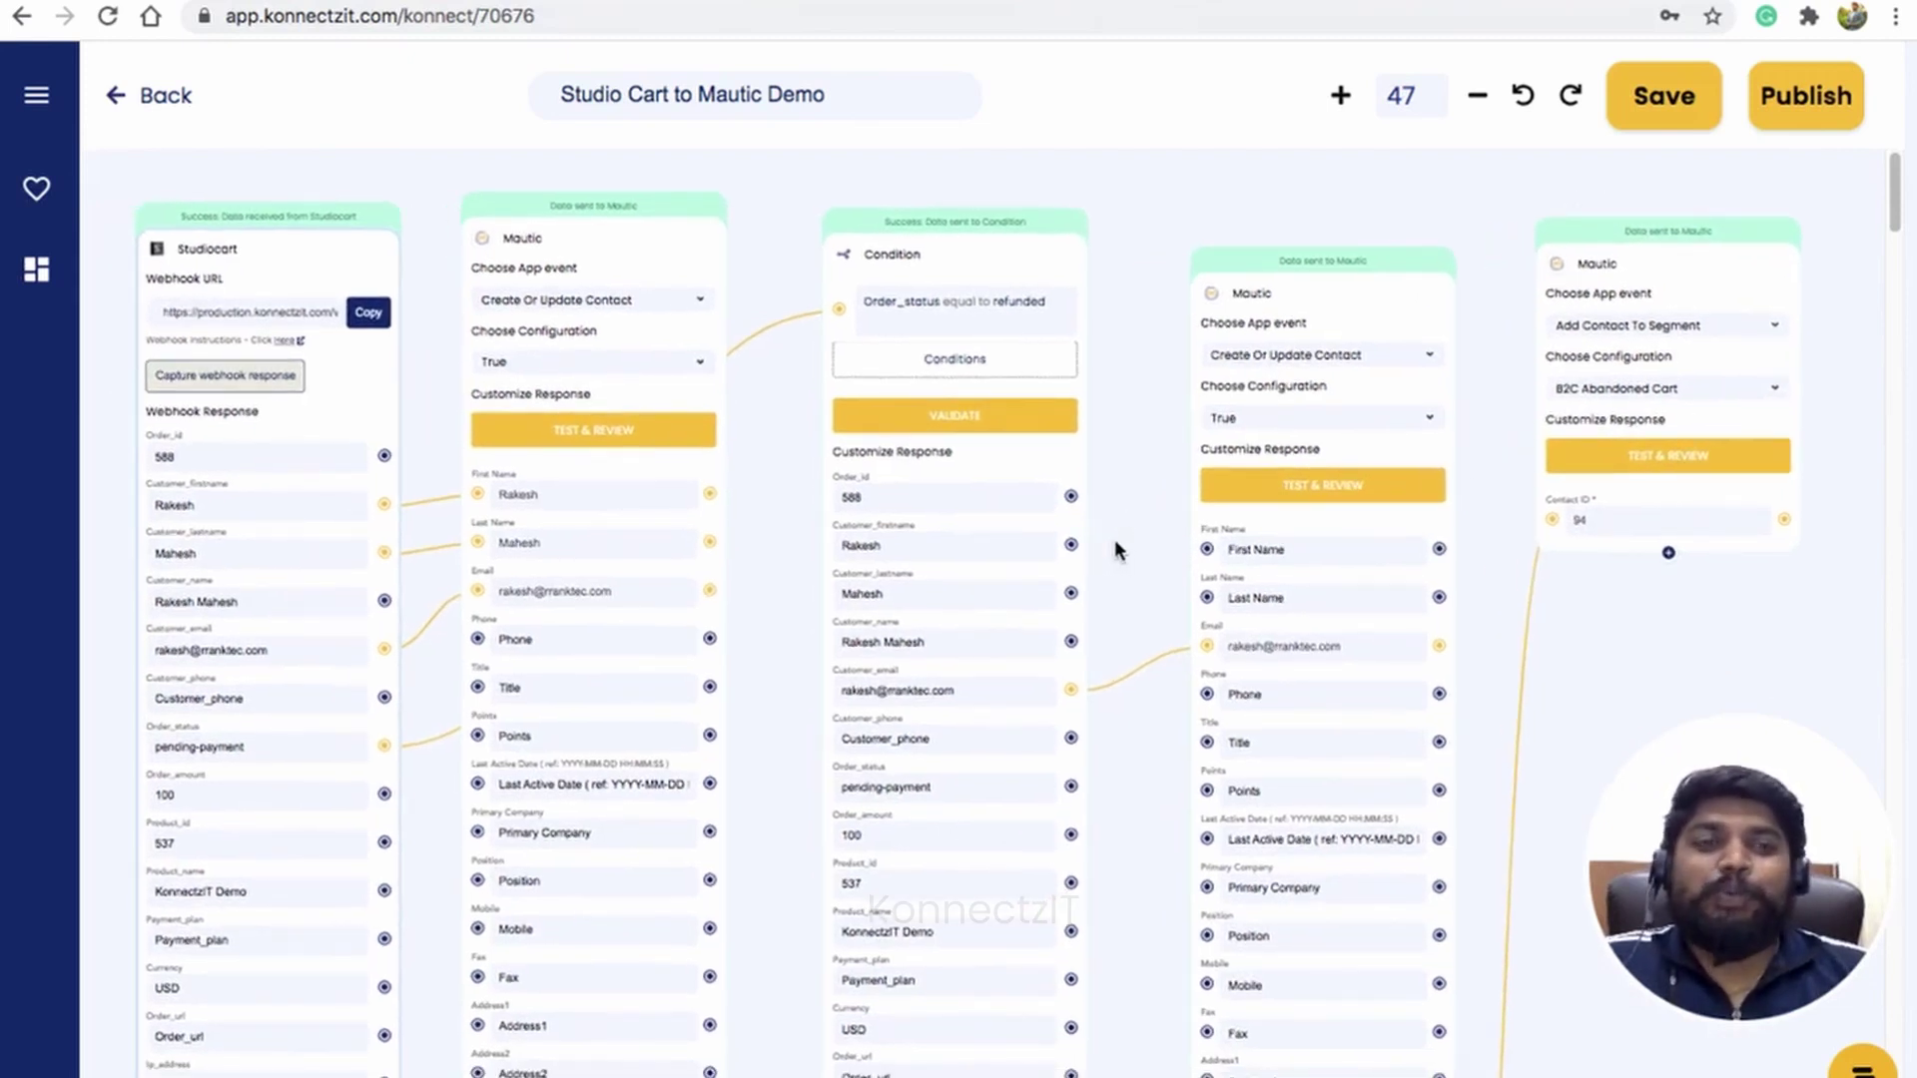